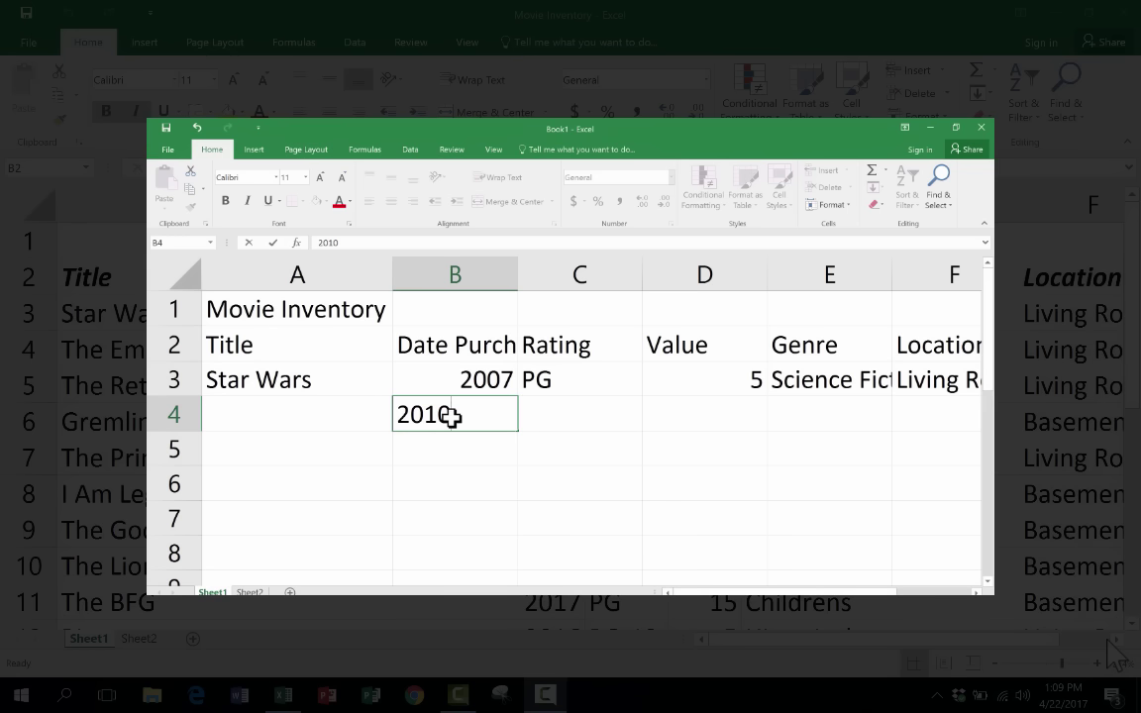
- Enter 2010 as the purchase date in cell B4
{"action": "key", "text": "Tab"}
{"action": "key", "text": "Return"}
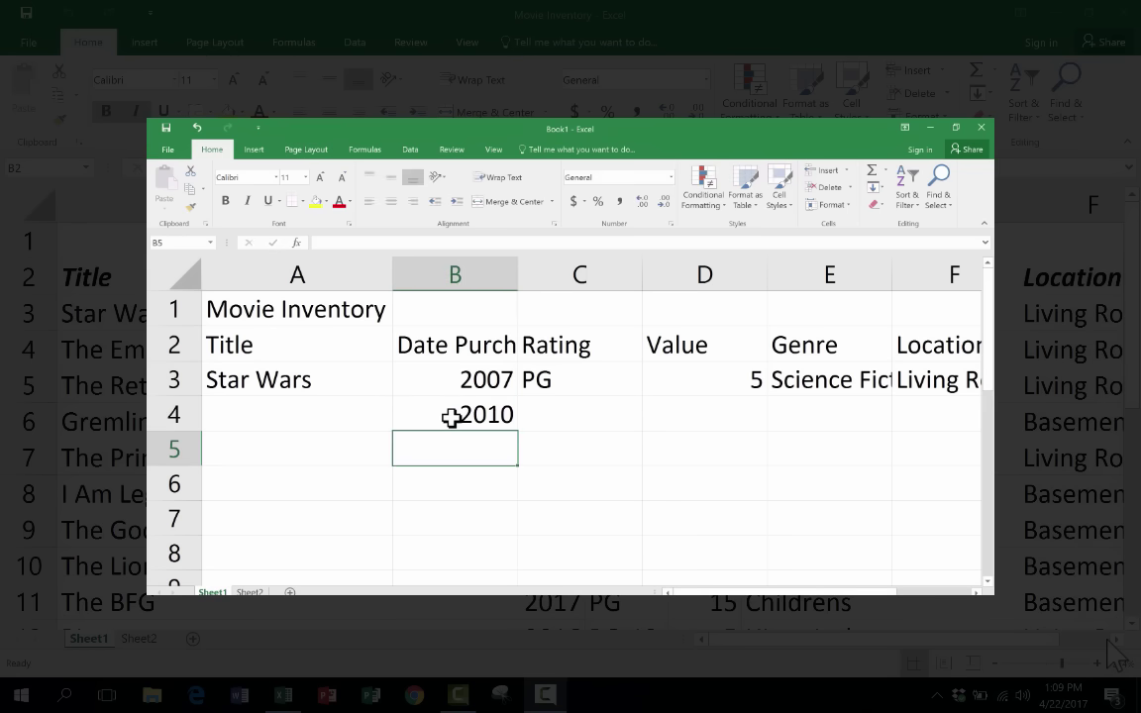
{"action": "key", "text": "Up"}
{"action": "key", "text": "Left"}
{"action": "double_click", "coordinate": [488, 418]}
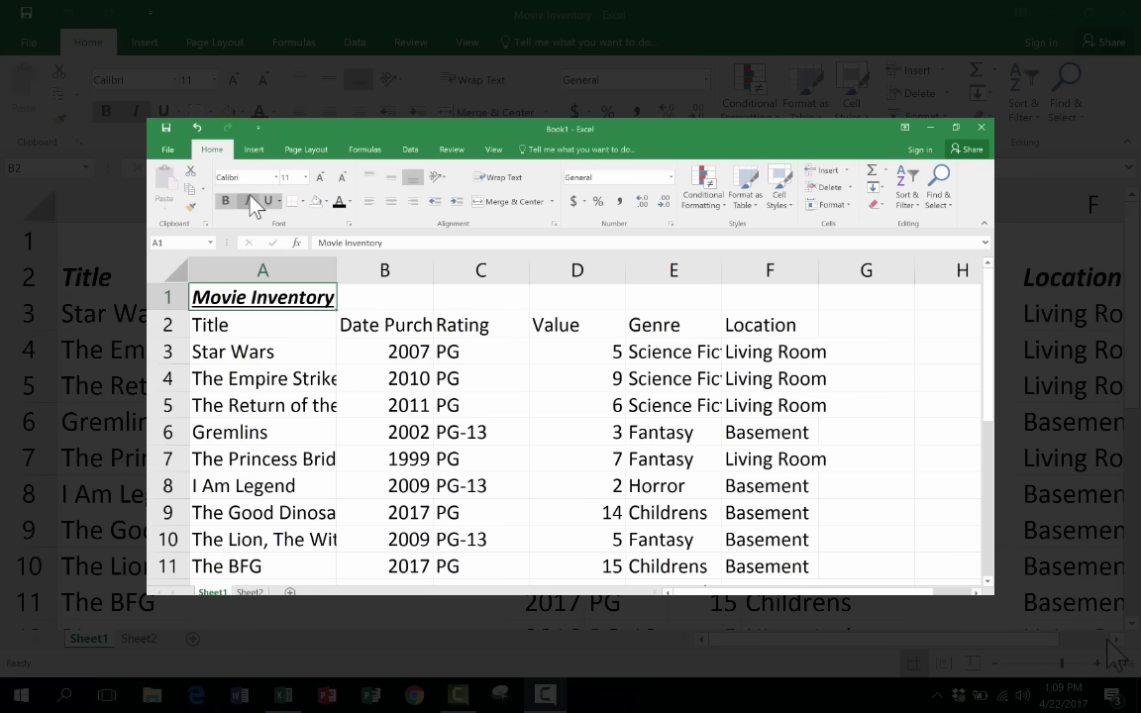
- Remove the italic and underline formatting from the Movie Inventory title in A1
{"action": "left_click", "coordinate": [248, 201]}
{"action": "left_click", "coordinate": [268, 201]}
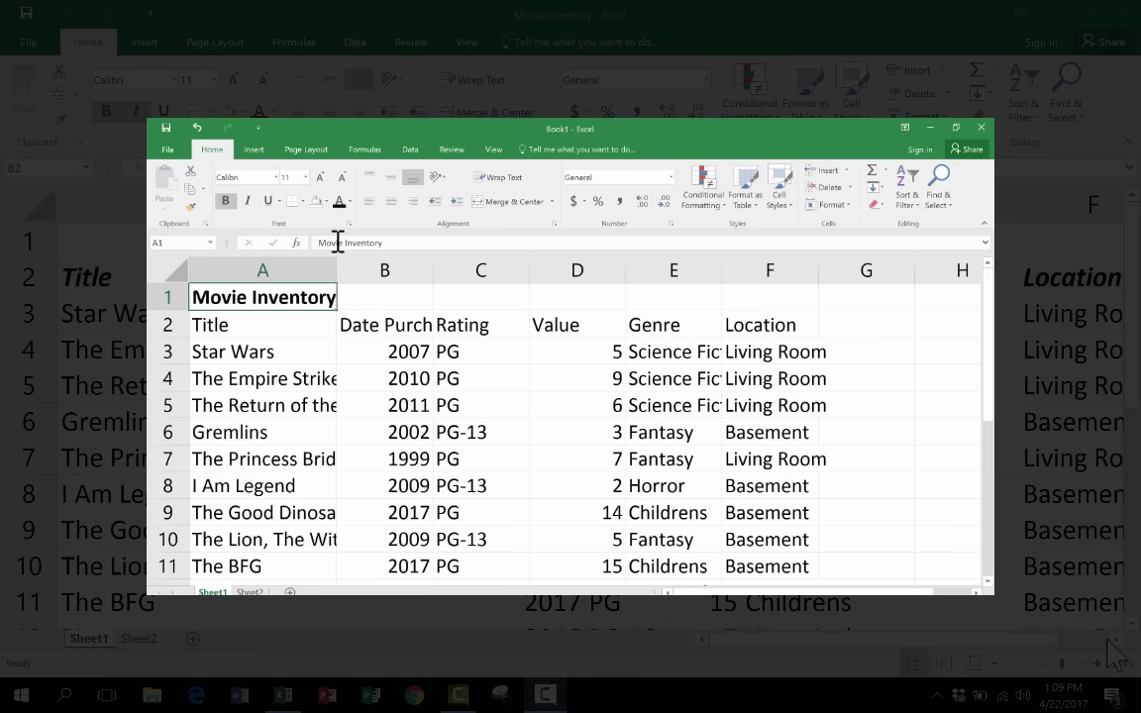
{"action": "left_click", "coordinate": [314, 325]}
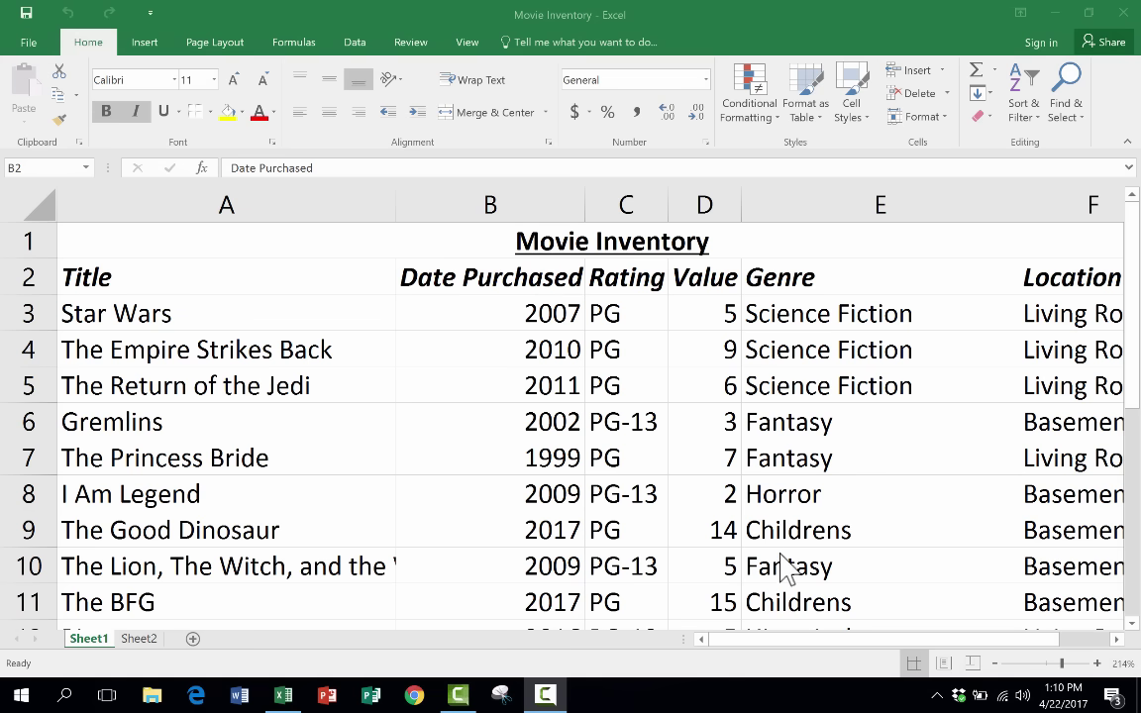
{"action": "left_click", "coordinate": [785, 652]}
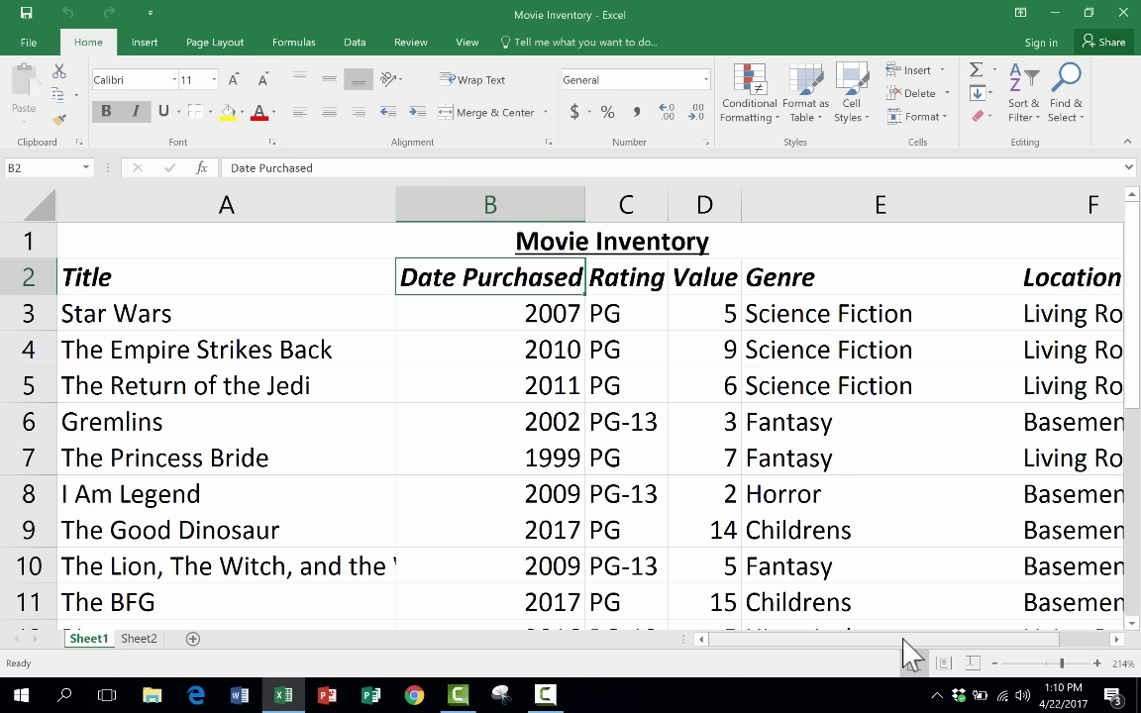
{"action": "left_click_drag", "start_coordinate": [948, 642], "coordinate": [865, 648]}
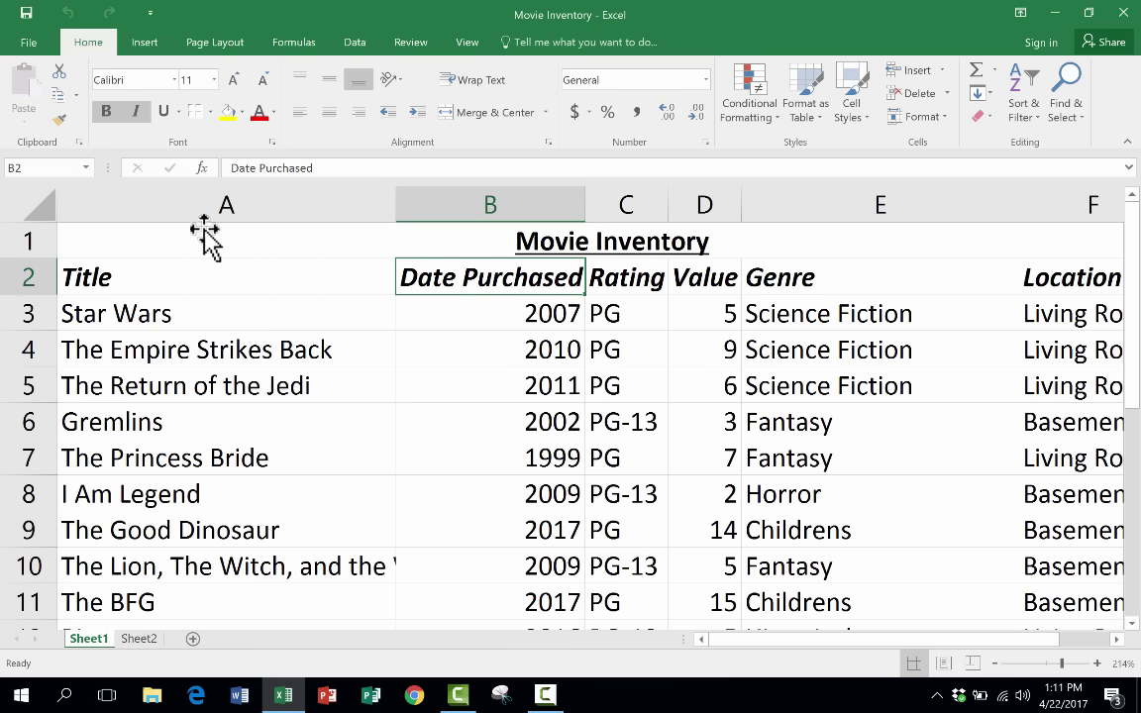
{"action": "scroll", "coordinate": [60, 140], "scroll_direction": "down", "scroll_amount": 1}
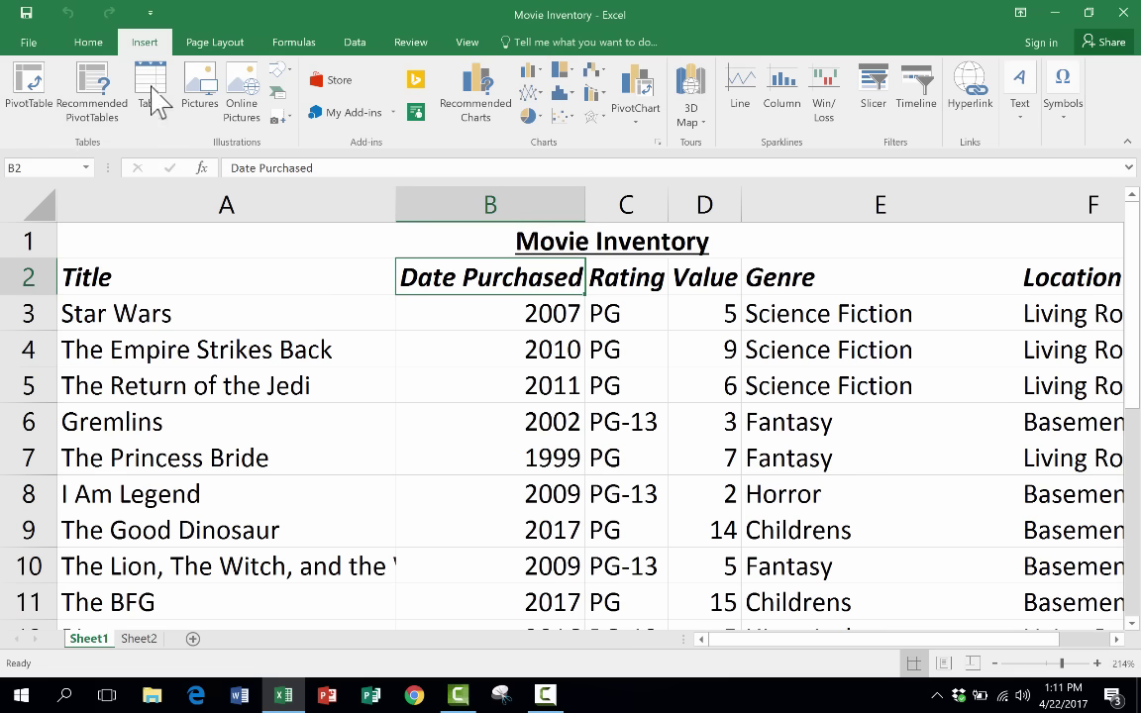
{"action": "scroll", "coordinate": [148, 99], "scroll_direction": "down", "scroll_amount": 1}
{"action": "left_click", "coordinate": [88, 44]}
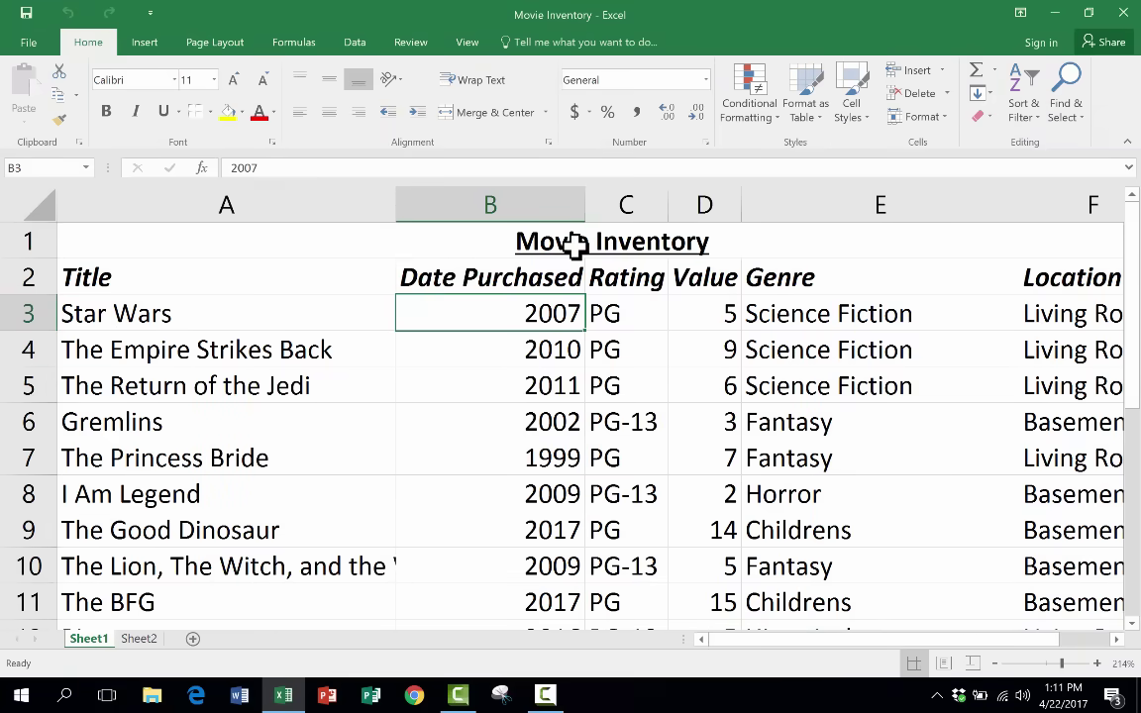
- Copy the Movie Inventory title's formatting onto the Title heading in A2 with Format Painter
{"action": "left_click", "coordinate": [573, 242]}
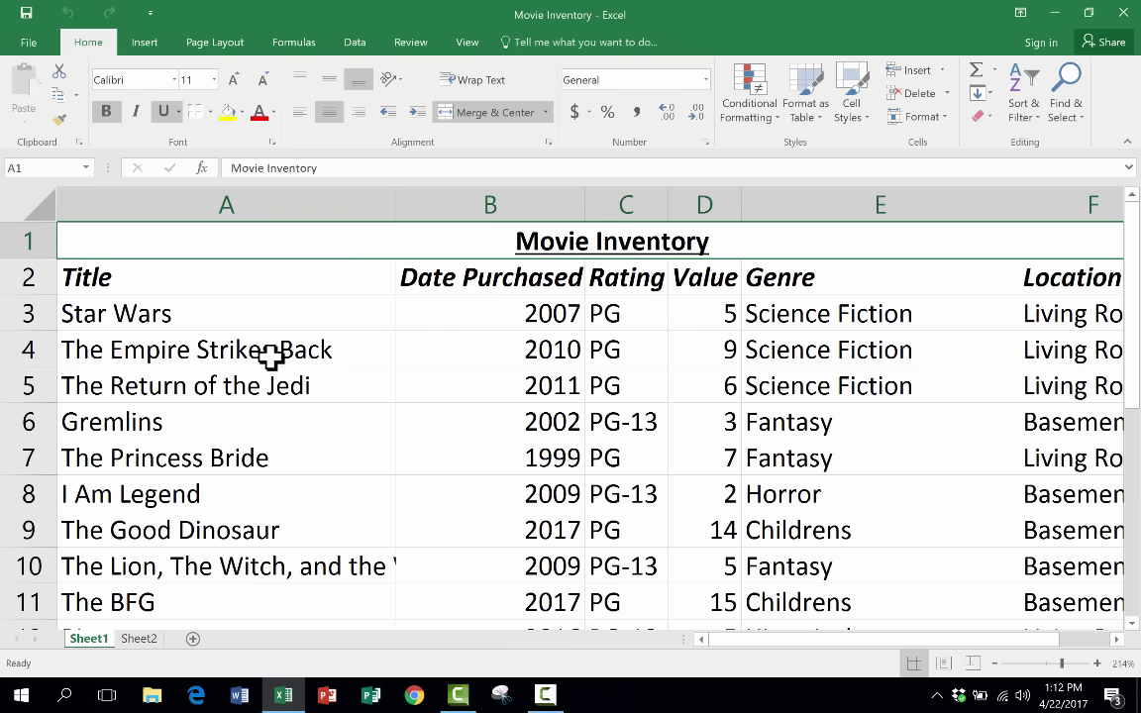
{"action": "left_click", "coordinate": [527, 359]}
{"action": "left_click", "coordinate": [582, 243]}
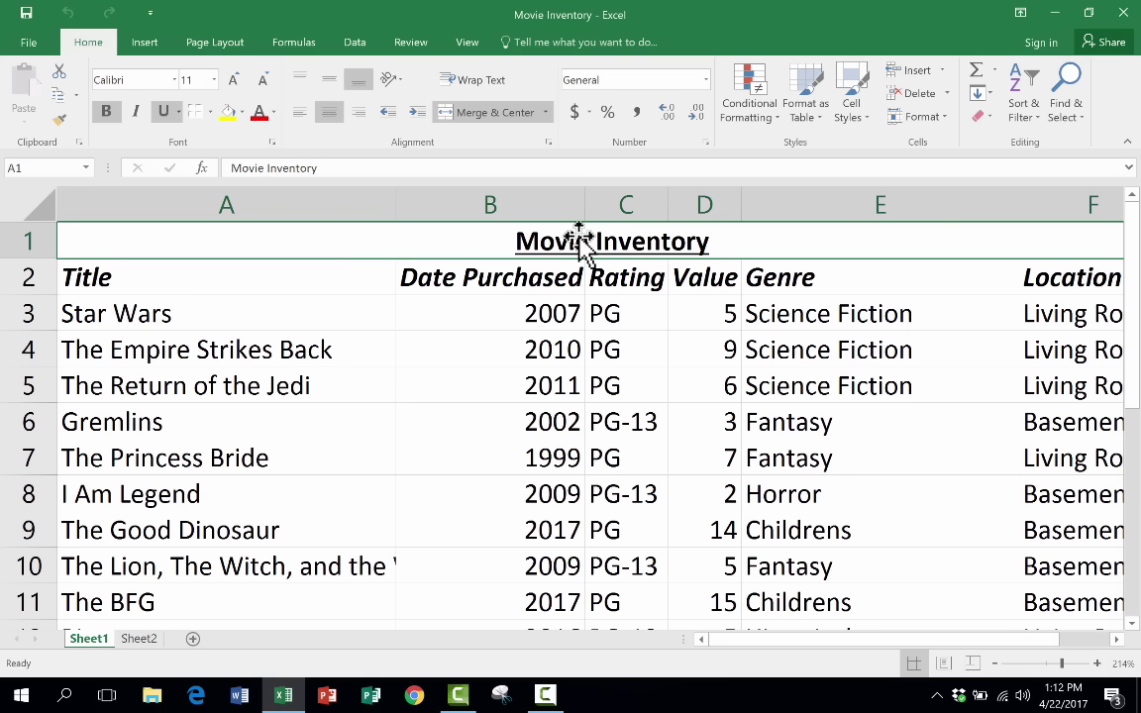
{"action": "left_click", "coordinate": [60, 121]}
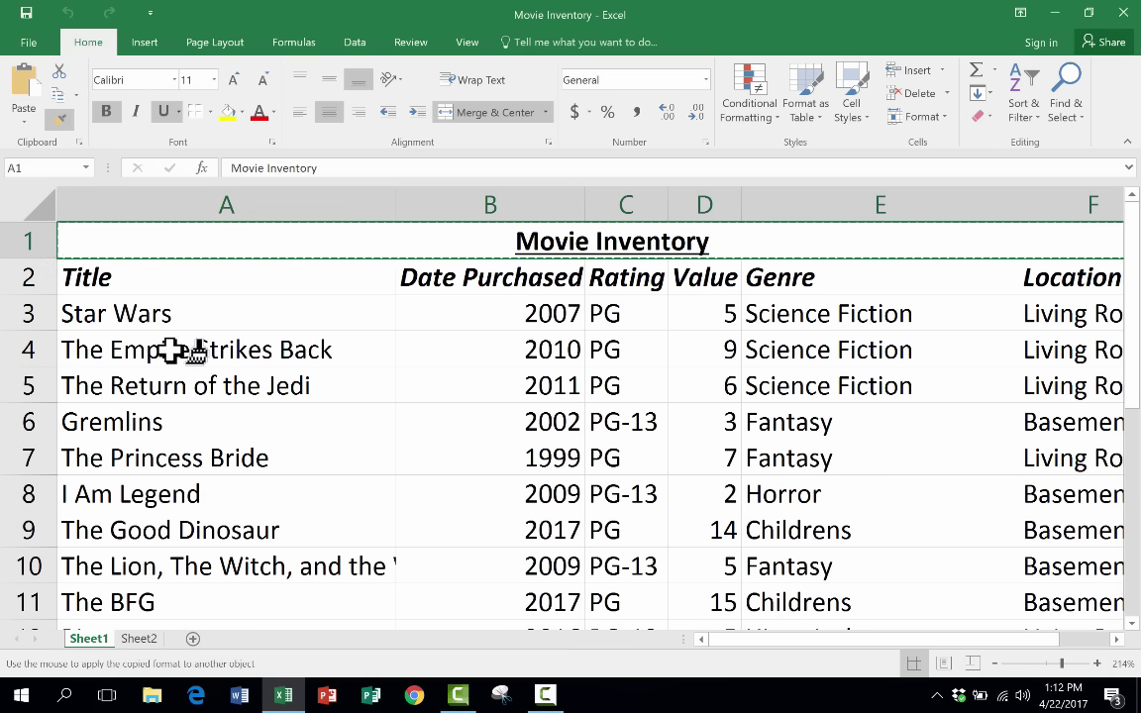
{"action": "left_click", "coordinate": [99, 281]}
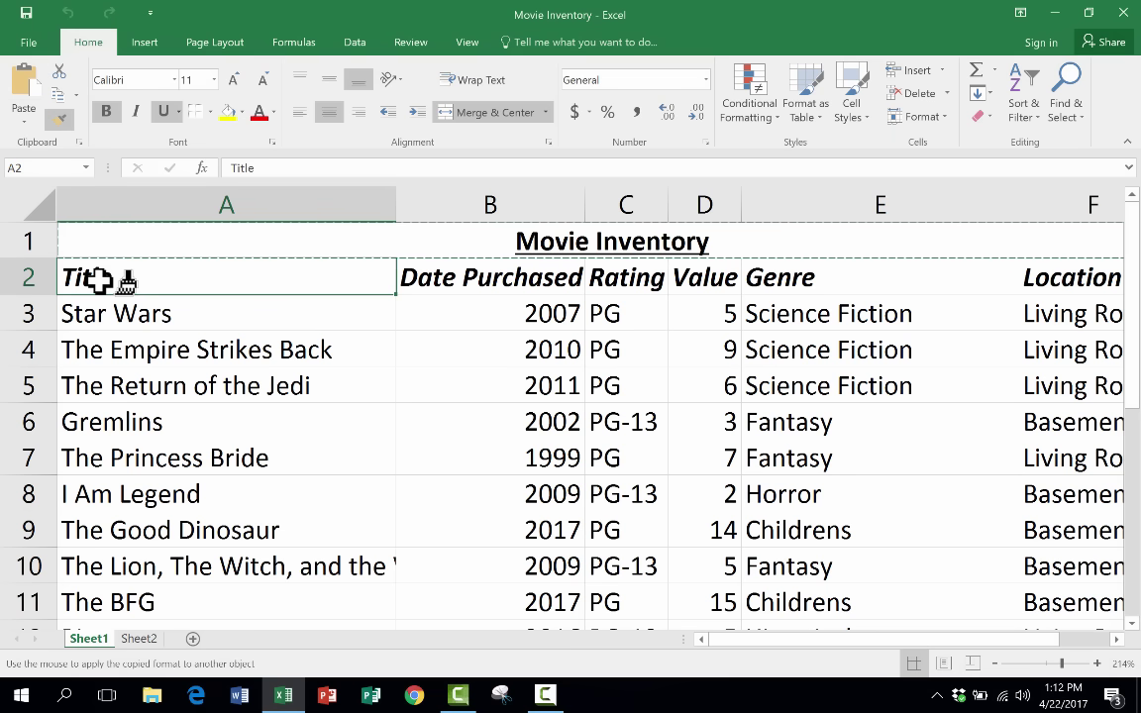
- Apply the title's formatting to the movie names in A3:A8 with Format Painter, and undo it
{"action": "left_click_drag", "start_coordinate": [166, 313], "coordinate": [214, 496]}
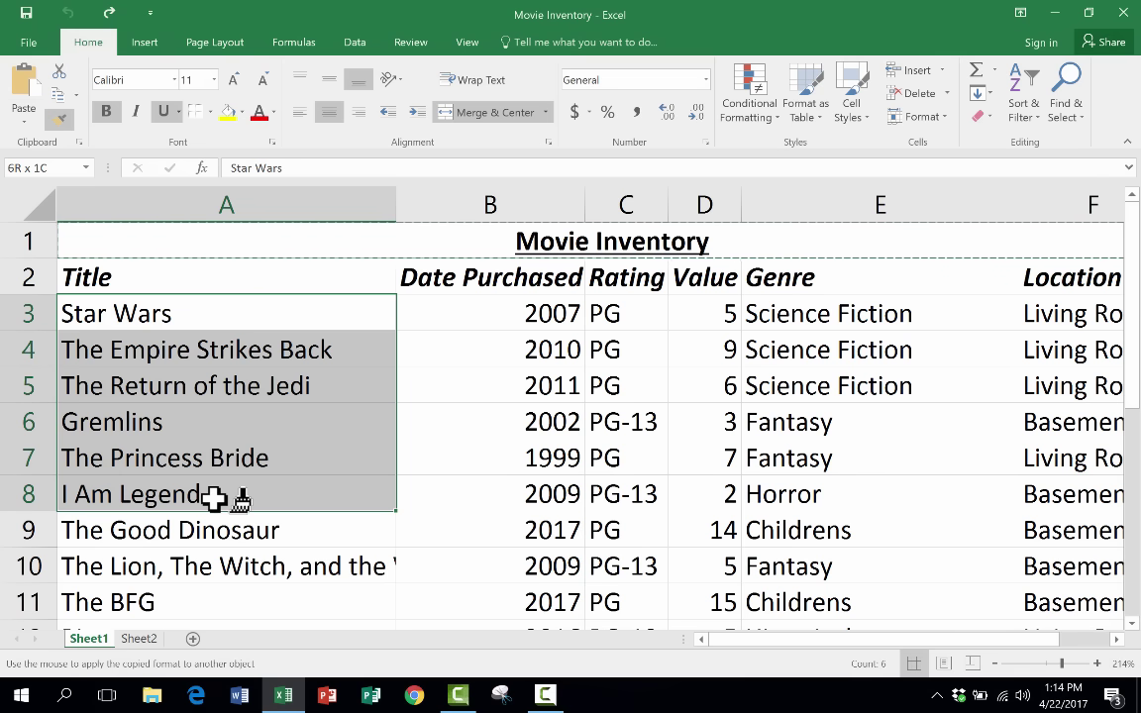
{"action": "left_click_drag", "start_coordinate": [214, 496], "coordinate": [213, 496]}
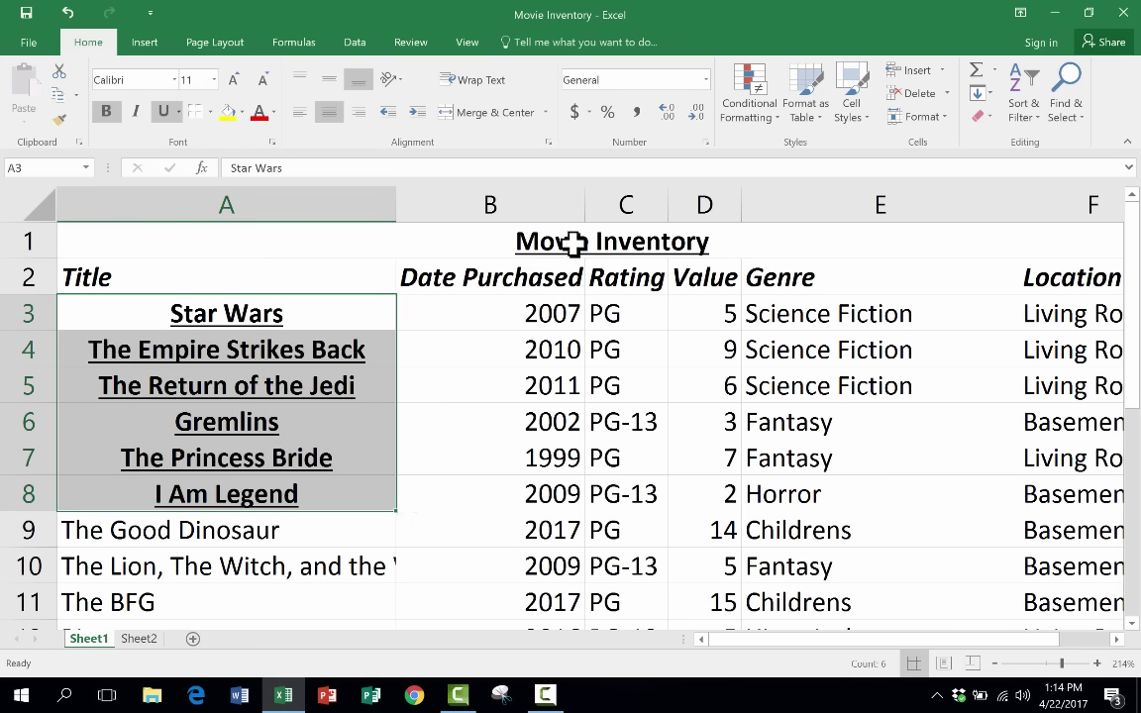
{"action": "left_click", "coordinate": [69, 14]}
{"action": "left_click", "coordinate": [568, 403]}
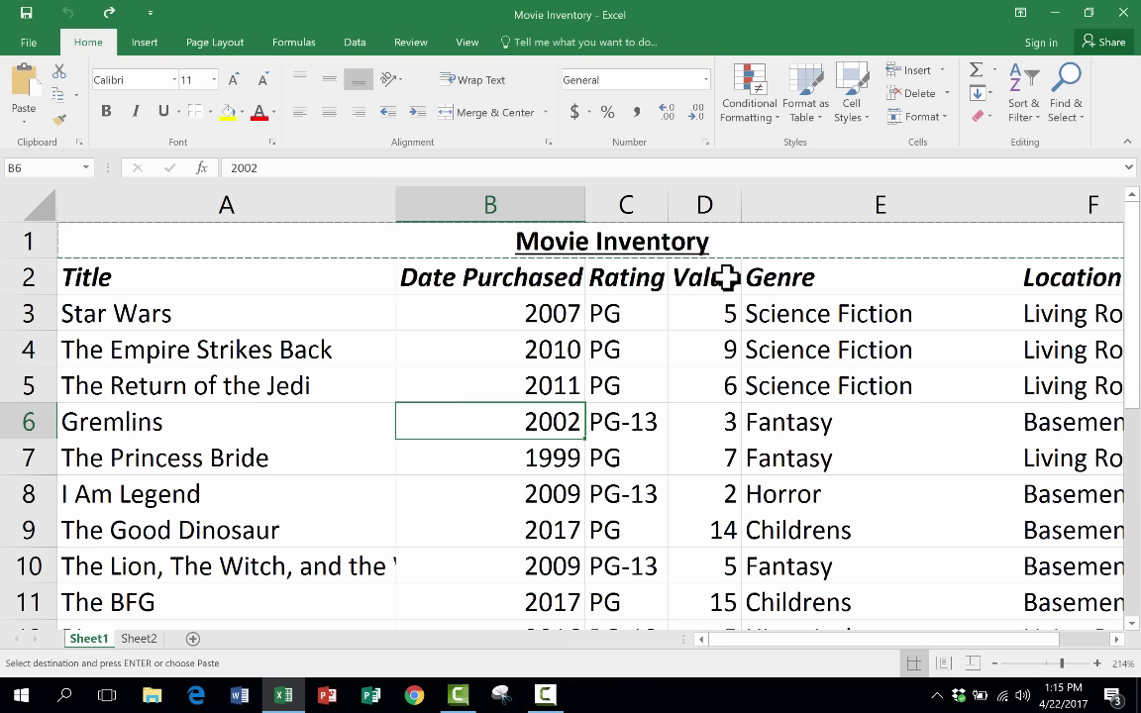
- Apply a green-yellow-red color scale to the whole Value column with conditional formatting, green marking the highest values
{"action": "scroll", "coordinate": [734, 259], "scroll_direction": "down", "scroll_amount": 2}
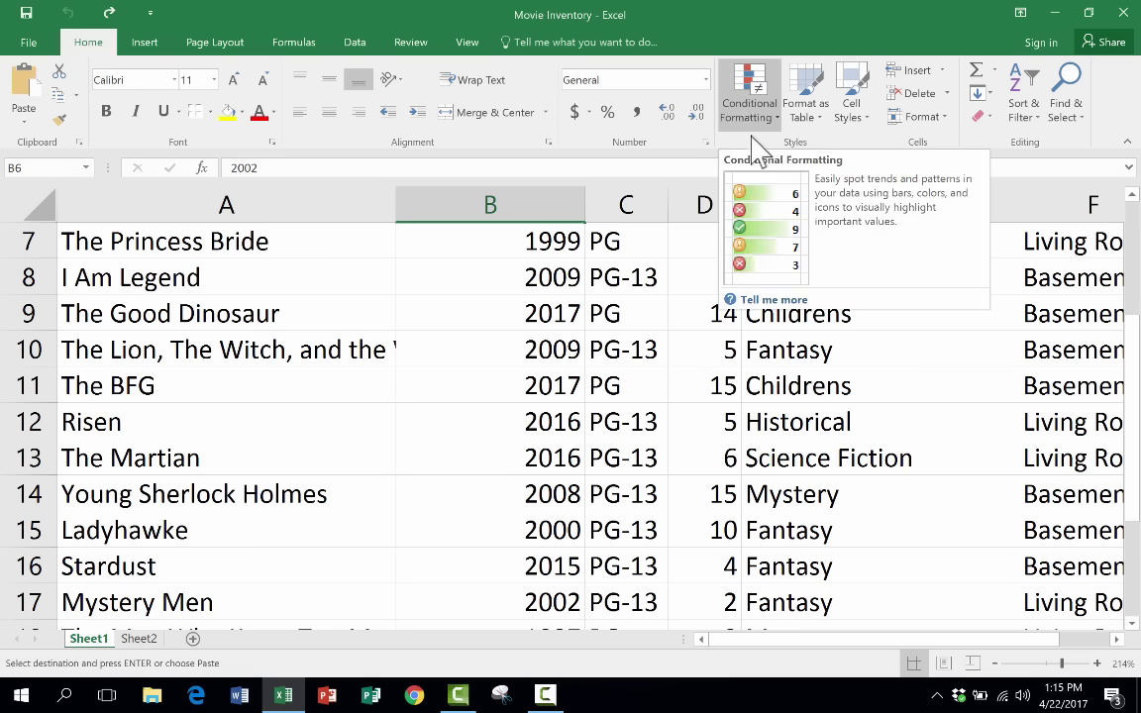
{"action": "scroll", "coordinate": [618, 401], "scroll_direction": "up", "scroll_amount": 2}
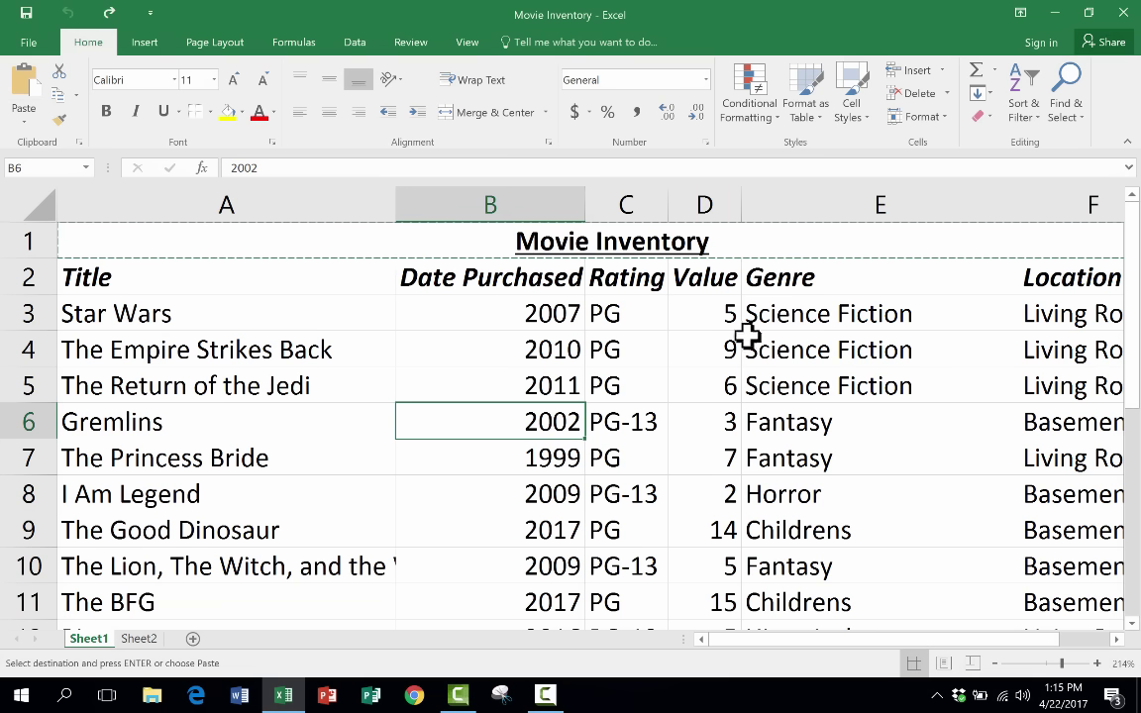
{"action": "left_click", "coordinate": [706, 203]}
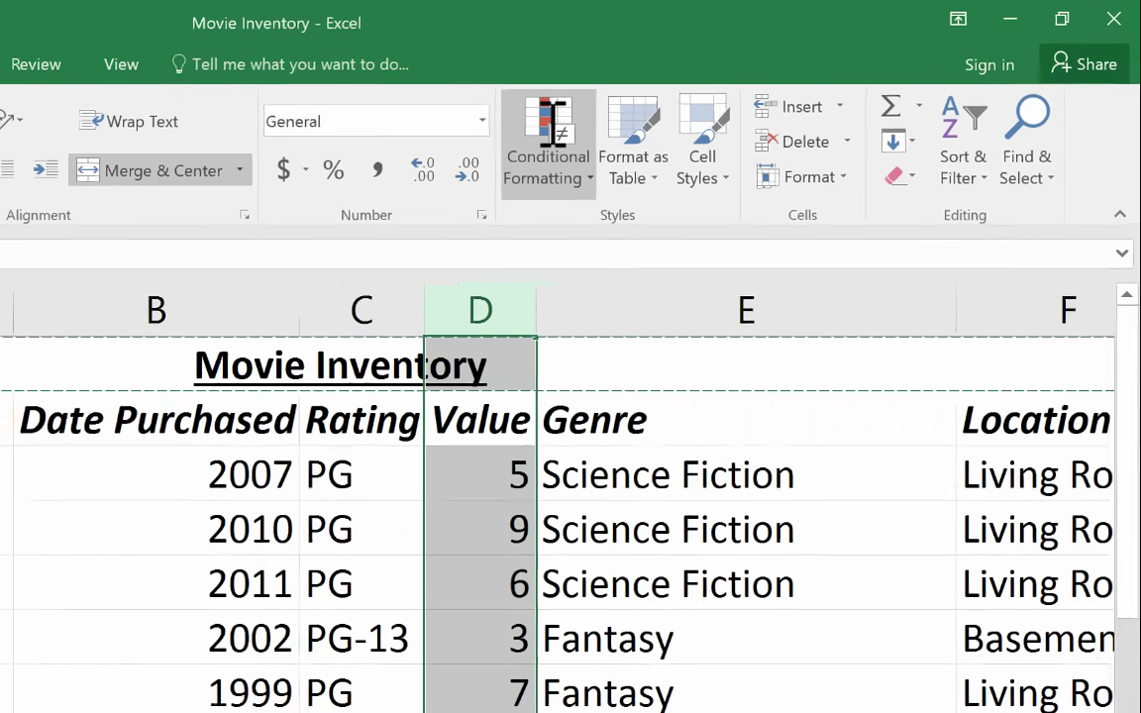
{"action": "left_click", "coordinate": [541, 127]}
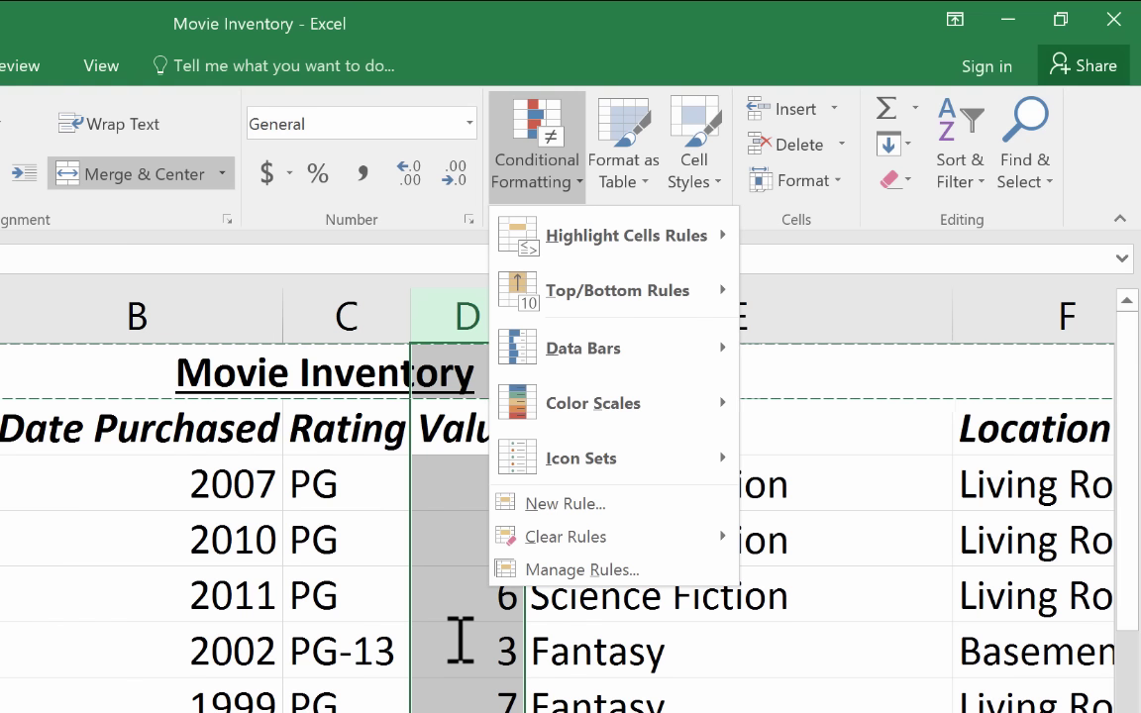
{"action": "mouse_move", "coordinate": [586, 392]}
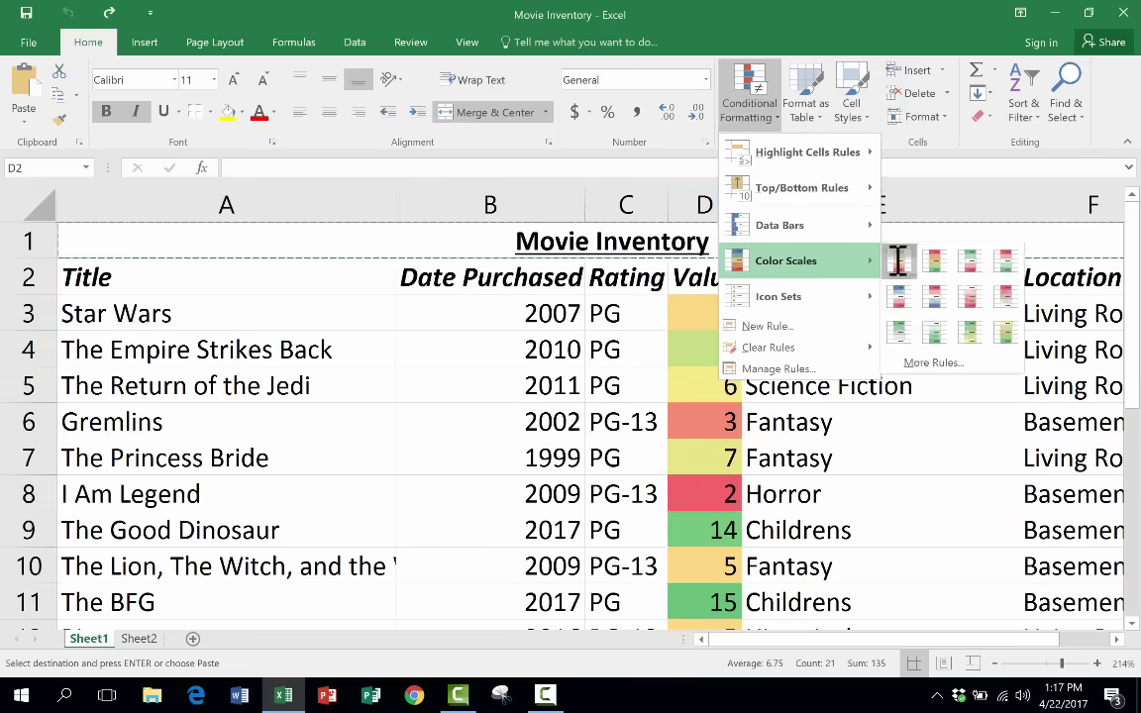
{"action": "left_click", "coordinate": [809, 358]}
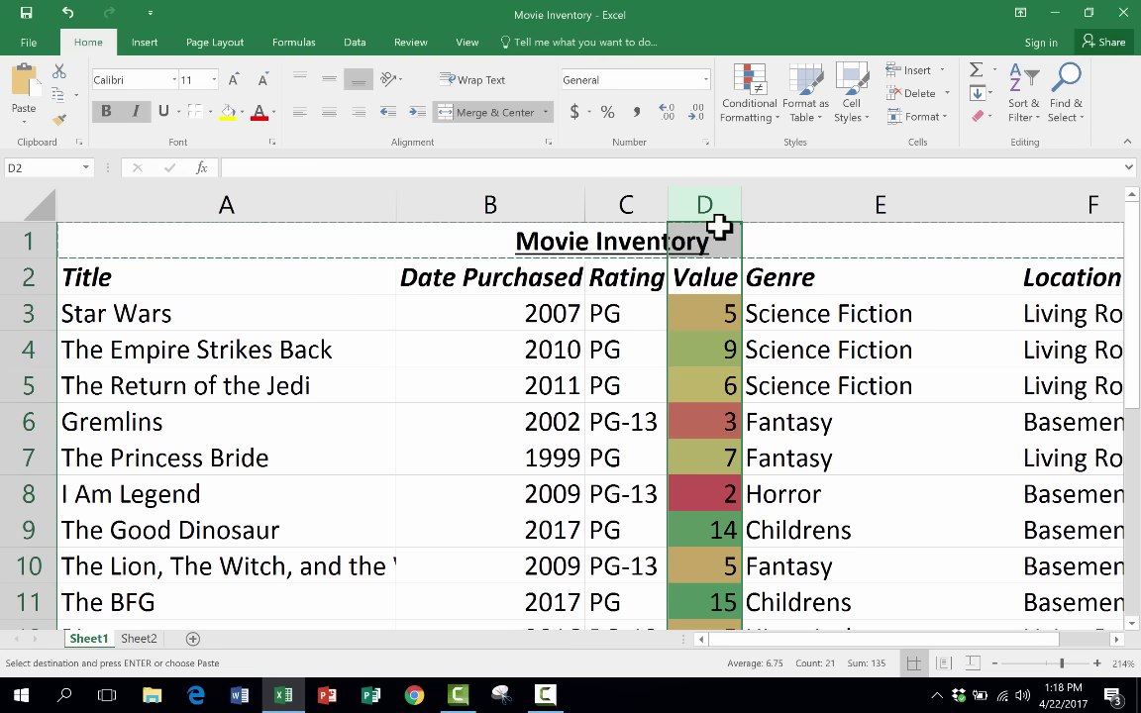
- Examine the color scale shading down the Value column for all the movies in the list
{"action": "scroll", "coordinate": [718, 226], "scroll_direction": "down", "scroll_amount": 8}
{"action": "scroll", "coordinate": [717, 227], "scroll_direction": "up", "scroll_amount": 5}
{"action": "left_click", "coordinate": [807, 355]}
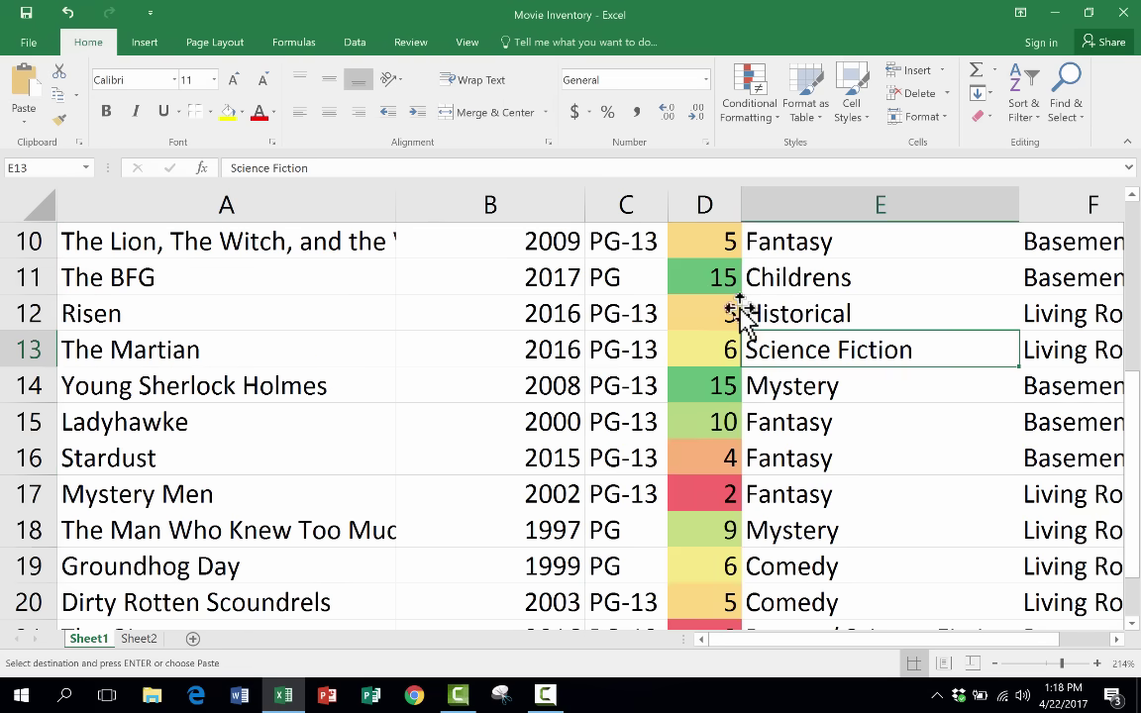
{"action": "scroll", "coordinate": [738, 312], "scroll_direction": "down", "scroll_amount": 7}
{"action": "scroll", "coordinate": [738, 312], "scroll_direction": "up", "scroll_amount": 8}
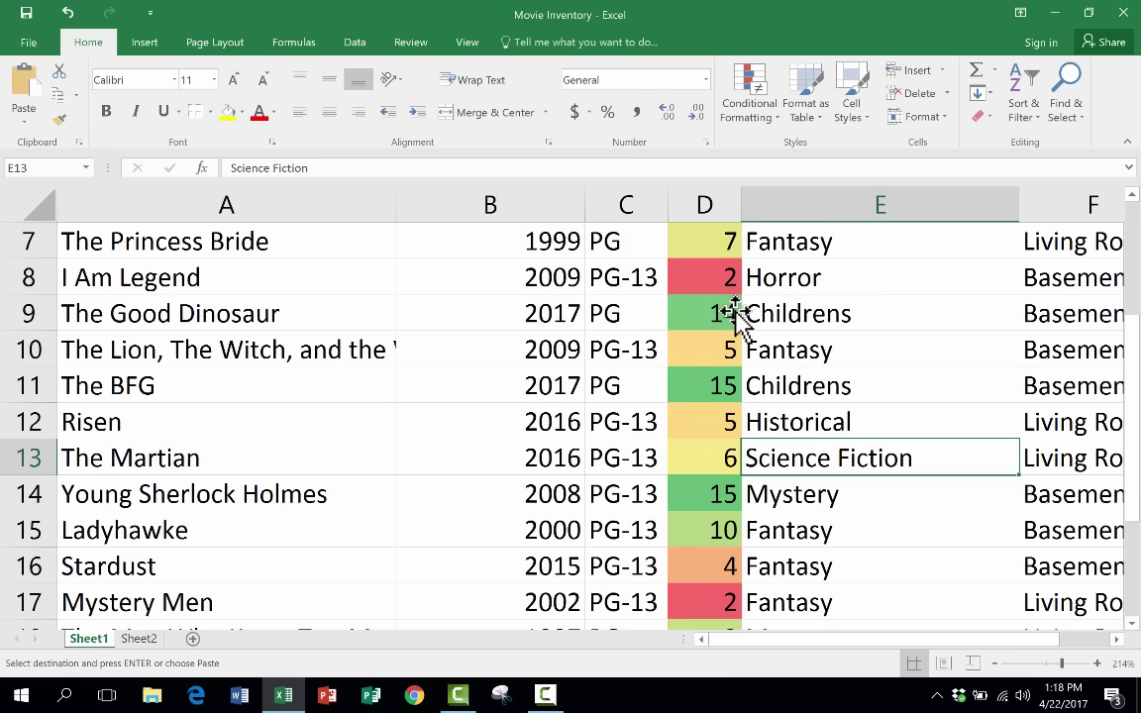
{"action": "scroll", "coordinate": [734, 314], "scroll_direction": "up", "scroll_amount": 1}
{"action": "scroll", "coordinate": [710, 485], "scroll_direction": "up", "scroll_amount": 1}
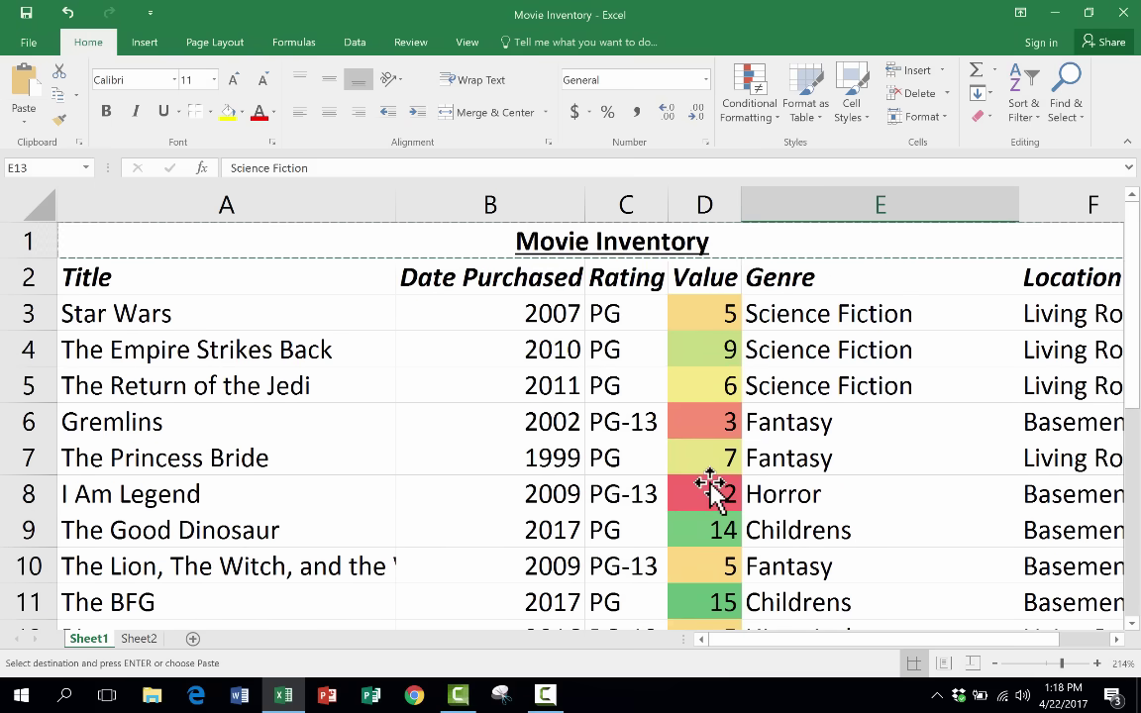
{"action": "scroll", "coordinate": [710, 485], "scroll_direction": "down", "scroll_amount": 4}
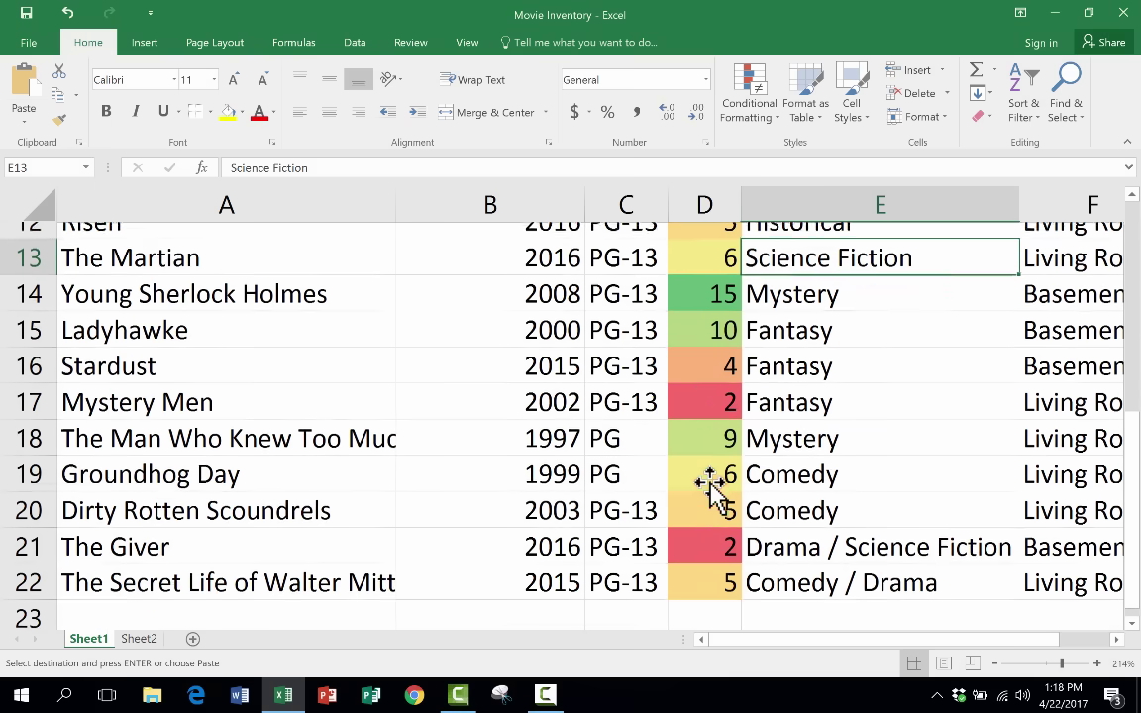
{"action": "scroll", "coordinate": [710, 485], "scroll_direction": "up", "scroll_amount": 1}
{"action": "scroll", "coordinate": [708, 484], "scroll_direction": "up", "scroll_amount": 3}
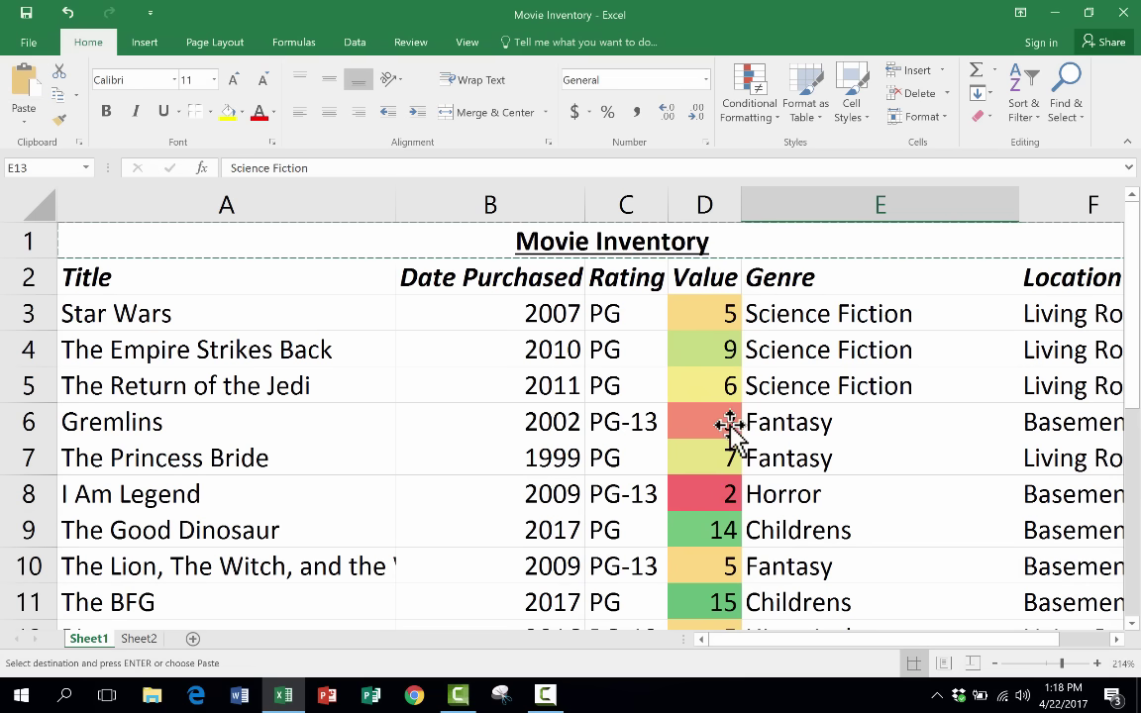
{"action": "scroll", "coordinate": [745, 442], "scroll_direction": "down", "scroll_amount": 8}
{"action": "scroll", "coordinate": [741, 443], "scroll_direction": "up", "scroll_amount": 8}
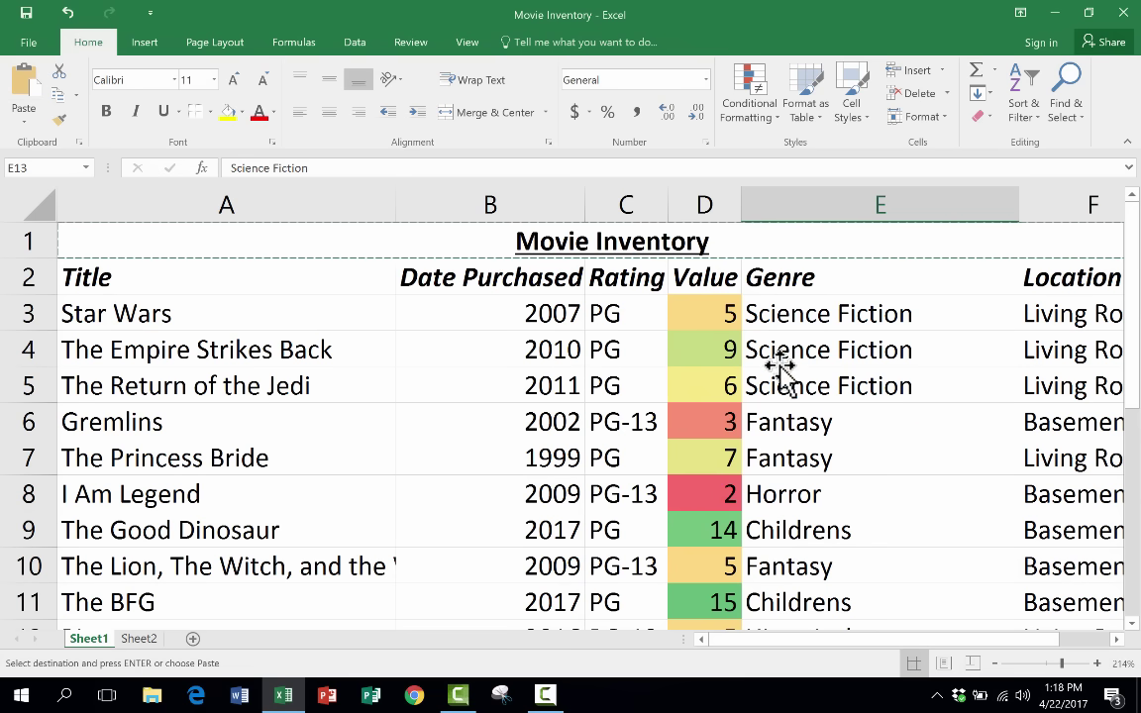
{"action": "scroll", "coordinate": [734, 377], "scroll_direction": "down", "scroll_amount": 2}
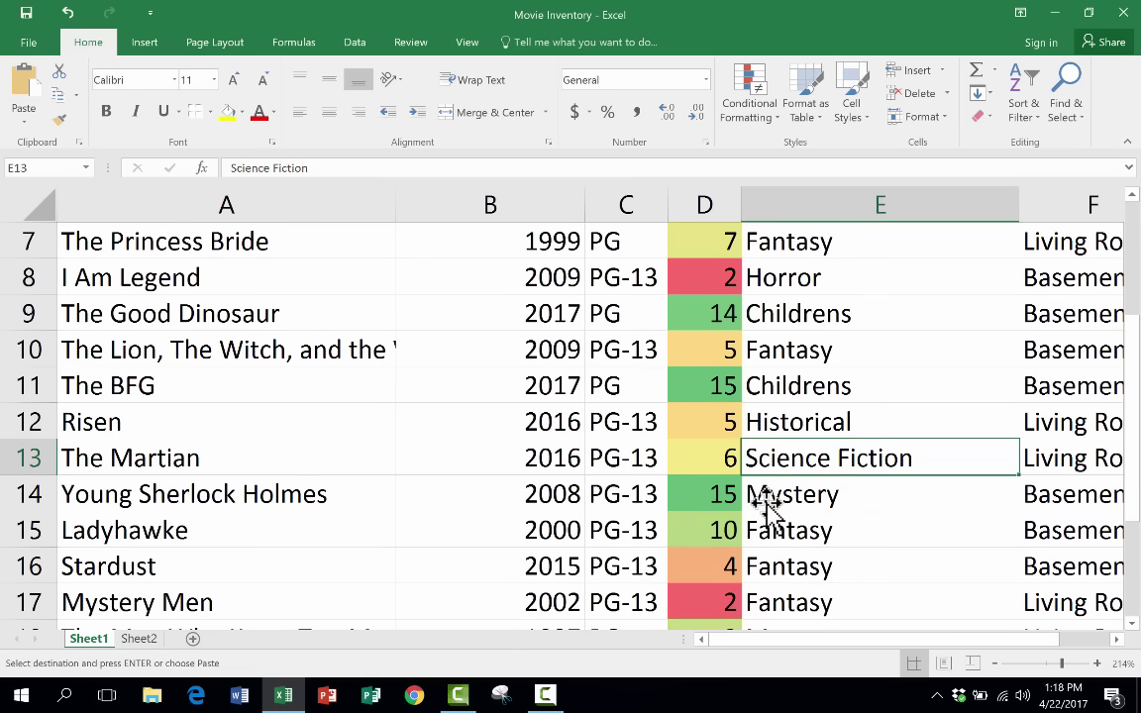
{"action": "scroll", "coordinate": [763, 502], "scroll_direction": "up", "scroll_amount": 2}
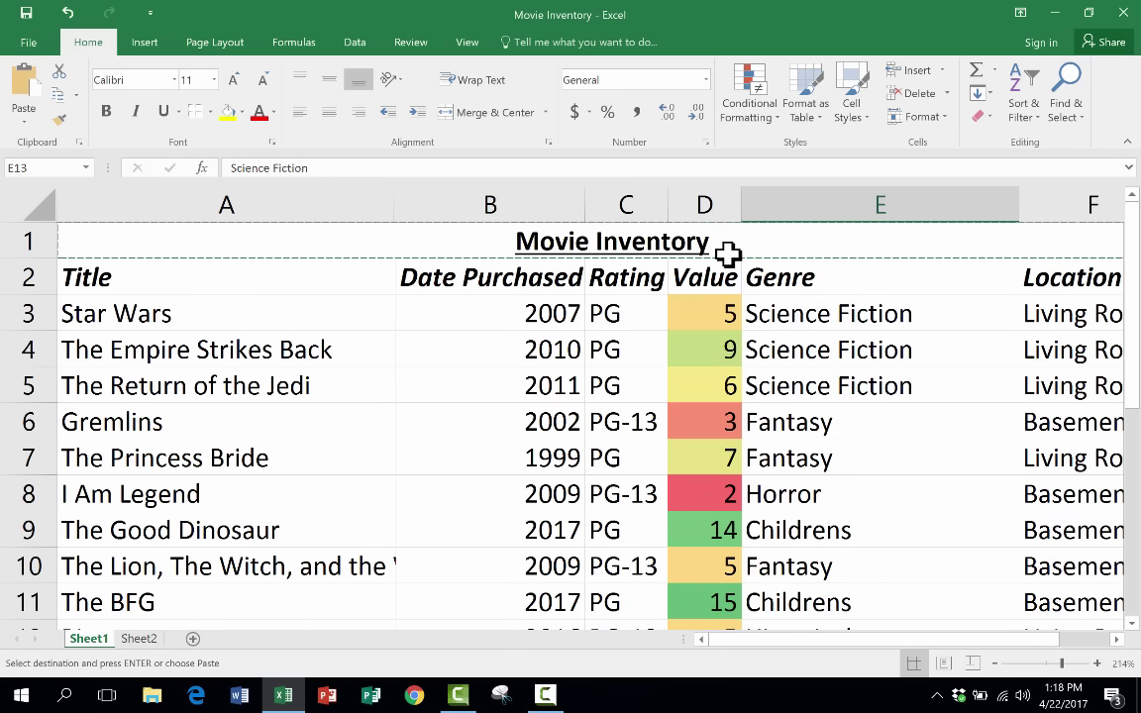
- Examine the conditional formatting options for Highlight Cells Rules, Top/Bottom Rules, Data Bars and Icon Sets without applying any
{"action": "left_click", "coordinate": [762, 109]}
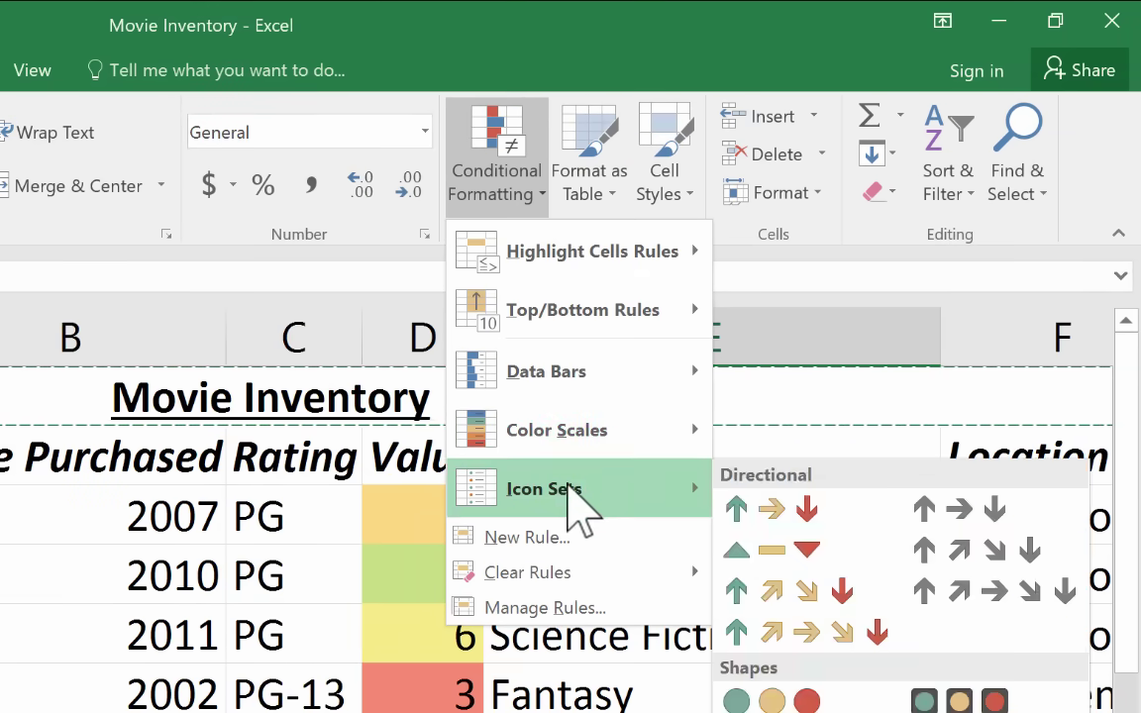
{"action": "mouse_move", "coordinate": [584, 376]}
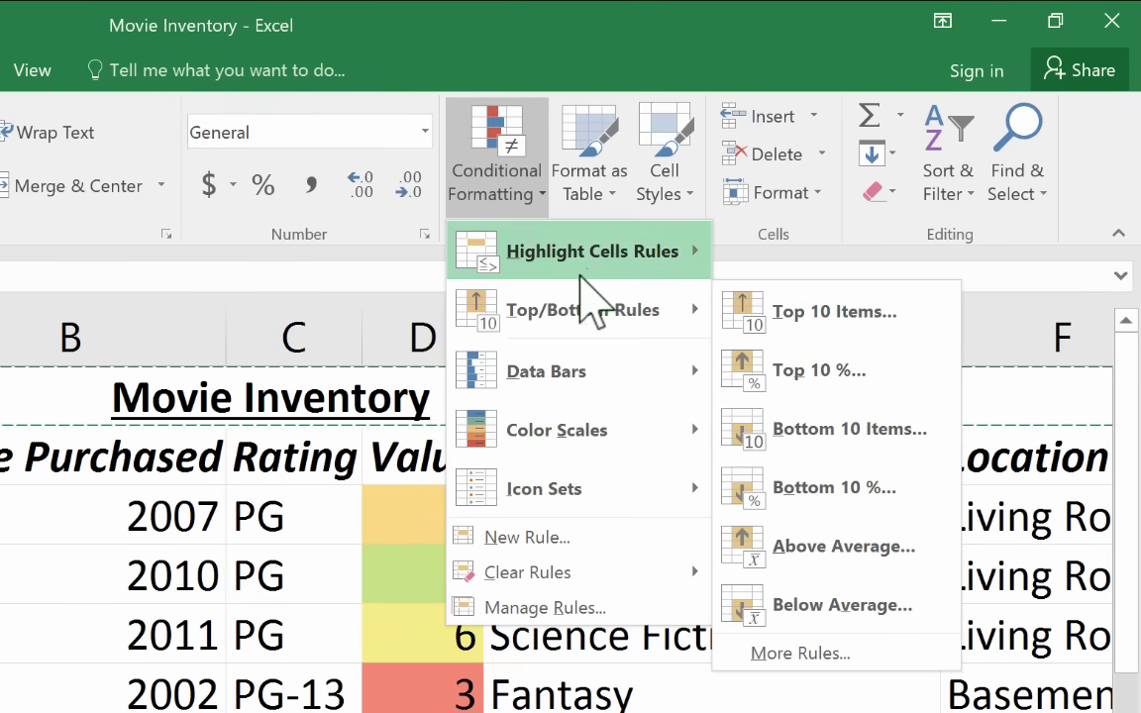
{"action": "mouse_move", "coordinate": [582, 268]}
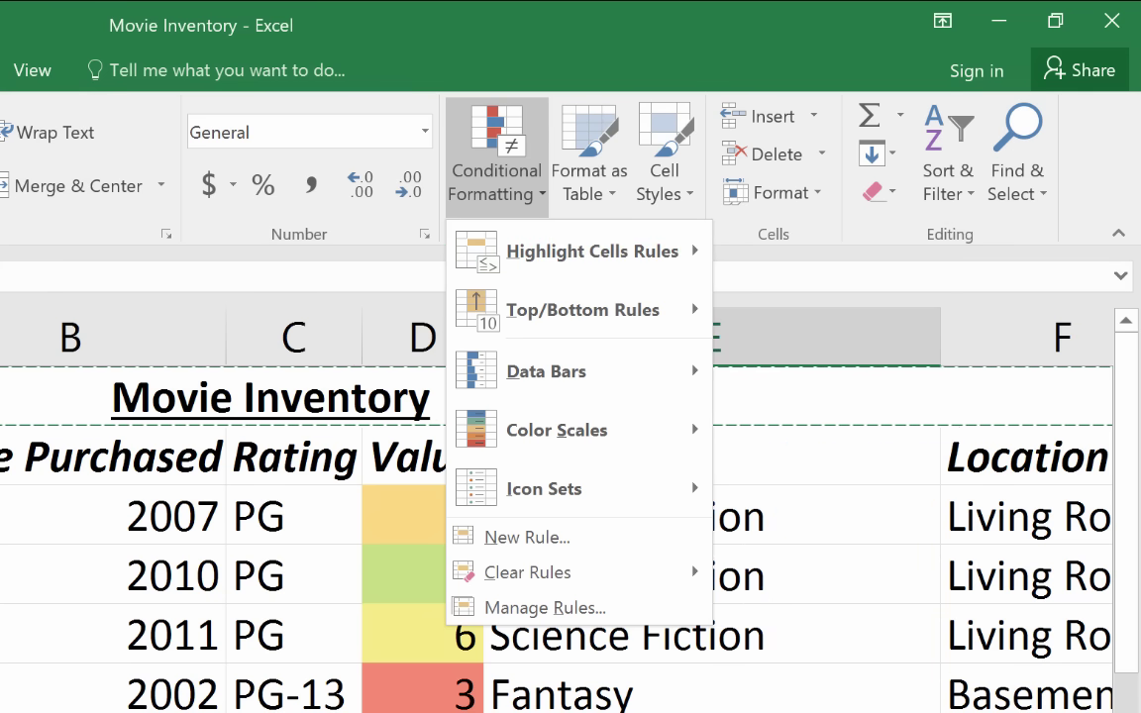
{"action": "mouse_move", "coordinate": [645, 244]}
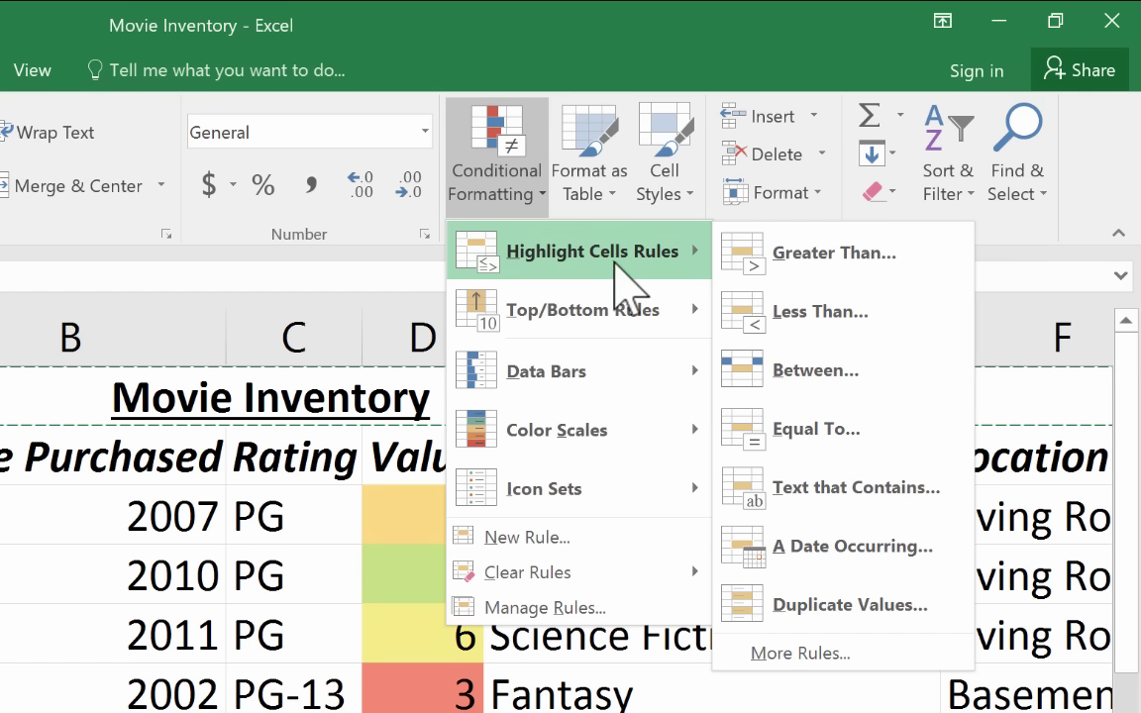
{"action": "mouse_move", "coordinate": [618, 325]}
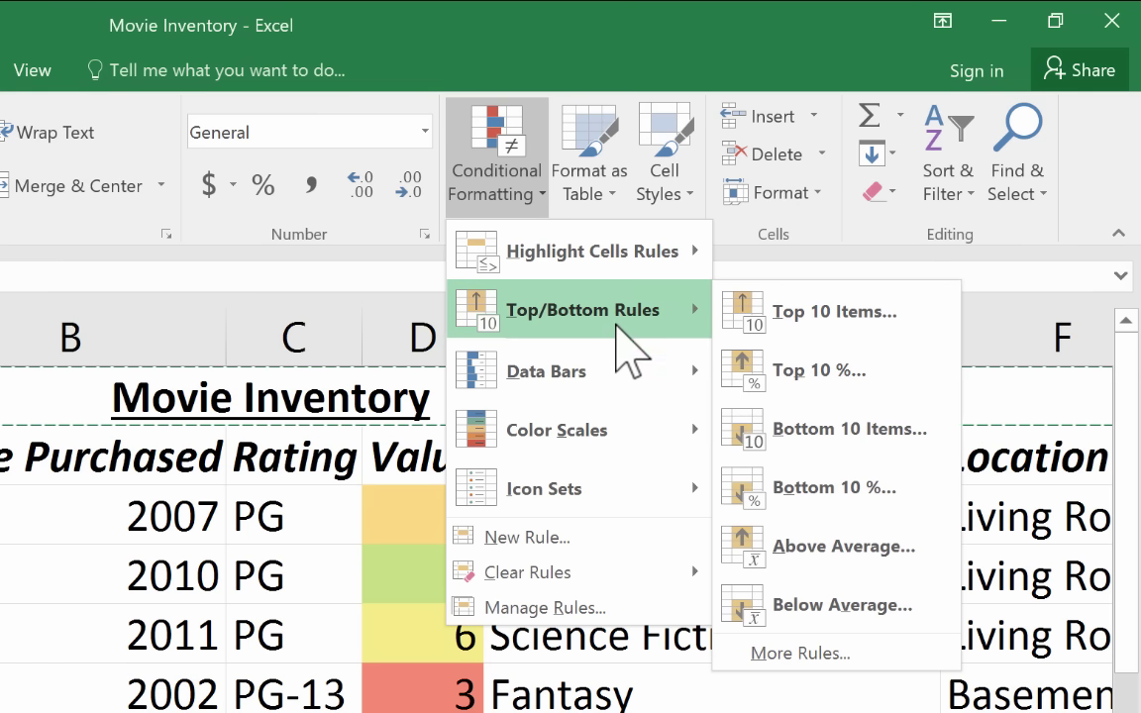
{"action": "mouse_move", "coordinate": [641, 377]}
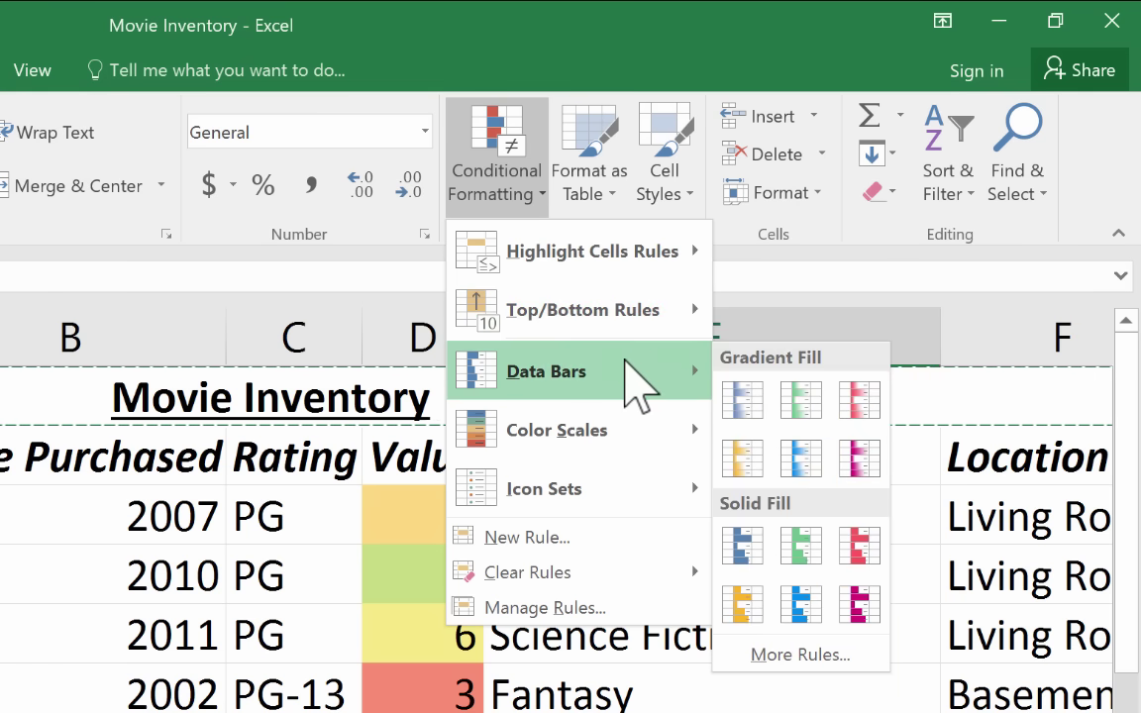
{"action": "mouse_move", "coordinate": [604, 490]}
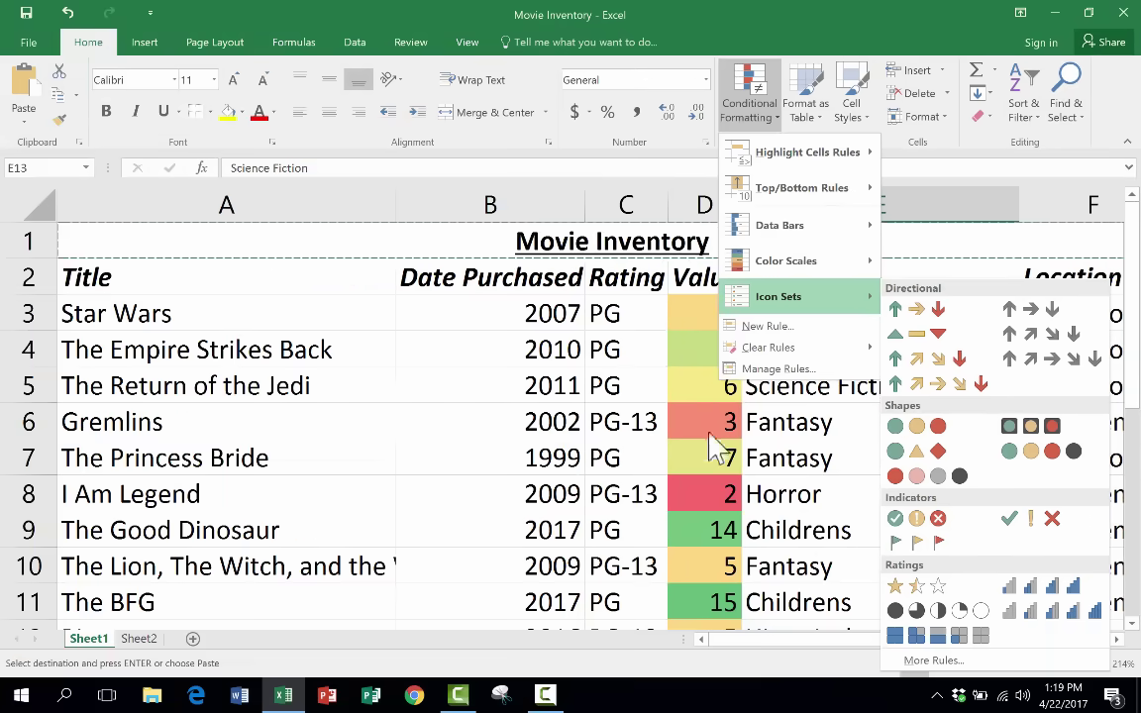
{"action": "left_click", "coordinate": [639, 423]}
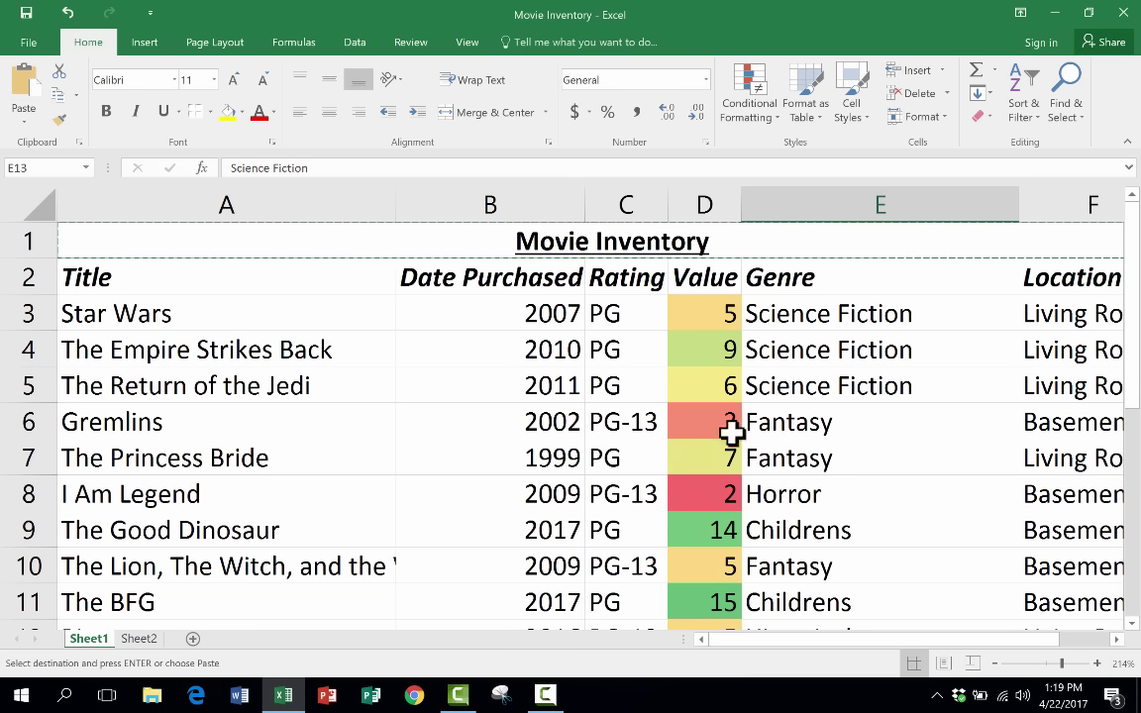
- Apply the Accounting number format to the whole Value column and check it down the list
{"action": "left_click", "coordinate": [717, 204]}
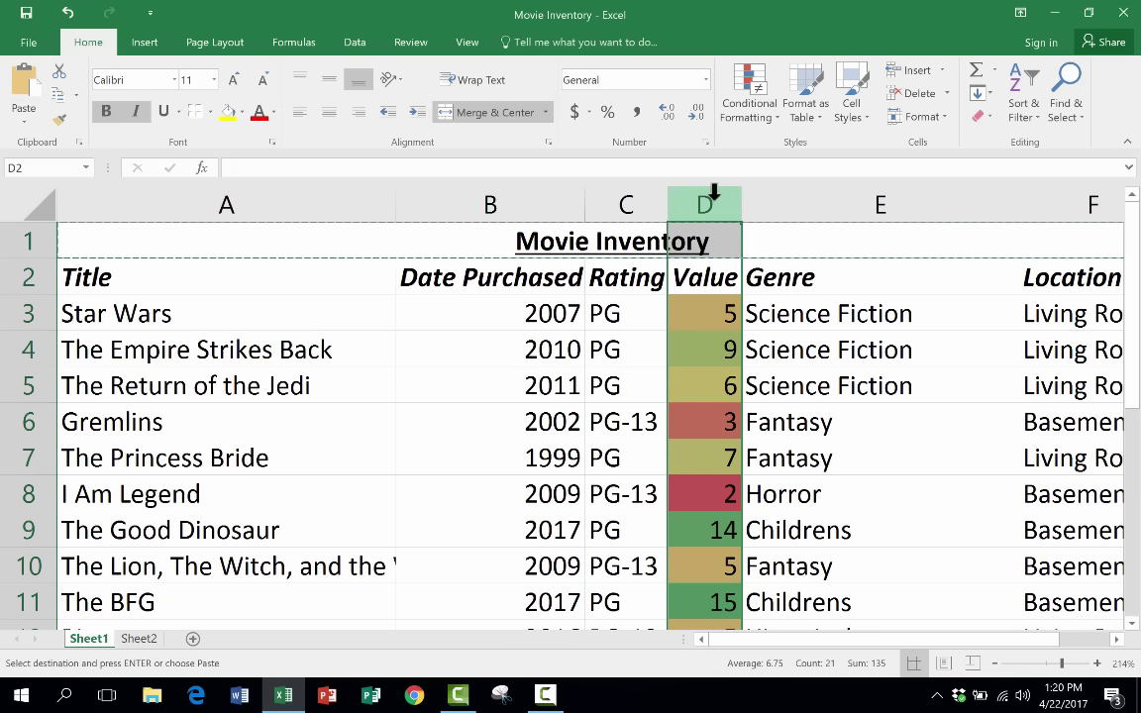
{"action": "left_click", "coordinate": [706, 79]}
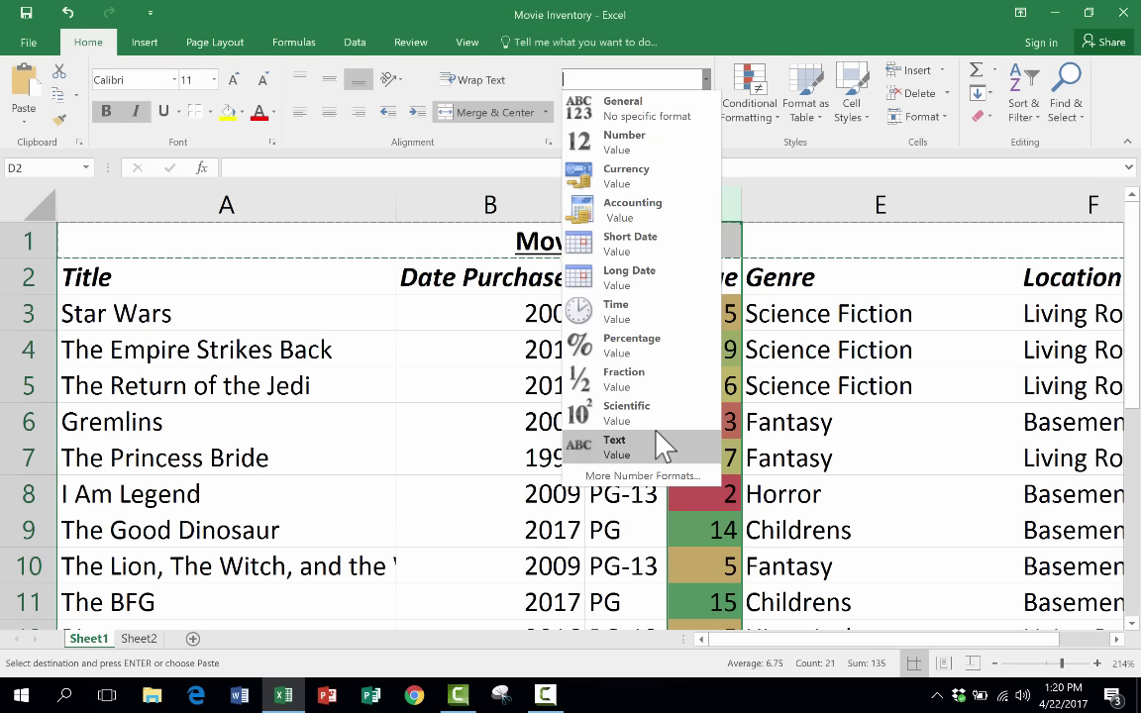
{"action": "left_click", "coordinate": [519, 166]}
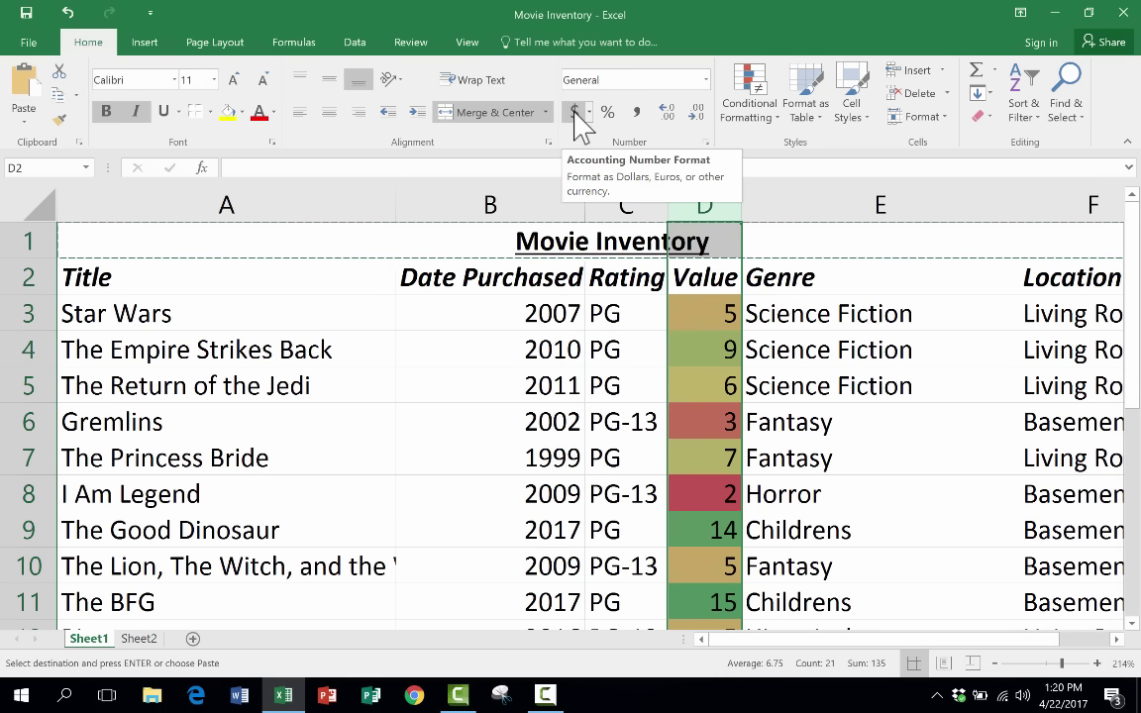
{"action": "left_click", "coordinate": [574, 112]}
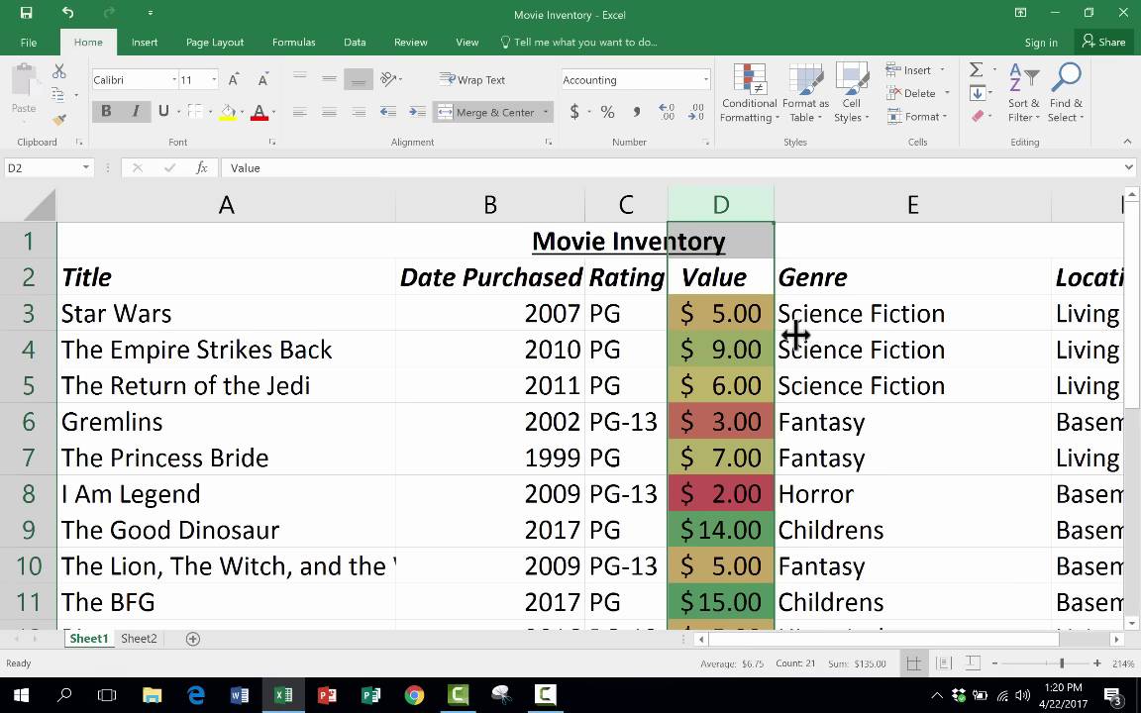
{"action": "scroll", "coordinate": [738, 396], "scroll_direction": "down", "scroll_amount": 1}
{"action": "scroll", "coordinate": [706, 413], "scroll_direction": "up", "scroll_amount": 1}
- Change the number format of the whole Value column to Currency, and deselect the column
{"action": "left_click", "coordinate": [706, 79]}
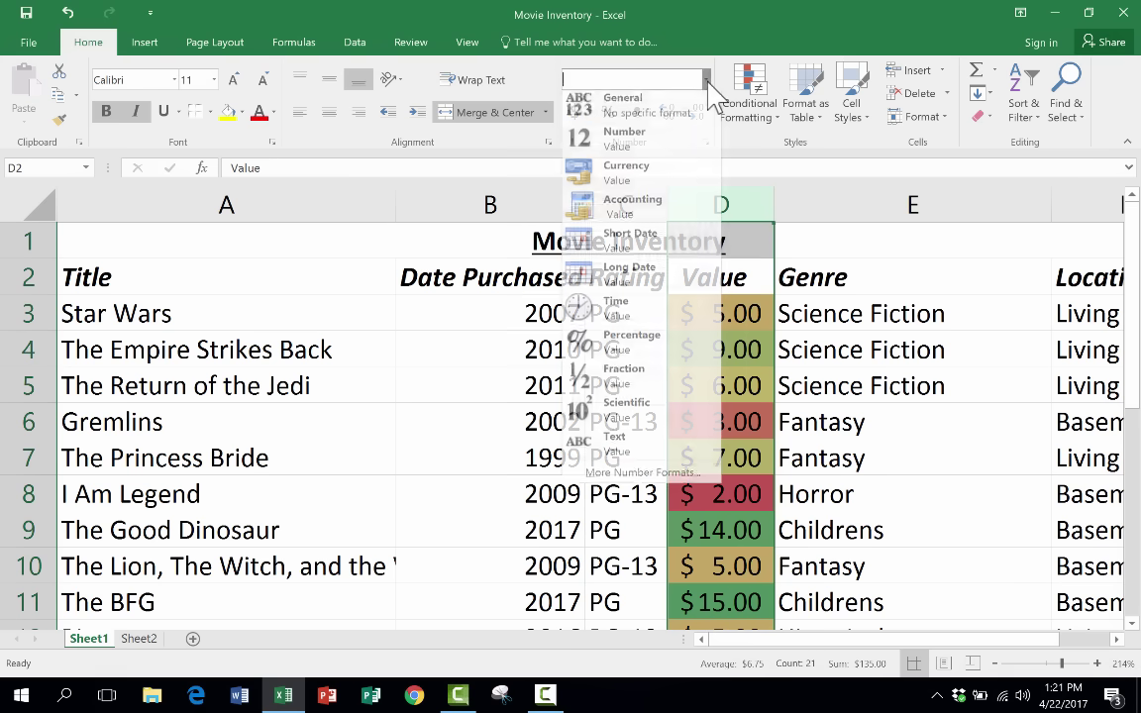
{"action": "left_click", "coordinate": [619, 179]}
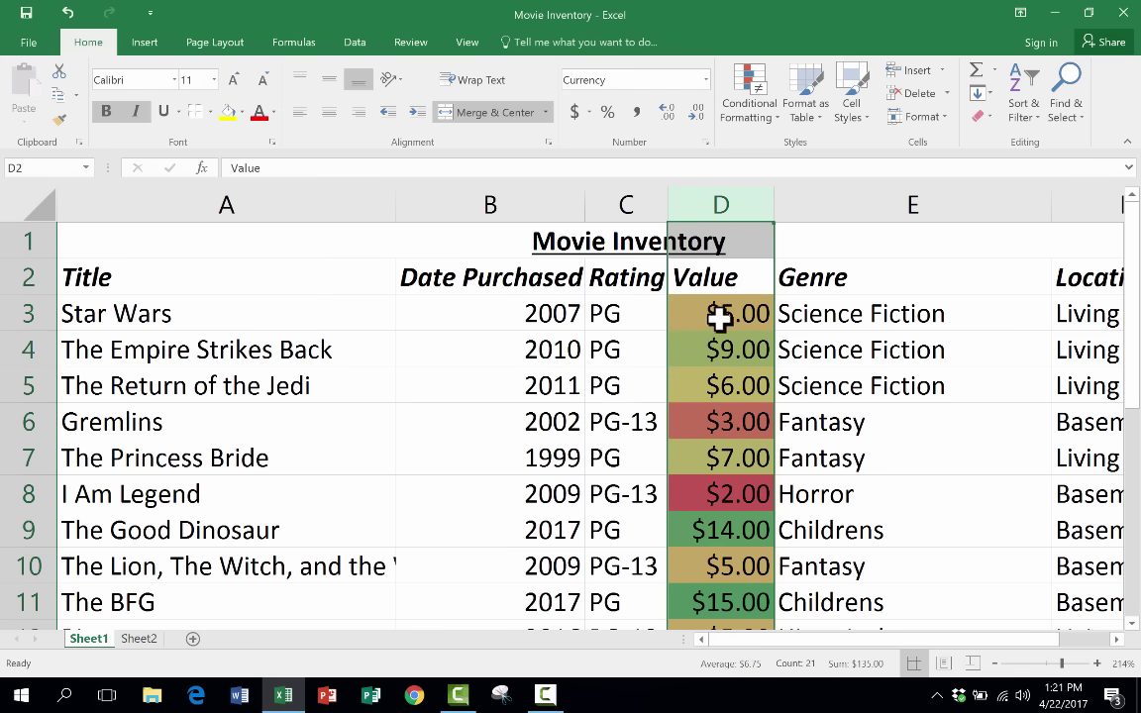
{"action": "left_click", "coordinate": [827, 429]}
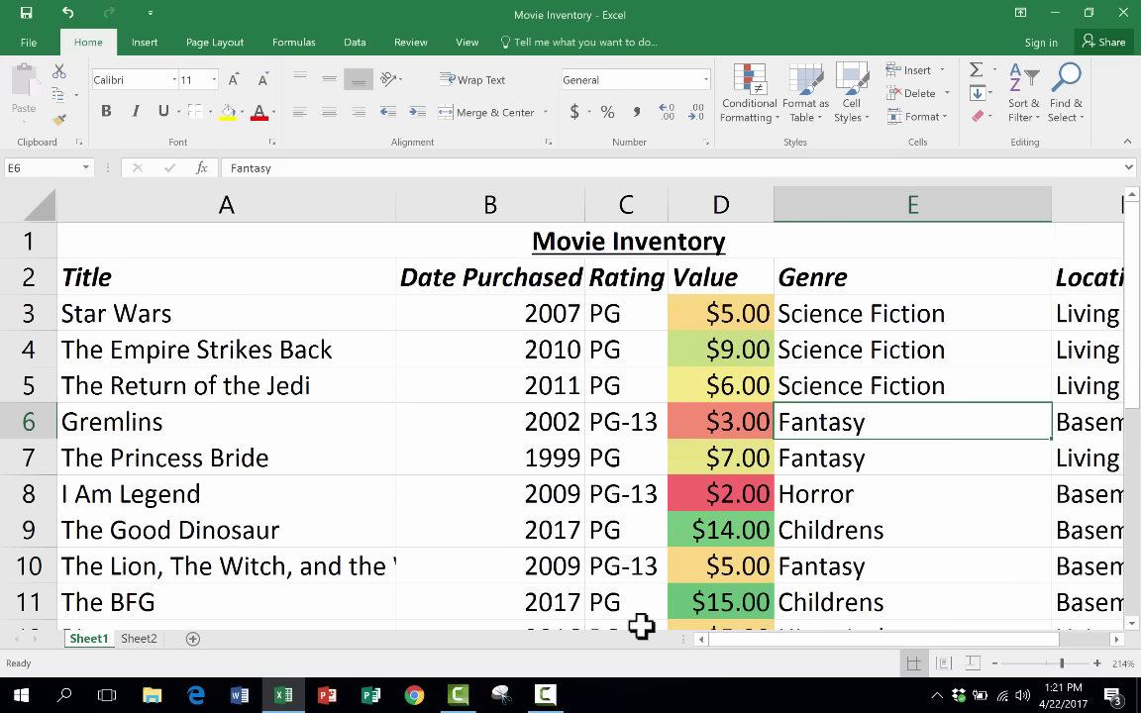
- Examine the Value column from the Star Wars row down to cell D23 below the list, and look at Sheet2
{"action": "left_click", "coordinate": [224, 311]}
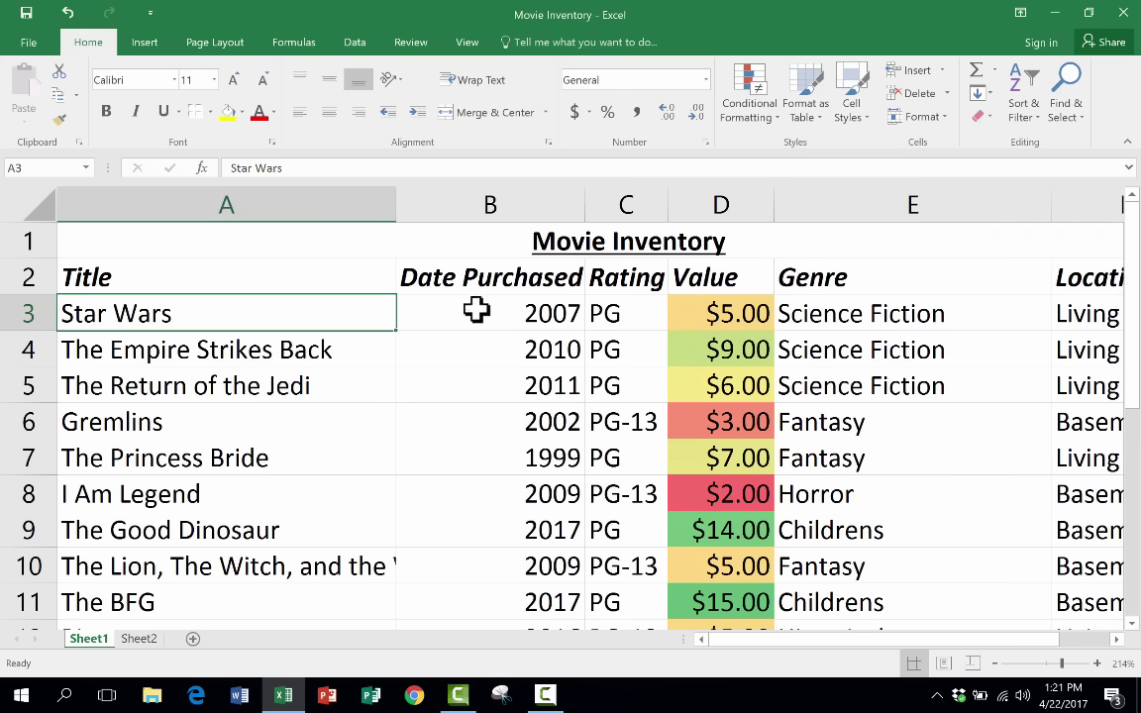
{"action": "left_click", "coordinate": [539, 314]}
{"action": "key", "text": "Right"}
{"action": "key", "text": "Right"}
{"action": "key", "text": "Down"}
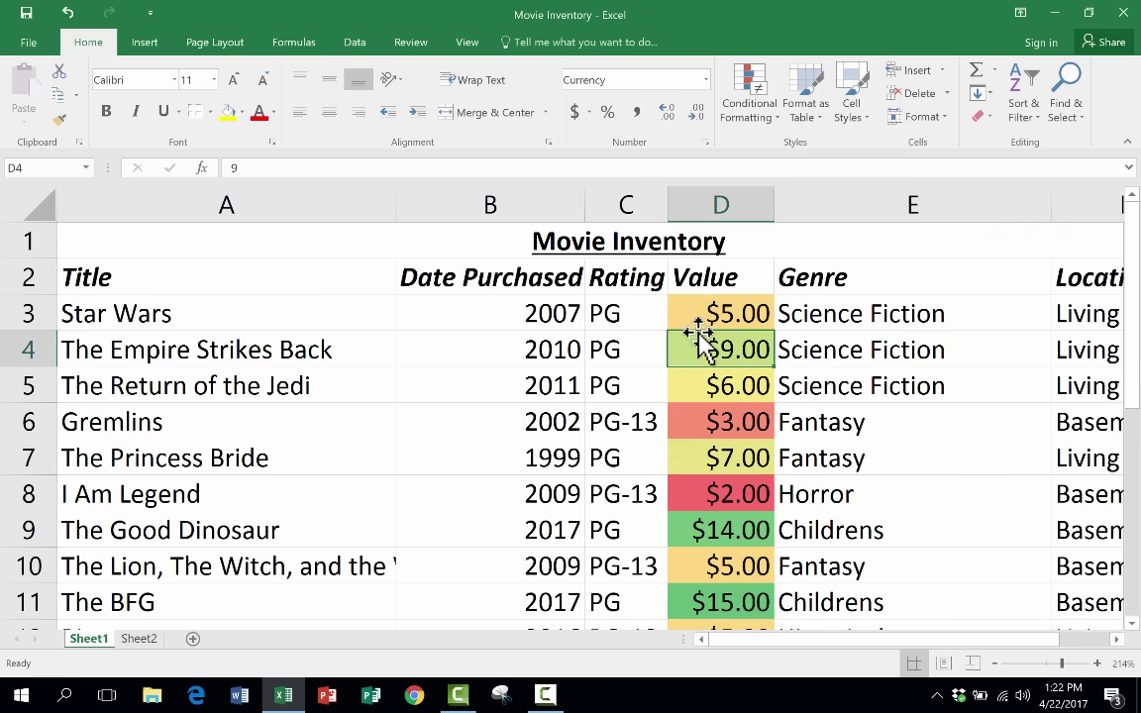
{"action": "left_click", "coordinate": [723, 314]}
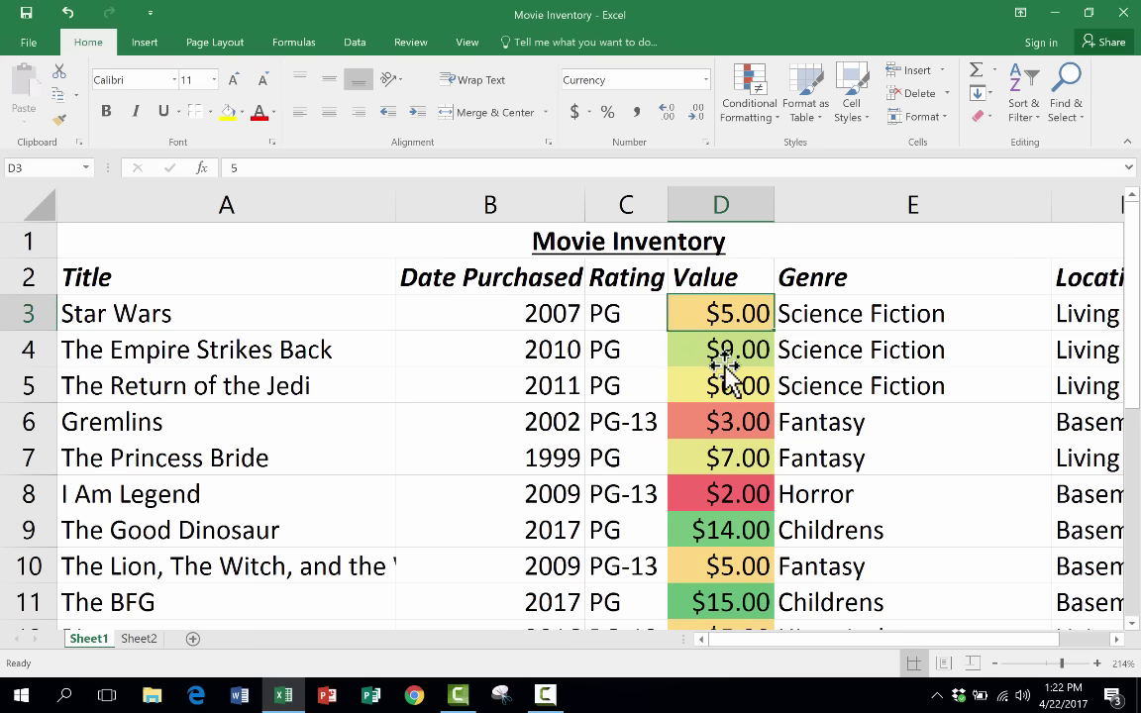
{"action": "scroll", "coordinate": [722, 426], "scroll_direction": "down", "scroll_amount": 6}
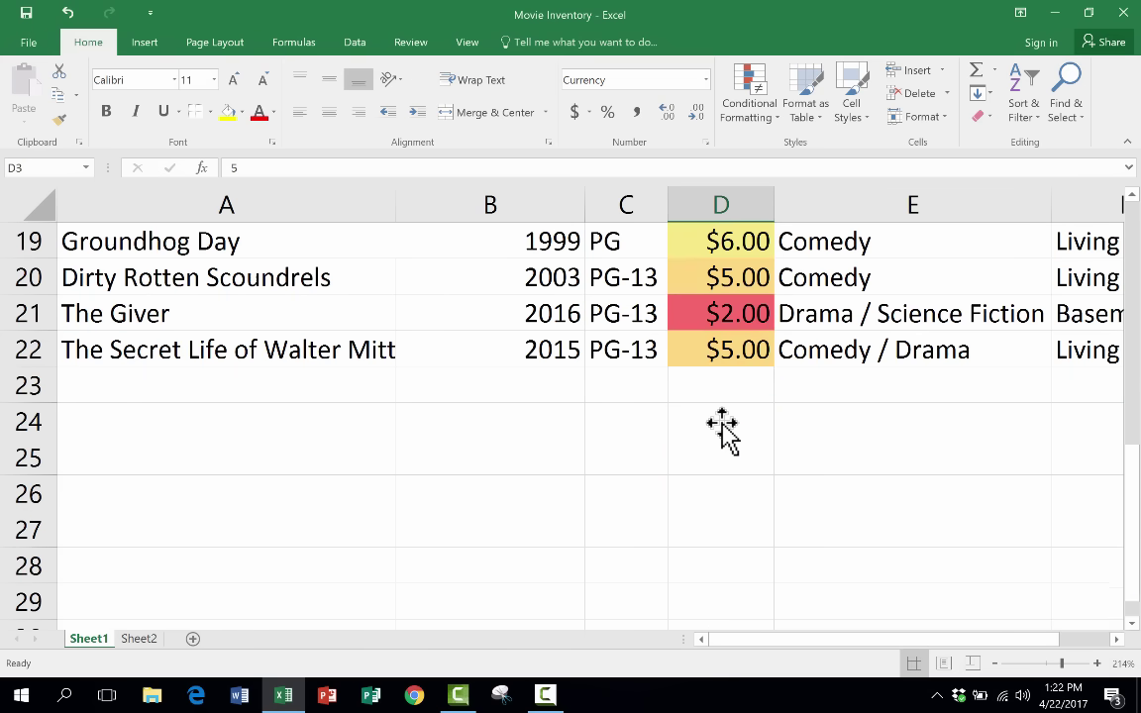
{"action": "scroll", "coordinate": [722, 428], "scroll_direction": "up", "scroll_amount": 3}
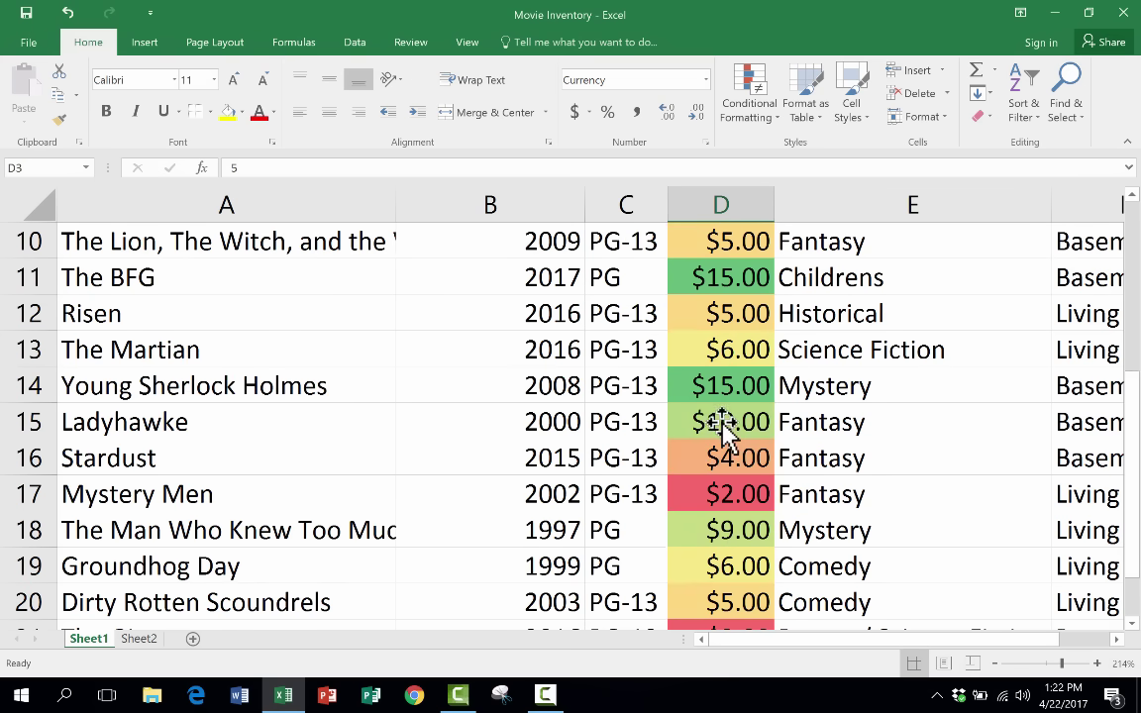
{"action": "scroll", "coordinate": [732, 435], "scroll_direction": "down", "scroll_amount": 2}
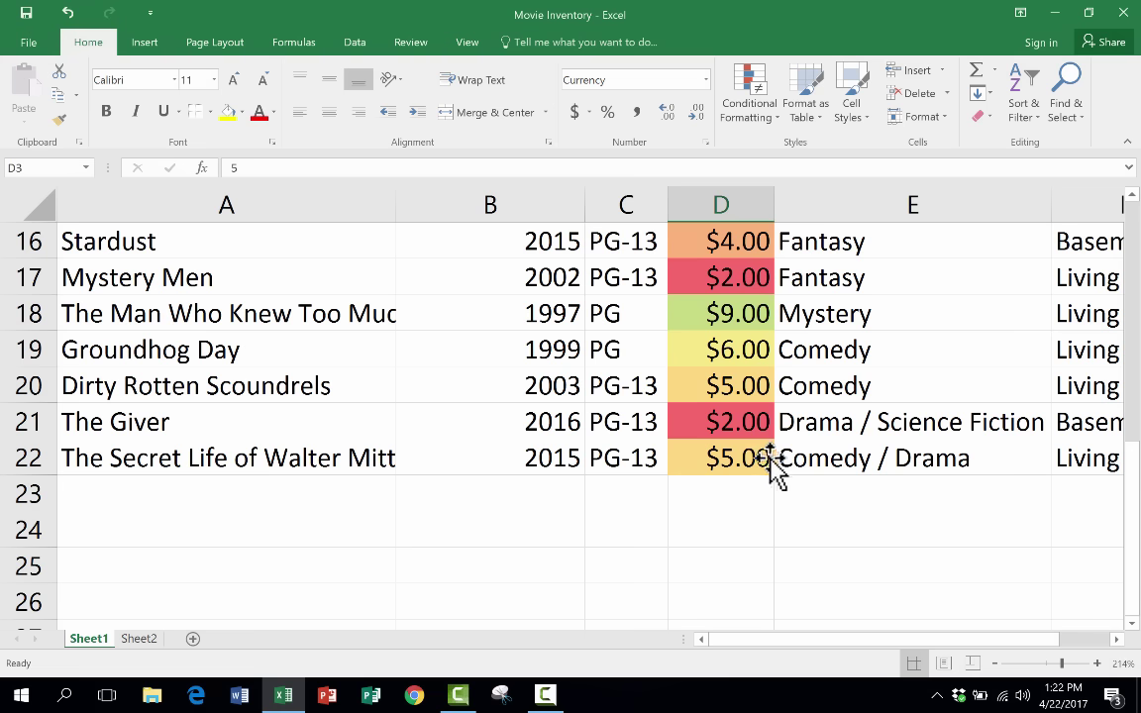
{"action": "scroll", "coordinate": [768, 473], "scroll_direction": "up", "scroll_amount": 5}
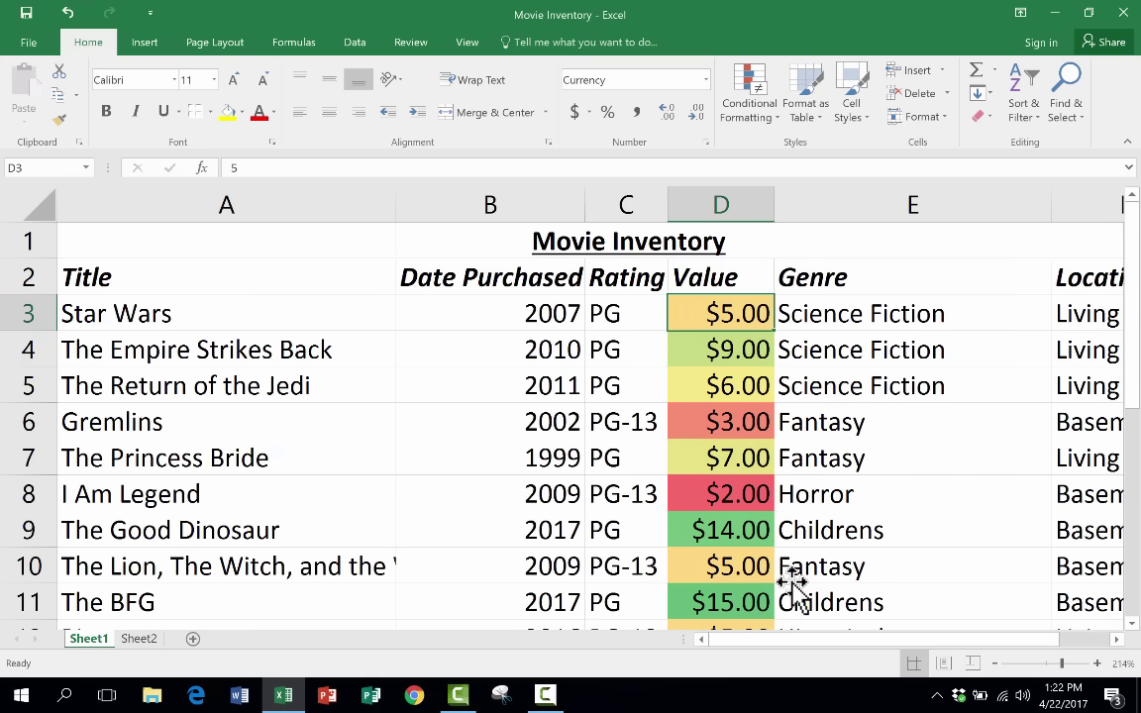
{"action": "scroll", "coordinate": [758, 495], "scroll_direction": "down", "scroll_amount": 2}
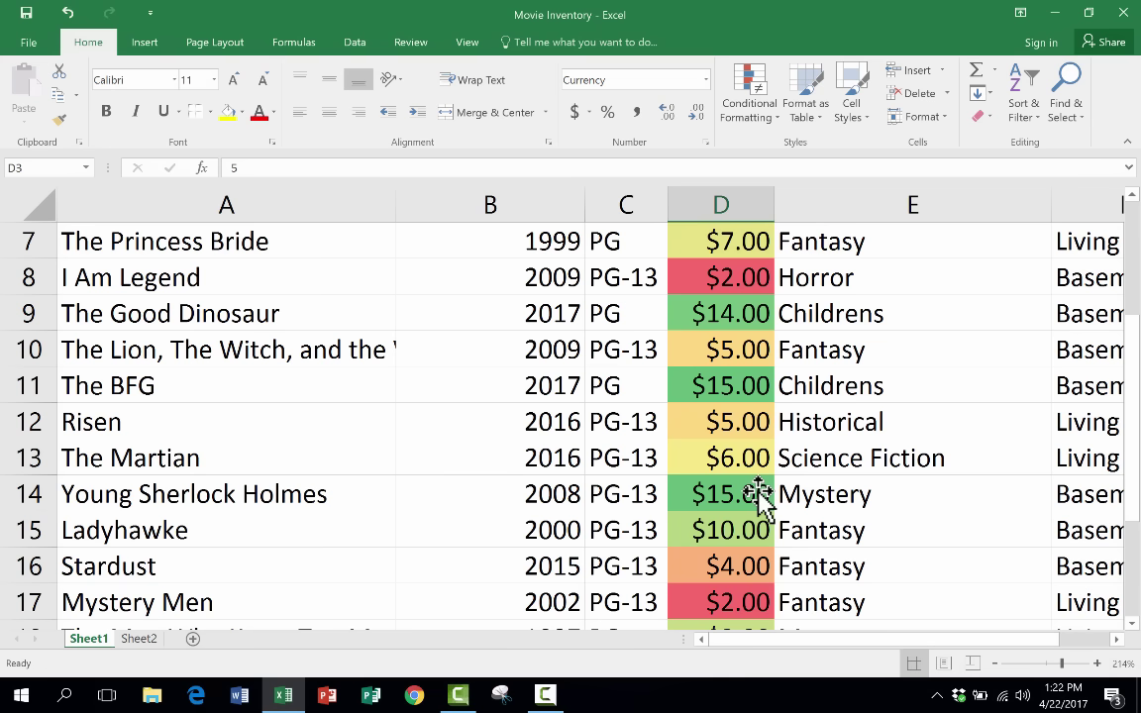
{"action": "scroll", "coordinate": [862, 495], "scroll_direction": "down", "scroll_amount": 1}
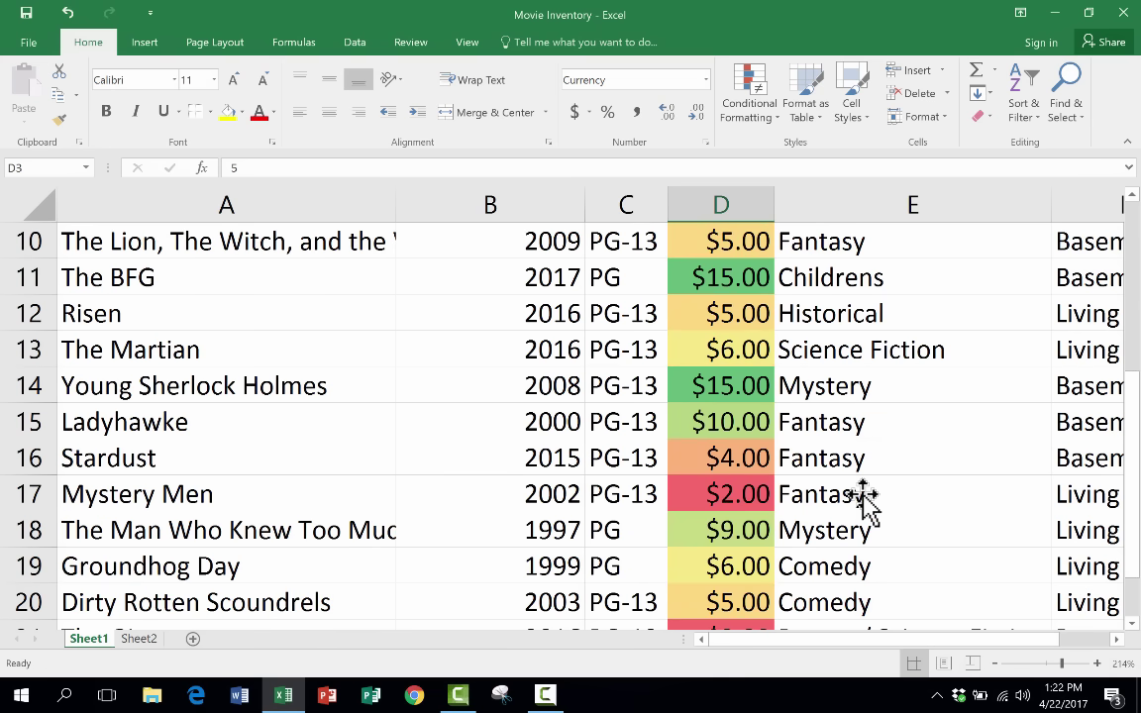
{"action": "scroll", "coordinate": [864, 498], "scroll_direction": "down", "scroll_amount": 3}
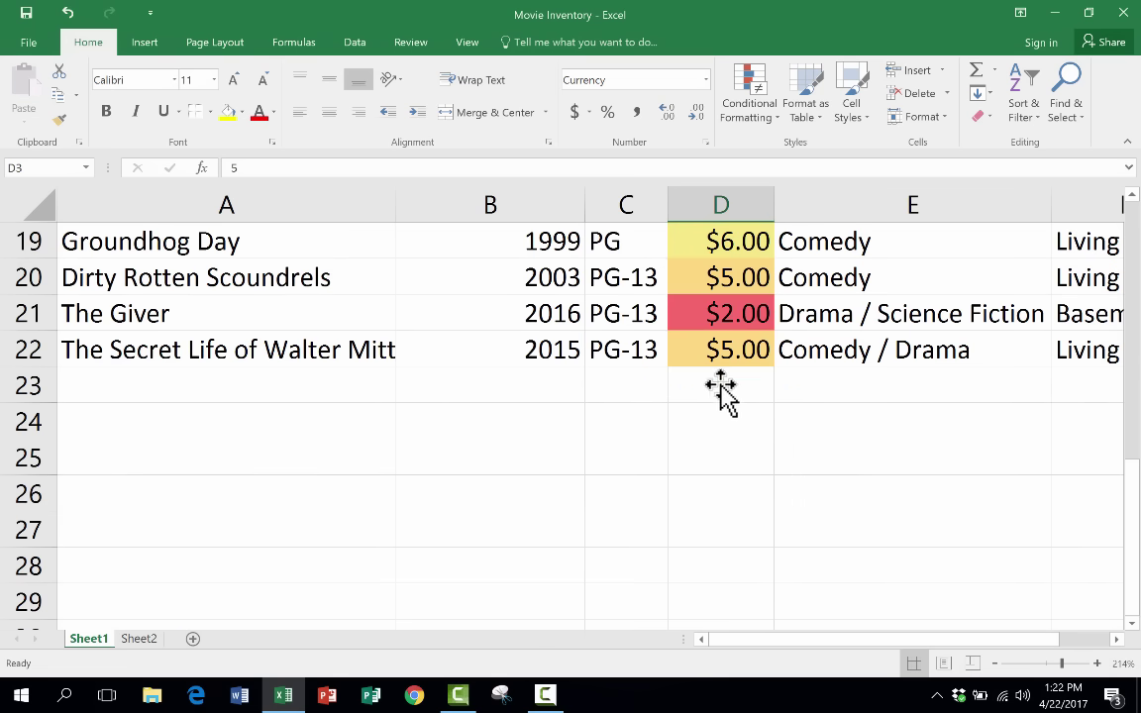
{"action": "left_click", "coordinate": [707, 393]}
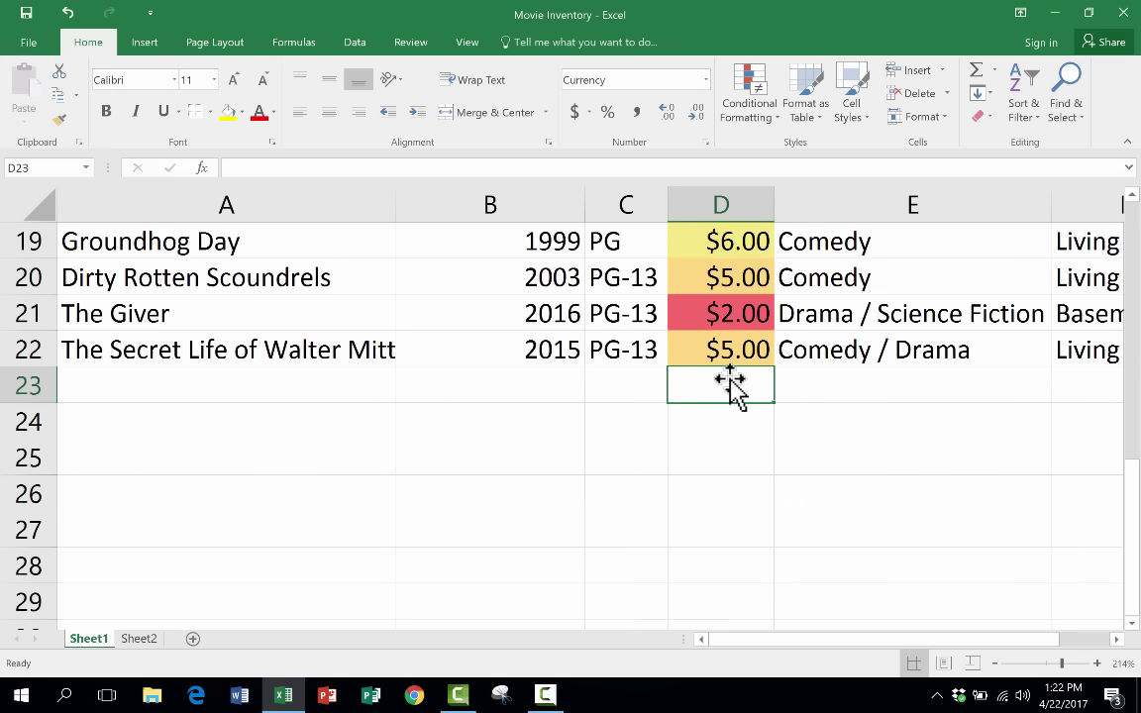
{"action": "scroll", "coordinate": [856, 391], "scroll_direction": "up", "scroll_amount": 6}
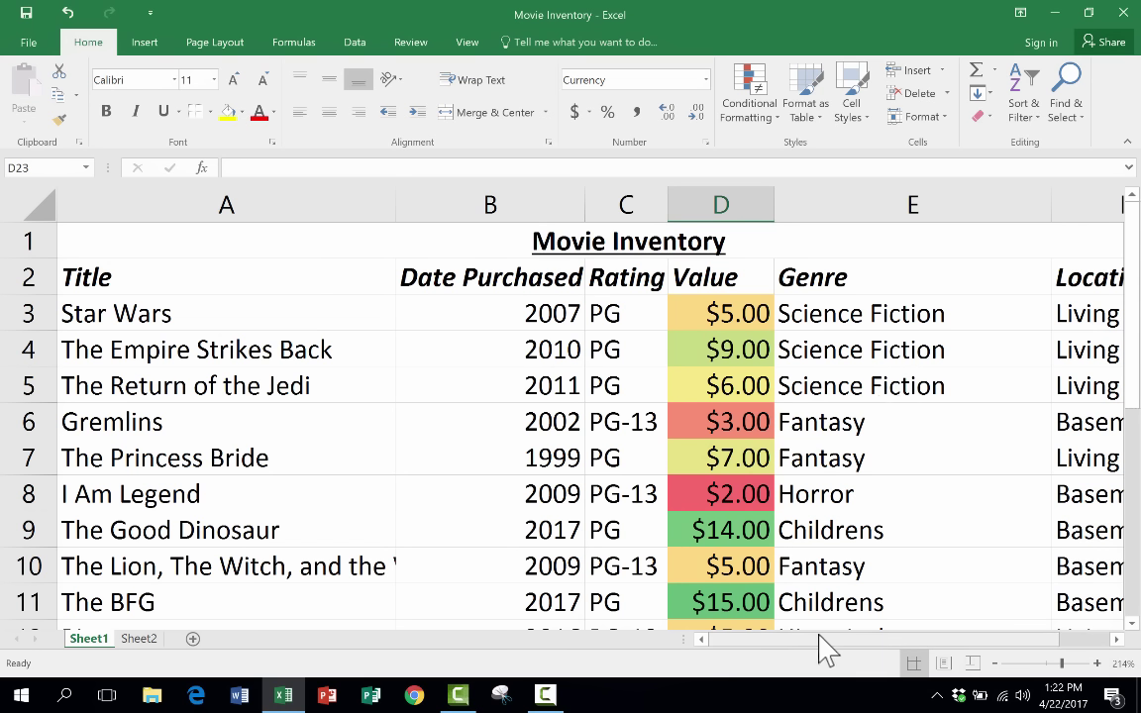
{"action": "left_click", "coordinate": [128, 641]}
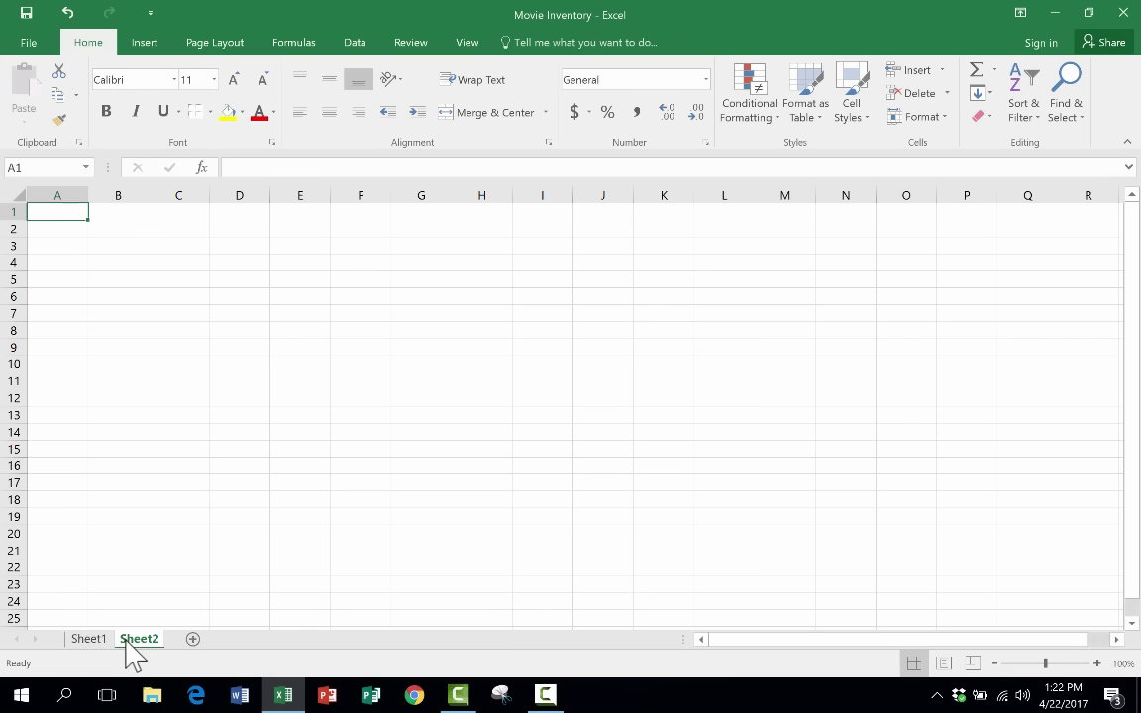
{"action": "left_click", "coordinate": [100, 639]}
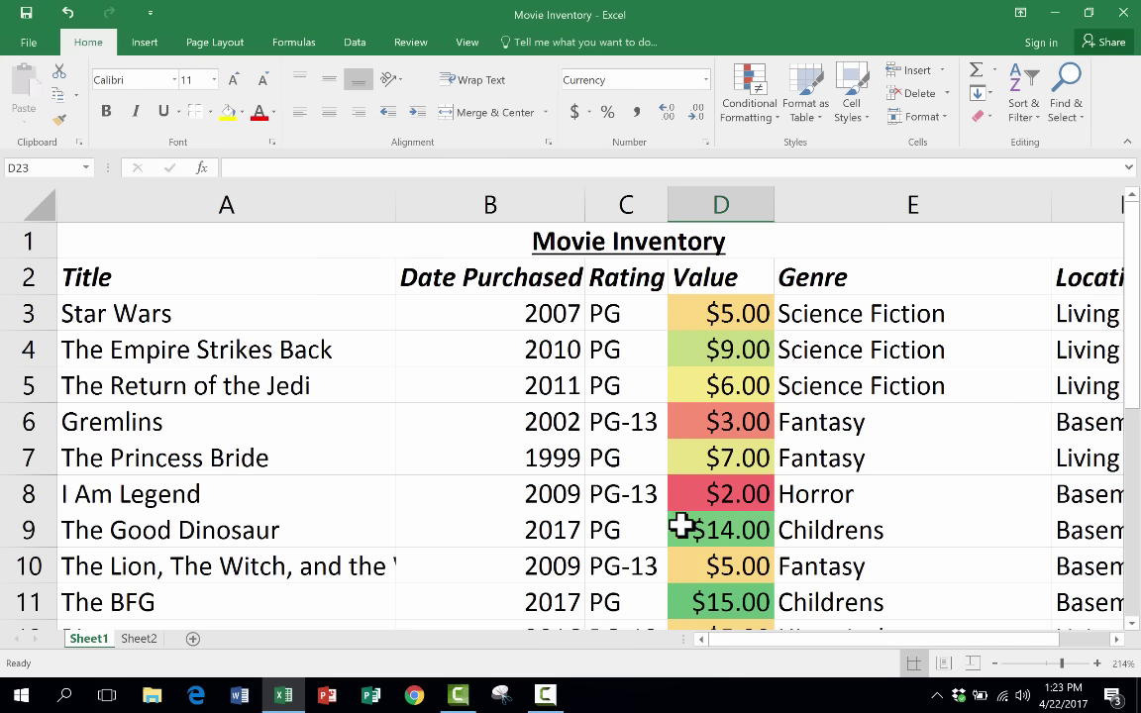
- Enter the formula =5+2+5+6+9 in cell D23 below the Value column, and select that cell to check it
{"action": "scroll", "coordinate": [679, 527], "scroll_direction": "down", "scroll_amount": 6}
{"action": "left_click", "coordinate": [744, 465]}
{"action": "left_click", "coordinate": [724, 380]}
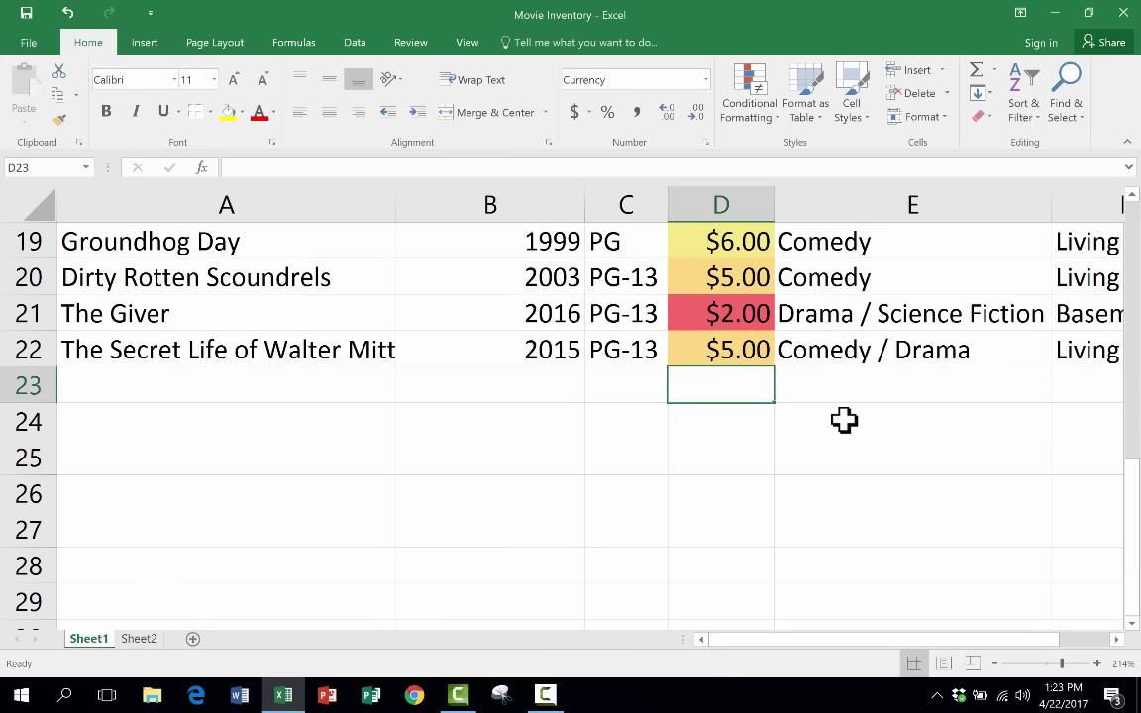
{"action": "key", "text": "Return"}
{"action": "left_click", "coordinate": [726, 384]}
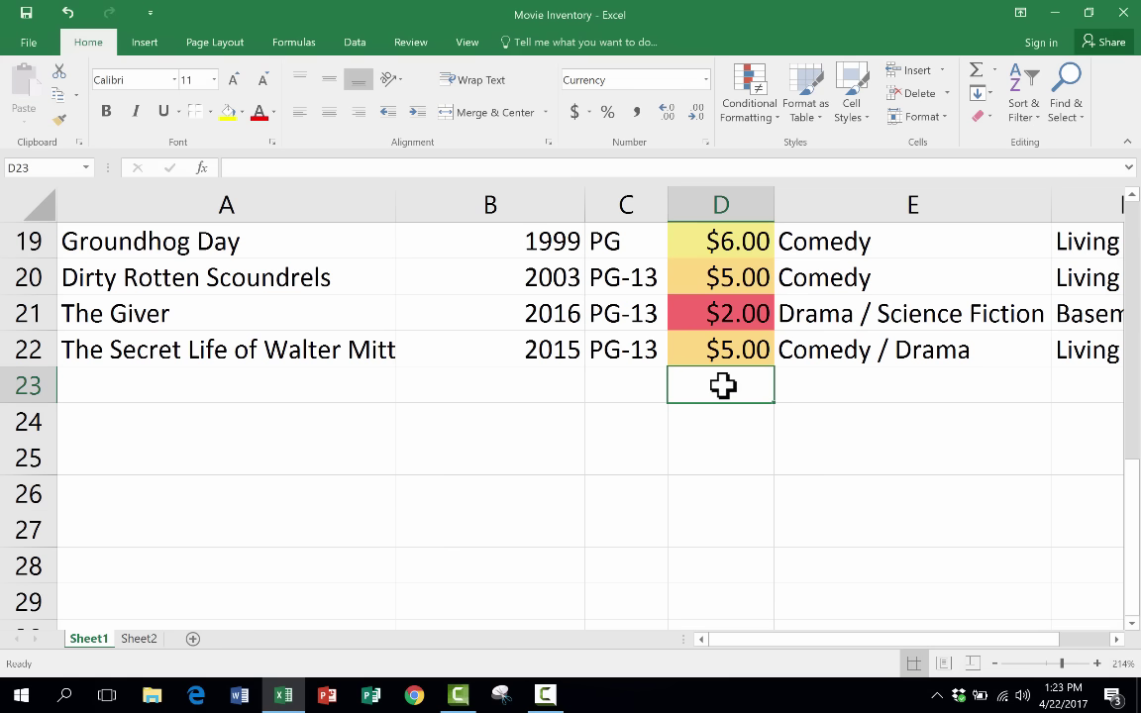
{"action": "type", "text": "="}
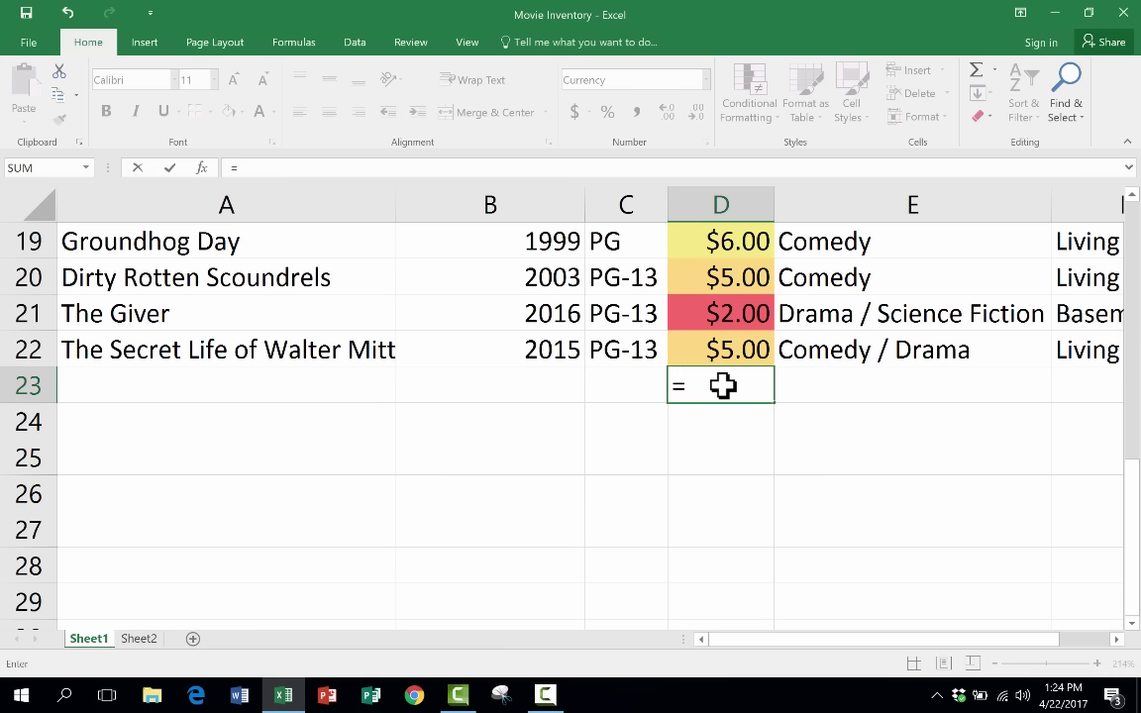
{"action": "scroll", "coordinate": [880, 392], "scroll_direction": "up", "scroll_amount": 6}
{"action": "scroll", "coordinate": [881, 392], "scroll_direction": "down", "scroll_amount": 4}
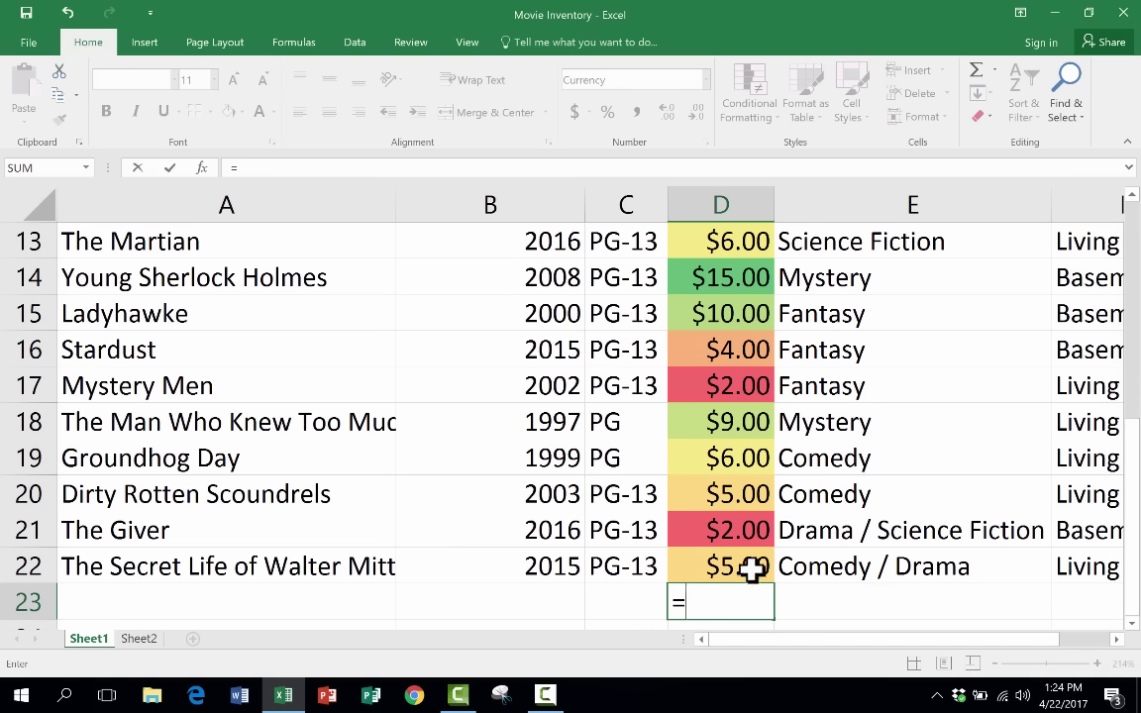
{"action": "type", "text": "5+2+5+"}
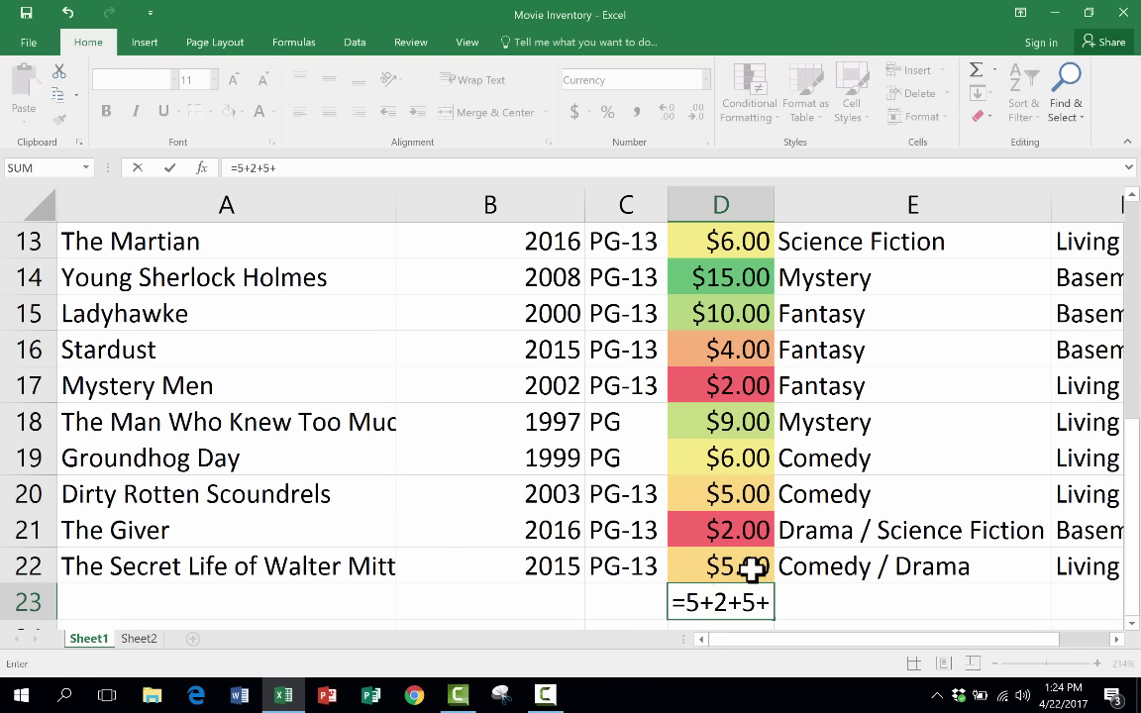
{"action": "type", "text": "6+9"}
{"action": "key", "text": "Return"}
{"action": "left_click", "coordinate": [738, 572]}
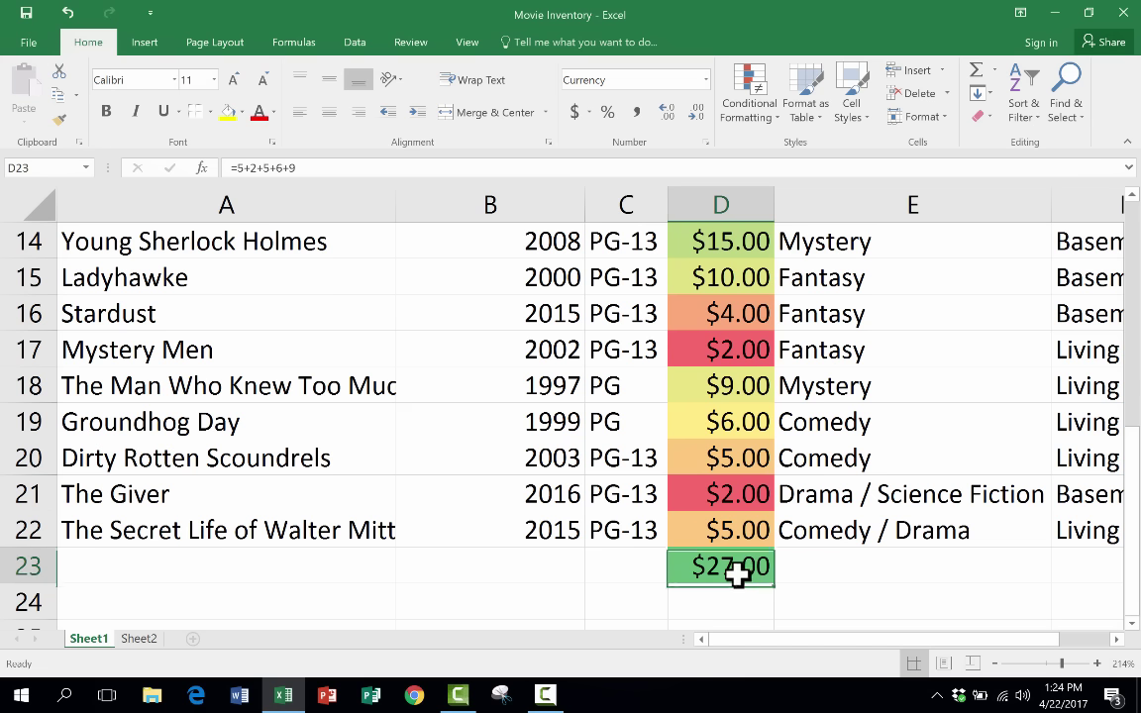
- Replace the formula in cell D23 with =Sum(D3:d22) to add up the whole Value column
{"action": "type", "text": "="}
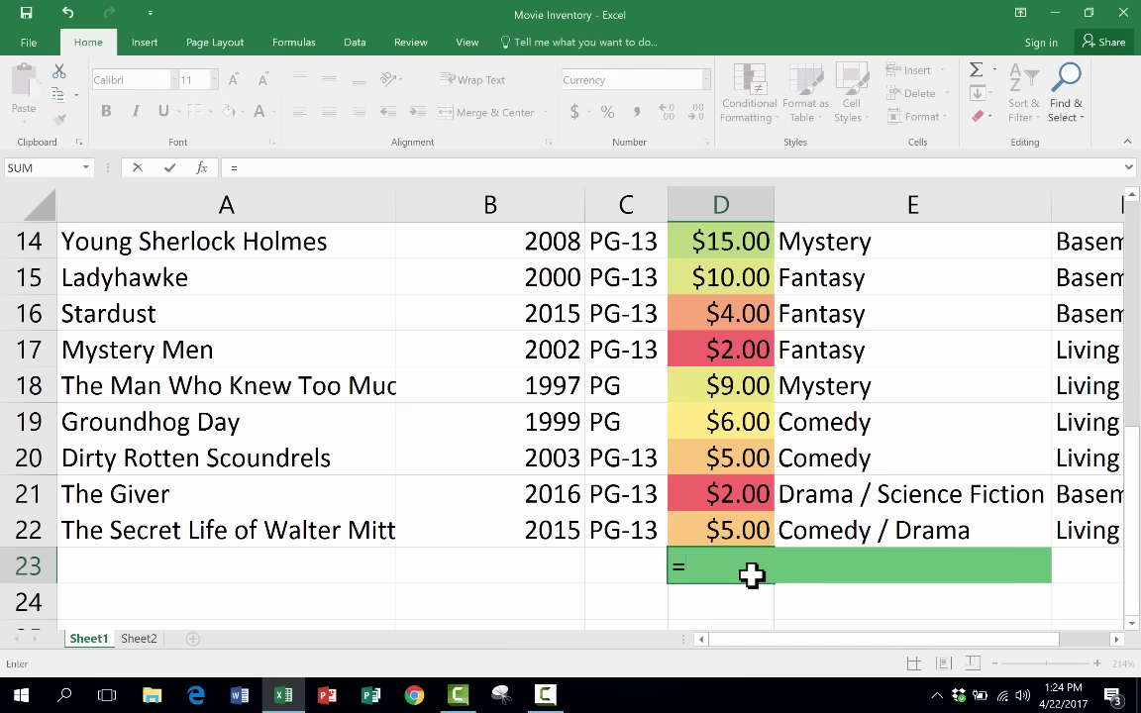
{"action": "type", "text": "Sum"}
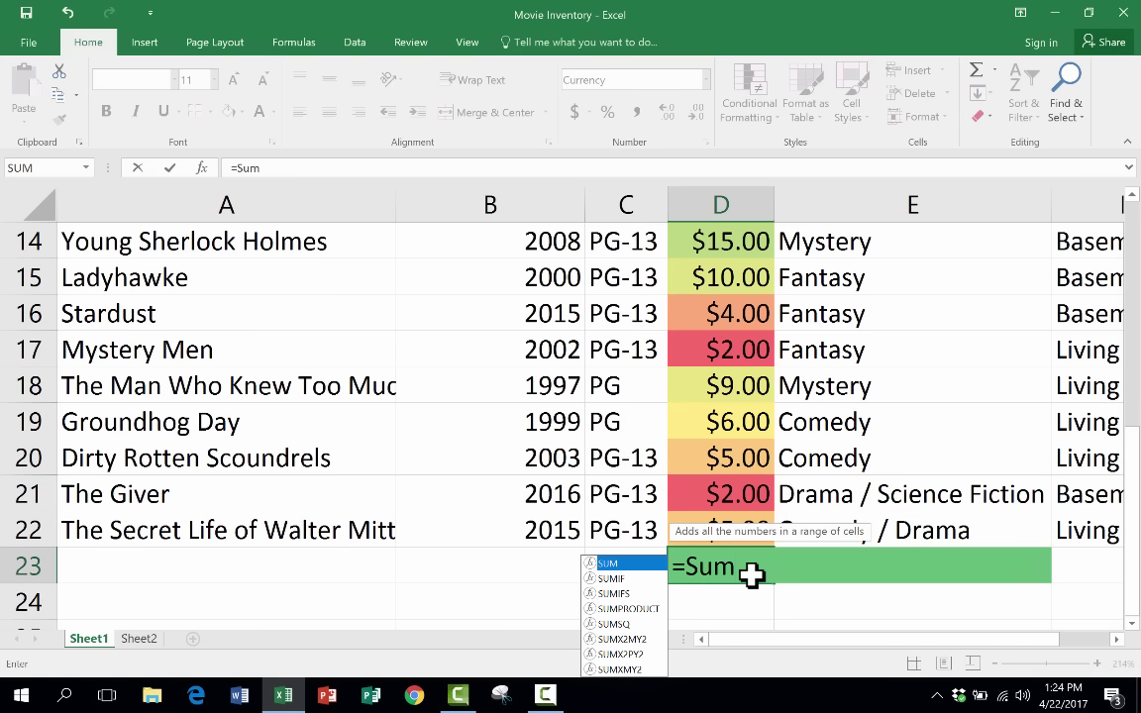
{"action": "type", "text": "("}
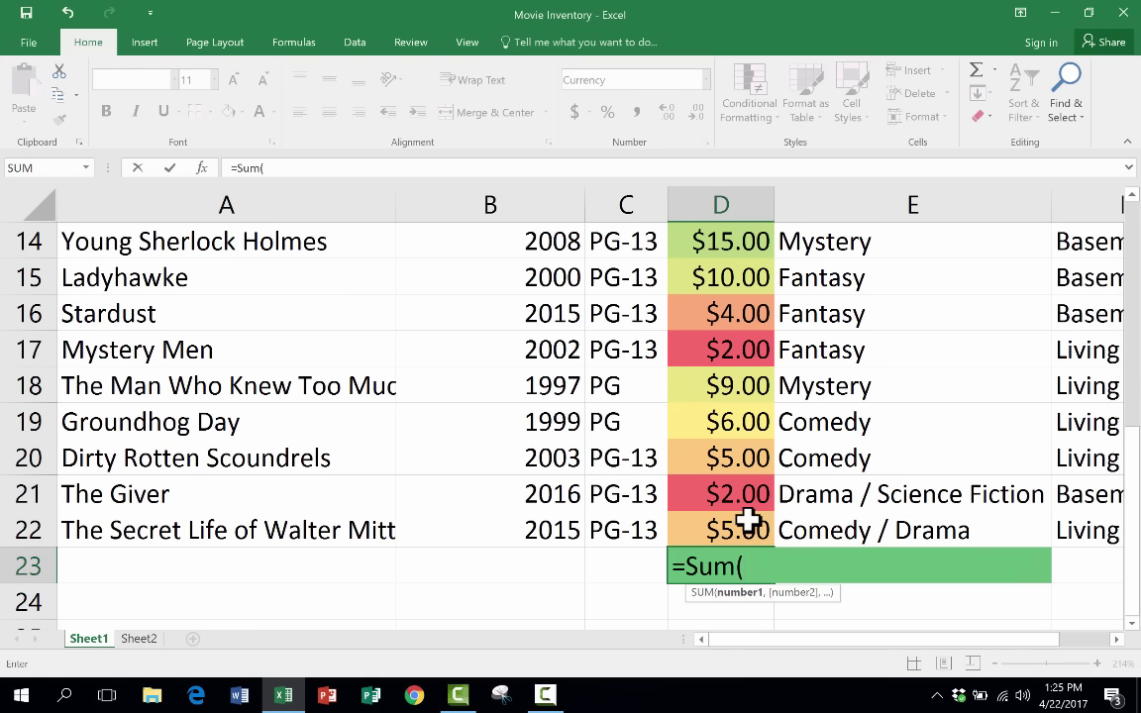
{"action": "scroll", "coordinate": [746, 517], "scroll_direction": "up", "scroll_amount": 4}
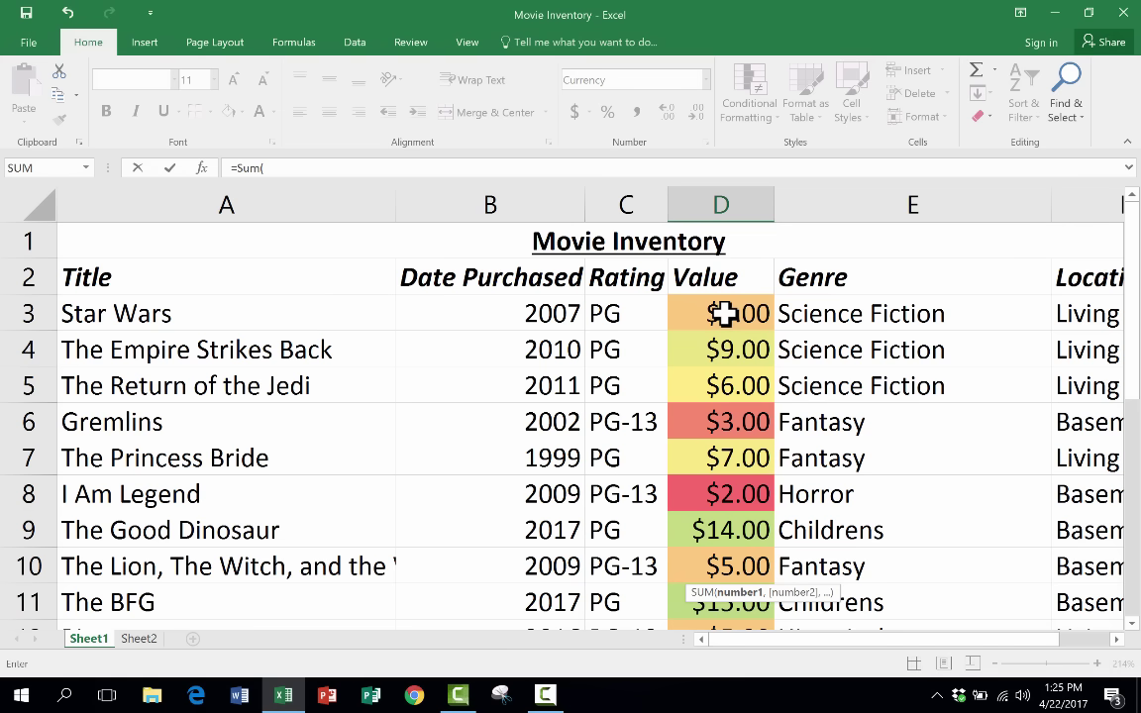
{"action": "scroll", "coordinate": [724, 313], "scroll_direction": "down", "scroll_amount": 8}
{"action": "scroll", "coordinate": [724, 313], "scroll_direction": "up", "scroll_amount": 4}
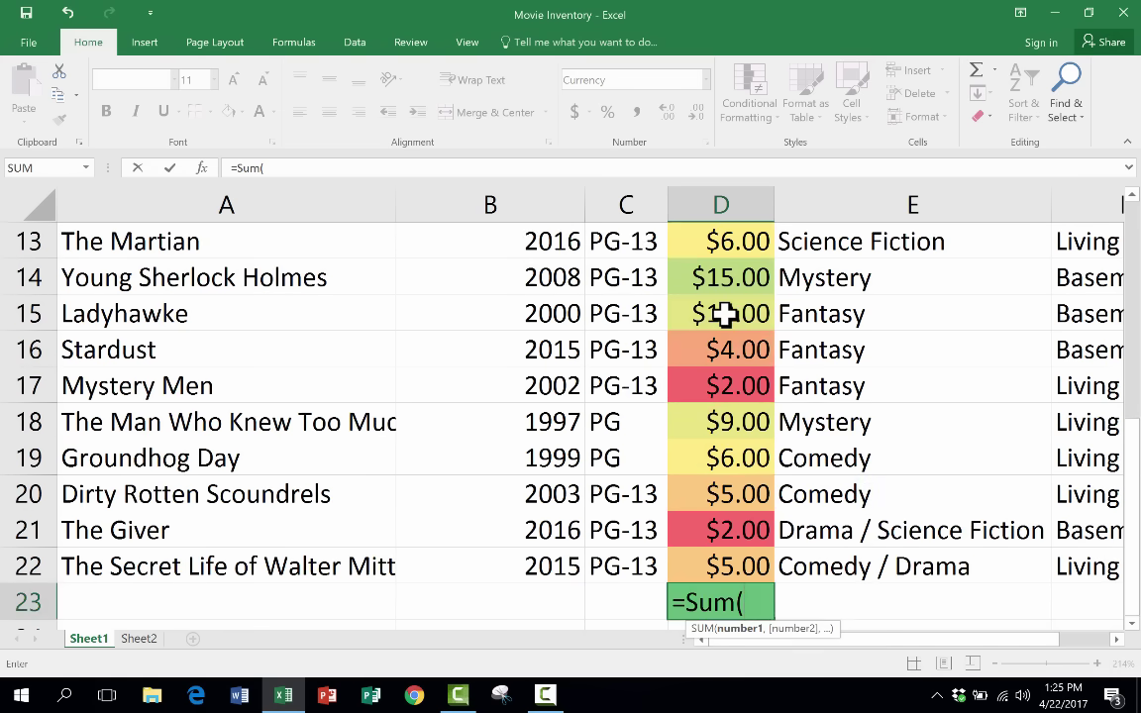
{"action": "type", "text": "D3"}
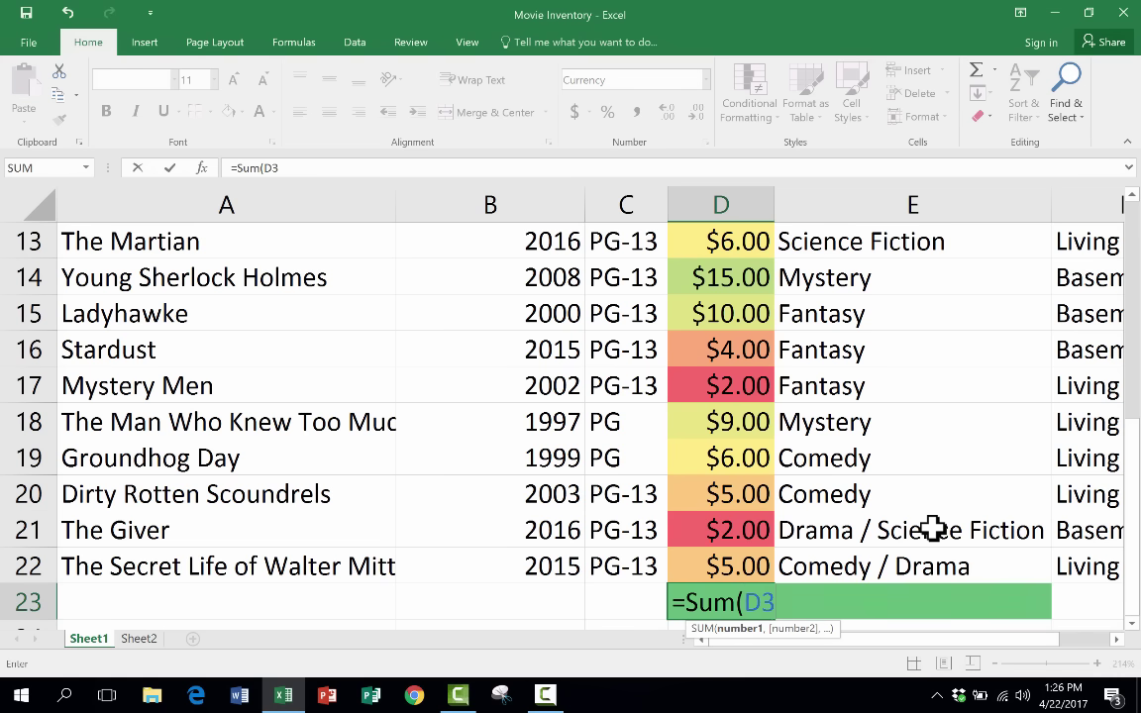
{"action": "type", "text": ":d22"}
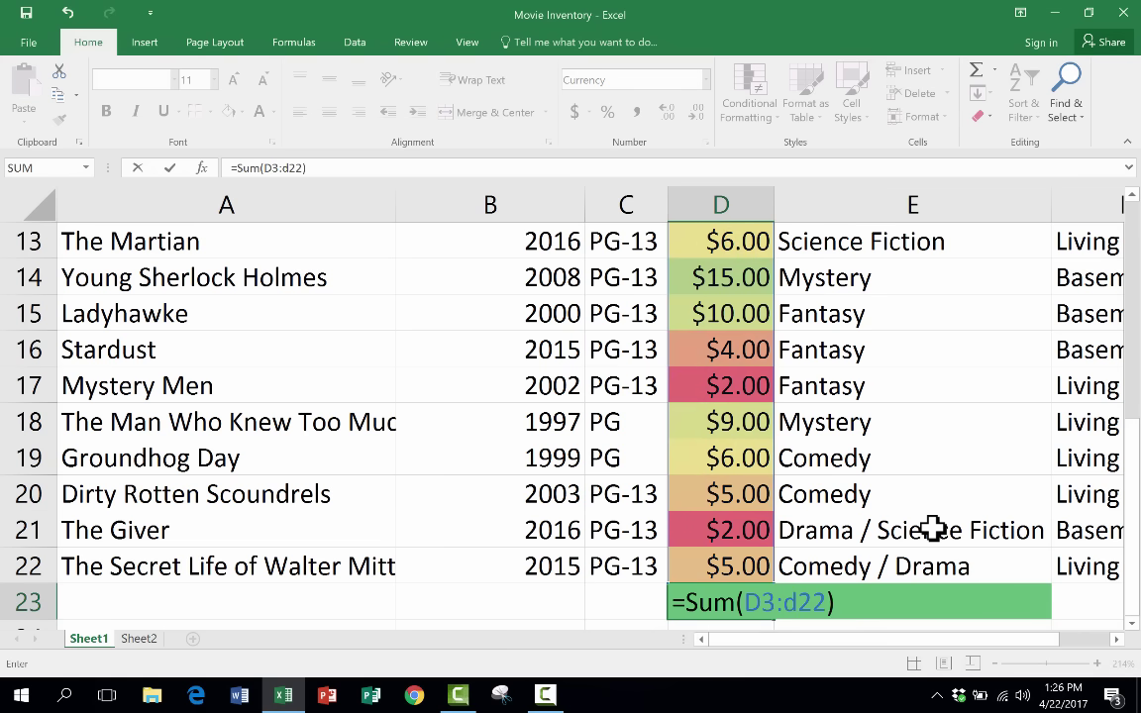
{"action": "key", "text": "BackSpace"}
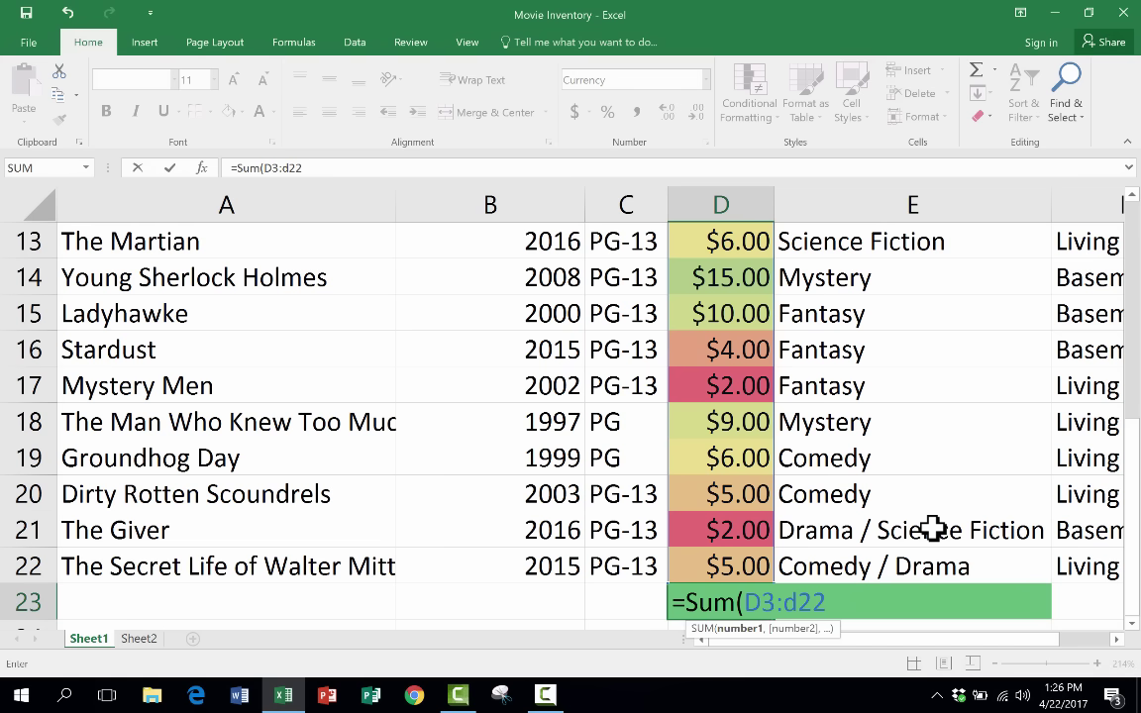
{"action": "key", "text": "Return"}
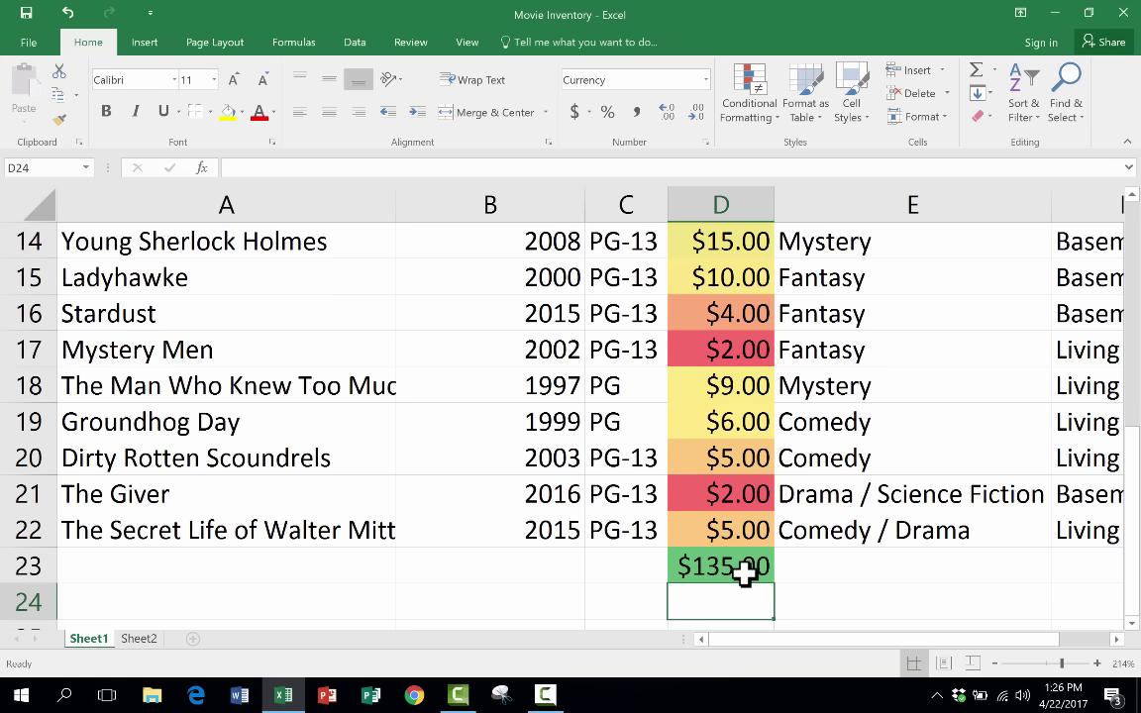
- Examine the formula in cell D23 and the range of Value cells it adds up, from Star Wars down
{"action": "scroll", "coordinate": [745, 572], "scroll_direction": "up", "scroll_amount": 5}
{"action": "scroll", "coordinate": [744, 571], "scroll_direction": "down", "scroll_amount": 5}
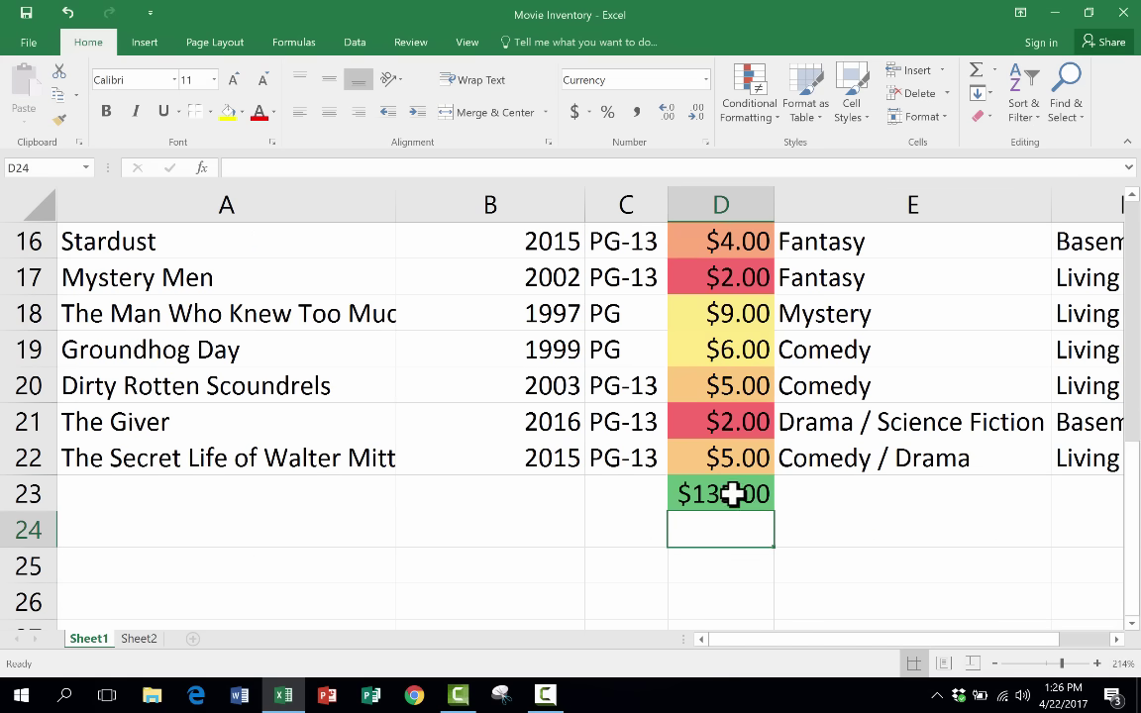
{"action": "left_click", "coordinate": [728, 495]}
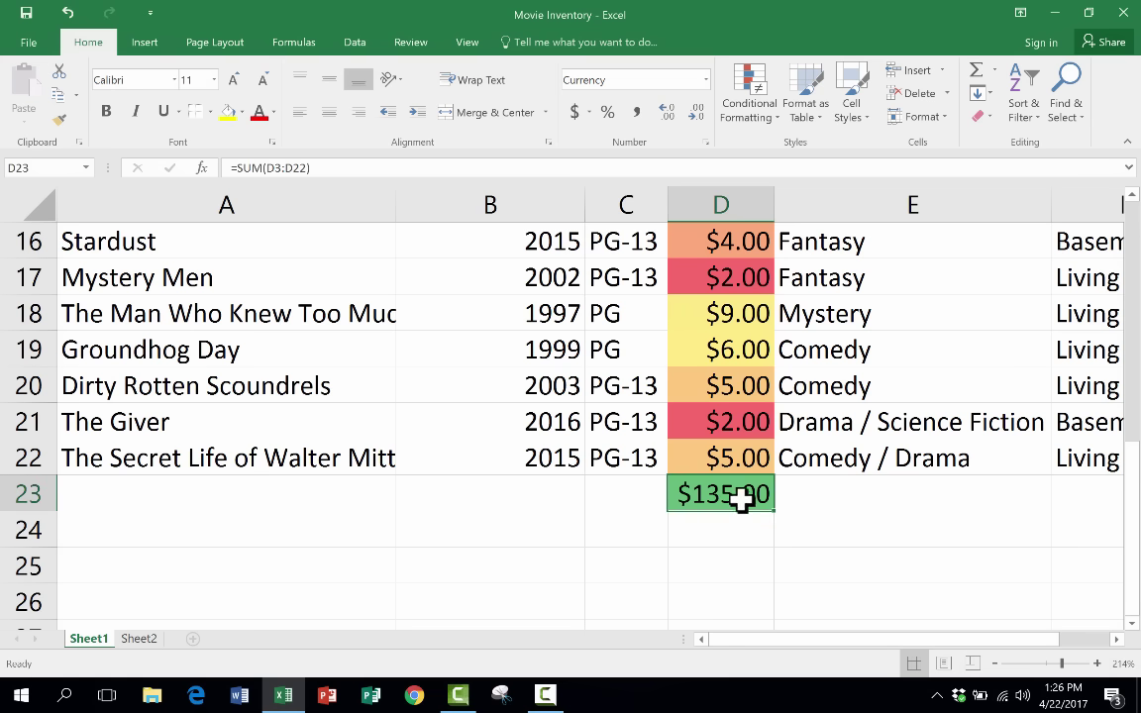
{"action": "double_click", "coordinate": [727, 494]}
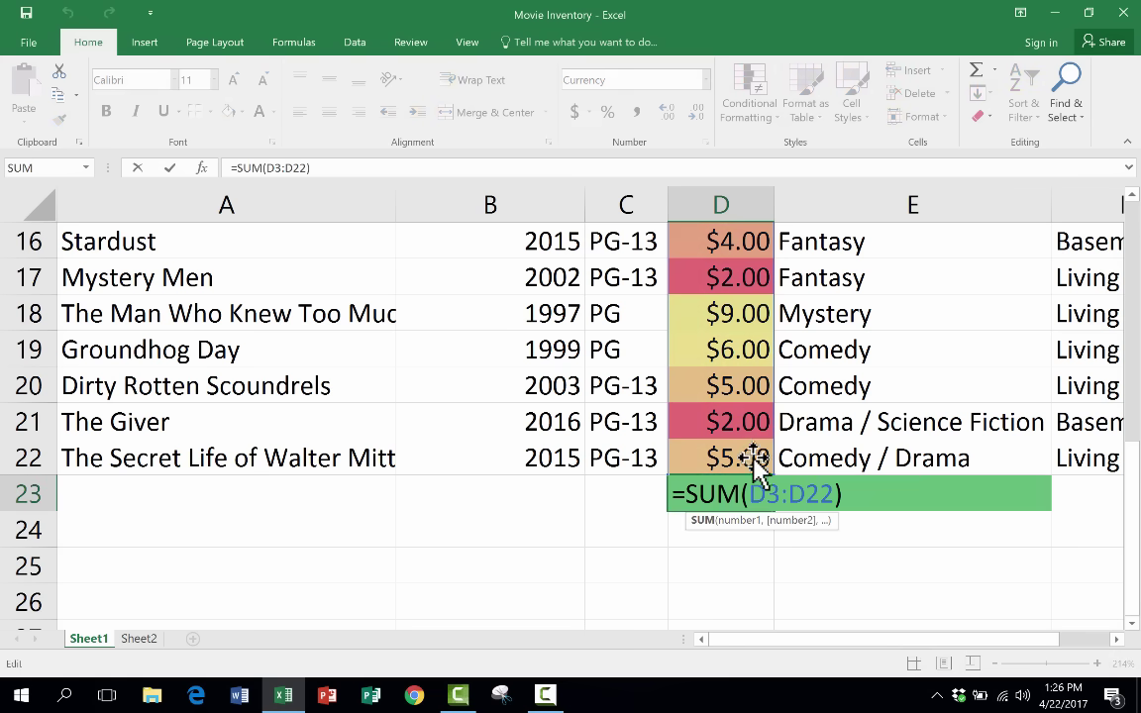
{"action": "scroll", "coordinate": [757, 455], "scroll_direction": "up", "scroll_amount": 5}
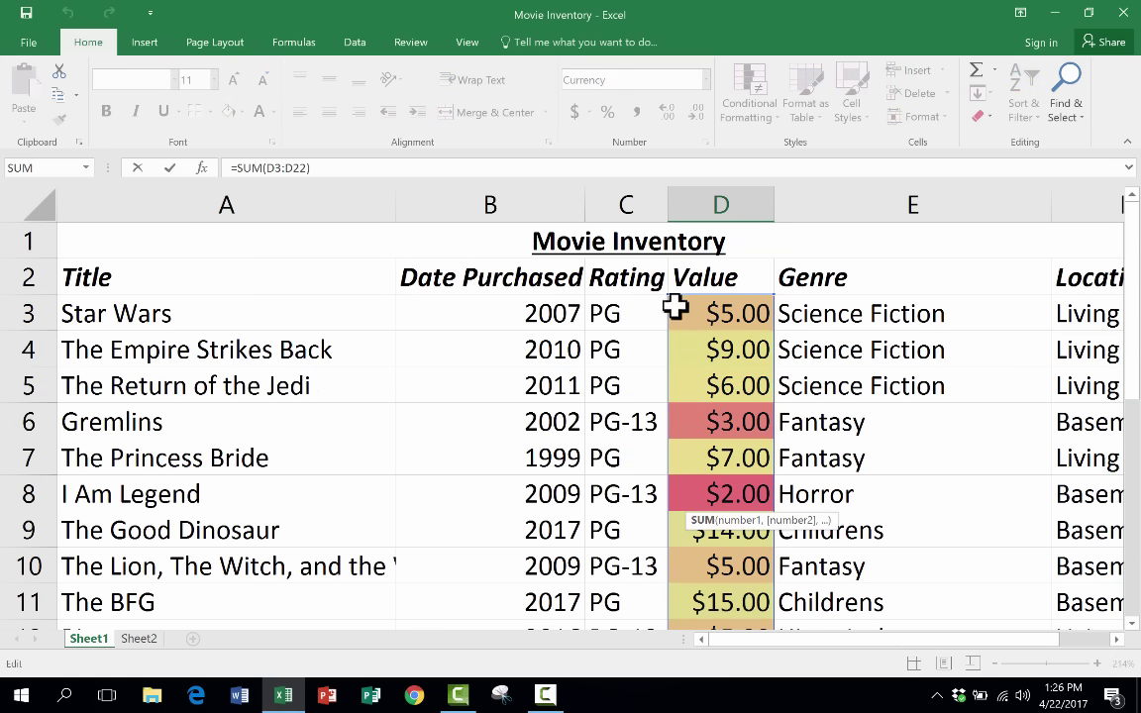
{"action": "scroll", "coordinate": [743, 505], "scroll_direction": "down", "scroll_amount": 8}
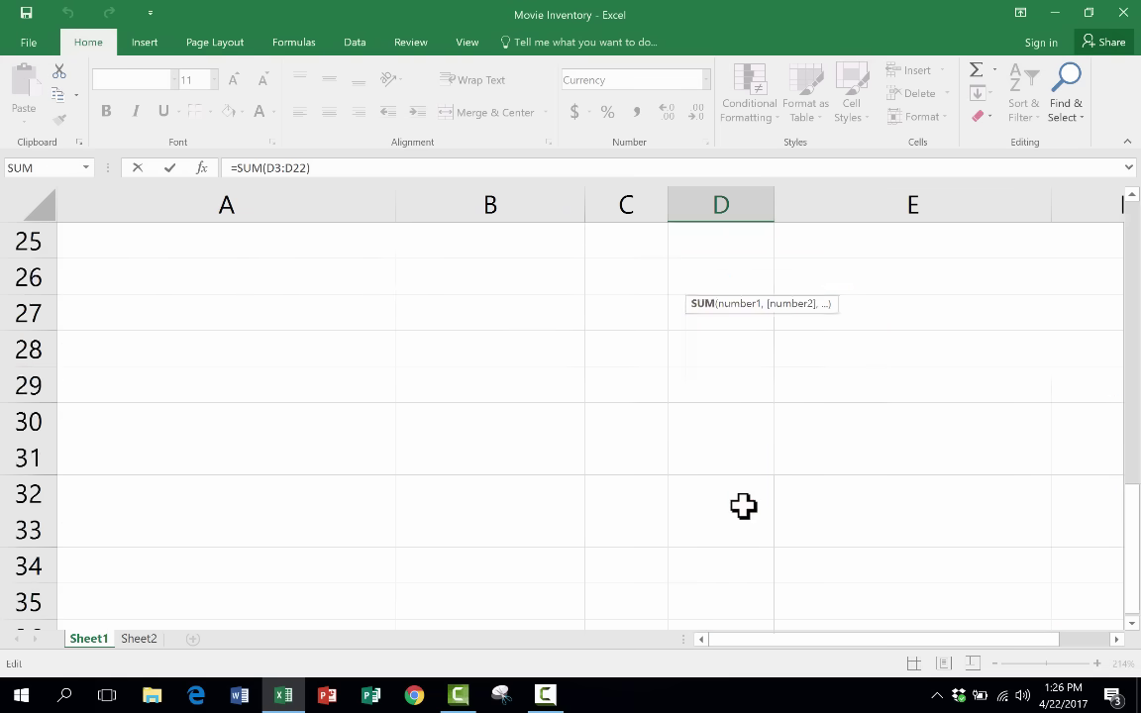
{"action": "scroll", "coordinate": [742, 505], "scroll_direction": "up", "scroll_amount": 5}
{"action": "scroll", "coordinate": [743, 505], "scroll_direction": "down", "scroll_amount": 3}
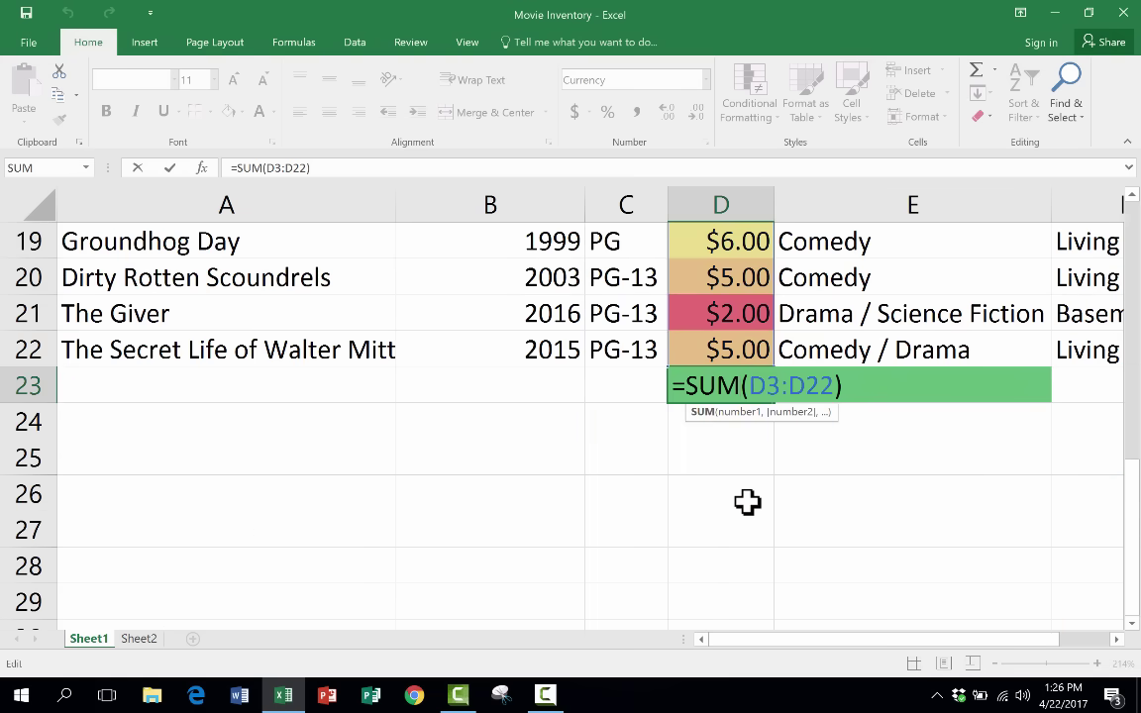
{"action": "key", "text": "ctrl+Return"}
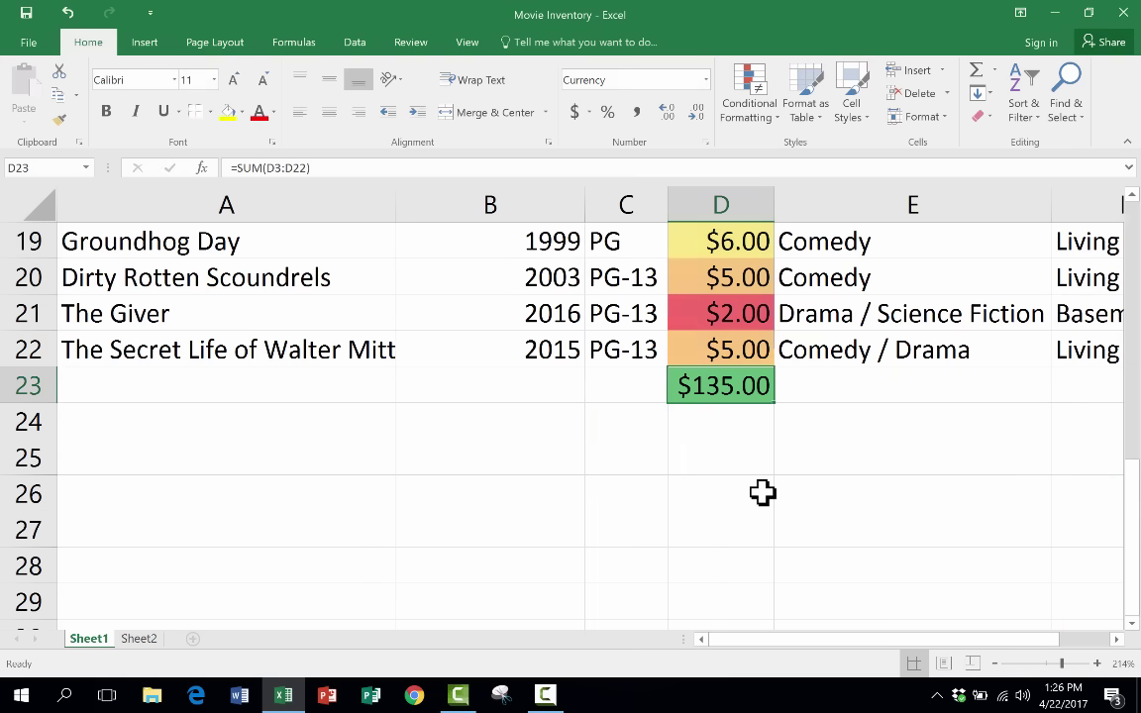
- Replace the range in the SUM formula of D23 by selecting the Value cells D3 to D22 directly in the sheet
{"action": "double_click", "coordinate": [734, 389]}
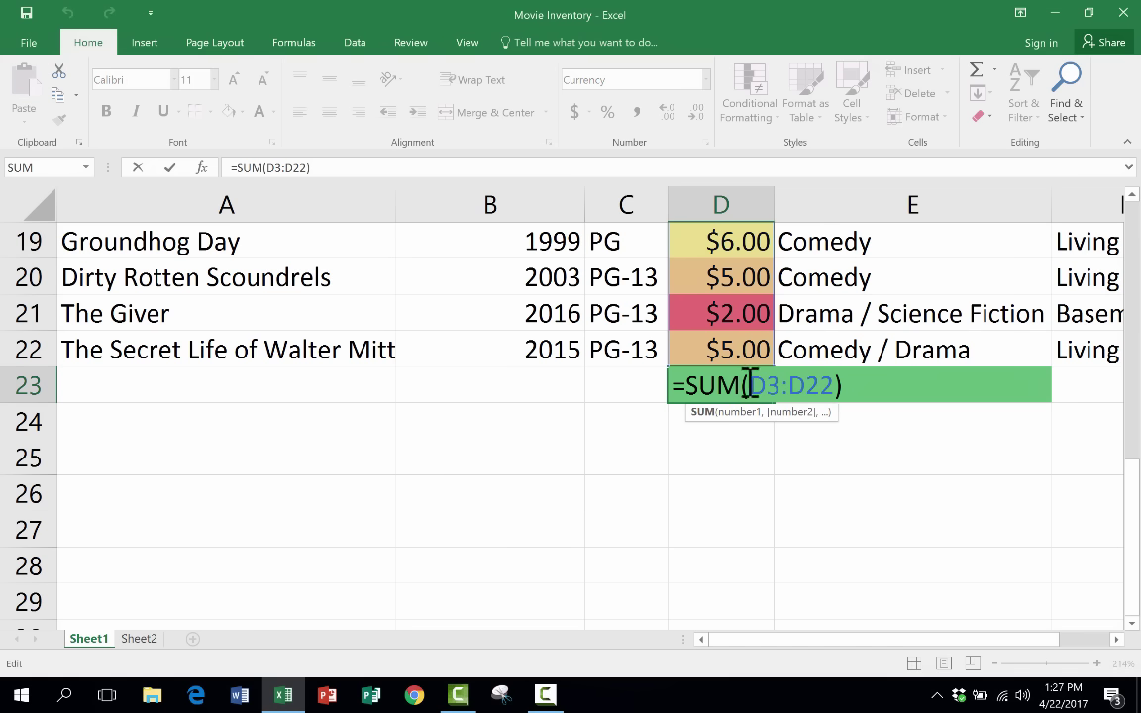
{"action": "left_click_drag", "start_coordinate": [750, 385], "coordinate": [865, 391]}
{"action": "key", "text": "BackSpace"}
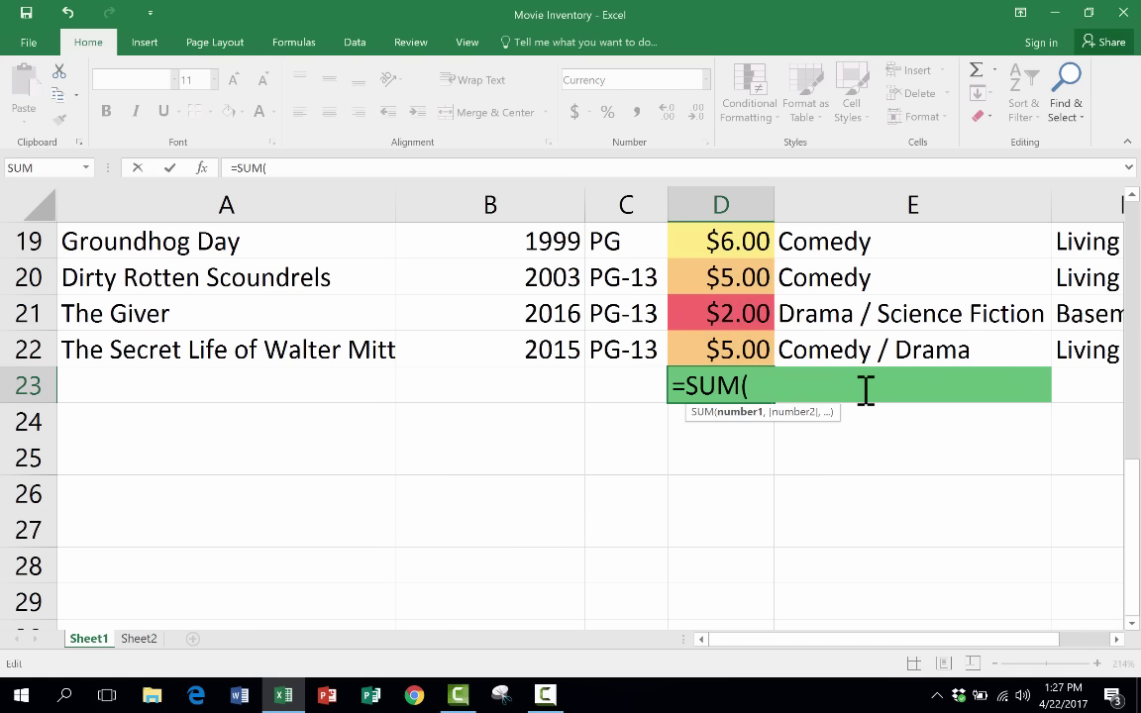
{"action": "scroll", "coordinate": [745, 387], "scroll_direction": "up", "scroll_amount": 6}
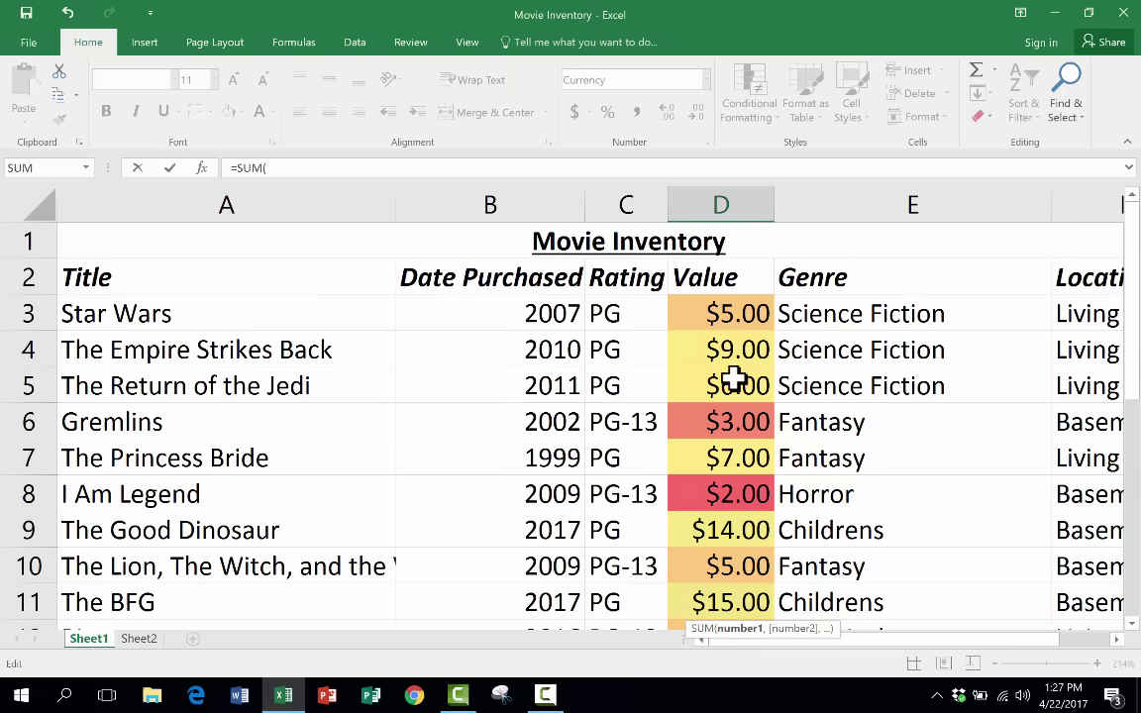
{"action": "left_click_drag", "start_coordinate": [720, 313], "coordinate": [756, 531]}
{"action": "key", "text": "Return"}
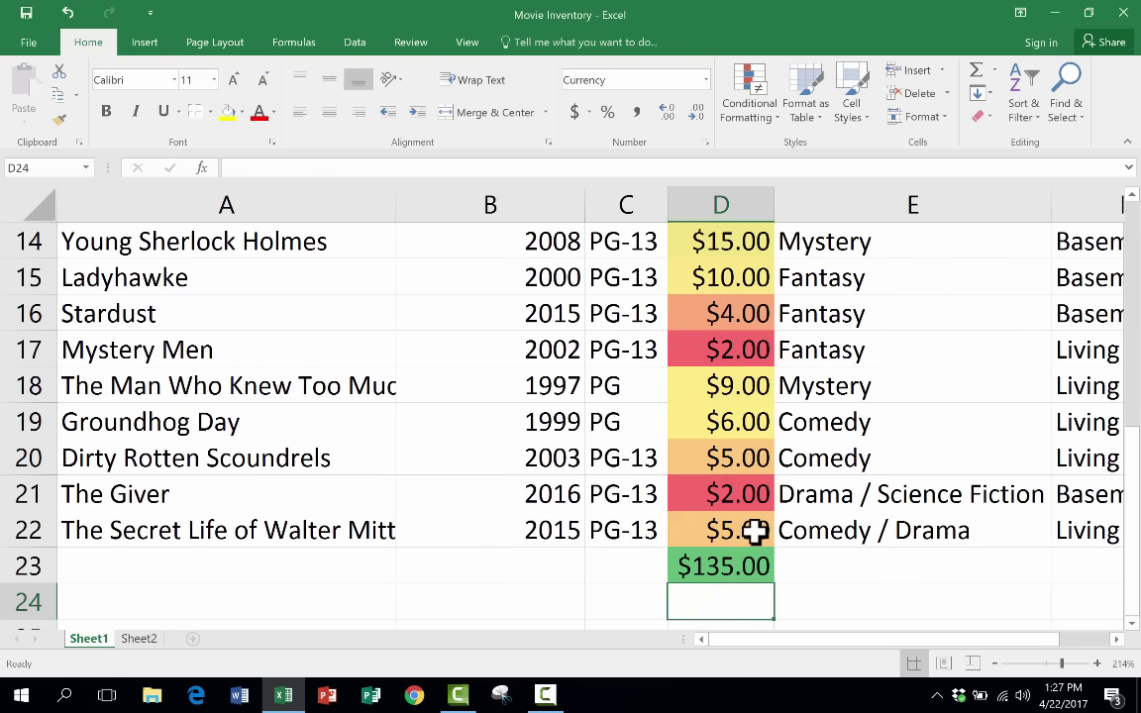
- Delete the SUM formula from cell D23 below the Value column
{"action": "scroll", "coordinate": [756, 531], "scroll_direction": "up", "scroll_amount": 1}
{"action": "scroll", "coordinate": [741, 554], "scroll_direction": "down", "scroll_amount": 5}
{"action": "scroll", "coordinate": [754, 547], "scroll_direction": "up", "scroll_amount": 5}
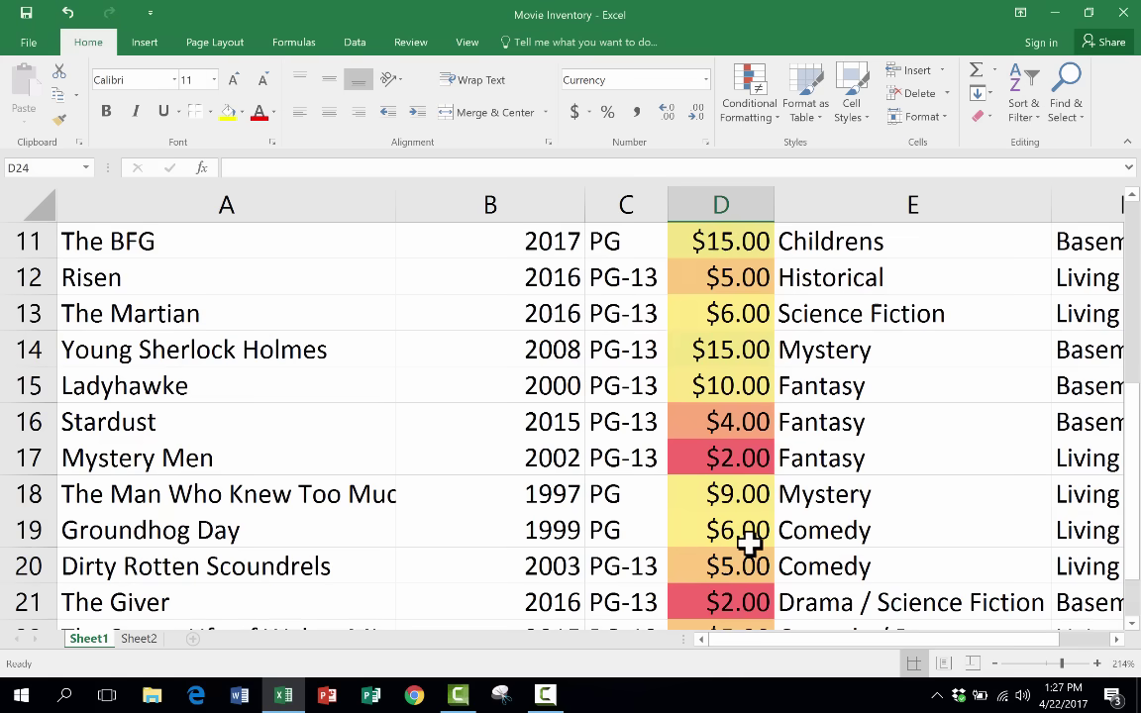
{"action": "scroll", "coordinate": [748, 540], "scroll_direction": "down", "scroll_amount": 2}
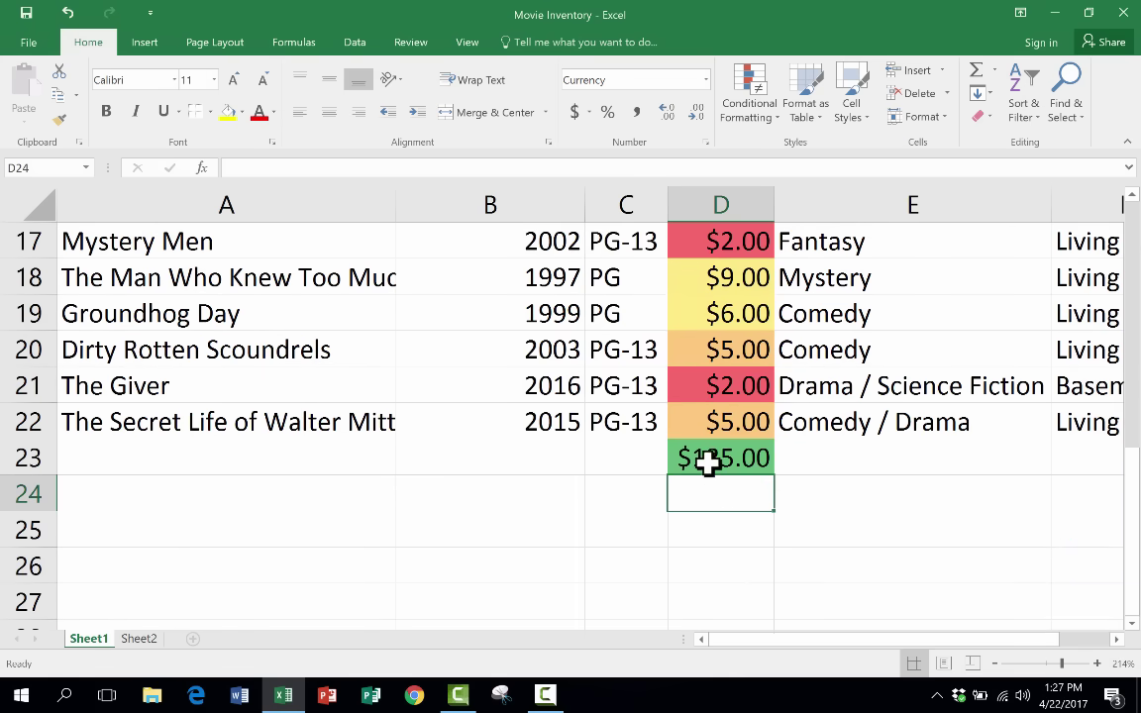
{"action": "left_click", "coordinate": [702, 460]}
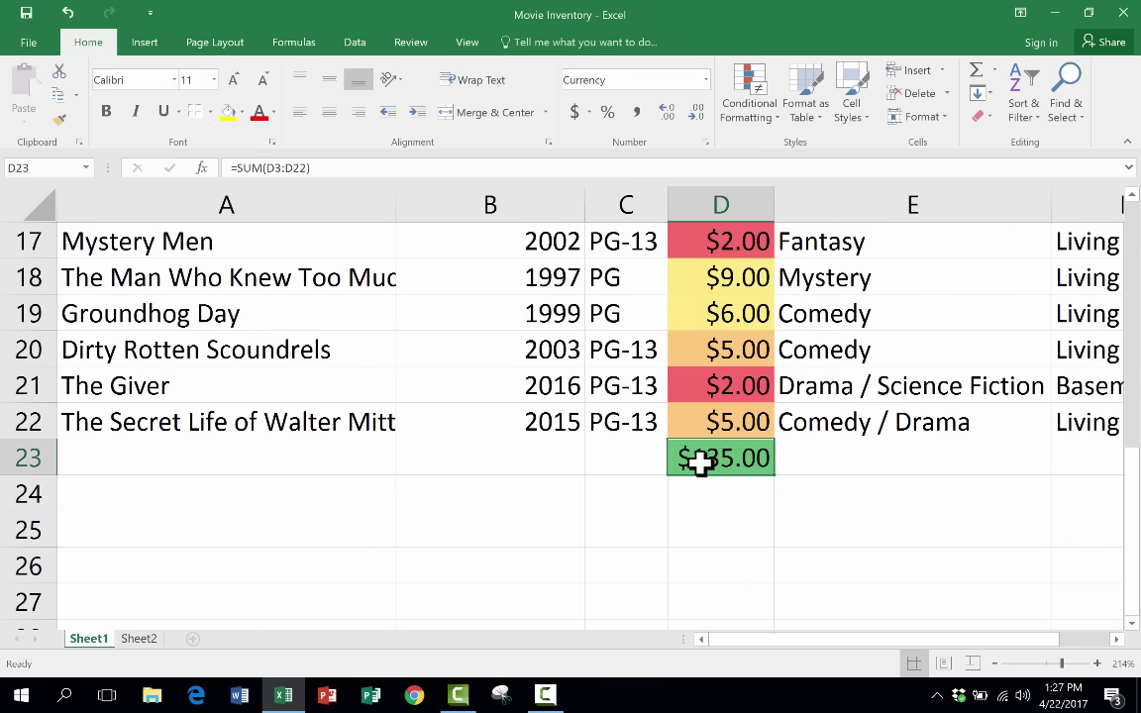
{"action": "key", "text": "BackSpace"}
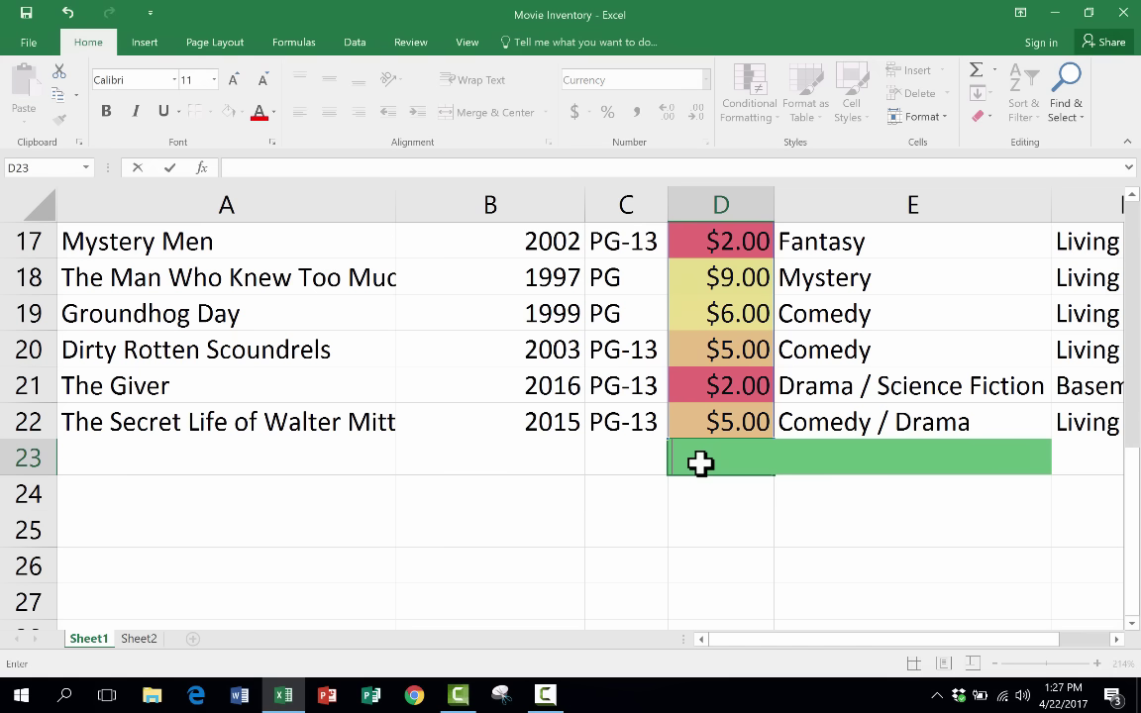
{"action": "key", "text": "Return"}
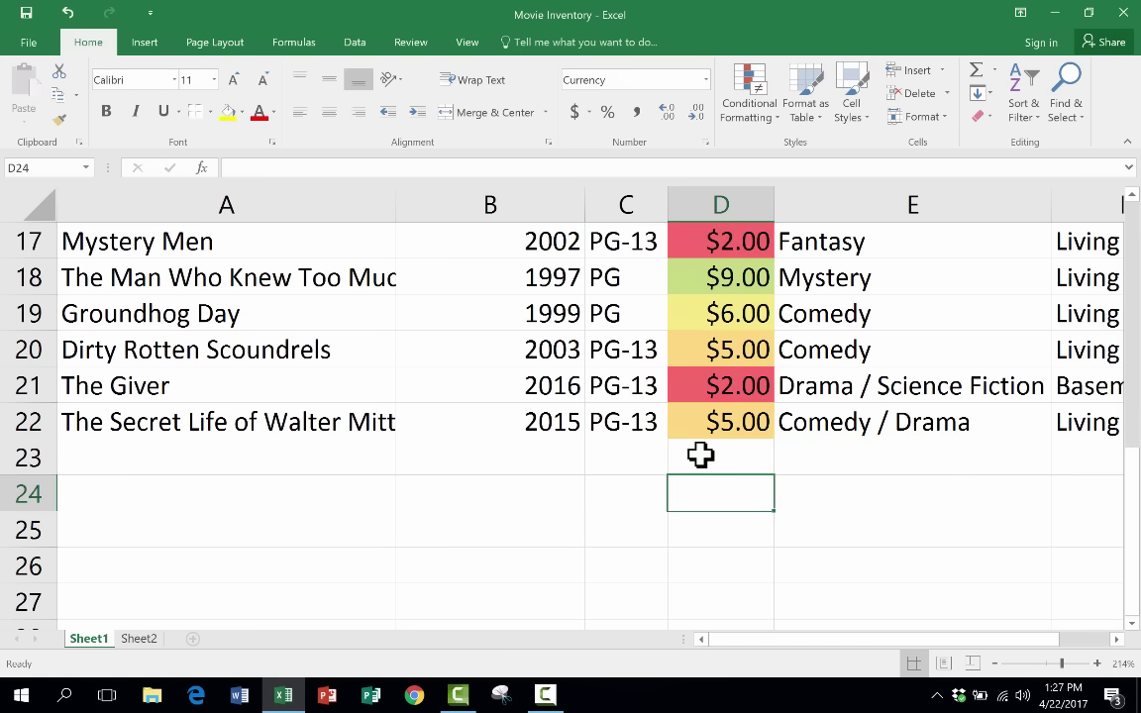
- Total the Value column in cell D23 with AutoSum over D3:D22, and select that cell to check its formula
{"action": "left_click", "coordinate": [701, 455]}
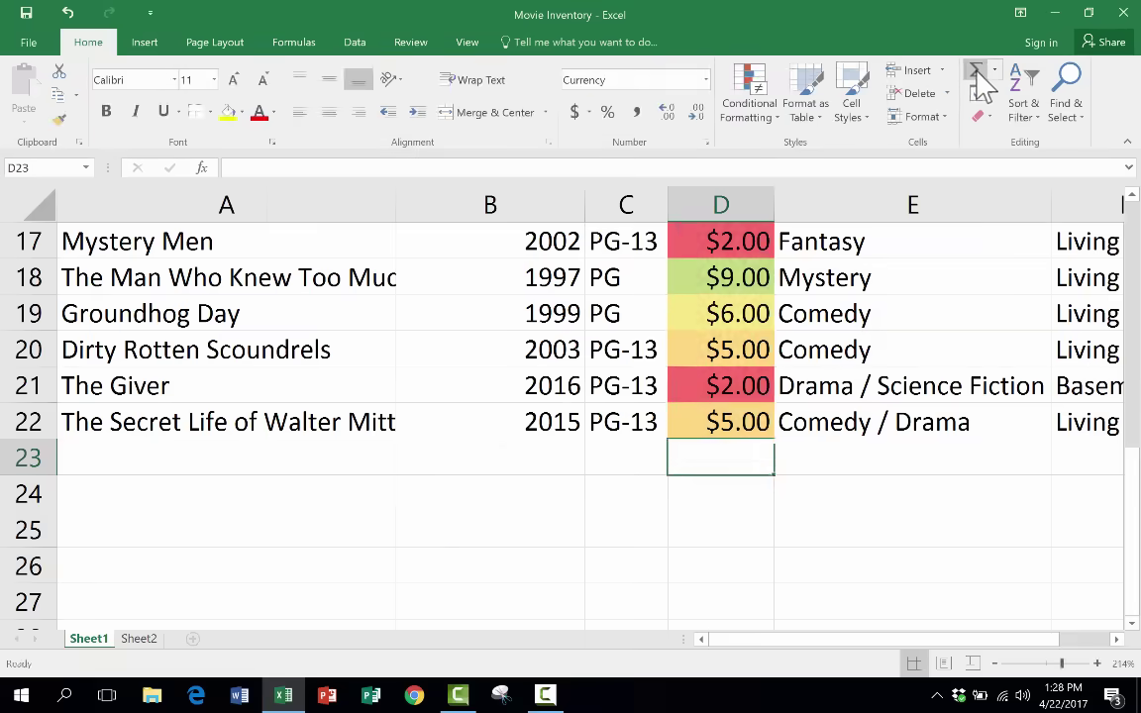
{"action": "left_click", "coordinate": [876, 117]}
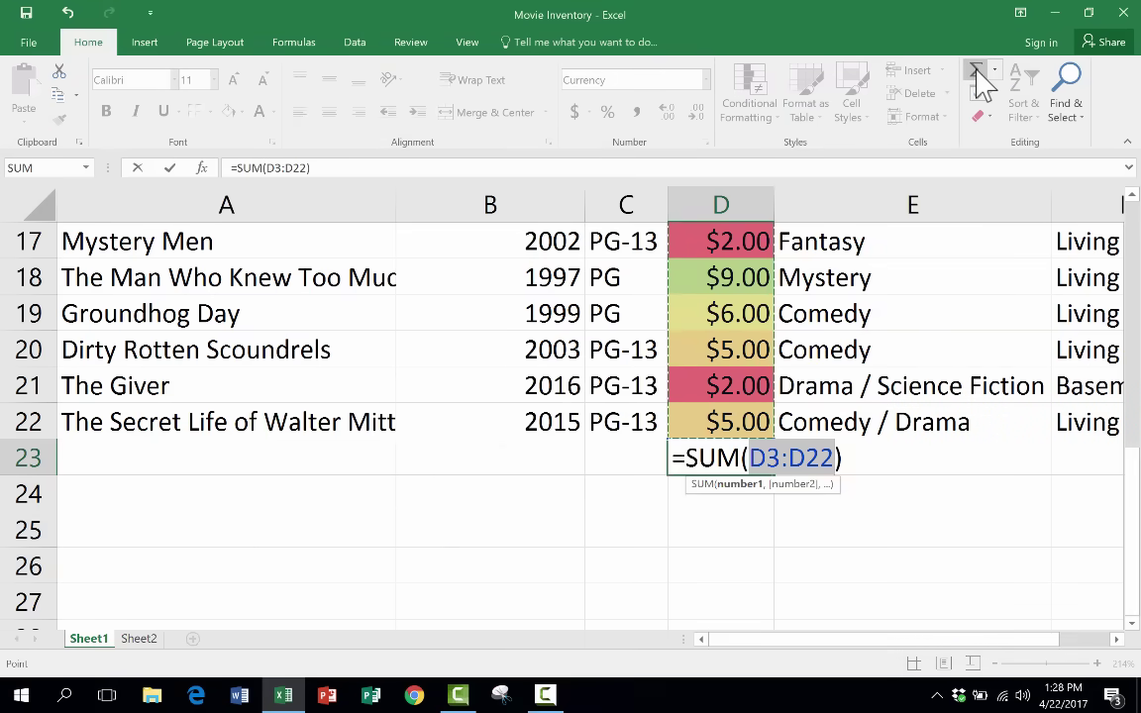
{"action": "scroll", "coordinate": [752, 316], "scroll_direction": "up", "scroll_amount": 5}
{"action": "scroll", "coordinate": [754, 324], "scroll_direction": "down", "scroll_amount": 6}
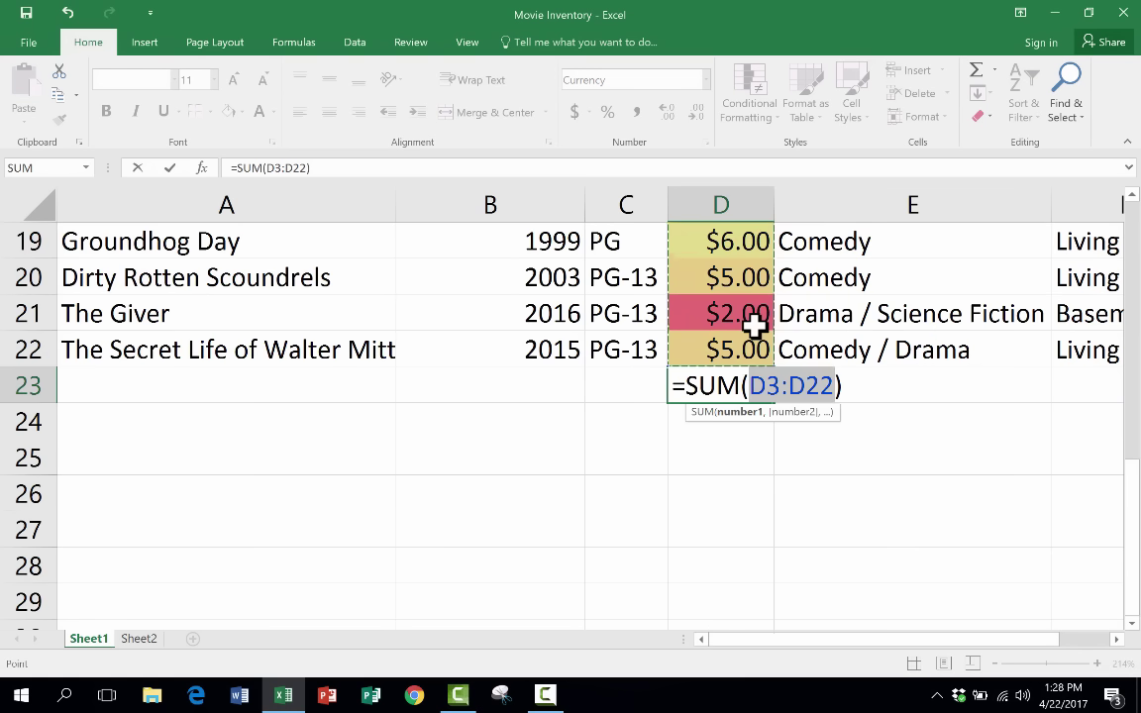
{"action": "key", "text": "Return"}
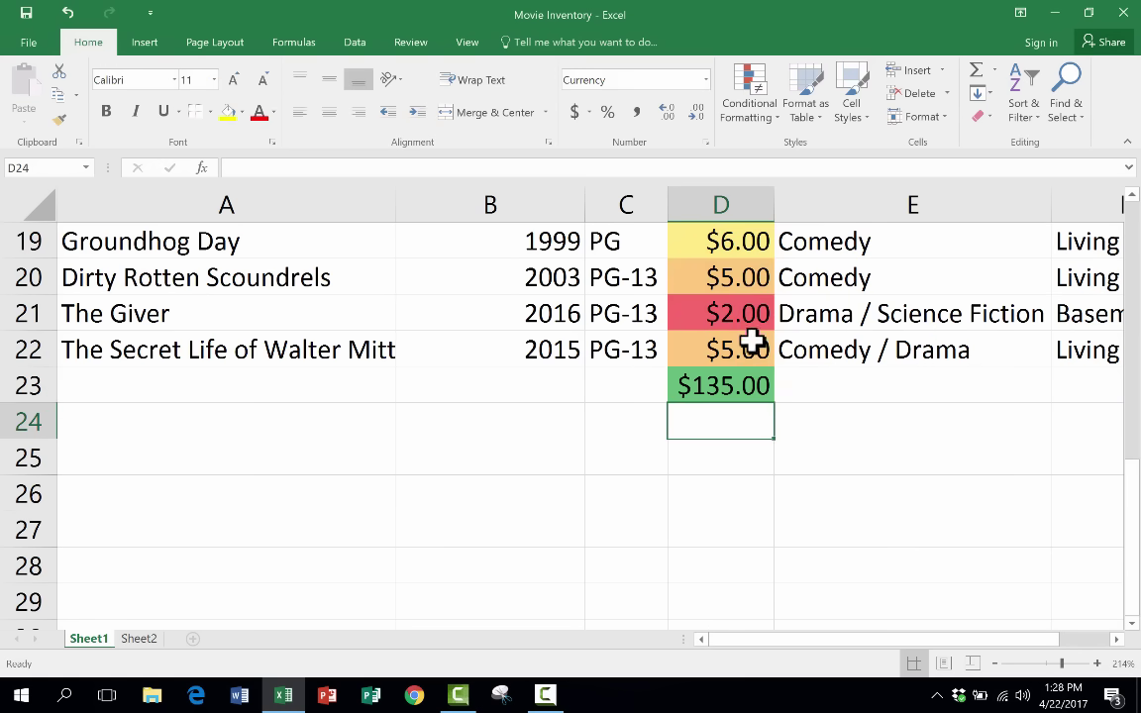
{"action": "left_click", "coordinate": [753, 388]}
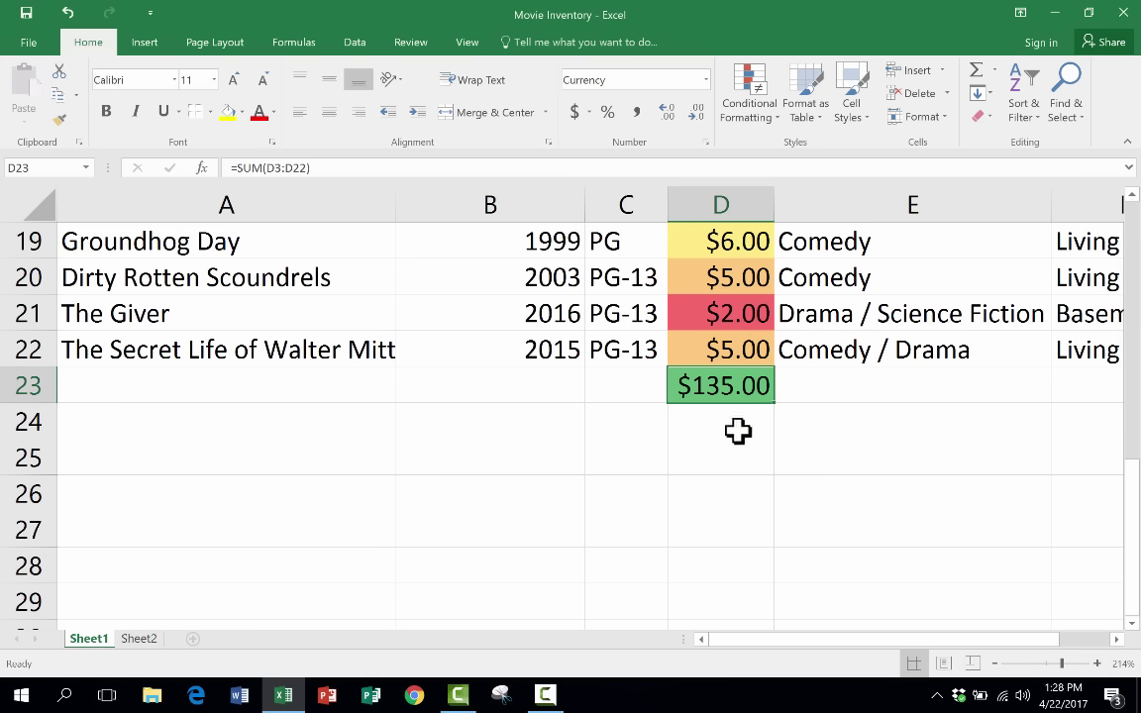
- Clear the conditional formatting rules from the whole Value column
{"action": "scroll", "coordinate": [738, 430], "scroll_direction": "up", "scroll_amount": 6}
{"action": "scroll", "coordinate": [735, 431], "scroll_direction": "down", "scroll_amount": 6}
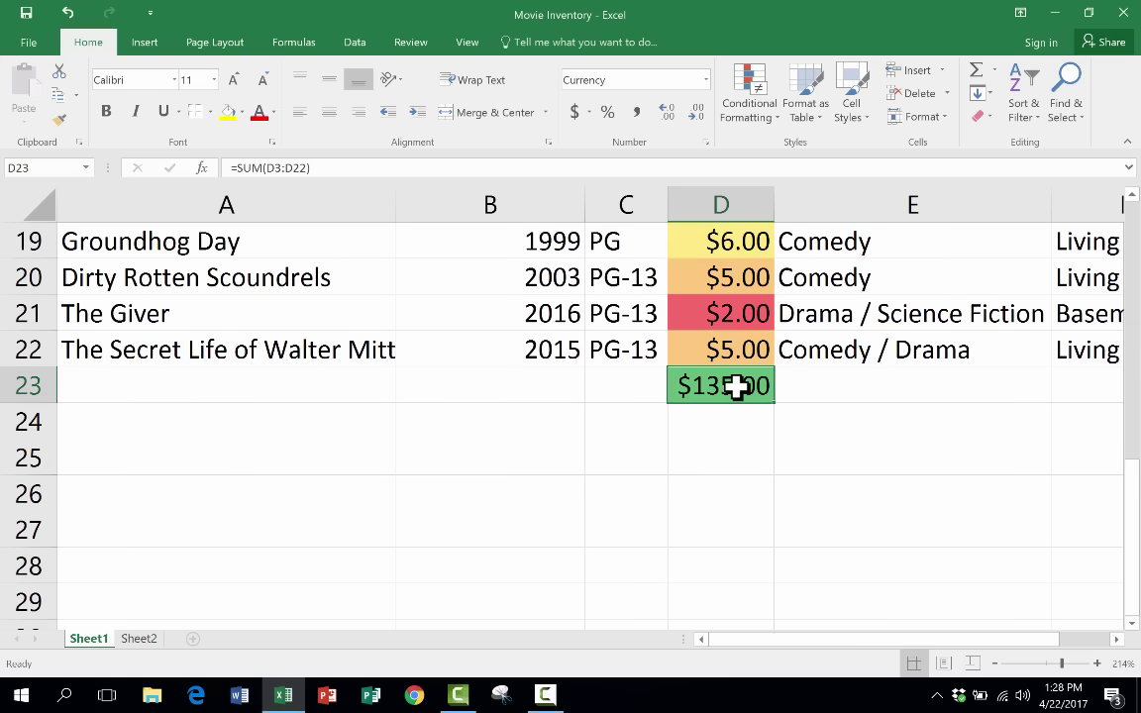
{"action": "scroll", "coordinate": [737, 386], "scroll_direction": "up", "scroll_amount": 6}
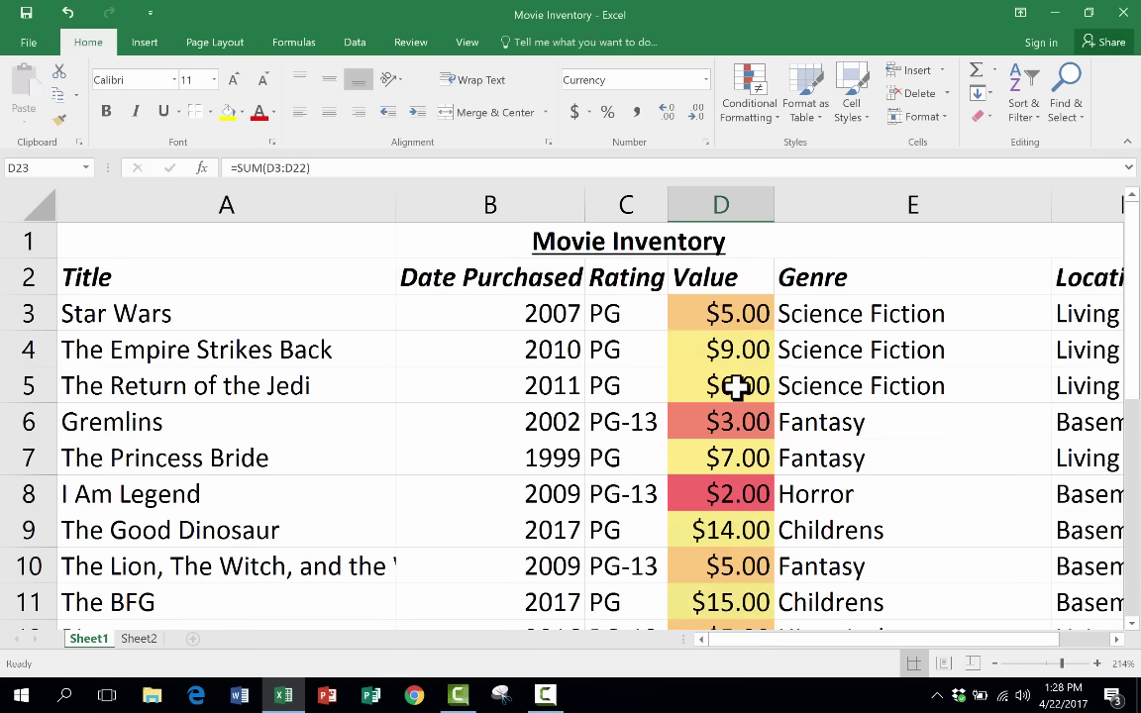
{"action": "scroll", "coordinate": [738, 386], "scroll_direction": "down", "scroll_amount": 6}
{"action": "scroll", "coordinate": [736, 387], "scroll_direction": "up", "scroll_amount": 6}
{"action": "left_click_drag", "start_coordinate": [722, 314], "coordinate": [733, 224]}
{"action": "scroll", "coordinate": [708, 183], "scroll_direction": "up", "scroll_amount": 4}
{"action": "left_click", "coordinate": [723, 204]}
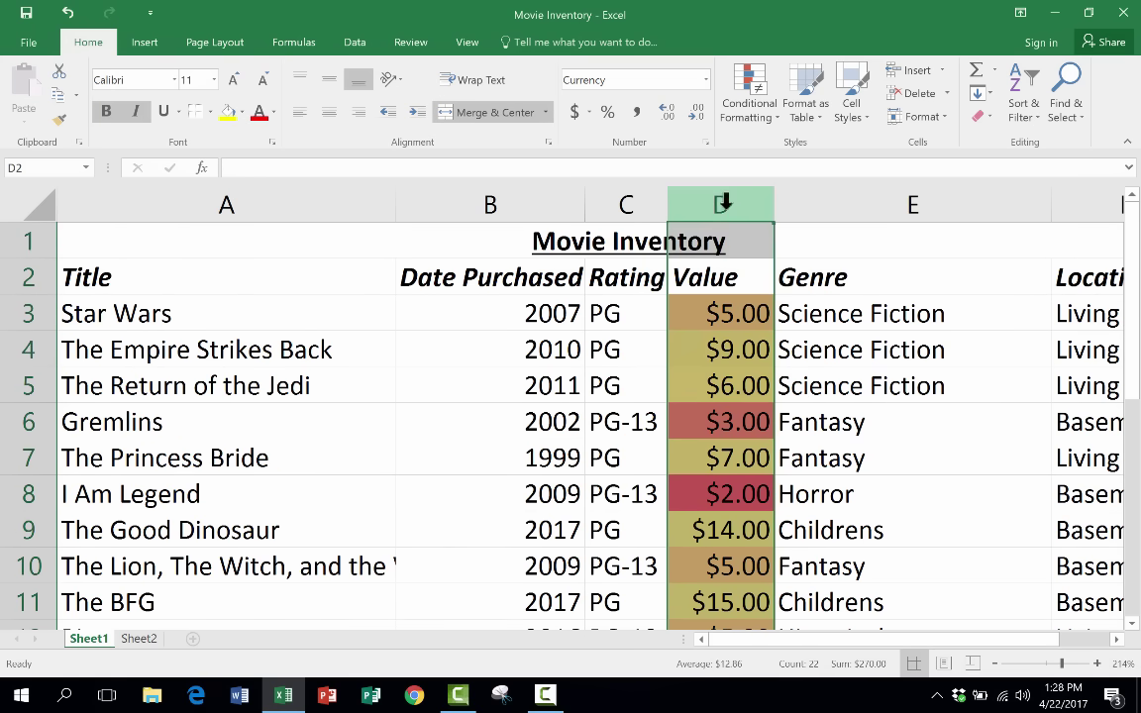
{"action": "left_click", "coordinate": [752, 109]}
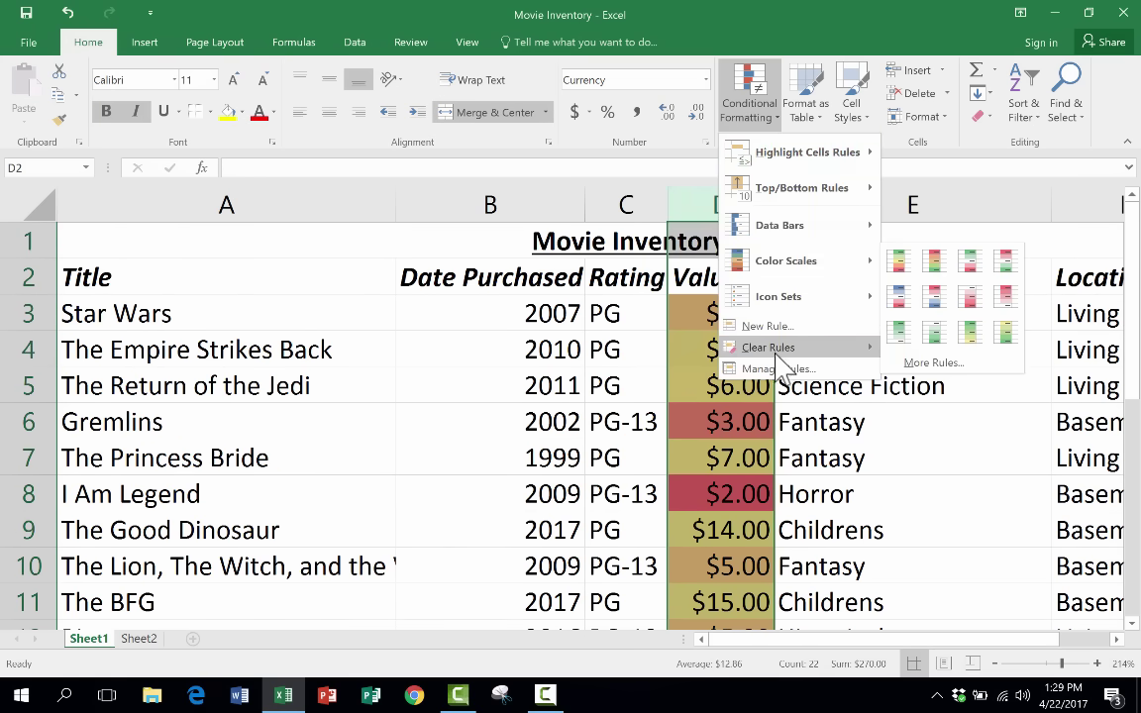
{"action": "mouse_move", "coordinate": [779, 351]}
{"action": "left_click", "coordinate": [940, 348]}
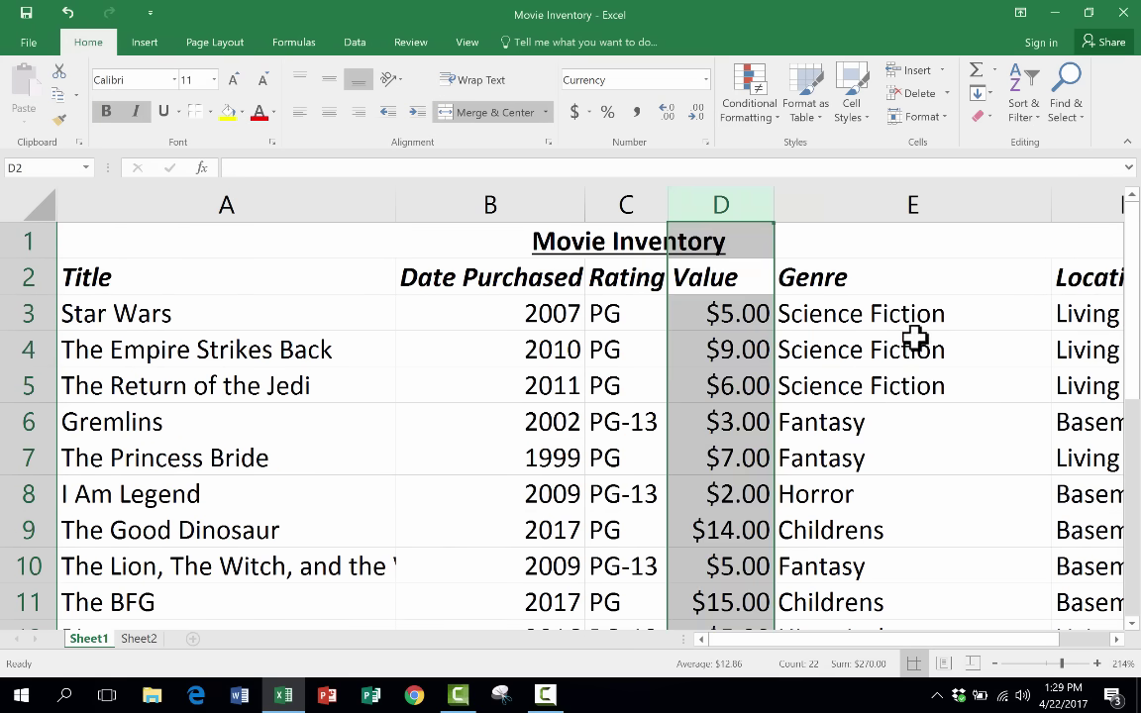
- Apply the green-yellow-red color scale as conditional formatting to the movie values in D3:D22
{"action": "left_click", "coordinate": [863, 379]}
{"action": "left_click_drag", "start_coordinate": [727, 314], "coordinate": [733, 535]}
{"action": "scroll", "coordinate": [732, 535], "scroll_direction": "up", "scroll_amount": 1}
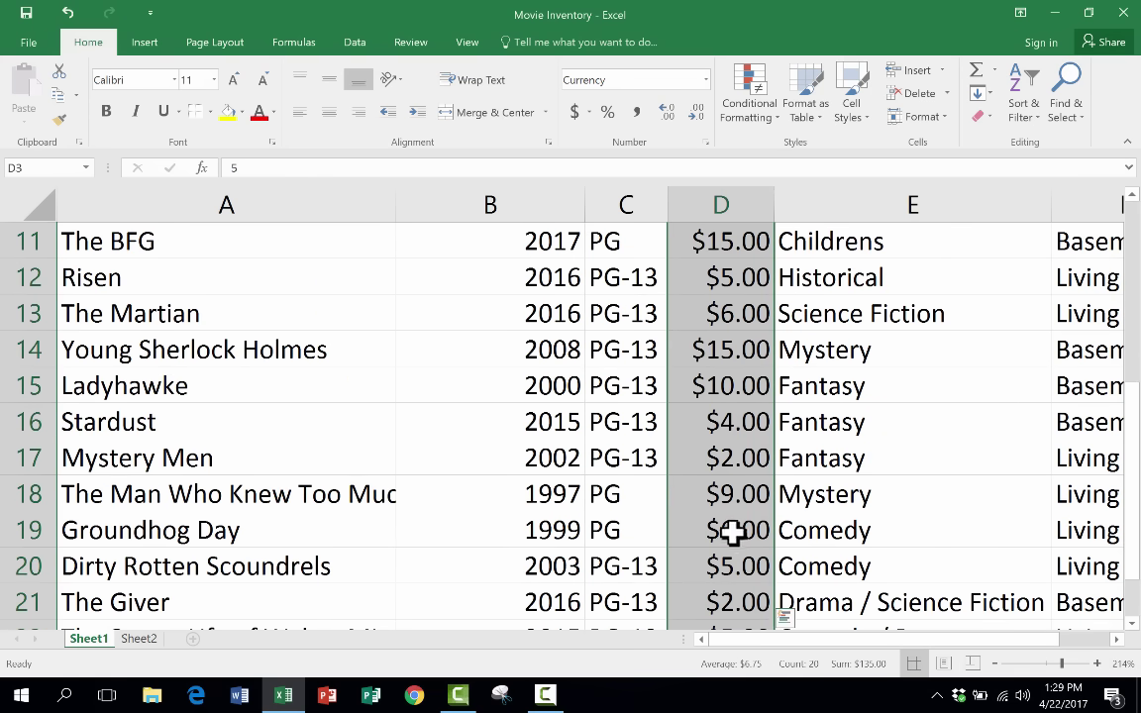
{"action": "scroll", "coordinate": [733, 535], "scroll_direction": "down", "scroll_amount": 8}
{"action": "scroll", "coordinate": [743, 535], "scroll_direction": "up", "scroll_amount": 6}
{"action": "scroll", "coordinate": [742, 530], "scroll_direction": "up", "scroll_amount": 2}
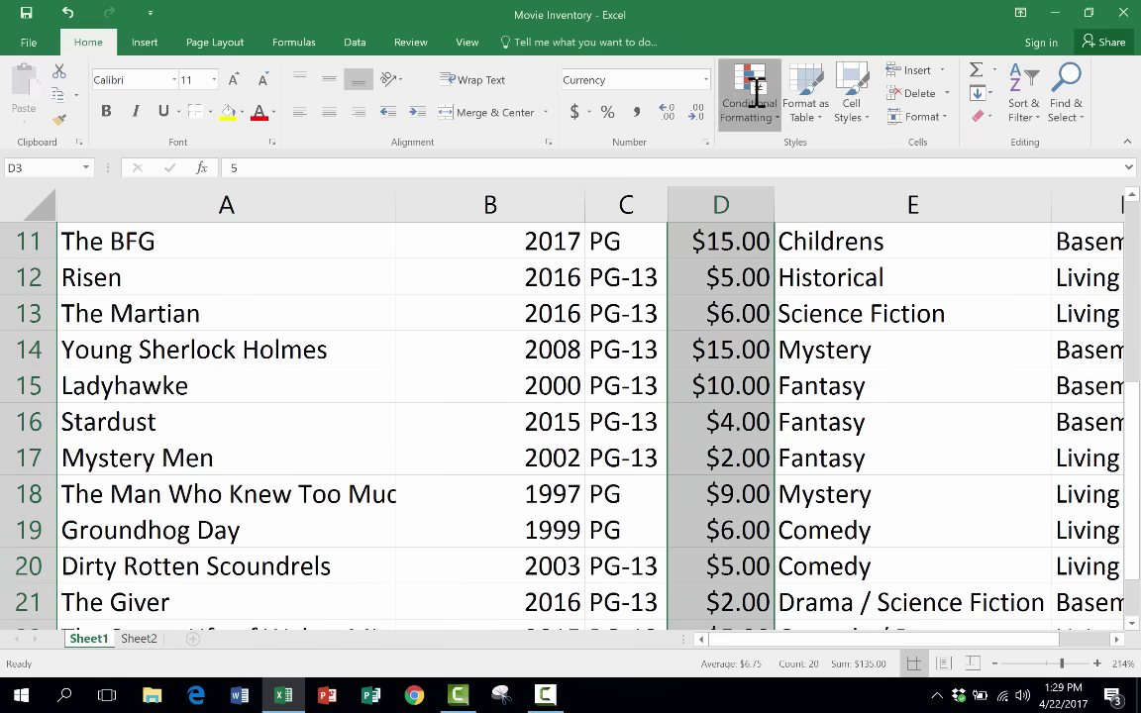
{"action": "left_click", "coordinate": [749, 94]}
{"action": "mouse_move", "coordinate": [880, 261]}
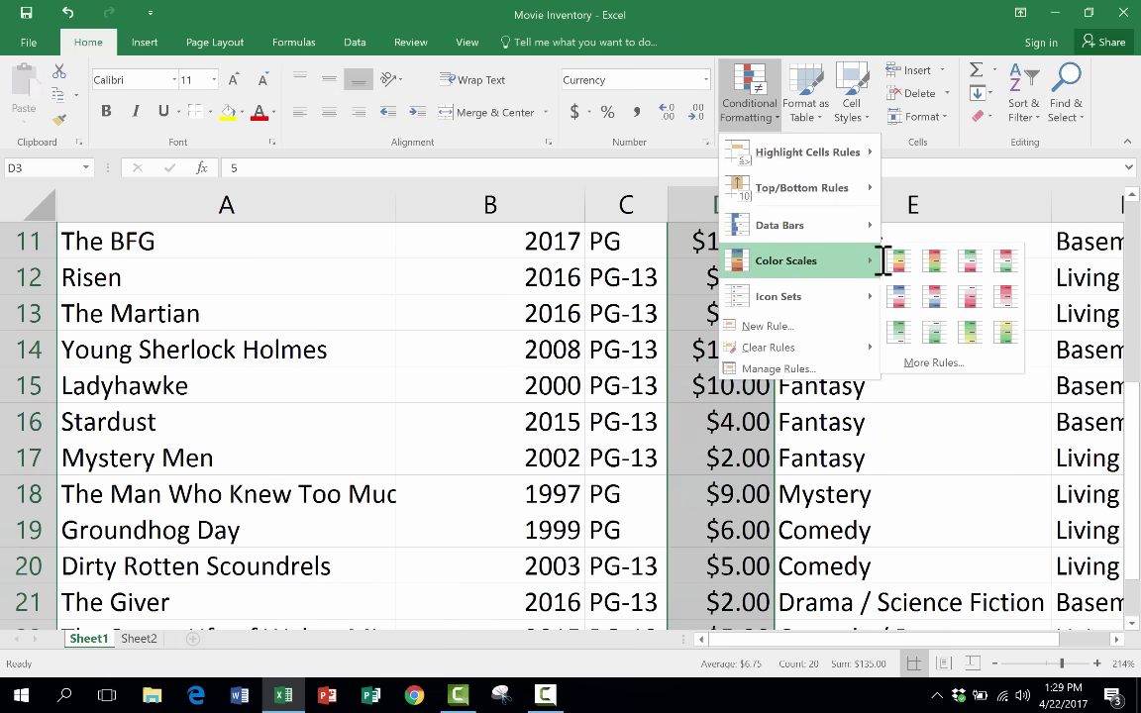
{"action": "left_click", "coordinate": [913, 237]}
{"action": "left_click", "coordinate": [862, 393]}
{"action": "scroll", "coordinate": [817, 389], "scroll_direction": "down", "scroll_amount": 6}
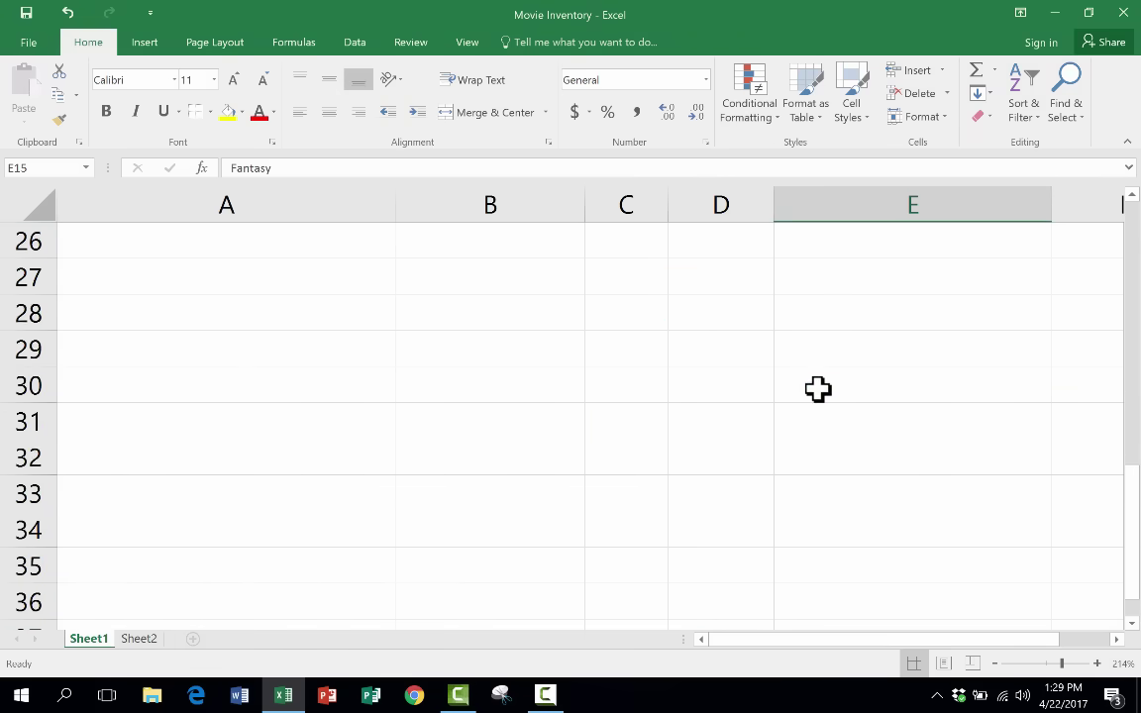
{"action": "scroll", "coordinate": [815, 387], "scroll_direction": "up", "scroll_amount": 4}
- Enter the label "Total:" in cell C23, beside the sum of the Value column
{"action": "left_click", "coordinate": [721, 493]}
{"action": "left_click", "coordinate": [626, 460]}
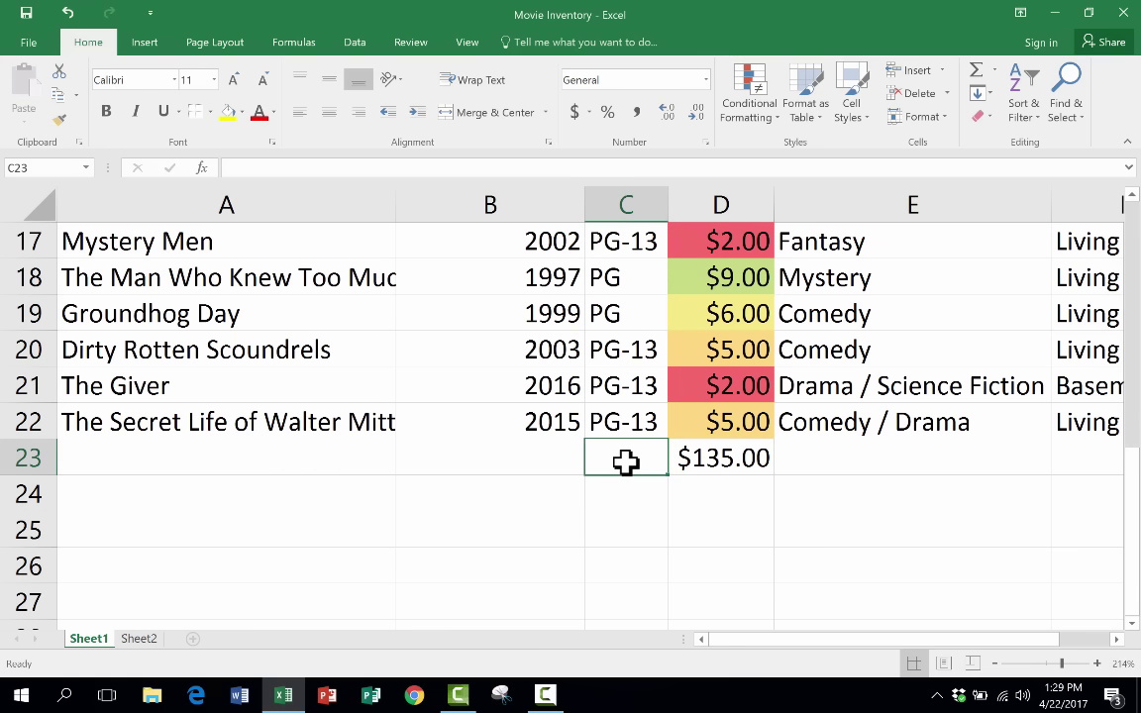
{"action": "type", "text": "Total"}
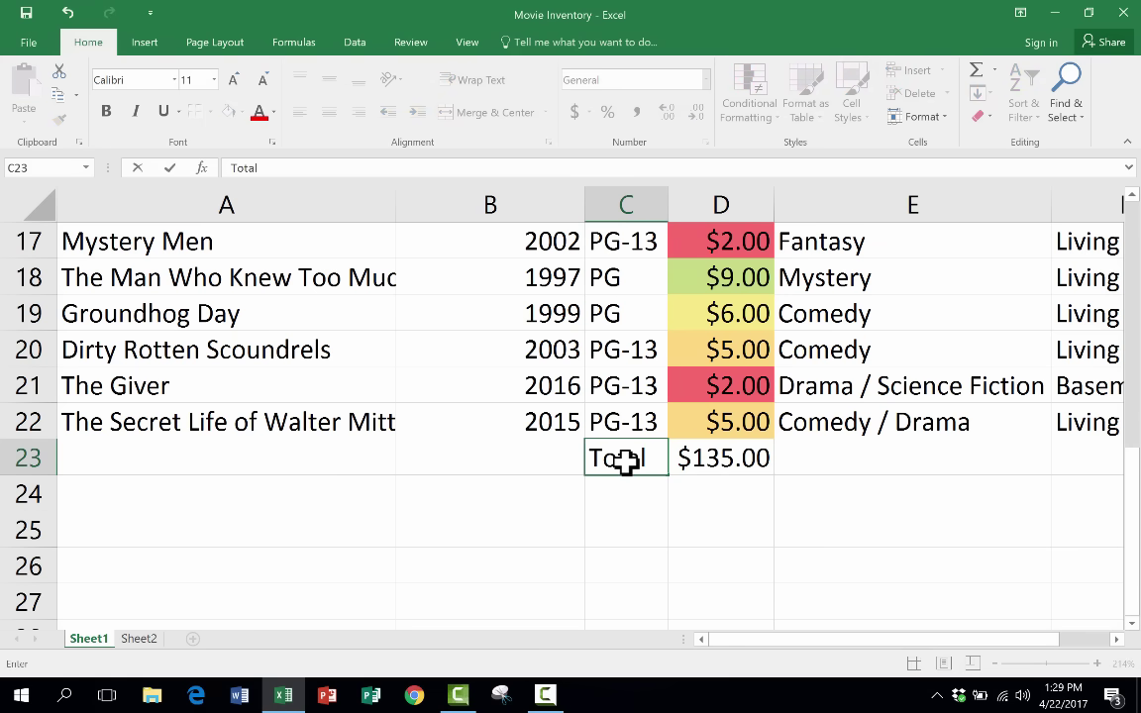
{"action": "left_click", "coordinate": [711, 462]}
{"action": "double_click", "coordinate": [647, 458]}
{"action": "type", "text": "L"}
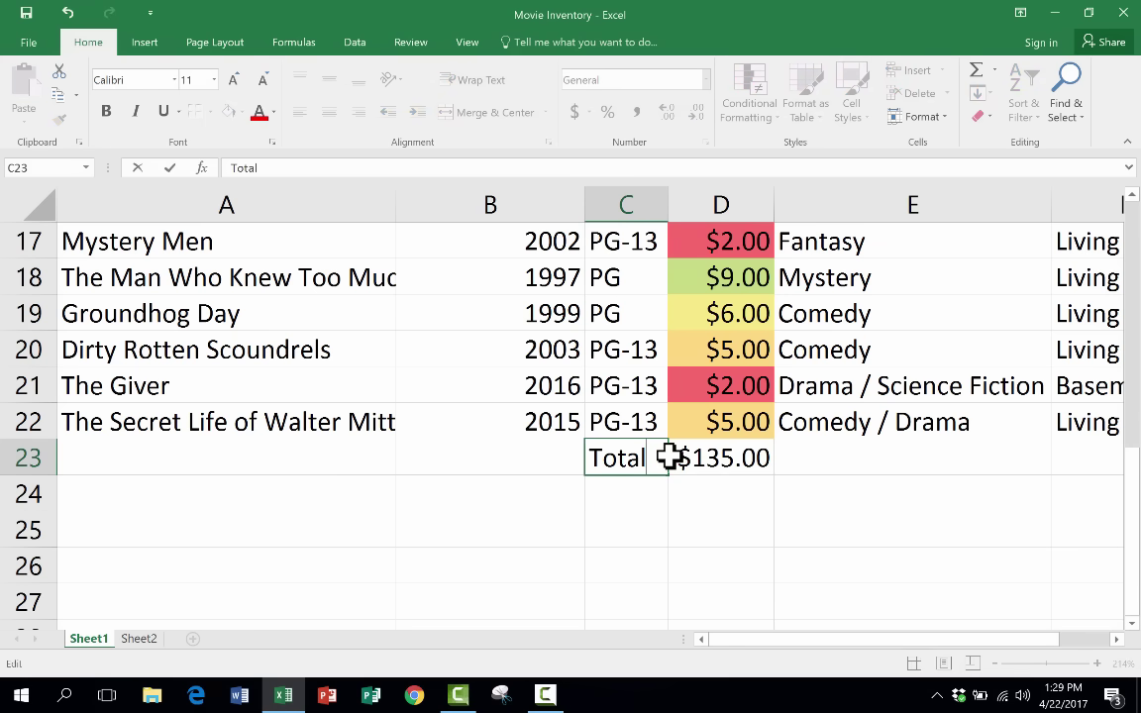
- Make the total's label and amount in C23:D23 bold
{"action": "left_click_drag", "start_coordinate": [708, 465], "coordinate": [619, 460]}
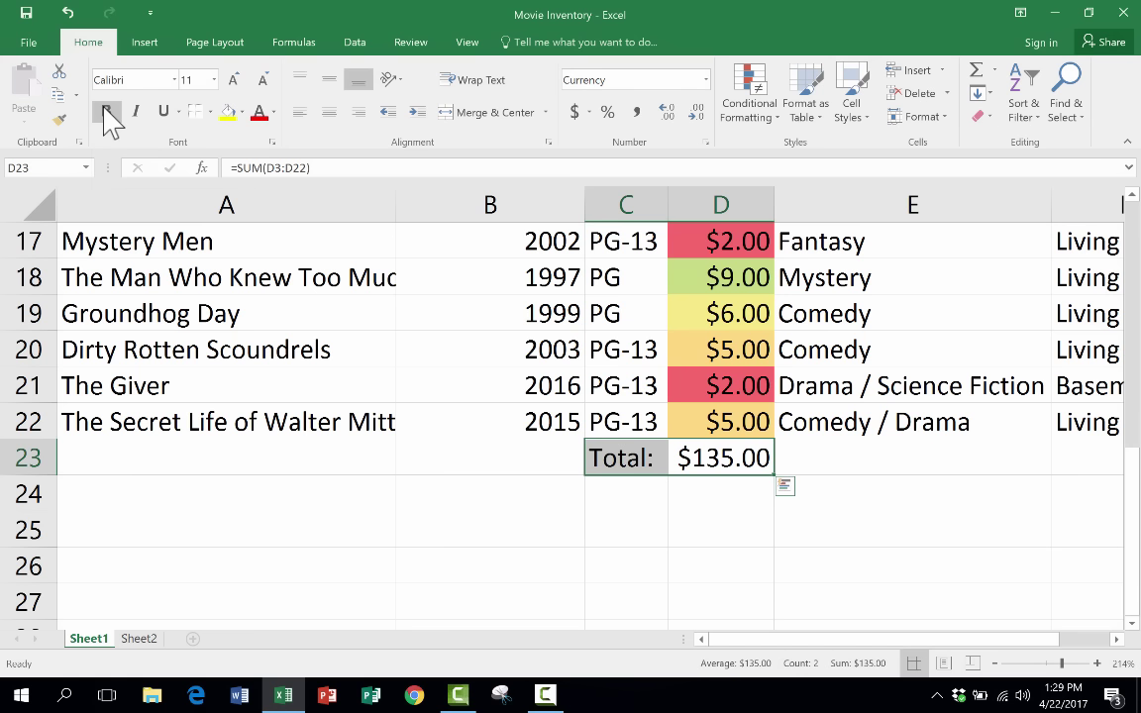
{"action": "left_click", "coordinate": [106, 112]}
{"action": "left_click", "coordinate": [723, 575]}
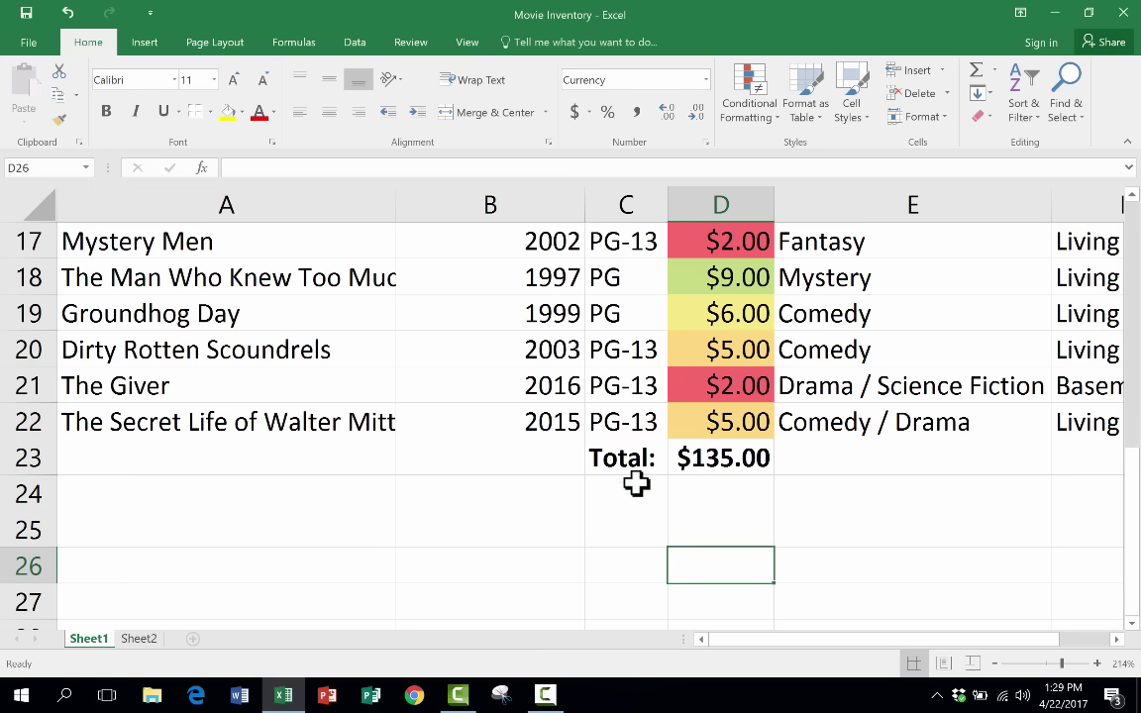
- Enter the label "Average:" in cell C24 below the Total label
{"action": "left_click", "coordinate": [637, 487]}
{"action": "type", "text": "AVer"}
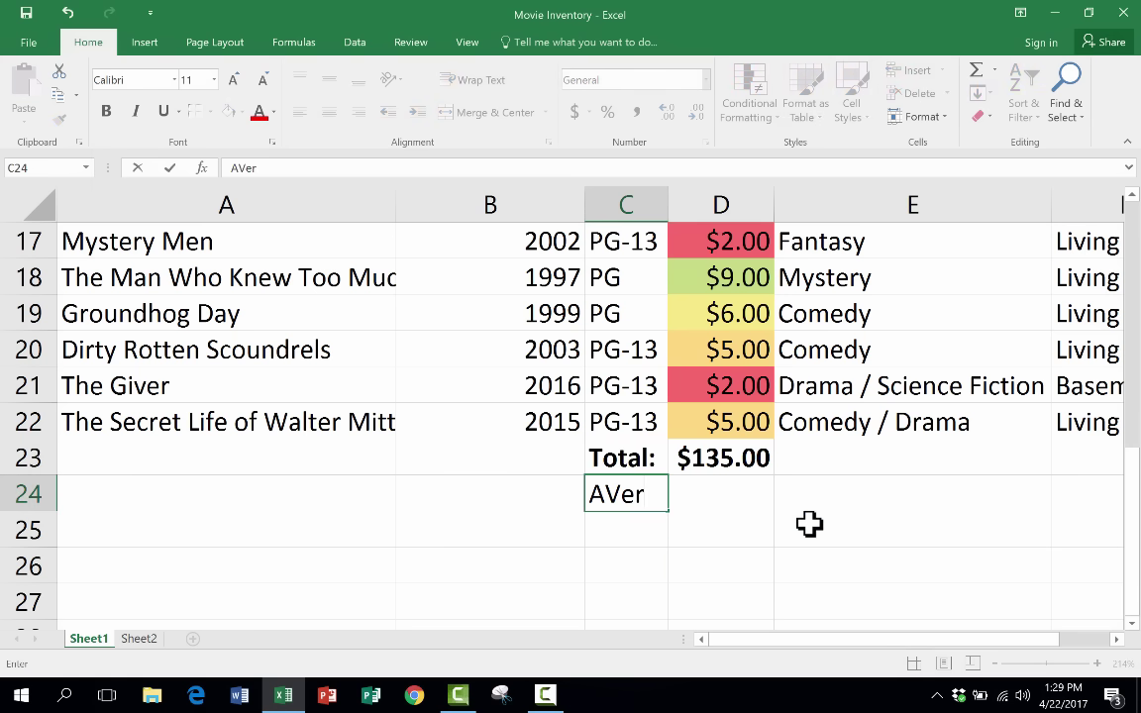
{"action": "type", "text": "verage:"}
{"action": "key", "text": "Tab"}
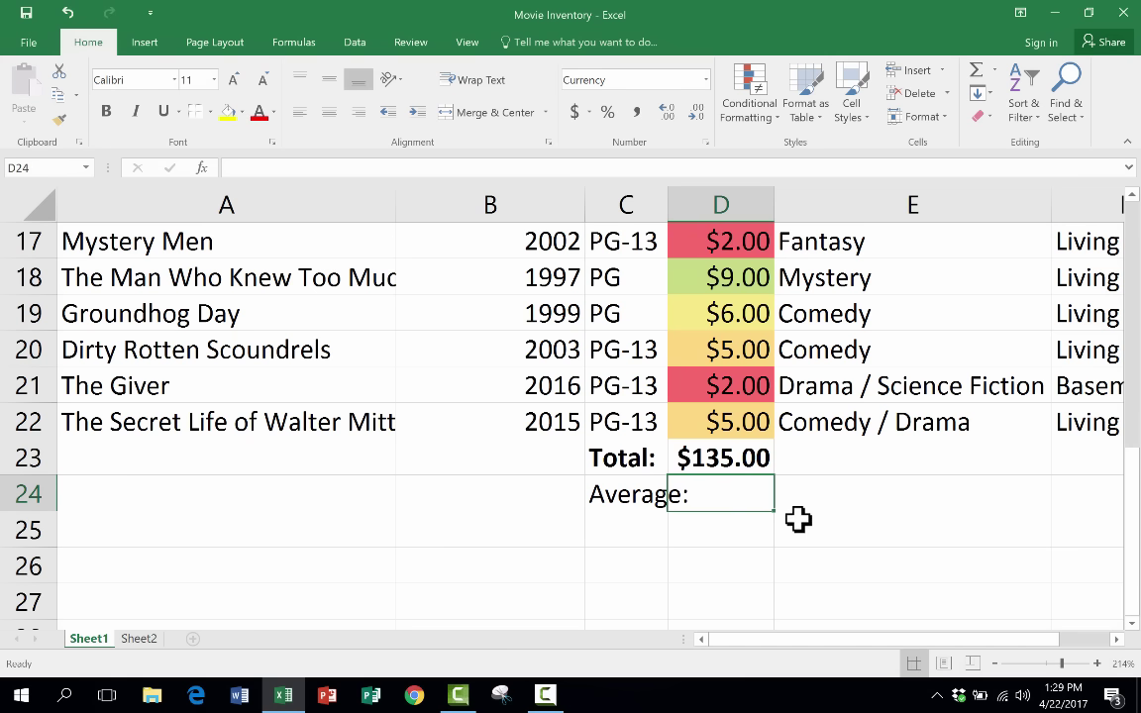
- Calculate the average of the movie values in cell D24 with an AVERAGE formula over the Value cells above the total
{"action": "type", "text": "=avea"}
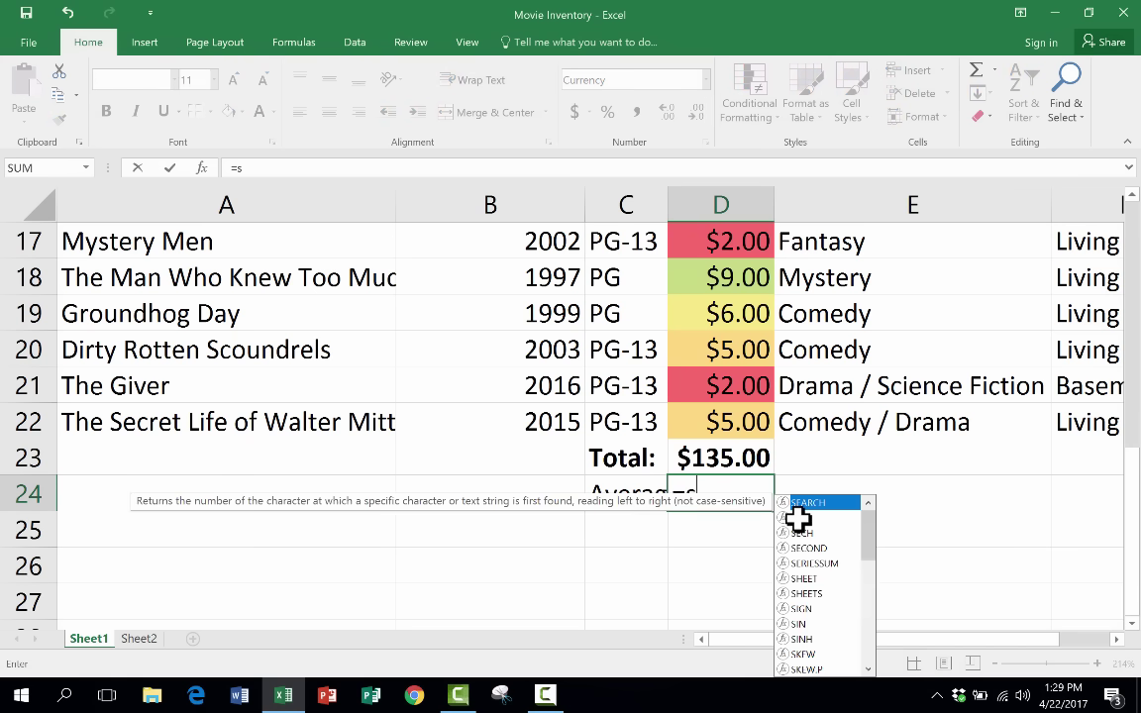
{"action": "key", "text": "BackSpace"}
{"action": "type", "text": "rage("}
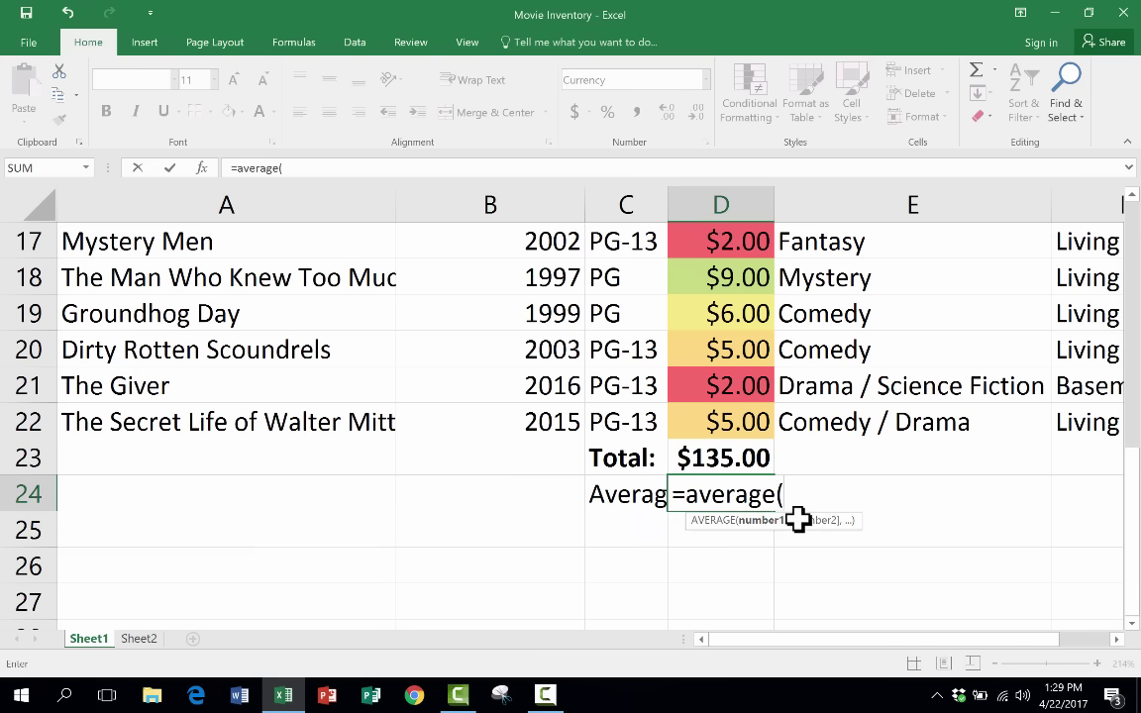
{"action": "left_click_drag", "start_coordinate": [722, 423], "coordinate": [739, 324]}
{"action": "key", "text": "Return"}
{"action": "scroll", "coordinate": [812, 385], "scroll_direction": "down", "scroll_amount": 1}
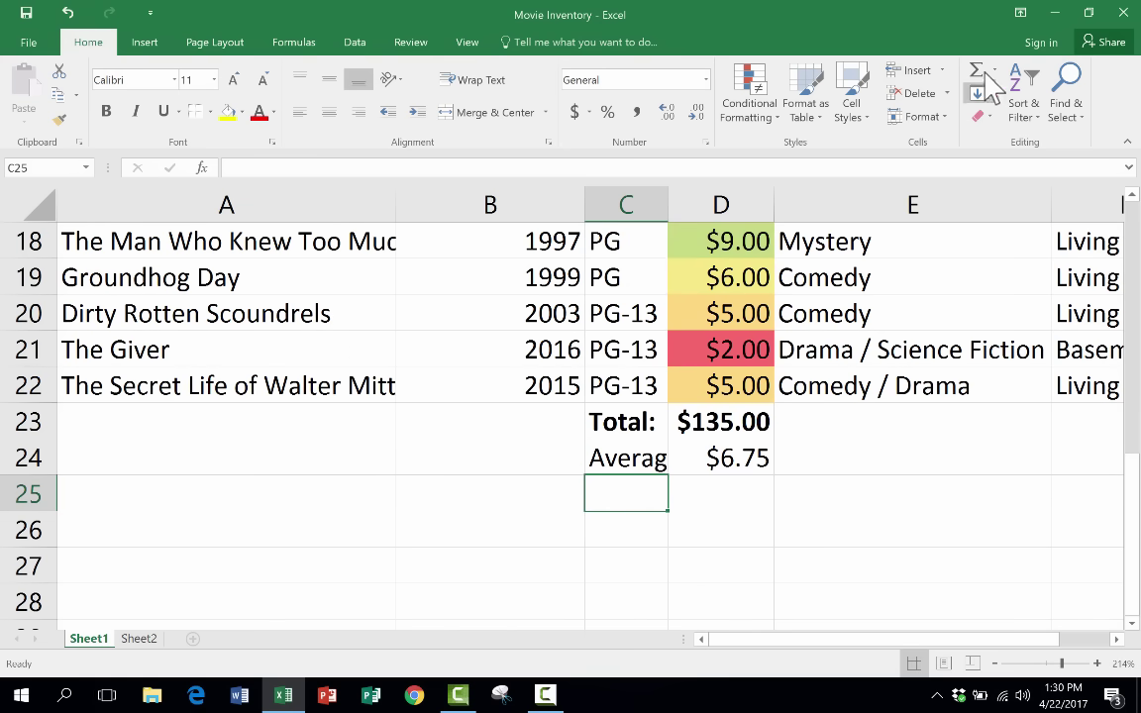
{"action": "left_click", "coordinate": [992, 71]}
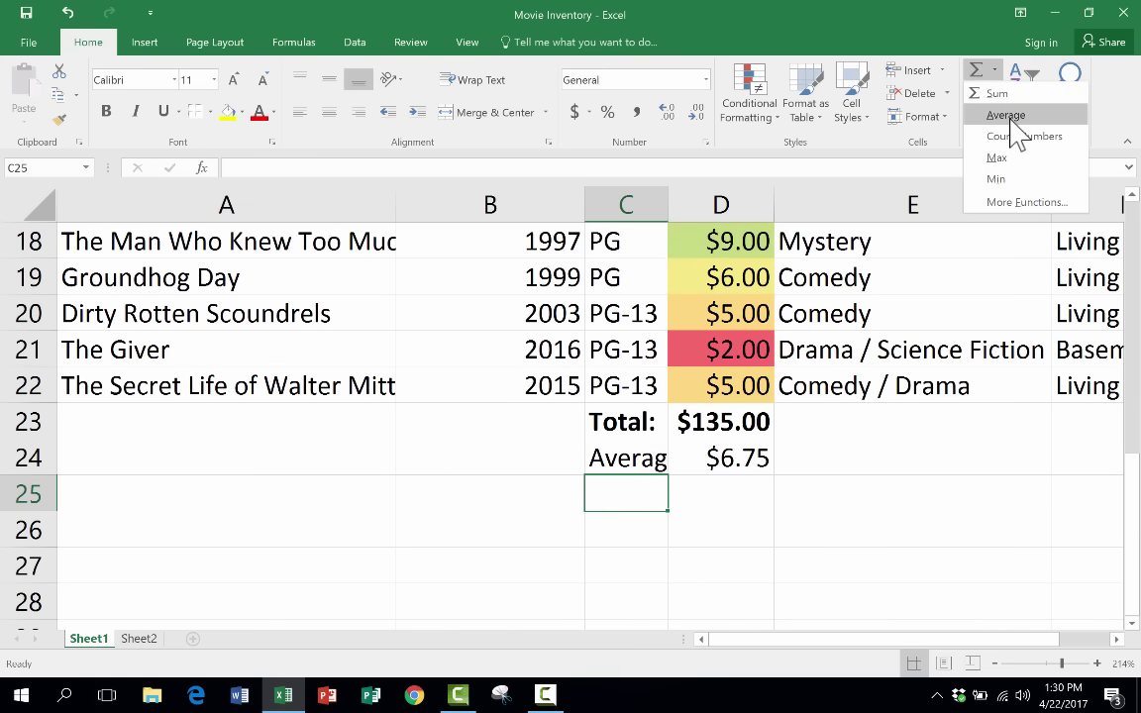
{"action": "left_click", "coordinate": [701, 447]}
- Bold the average's label and amount in C24:D24 and widen column C so the whole label fits
{"action": "left_click_drag", "start_coordinate": [644, 458], "coordinate": [708, 451]}
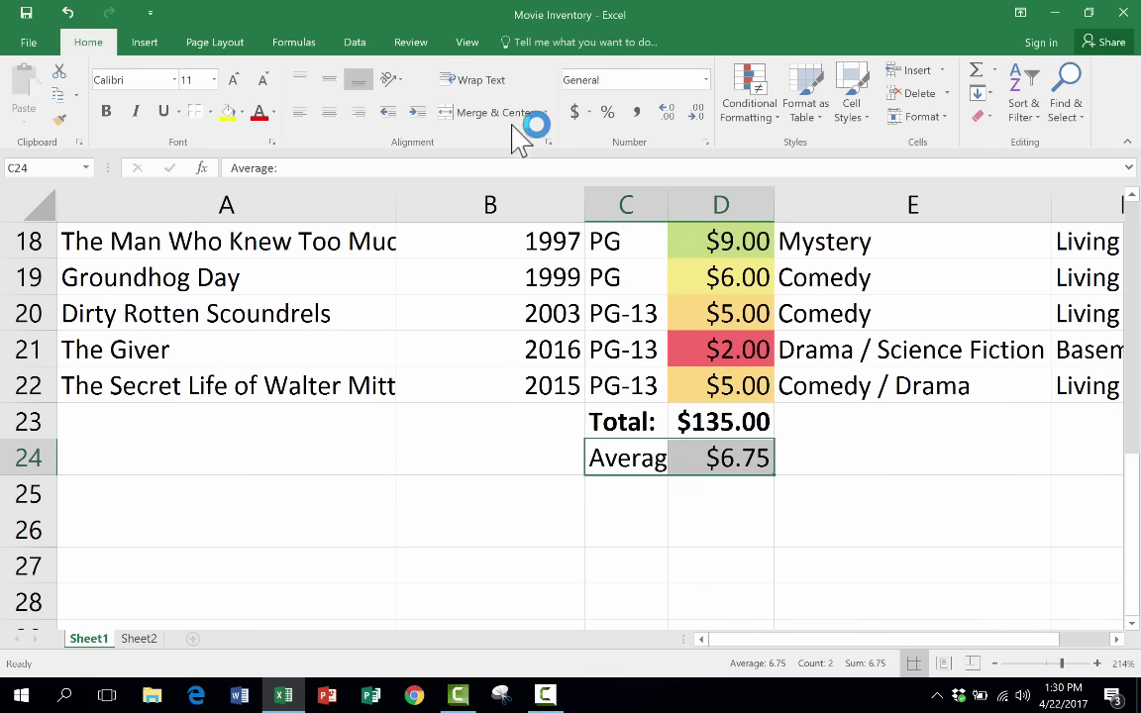
{"action": "left_click", "coordinate": [109, 113]}
{"action": "left_click_drag", "start_coordinate": [669, 205], "coordinate": [698, 205]}
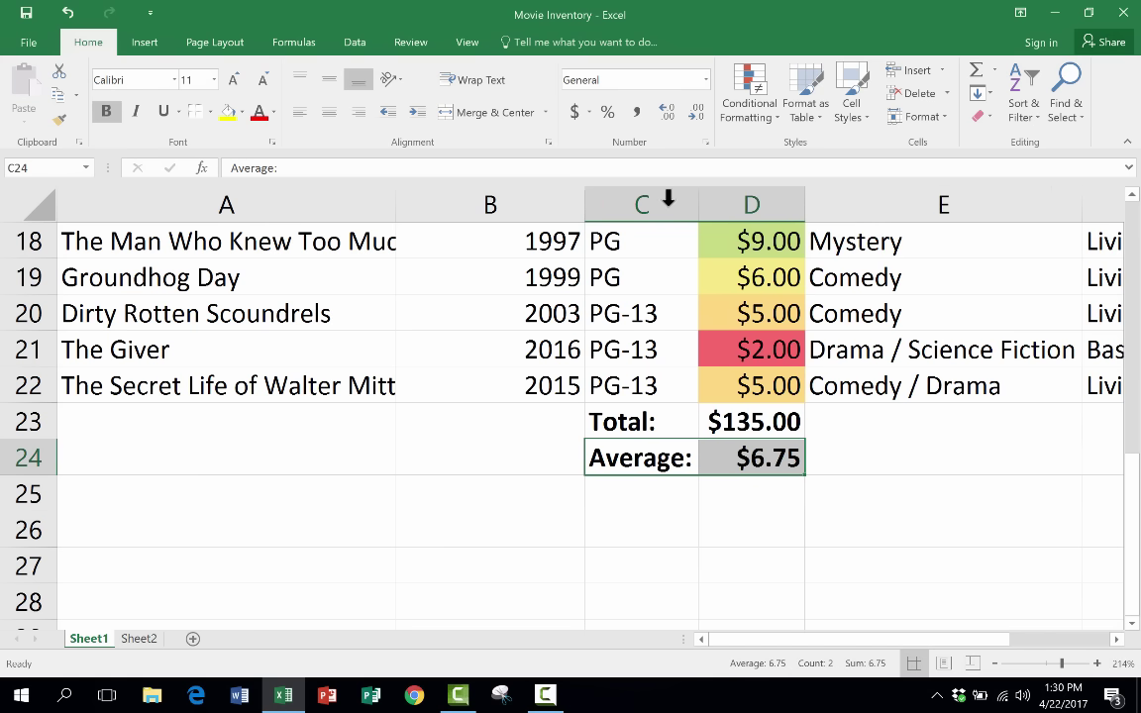
{"action": "left_click", "coordinate": [673, 539]}
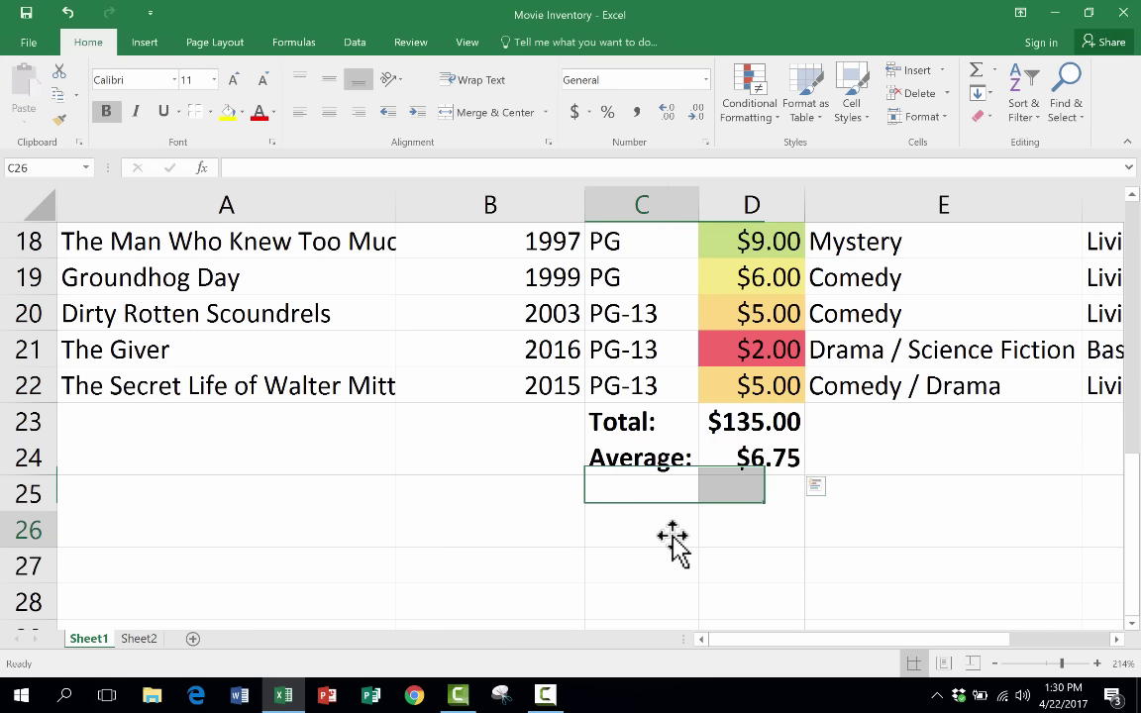
- Enter the labels "Highest:" in cell C25 and "Lowest:" in cell C26
{"action": "left_click", "coordinate": [645, 492]}
{"action": "type", "text": "Highest:"}
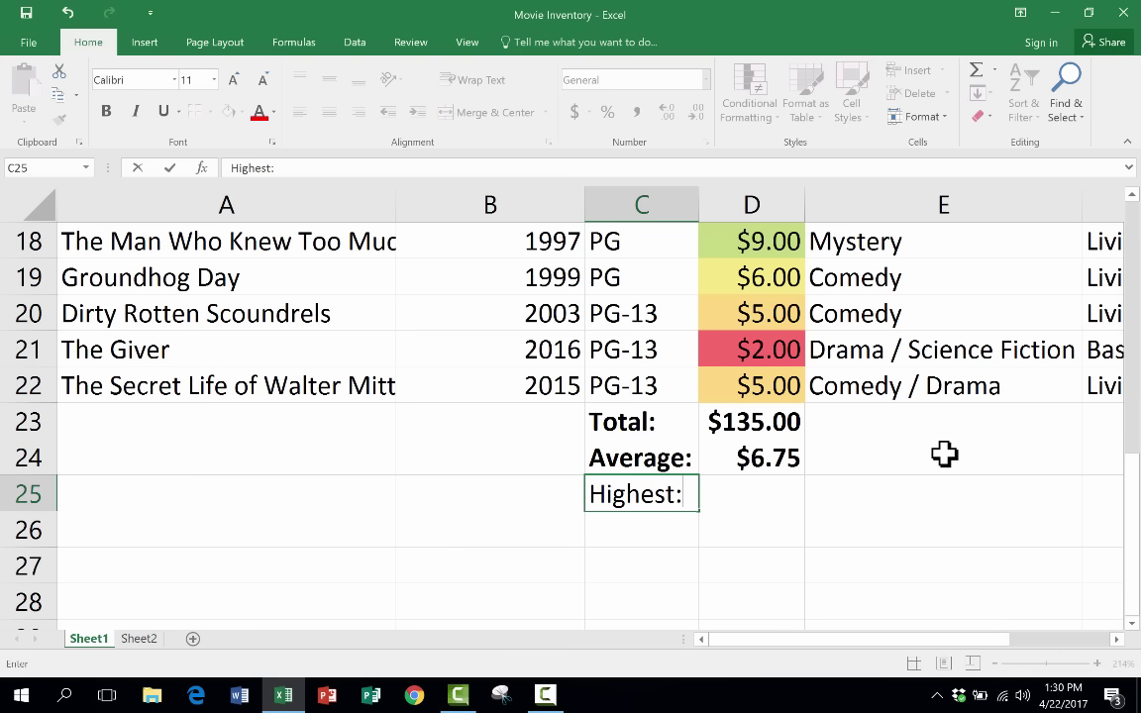
{"action": "key", "text": "Return"}
{"action": "type", "text": "Lowe"}
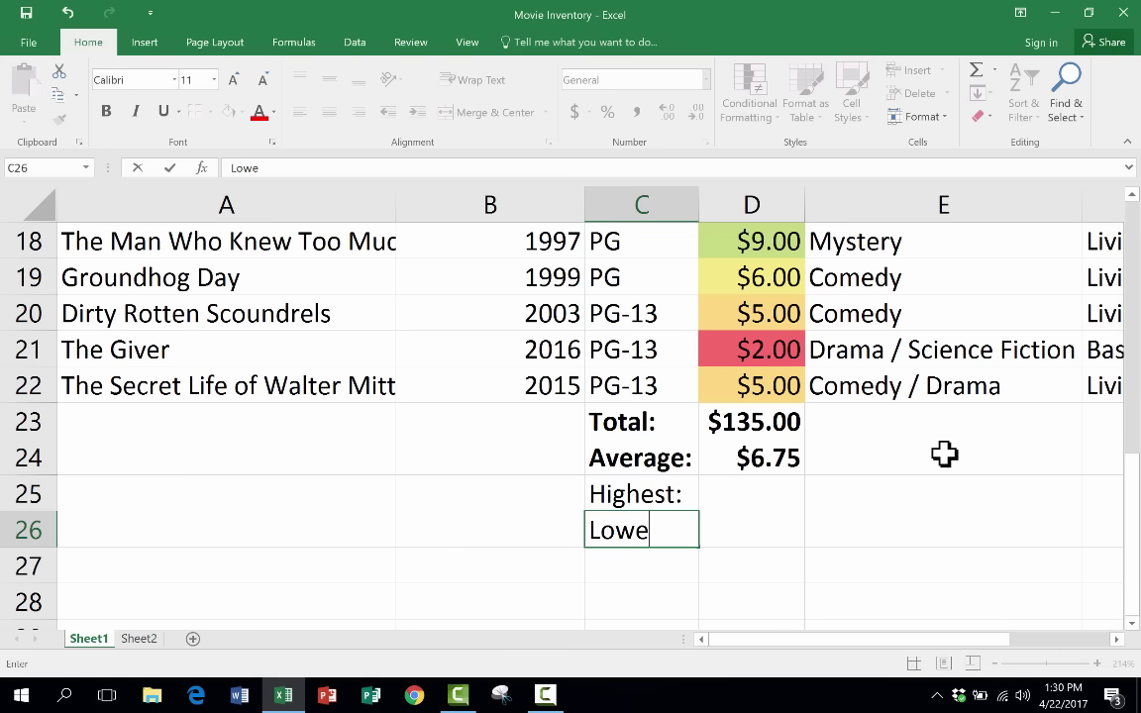
{"action": "type", "text": "st:"}
- Enter a MAX formula over D3:D22 in cell D25 and check its result against the Value column
{"action": "left_click", "coordinate": [761, 489]}
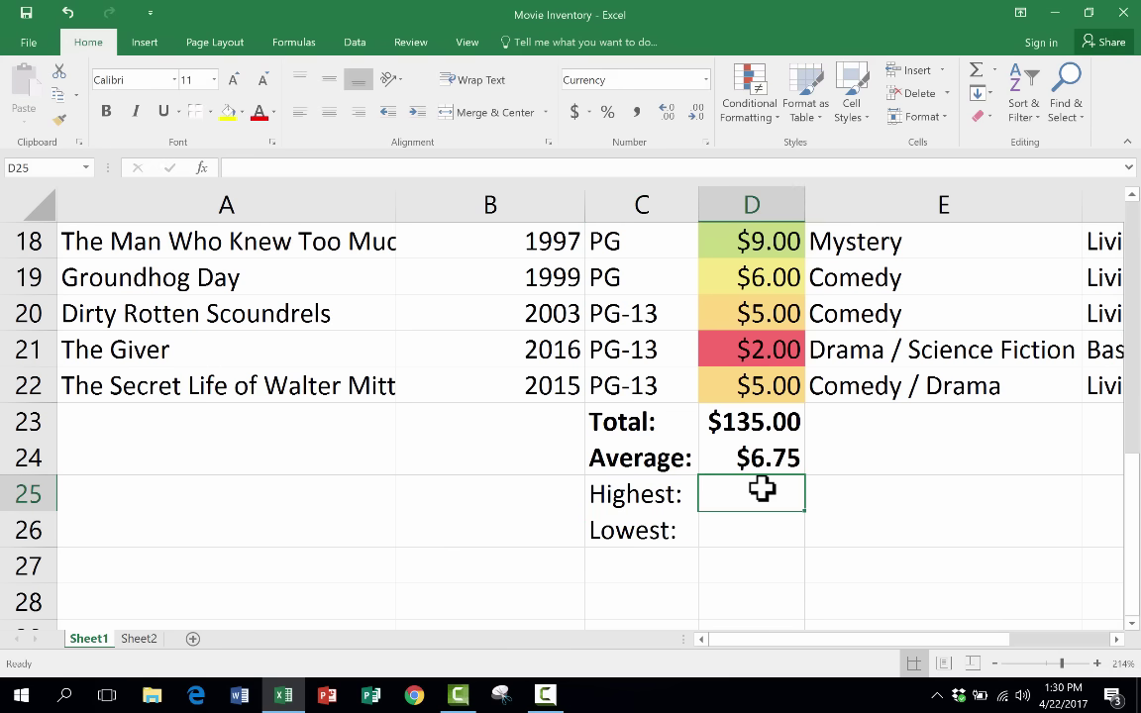
{"action": "double_click", "coordinate": [761, 489]}
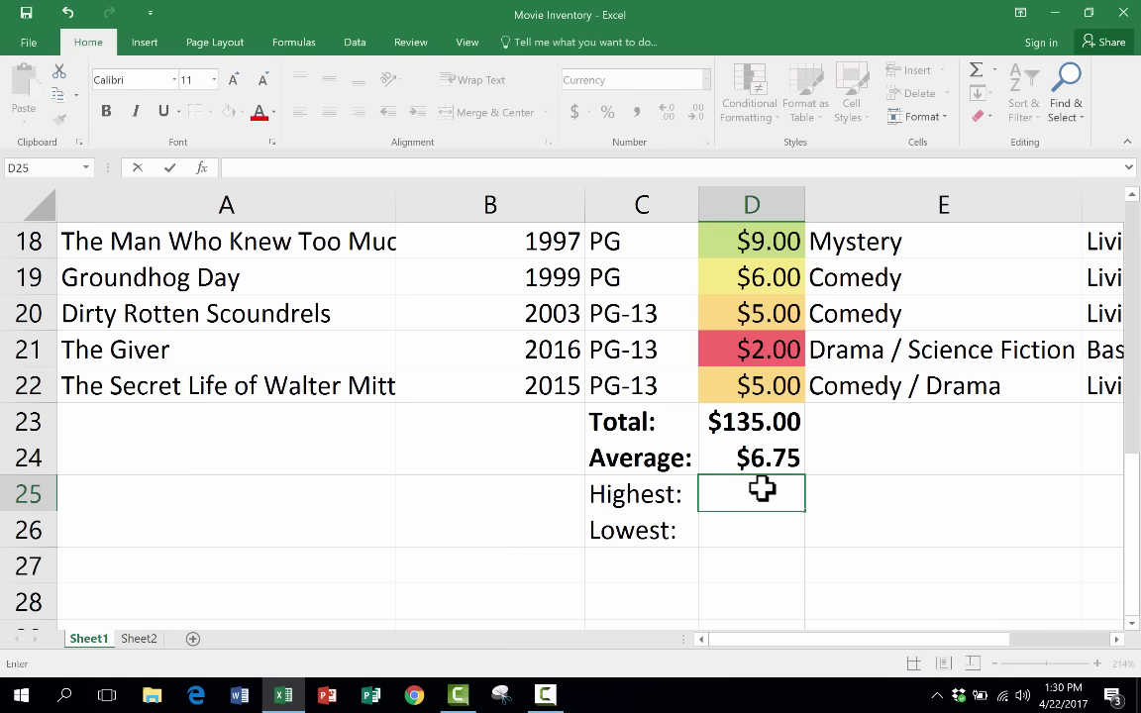
{"action": "type", "text": "=max"}
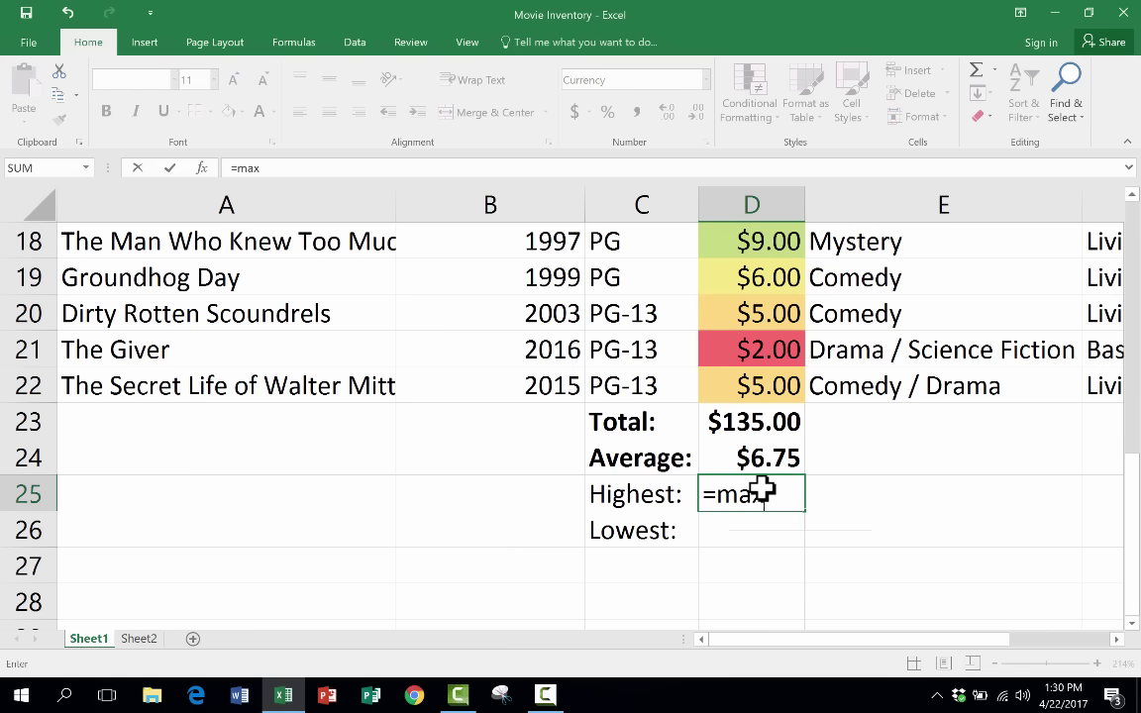
{"action": "type", "text": "("}
{"action": "left_click_drag", "start_coordinate": [756, 382], "coordinate": [756, 313]}
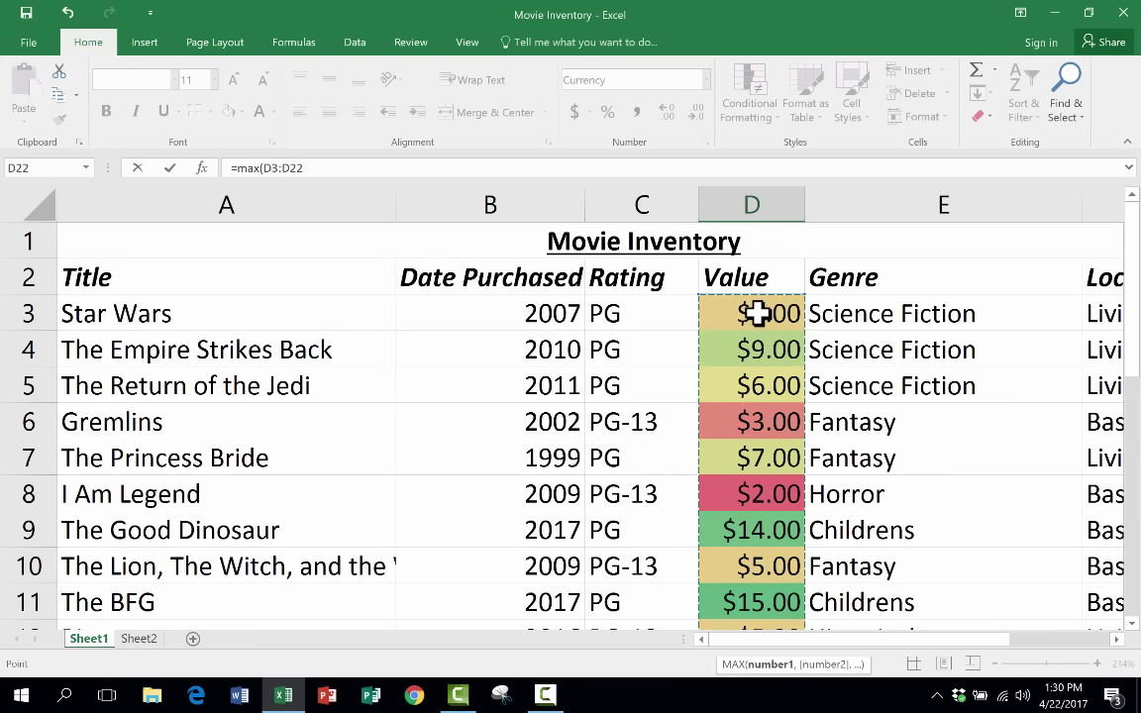
{"action": "key", "text": "Return"}
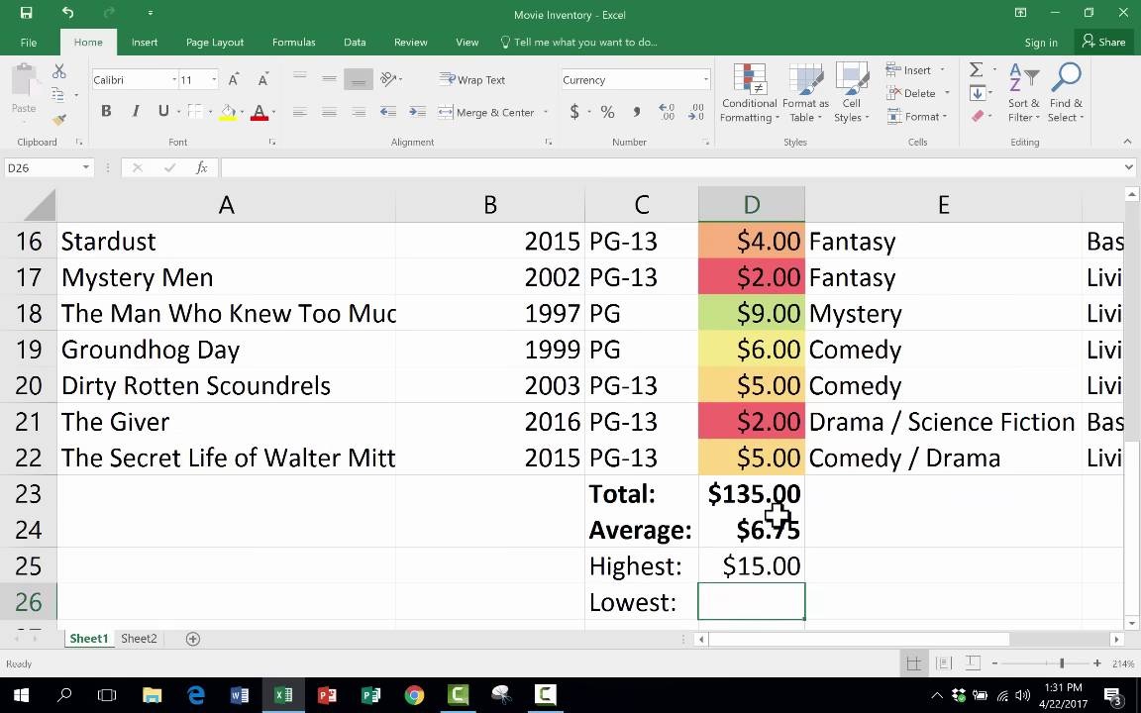
{"action": "scroll", "coordinate": [754, 458], "scroll_direction": "up", "scroll_amount": 1}
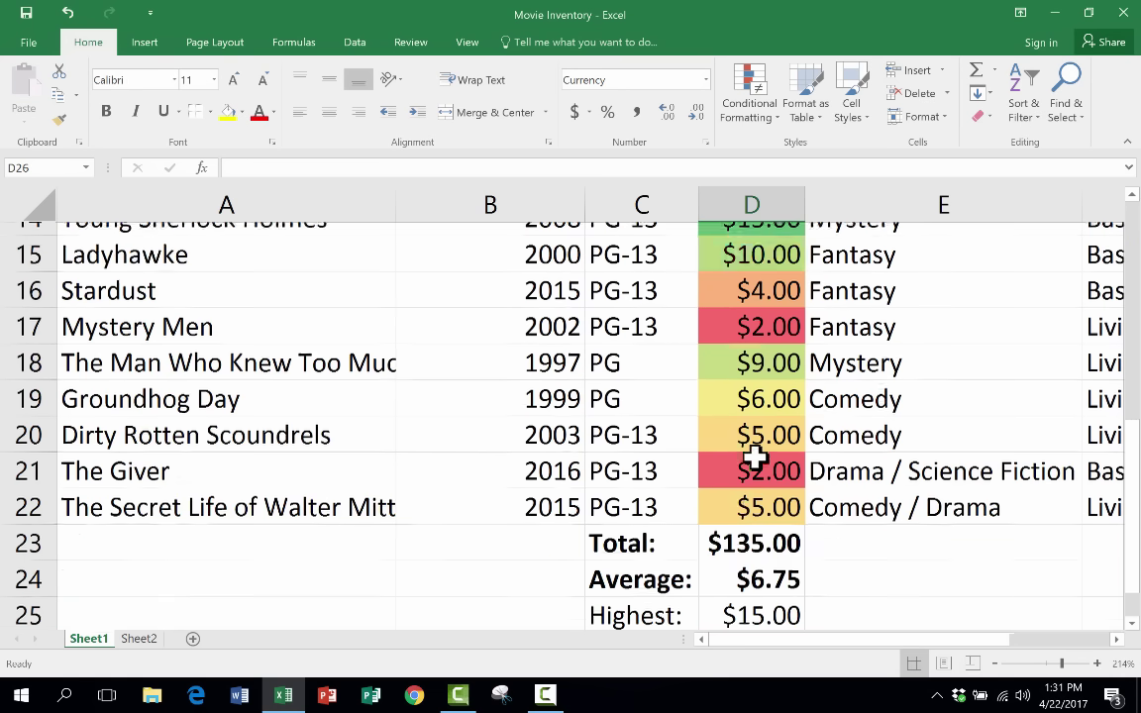
{"action": "scroll", "coordinate": [754, 458], "scroll_direction": "up", "scroll_amount": 5}
{"action": "scroll", "coordinate": [767, 431], "scroll_direction": "down", "scroll_amount": 3}
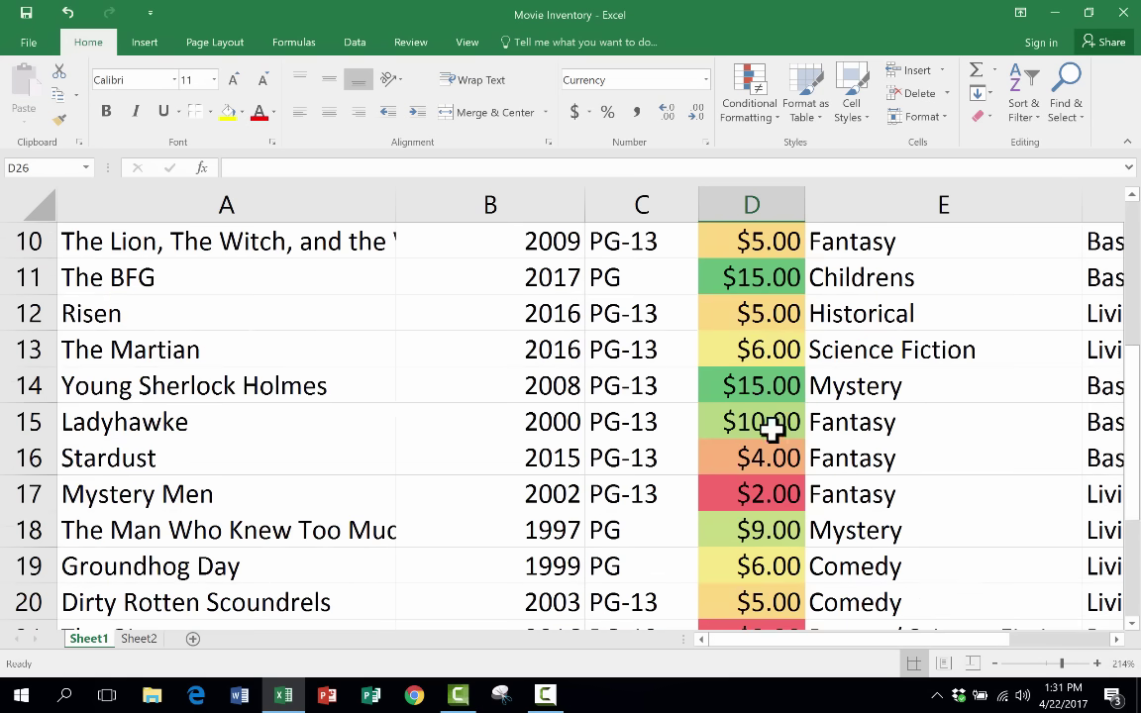
{"action": "scroll", "coordinate": [767, 396], "scroll_direction": "down", "scroll_amount": 5}
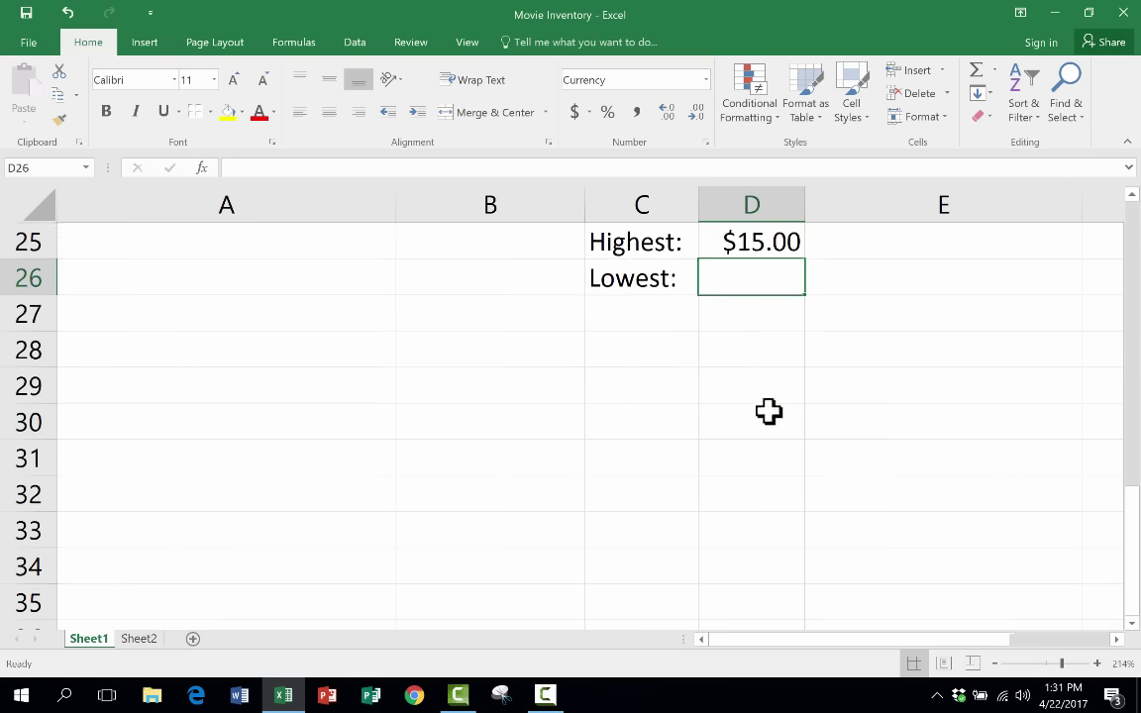
{"action": "left_click", "coordinate": [768, 250]}
- Enter a MIN formula over D3:D22 in cell D26, beside the "Lowest:" label
{"action": "scroll", "coordinate": [771, 277], "scroll_direction": "up", "scroll_amount": 1}
{"action": "left_click", "coordinate": [748, 383]}
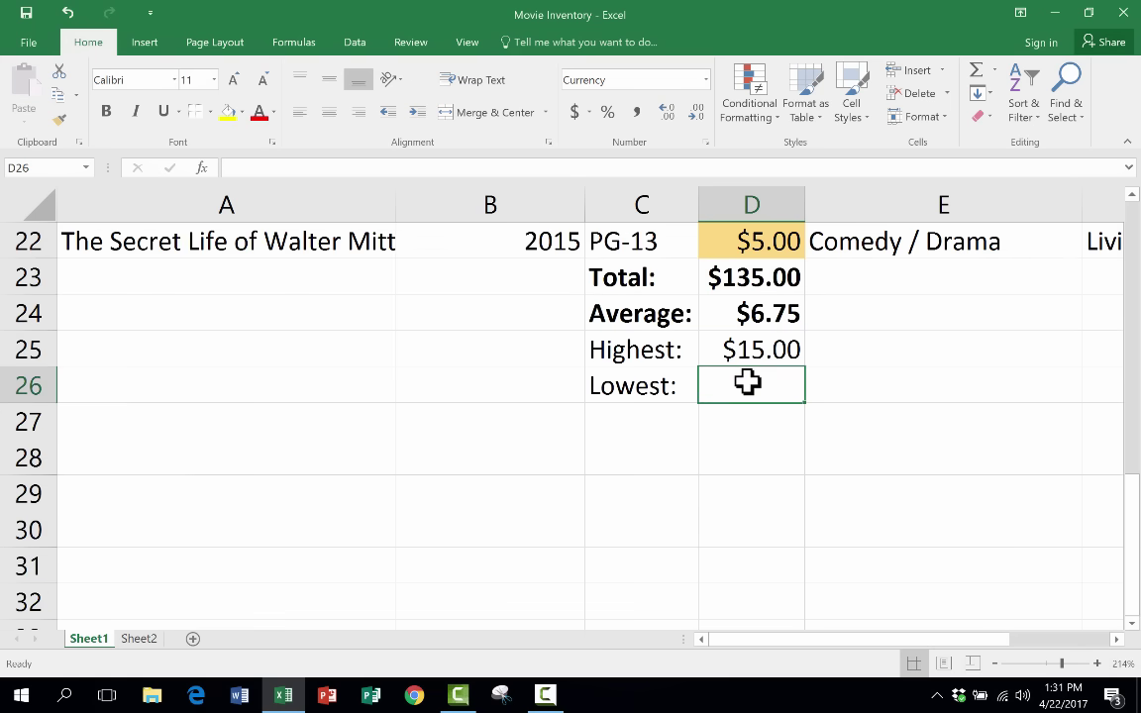
{"action": "type", "text": "=m"}
{"action": "key", "text": "BackSpace"}
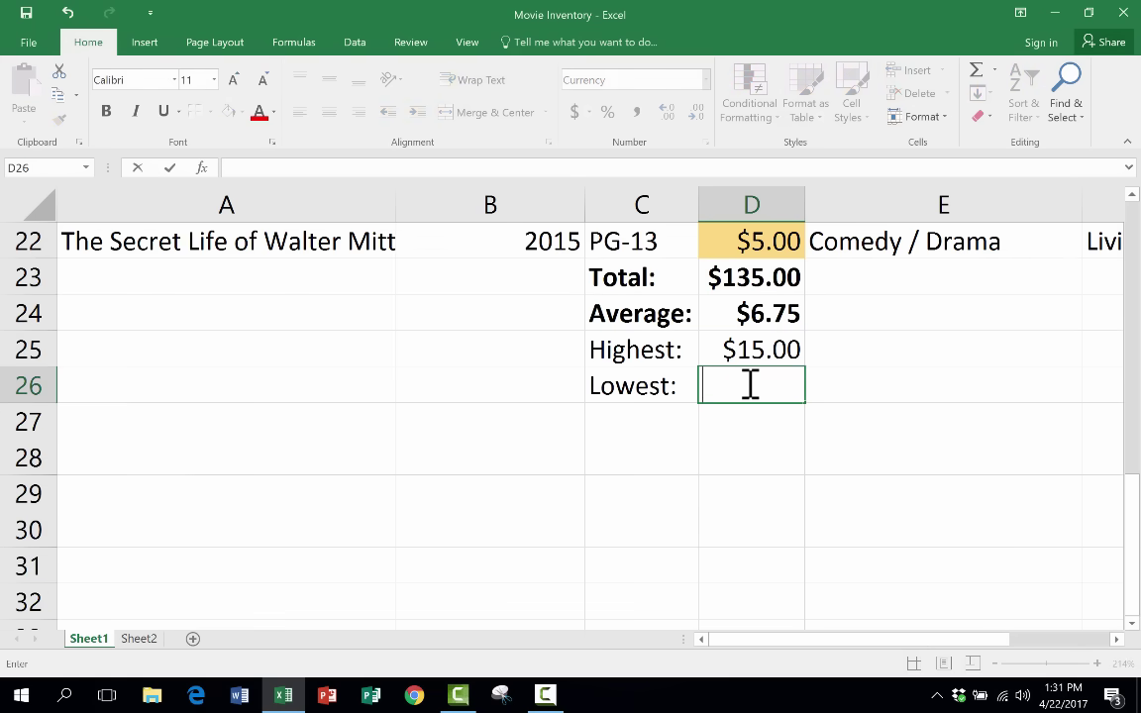
{"action": "type", "text": "="}
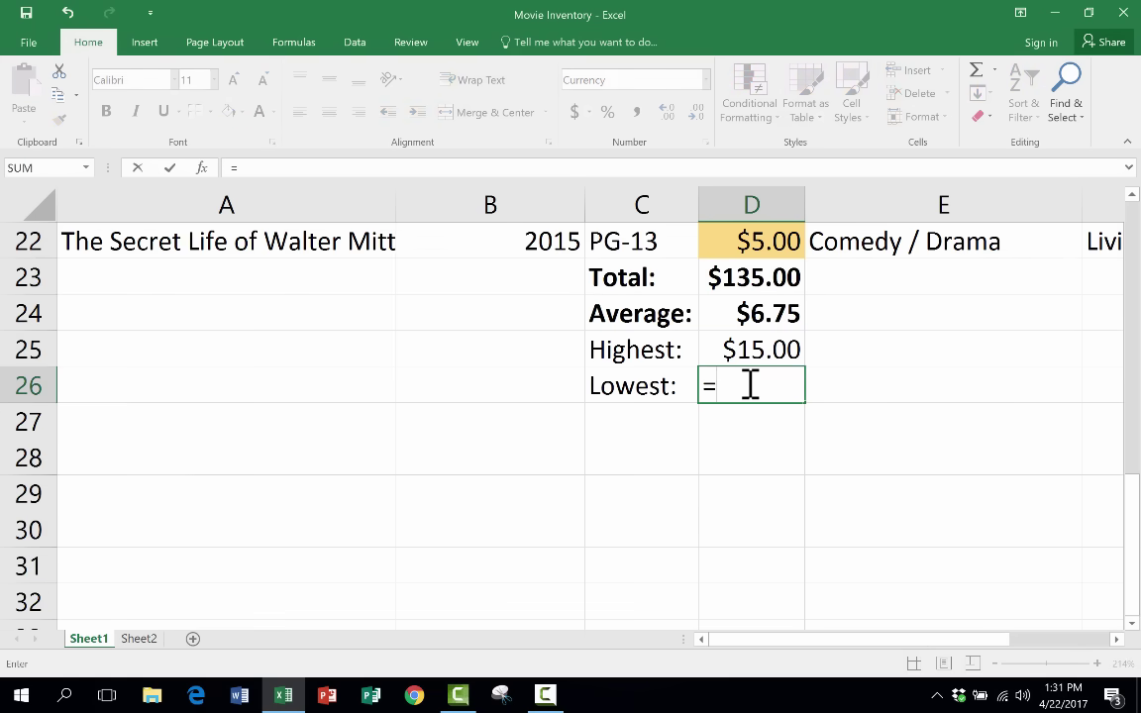
{"action": "type", "text": "min("}
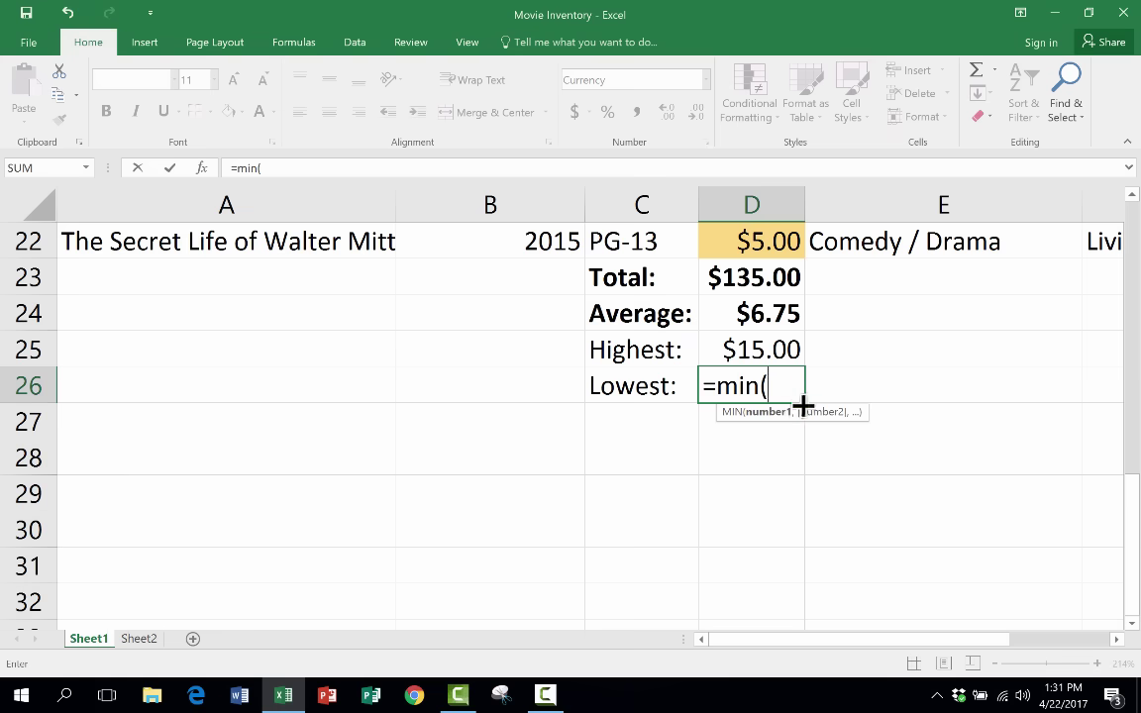
{"action": "scroll", "coordinate": [802, 407], "scroll_direction": "up", "scroll_amount": 3}
{"action": "scroll", "coordinate": [772, 407], "scroll_direction": "up", "scroll_amount": 4}
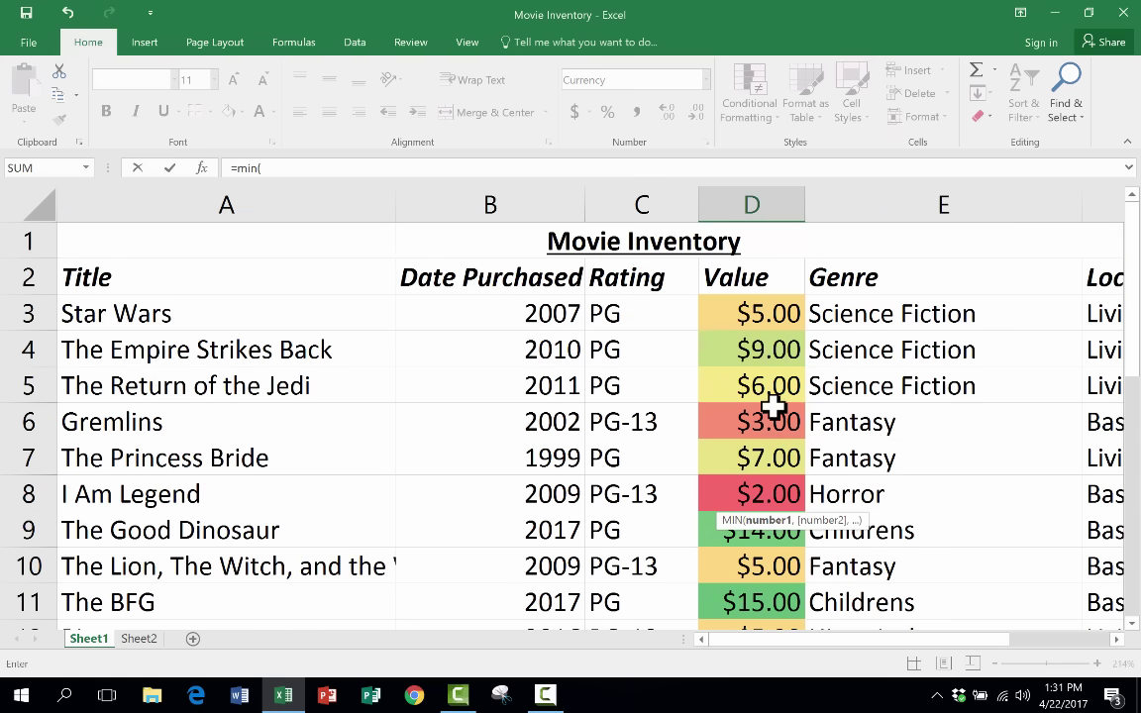
{"action": "scroll", "coordinate": [773, 404], "scroll_direction": "down", "scroll_amount": 8}
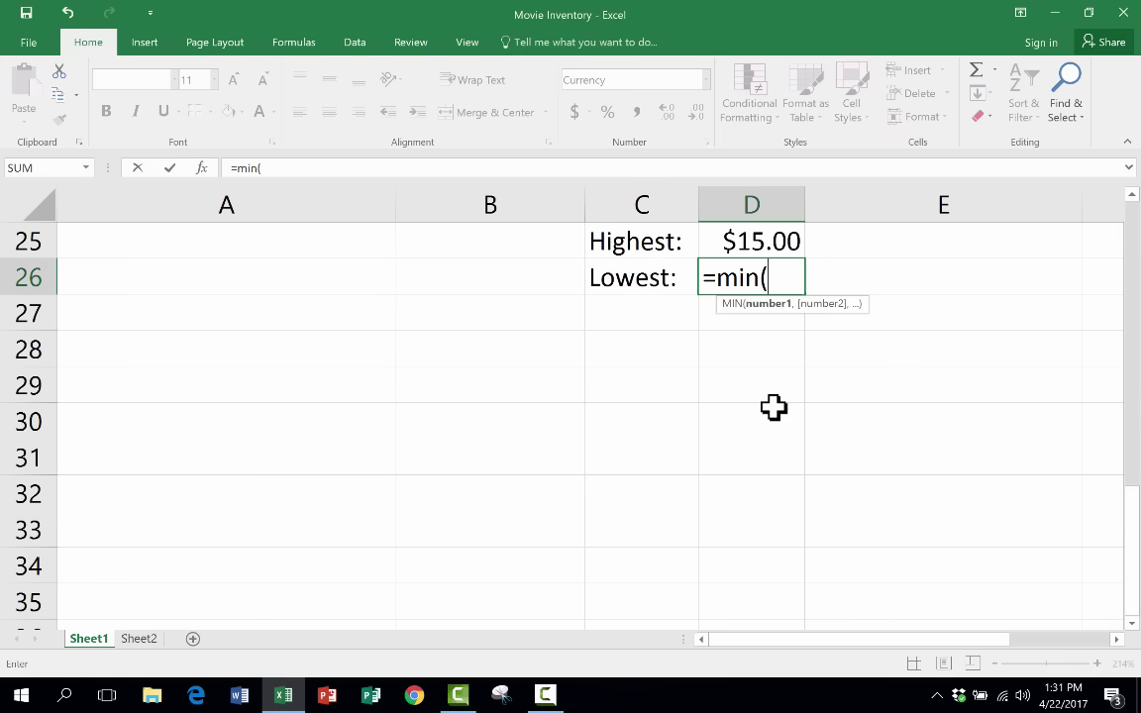
{"action": "type", "text": "d3:d22"}
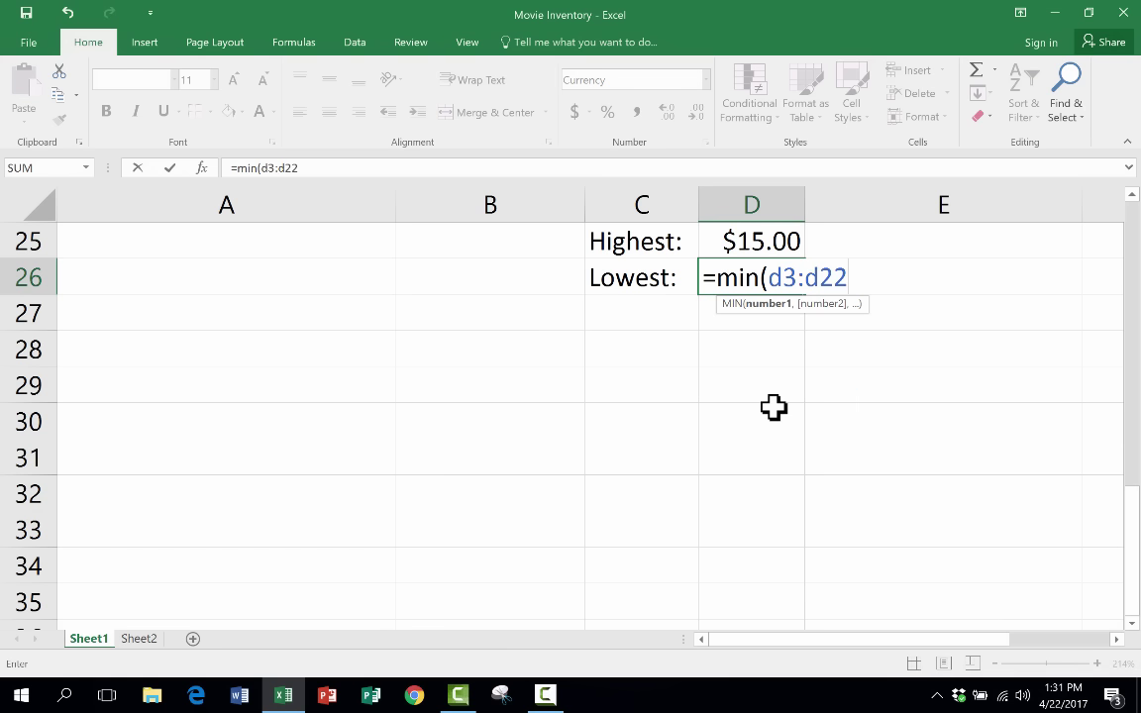
{"action": "key", "text": "Return"}
- Bold the highest and lowest labels and amounts in C25:D26
{"action": "scroll", "coordinate": [794, 420], "scroll_direction": "up", "scroll_amount": 2}
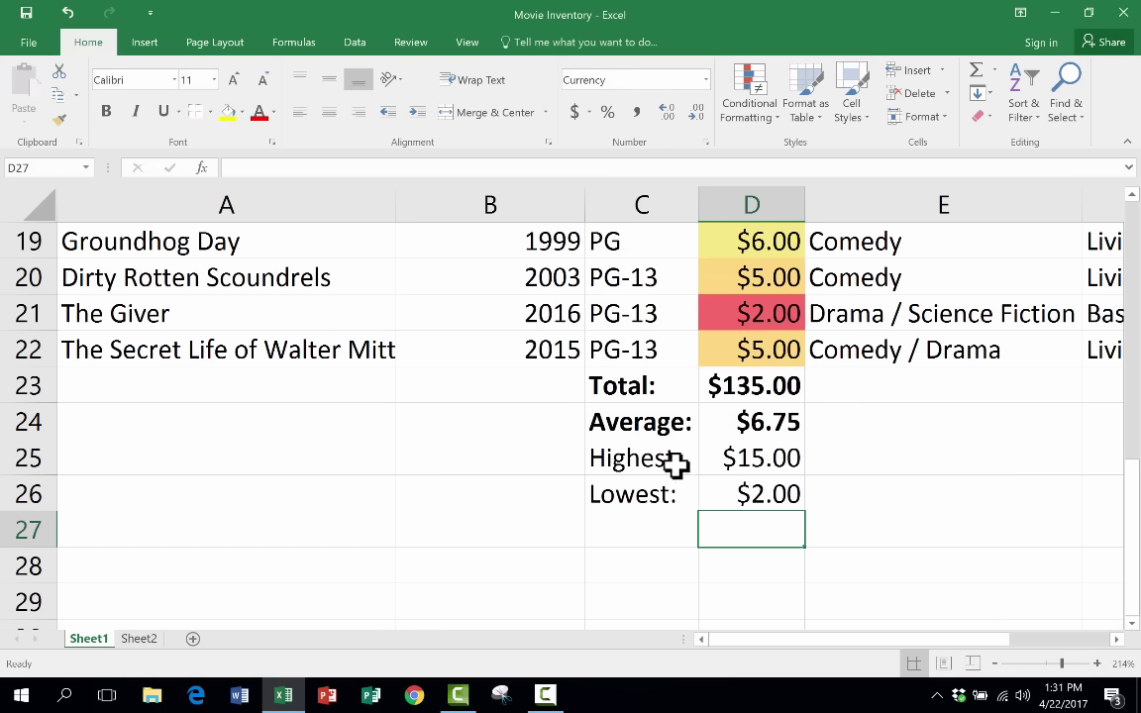
{"action": "left_click_drag", "start_coordinate": [676, 465], "coordinate": [739, 491]}
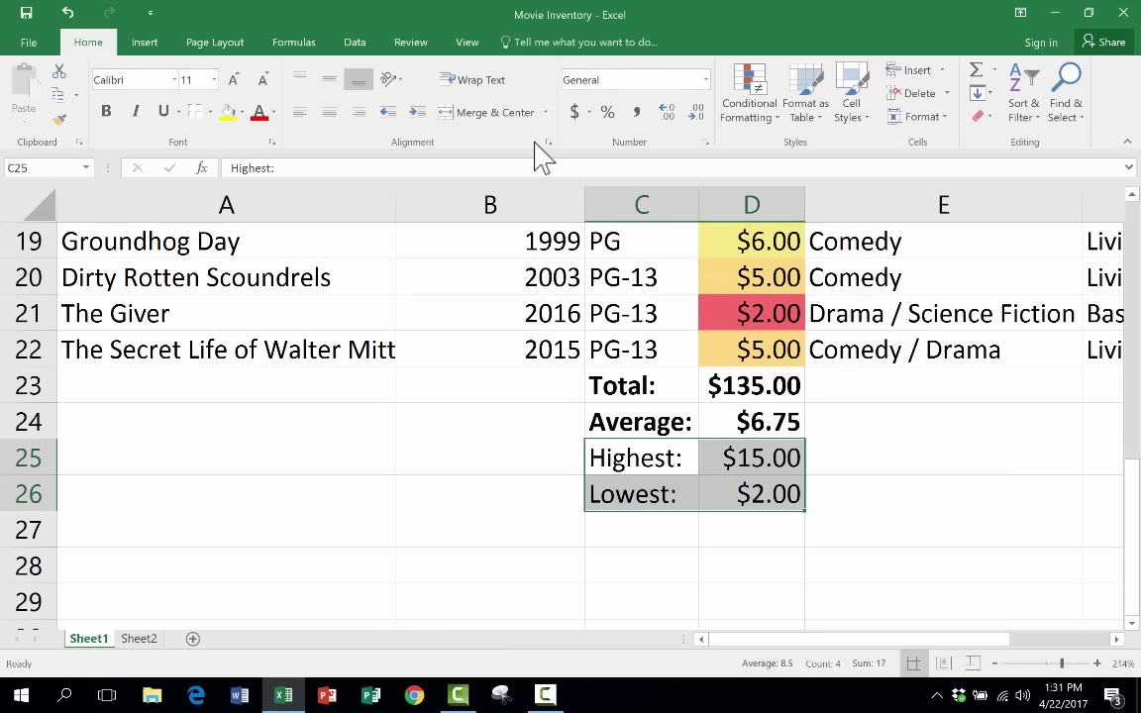
{"action": "left_click", "coordinate": [106, 111]}
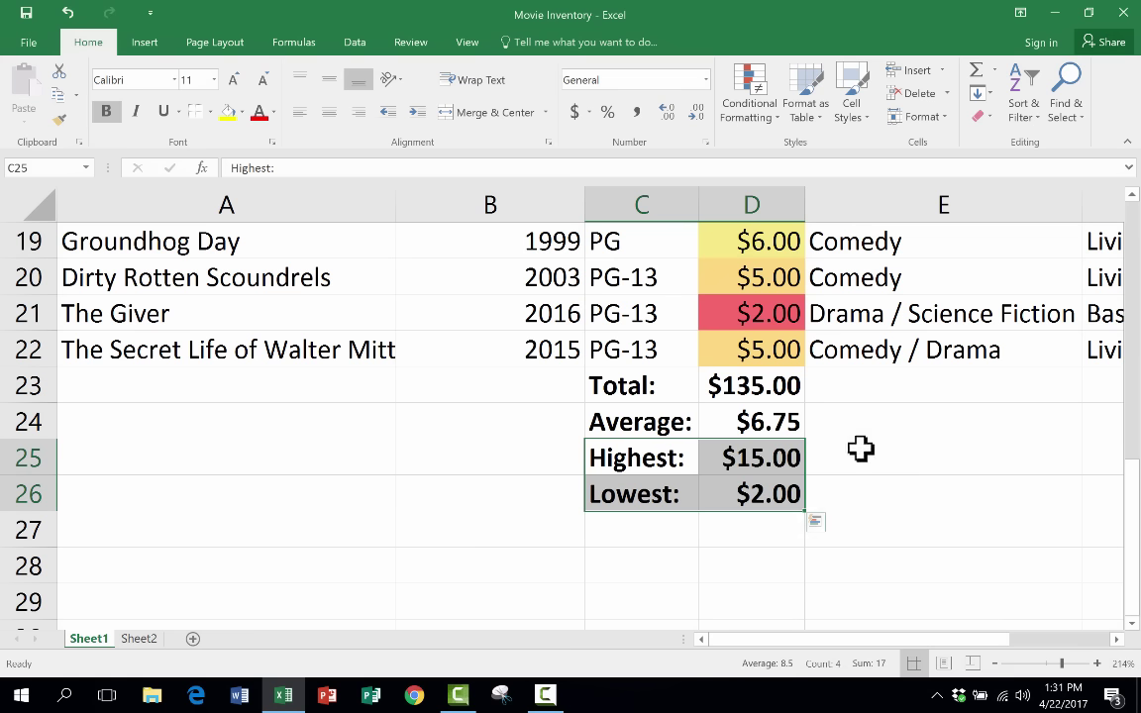
{"action": "key", "text": "Down"}
{"action": "key", "text": "Down"}
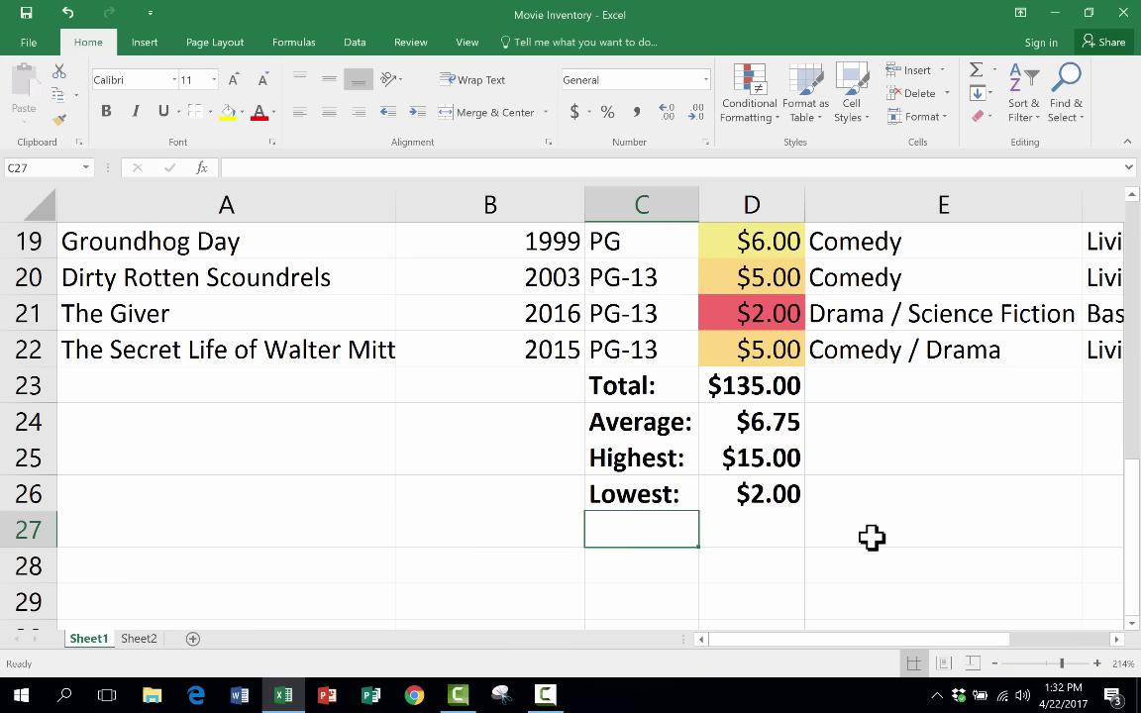
{"action": "left_click", "coordinate": [751, 530]}
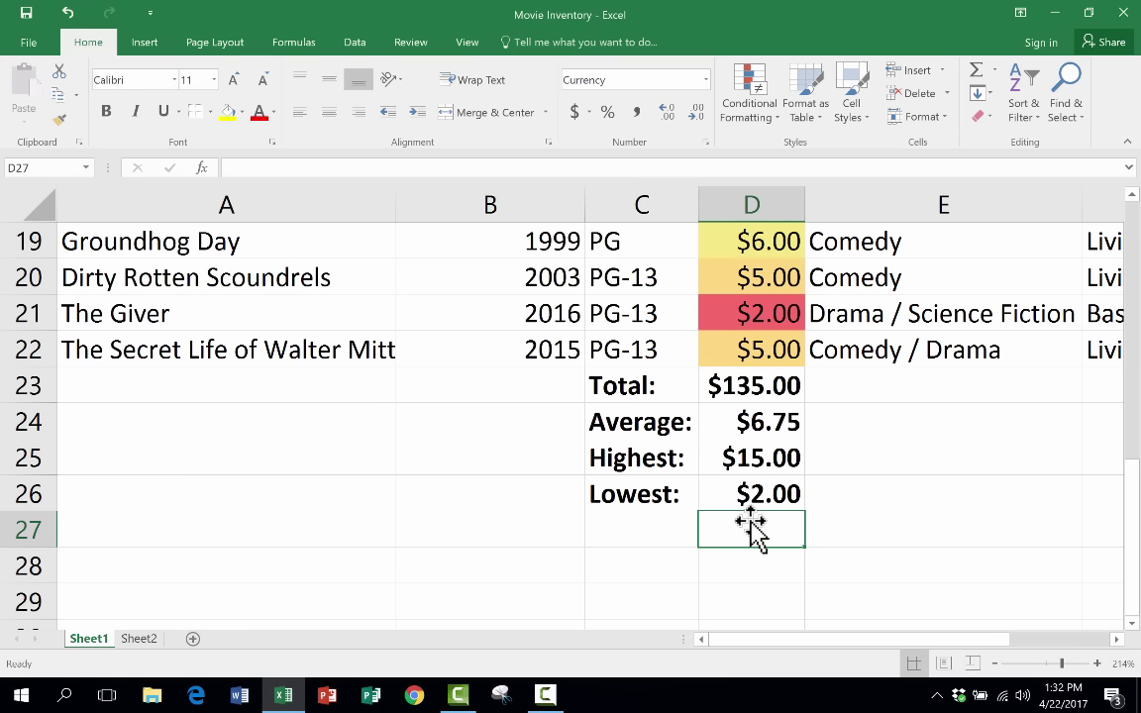
{"action": "type", "text": "="}
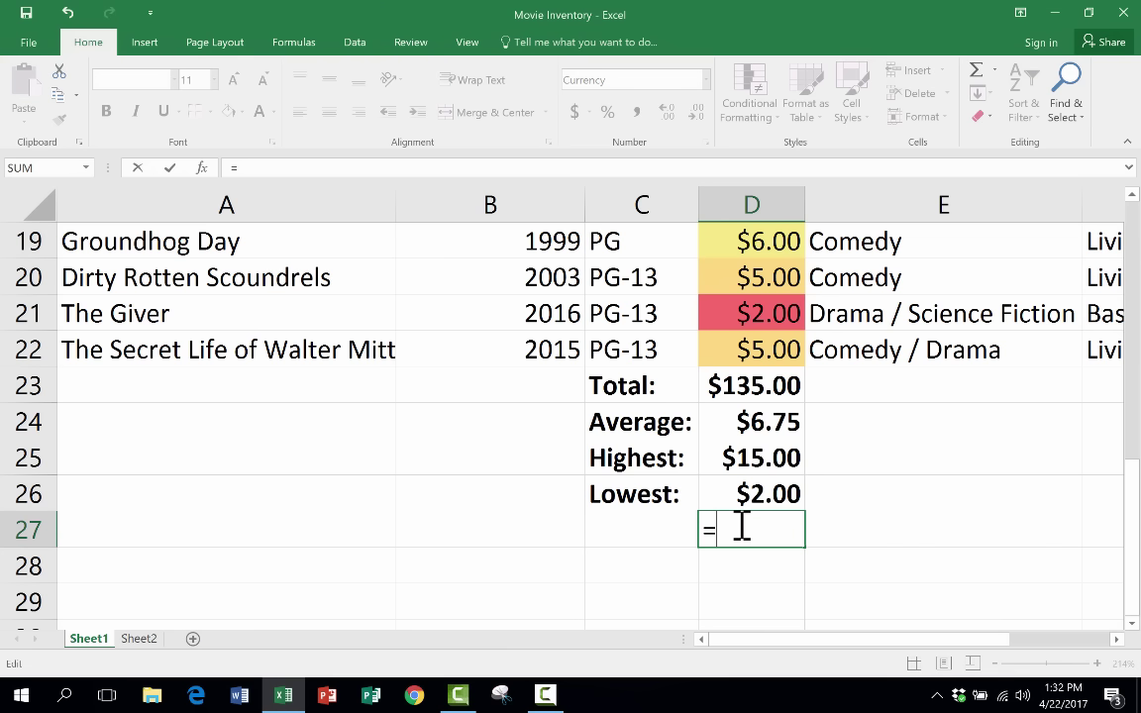
{"action": "type", "text": "aver"}
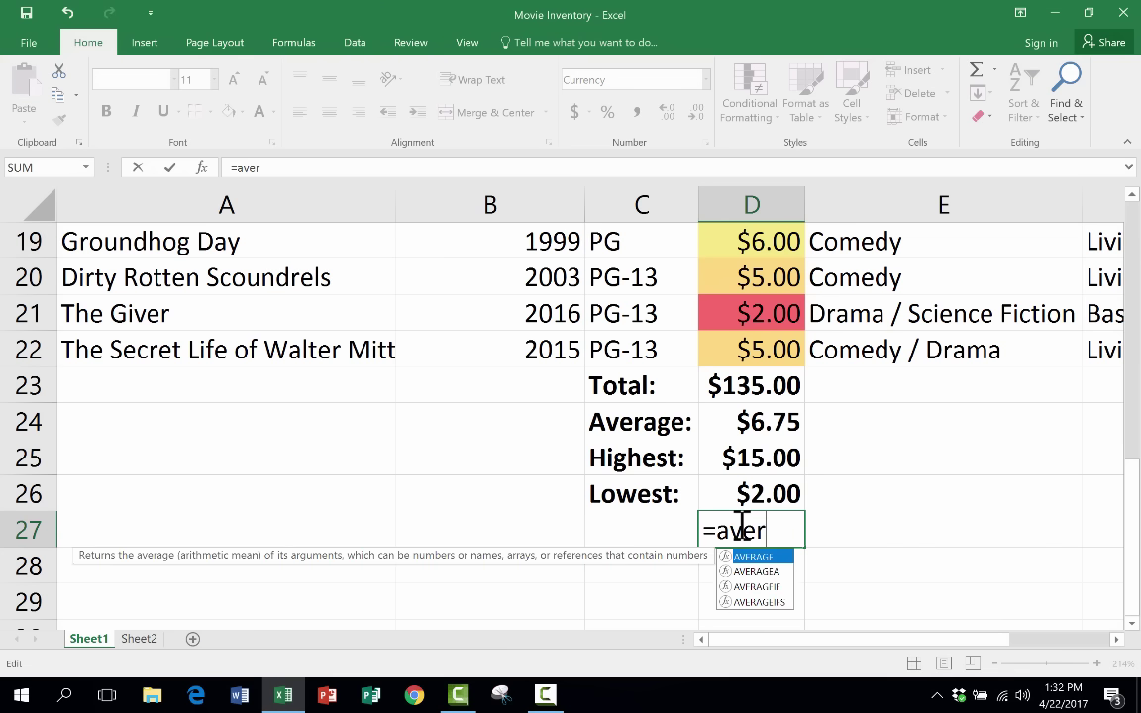
{"action": "key", "text": "BackSpace"}
{"action": "key", "text": "BackSpace"}
{"action": "key", "text": "BackSpace"}
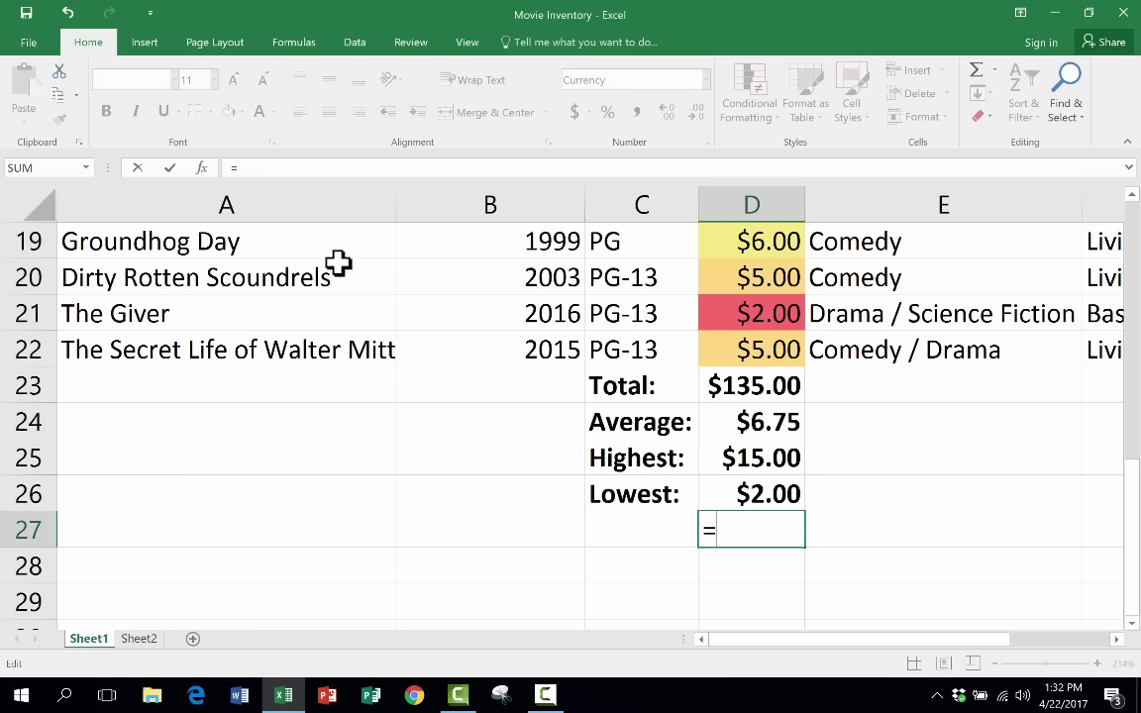
{"action": "type", "text": "averag"}
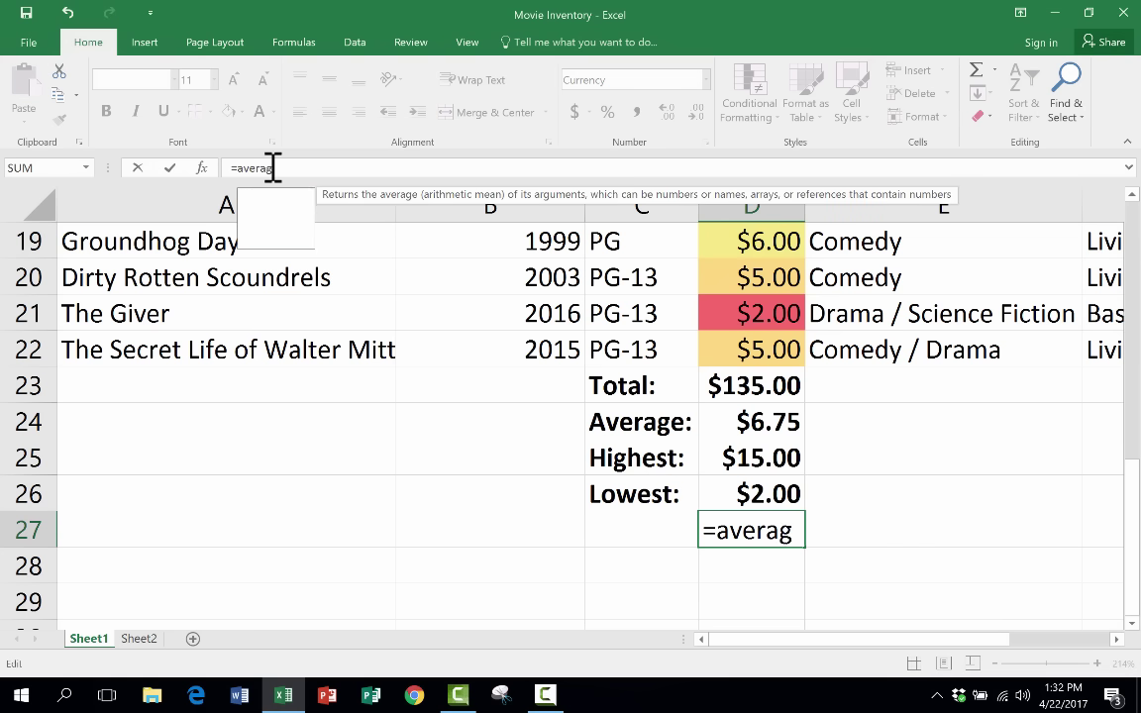
{"action": "key", "text": "BackSpace"}
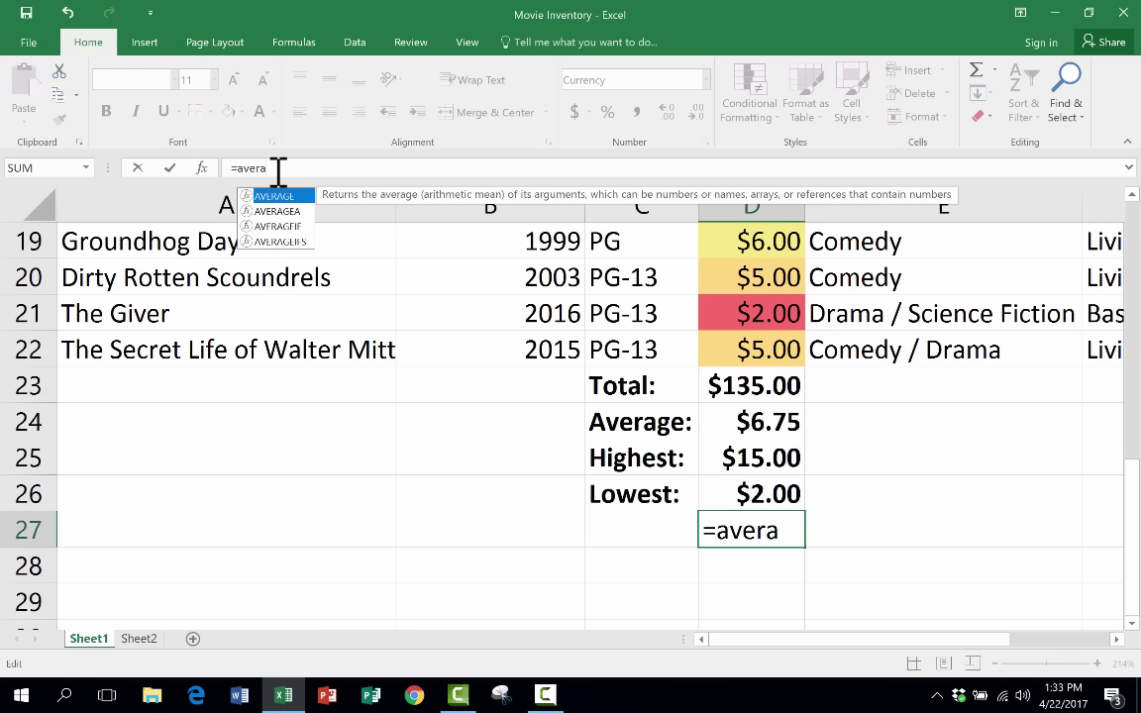
{"action": "key", "text": "BackSpace"}
{"action": "key", "text": "BackSpace"}
{"action": "key", "text": "BackSpace"}
{"action": "key", "text": "BackSpace"}
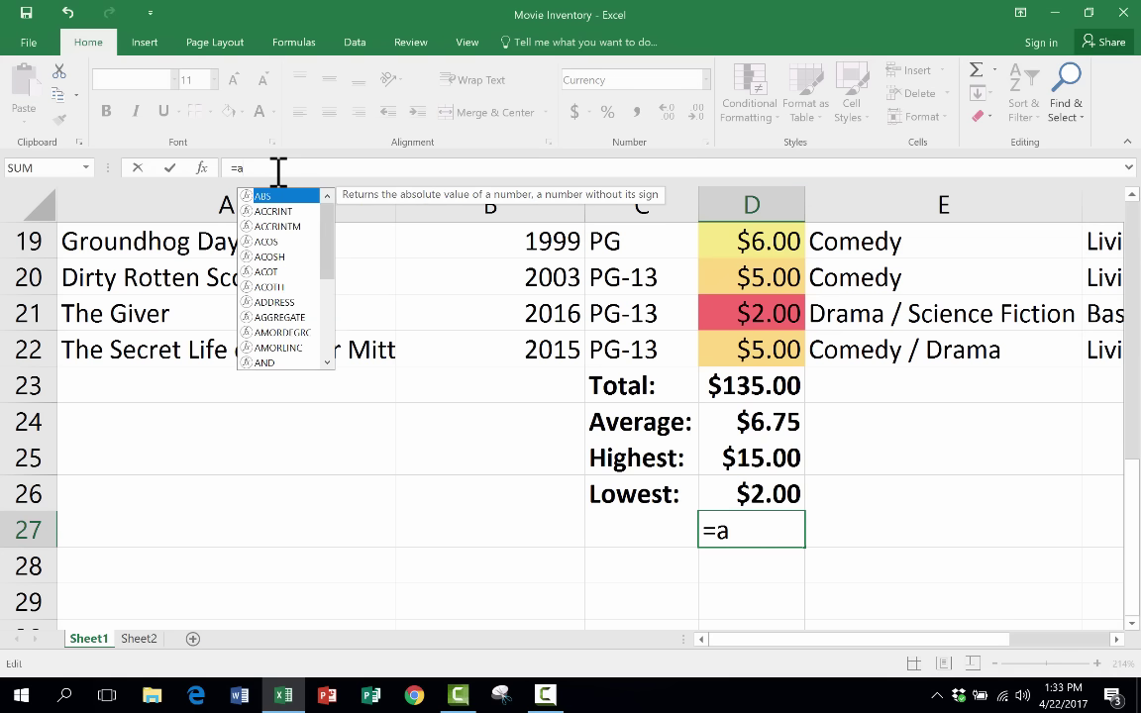
{"action": "key", "text": "BackSpace"}
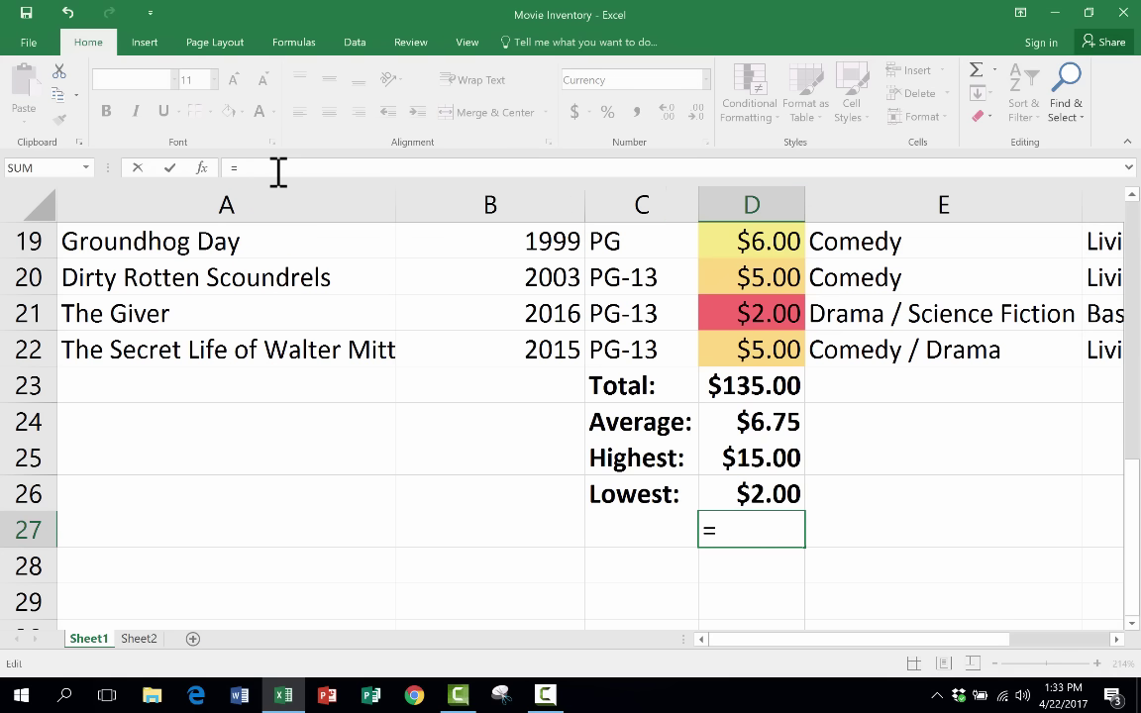
- Browse the available functions by category, including Math & Trig, Lookup & Reference, Logical, Recently Used, Financial and Text
{"action": "left_click", "coordinate": [86, 166]}
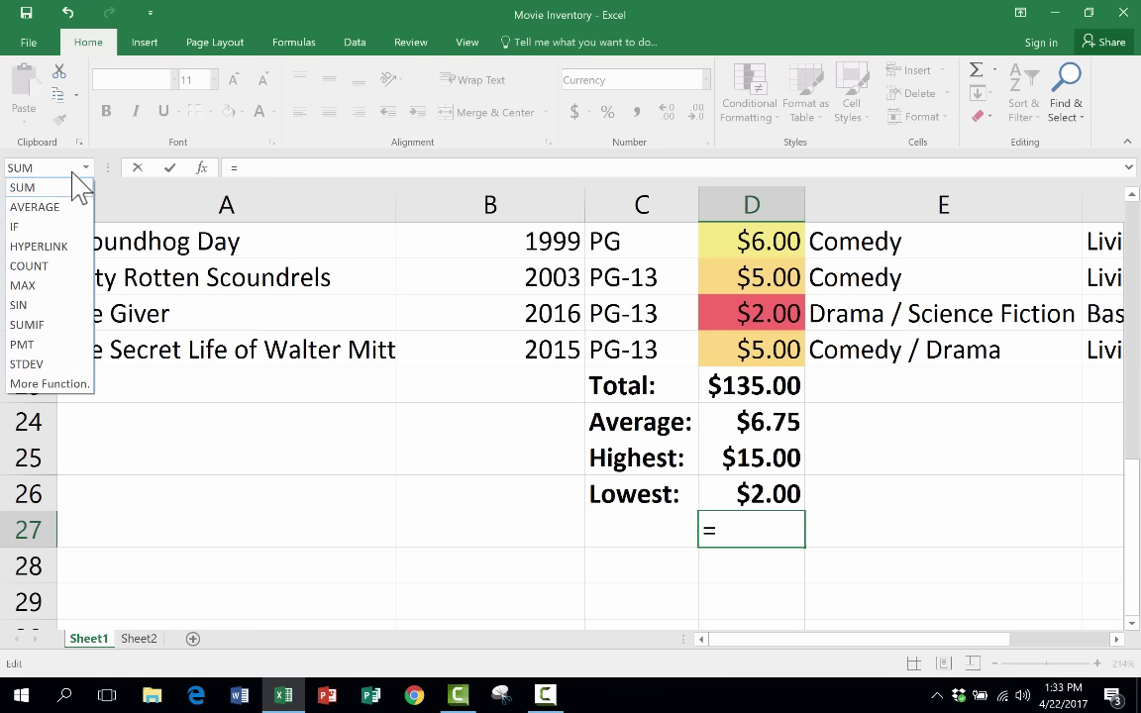
{"action": "left_click", "coordinate": [87, 168]}
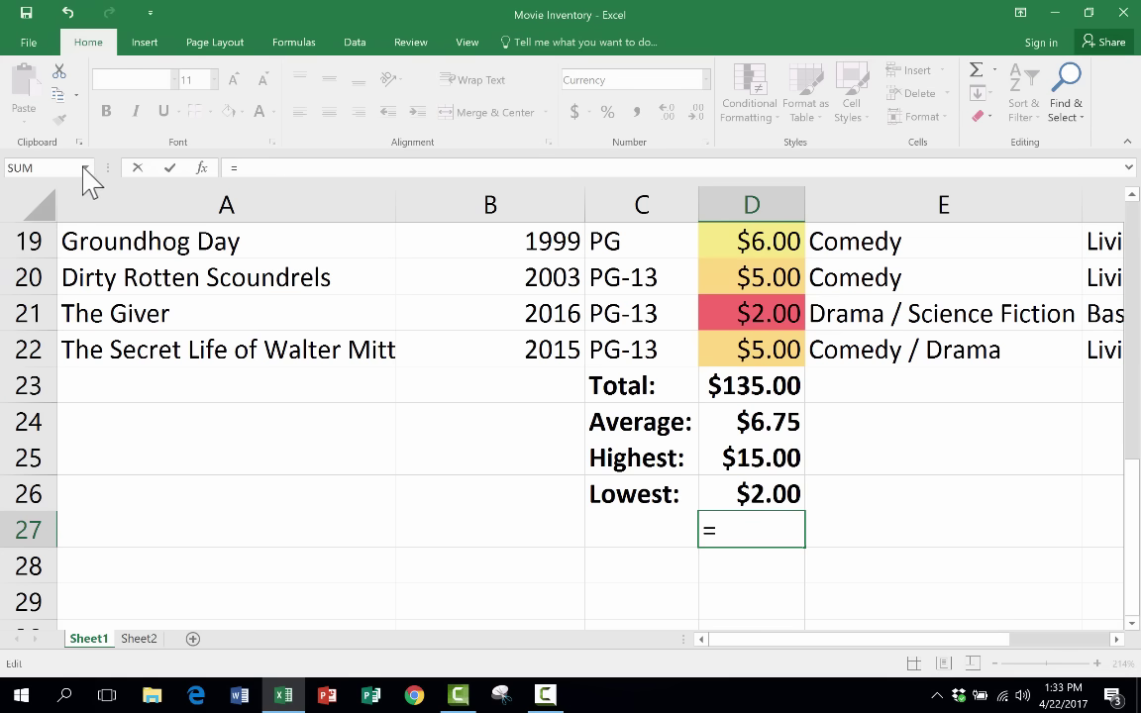
{"action": "left_click", "coordinate": [295, 42]}
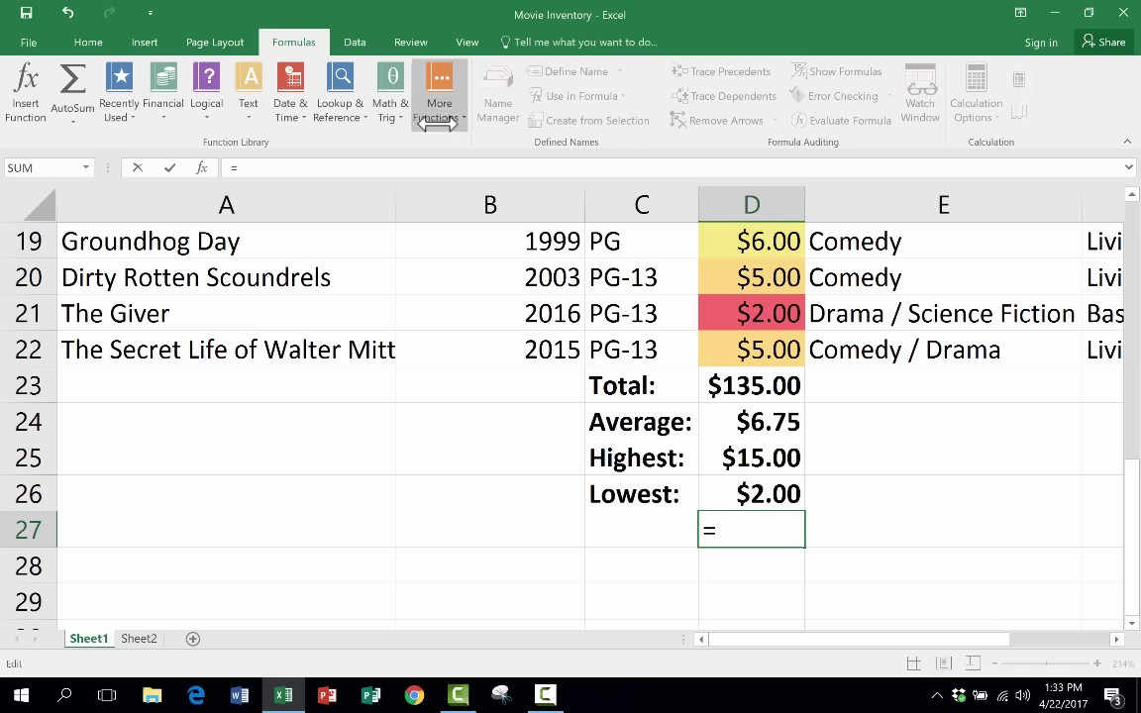
{"action": "left_click", "coordinate": [388, 118]}
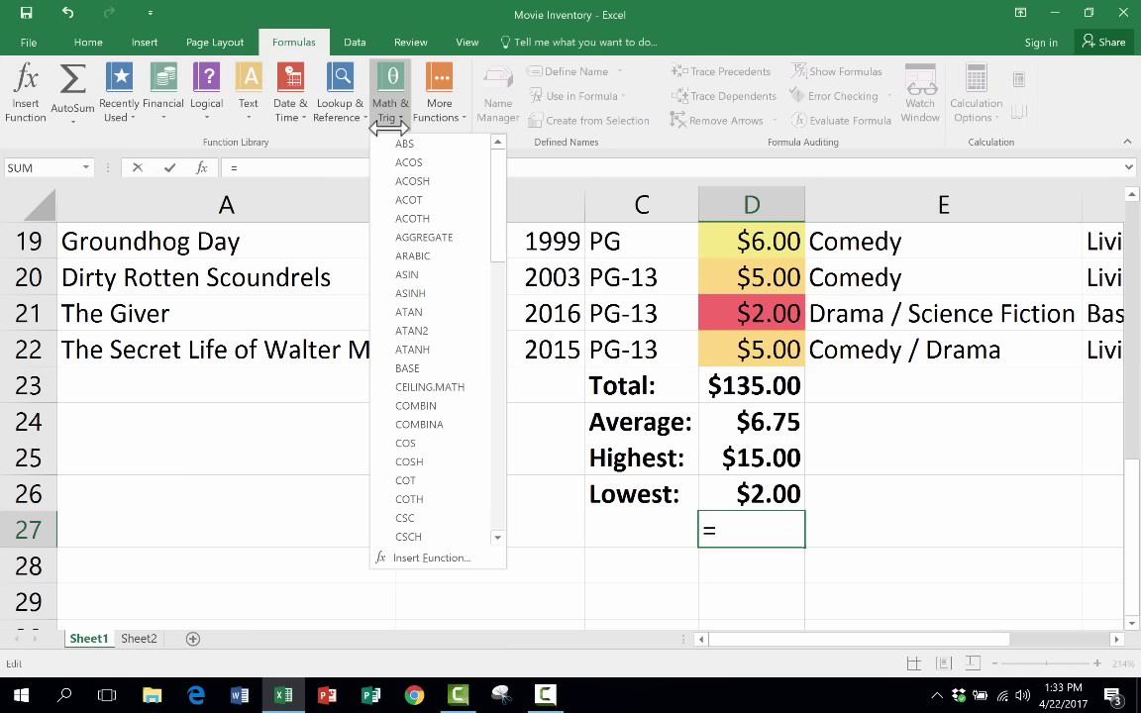
{"action": "left_click", "coordinate": [340, 109]}
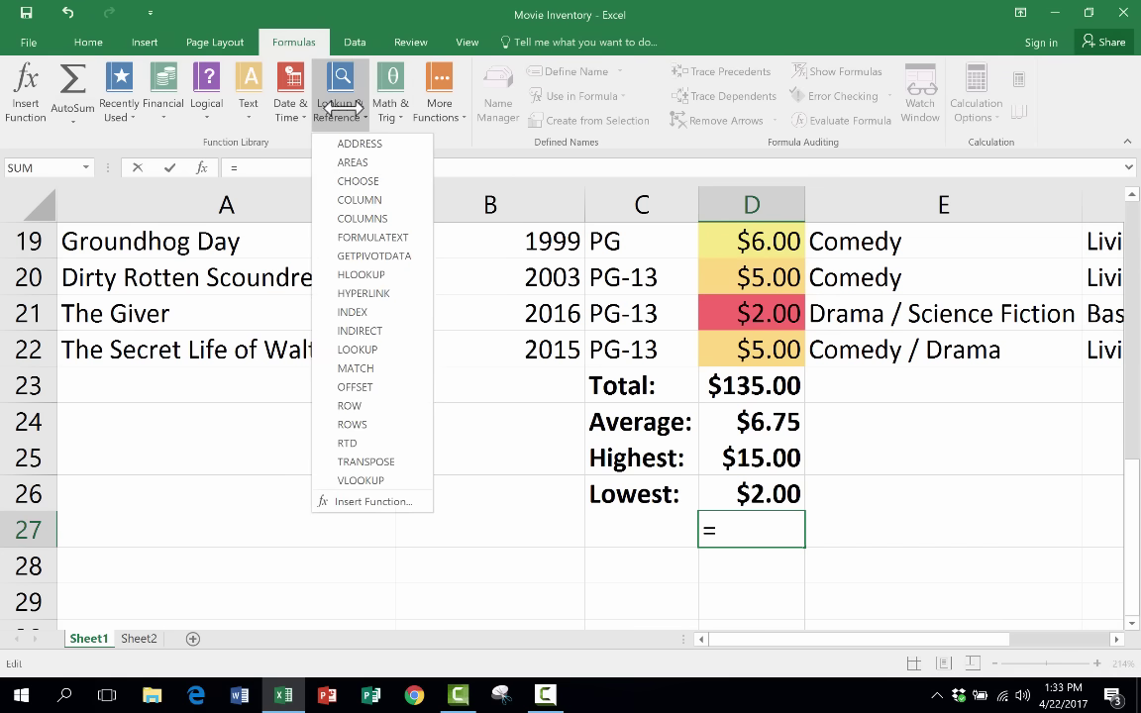
{"action": "left_click", "coordinate": [243, 101]}
{"action": "left_click", "coordinate": [206, 107]}
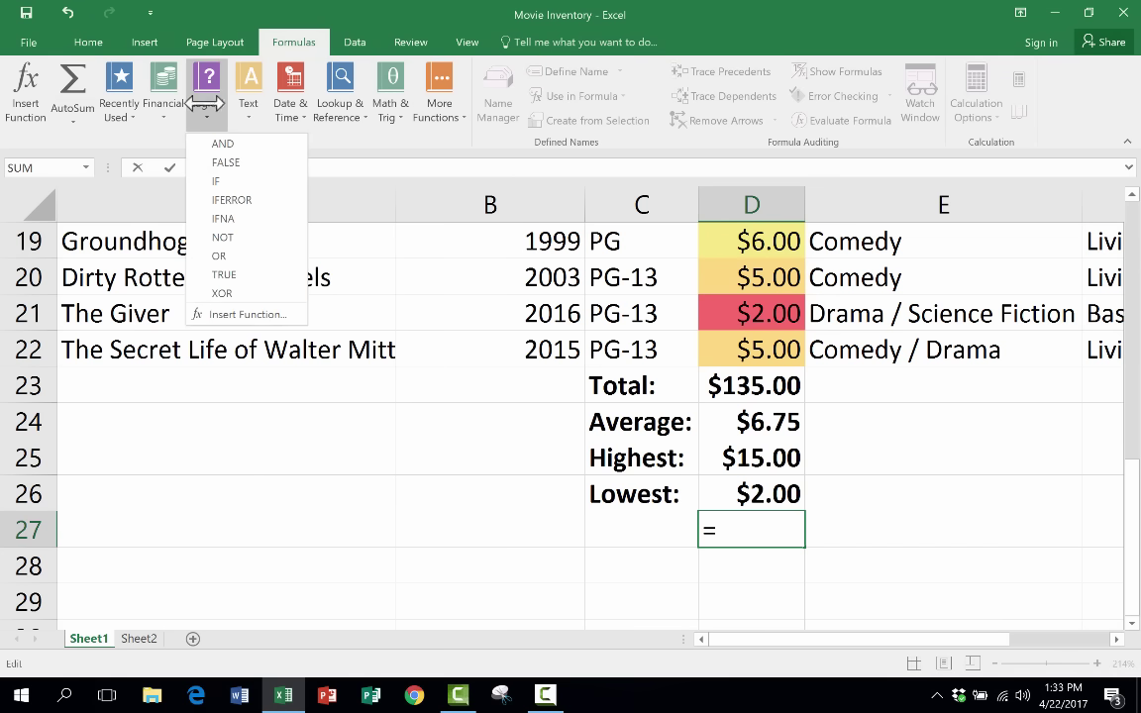
{"action": "left_click", "coordinate": [116, 107]}
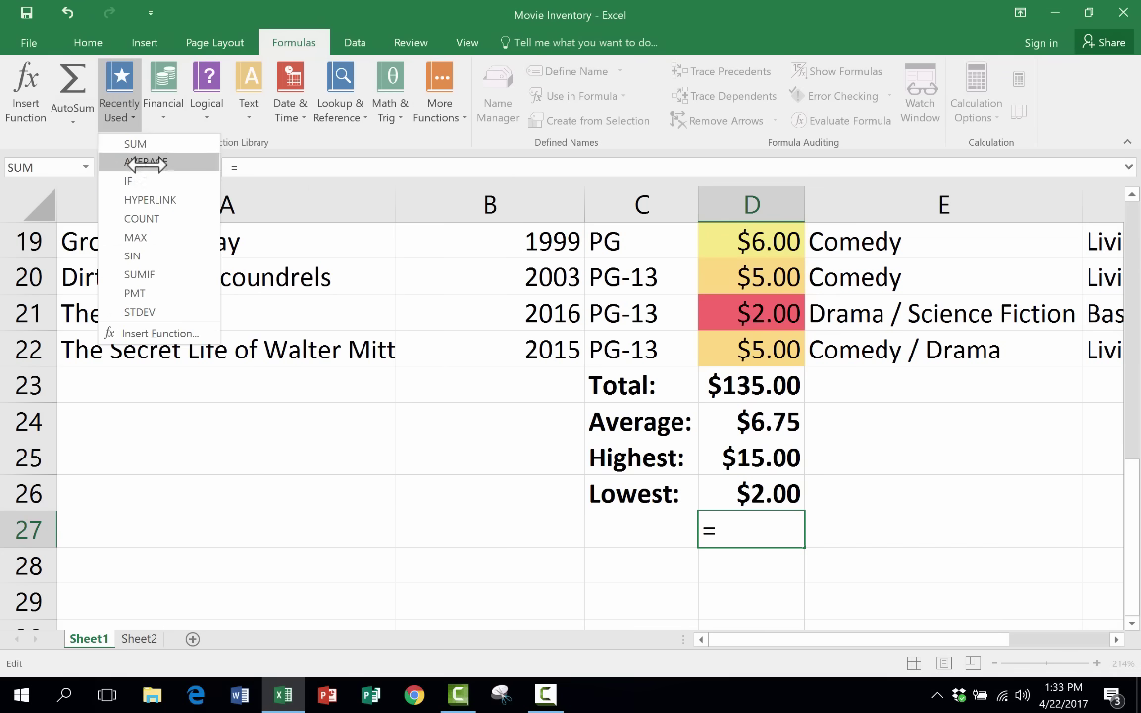
{"action": "left_click", "coordinate": [164, 107]}
{"action": "left_click", "coordinate": [163, 107]}
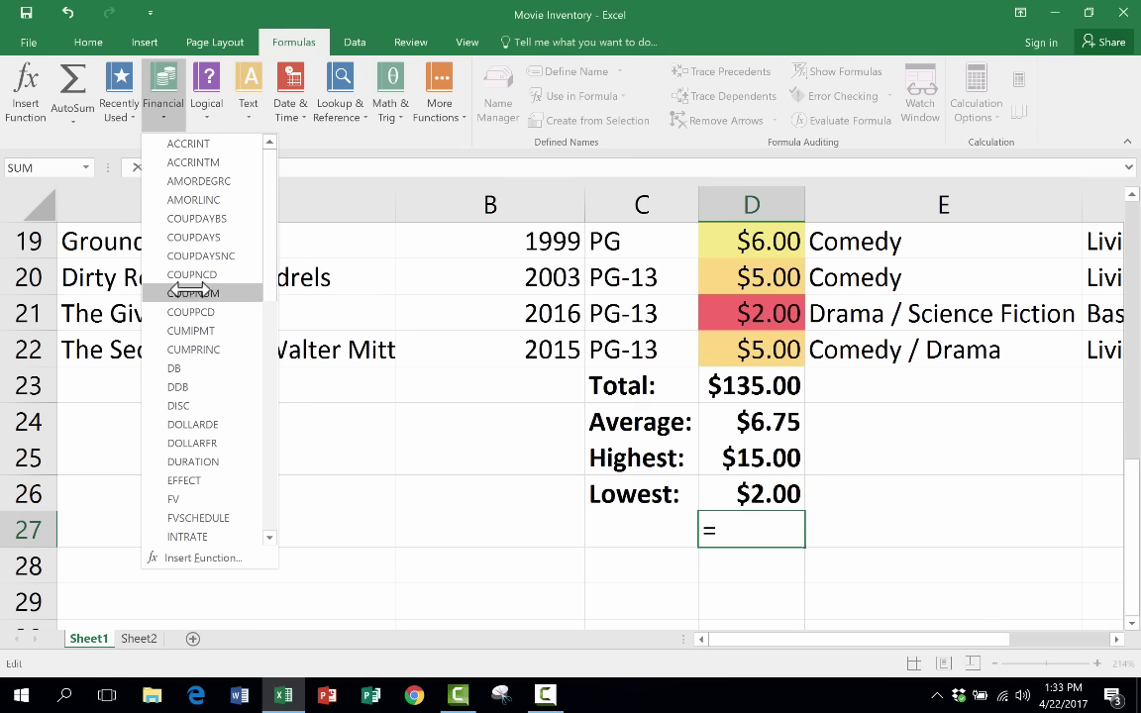
{"action": "scroll", "coordinate": [191, 294], "scroll_direction": "down", "scroll_amount": 10}
{"action": "left_click", "coordinate": [248, 107]}
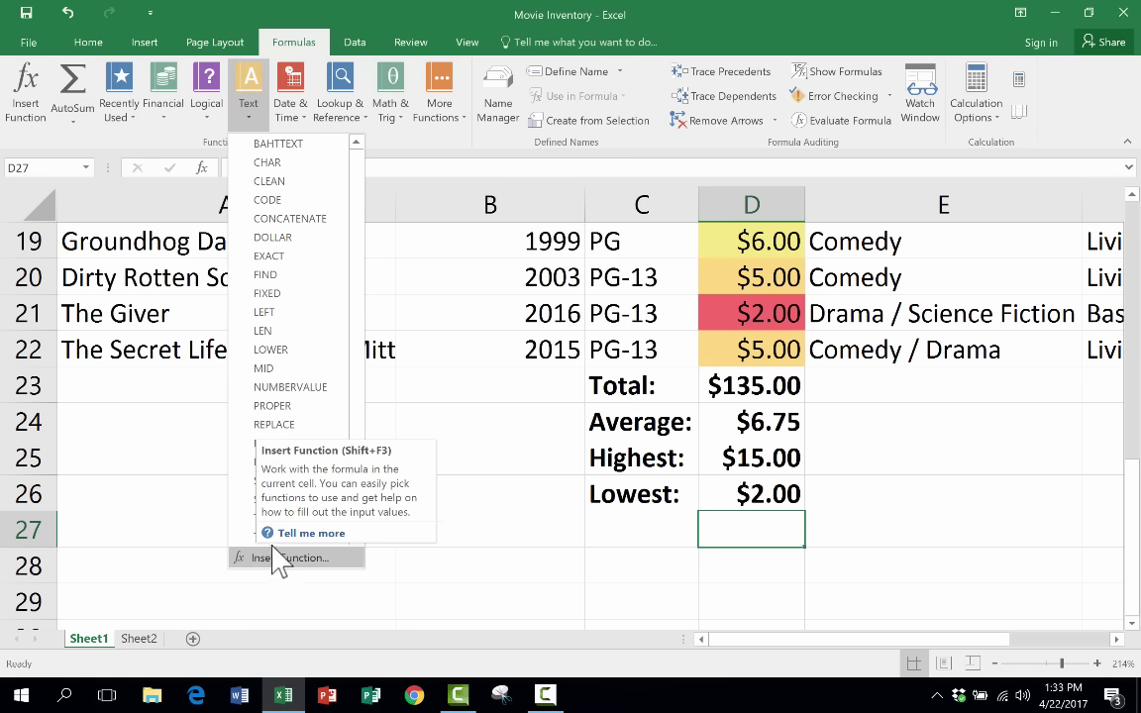
{"action": "scroll", "coordinate": [273, 549], "scroll_direction": "down", "scroll_amount": 2}
- Search the Insert Function dialog for "count" and close it without inserting a function
{"action": "left_click", "coordinate": [208, 107]}
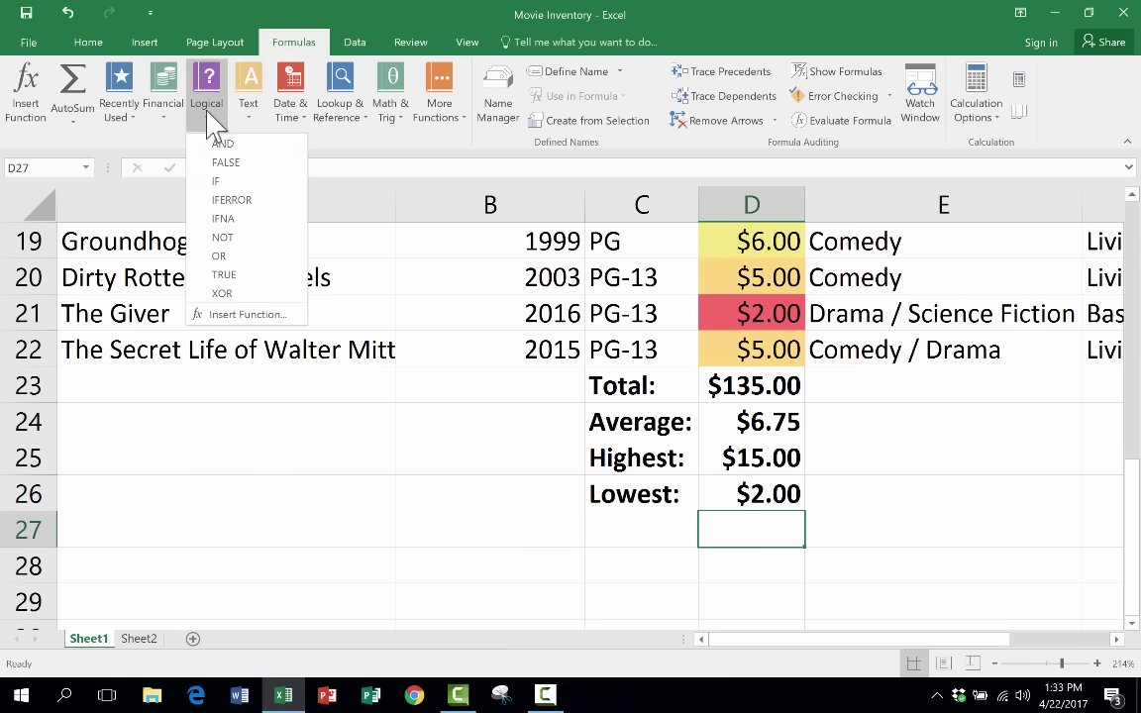
{"action": "left_click", "coordinate": [237, 314]}
{"action": "left_click", "coordinate": [437, 205]}
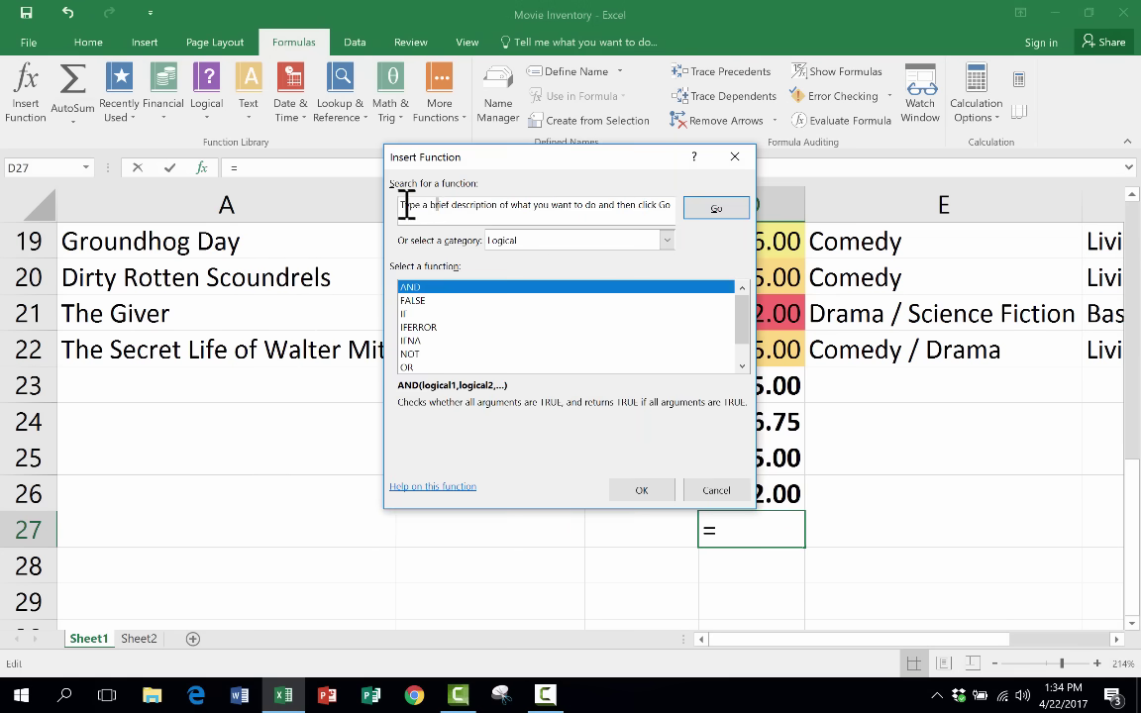
{"action": "left_click_drag", "start_coordinate": [401, 205], "coordinate": [702, 208]}
{"action": "key", "text": "BackSpace"}
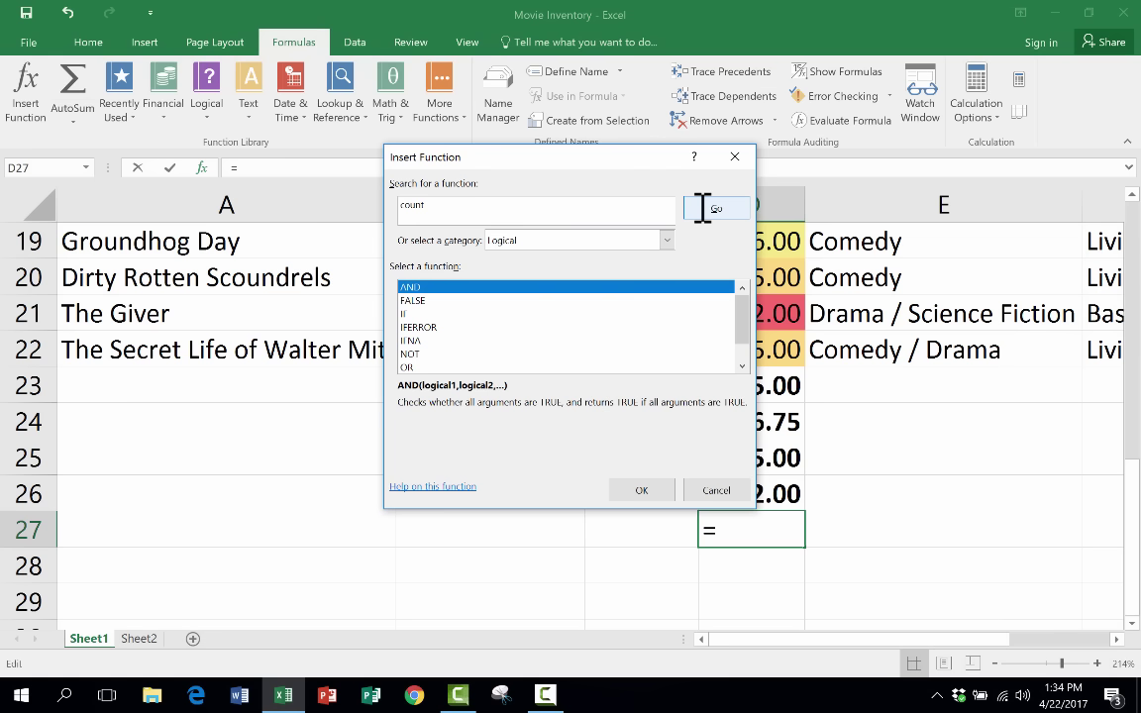
{"action": "left_click", "coordinate": [705, 209]}
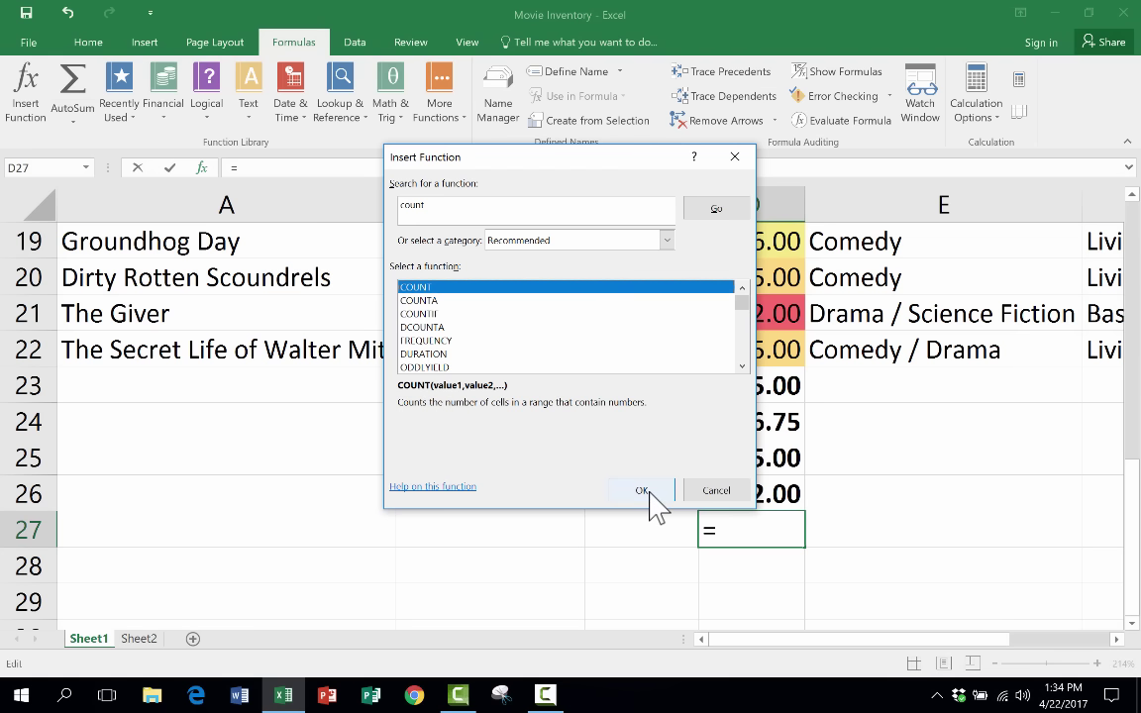
{"action": "left_click", "coordinate": [735, 157]}
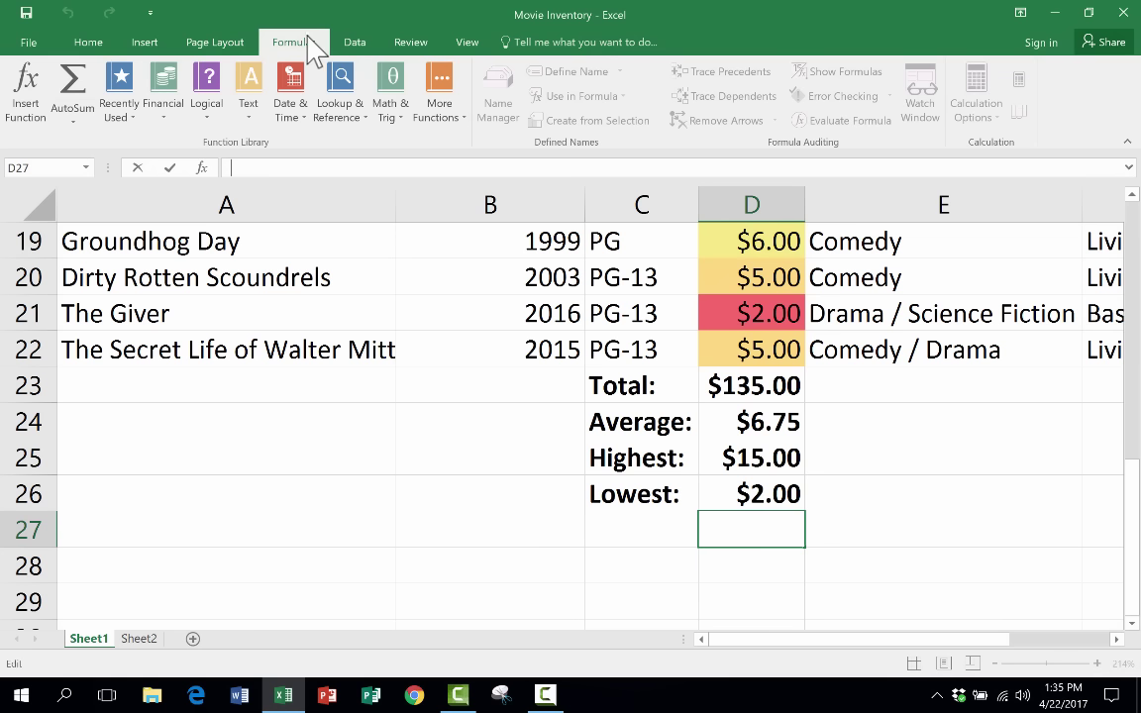
{"action": "left_click", "coordinate": [206, 119]}
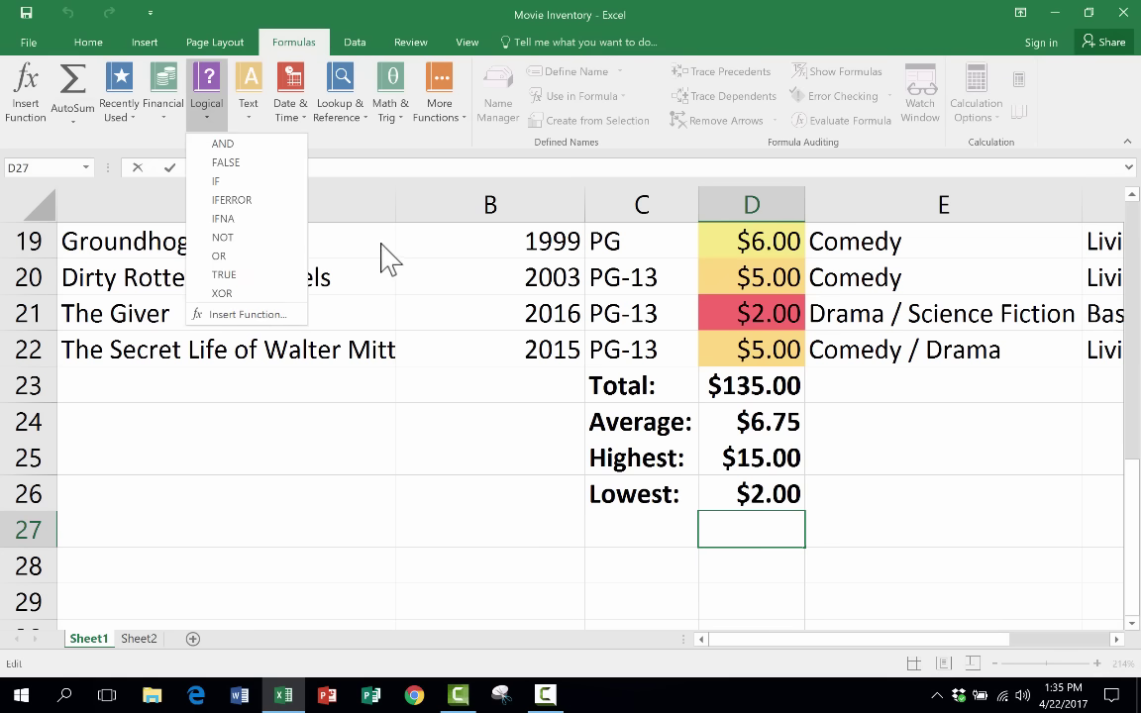
{"action": "left_click", "coordinate": [398, 203]}
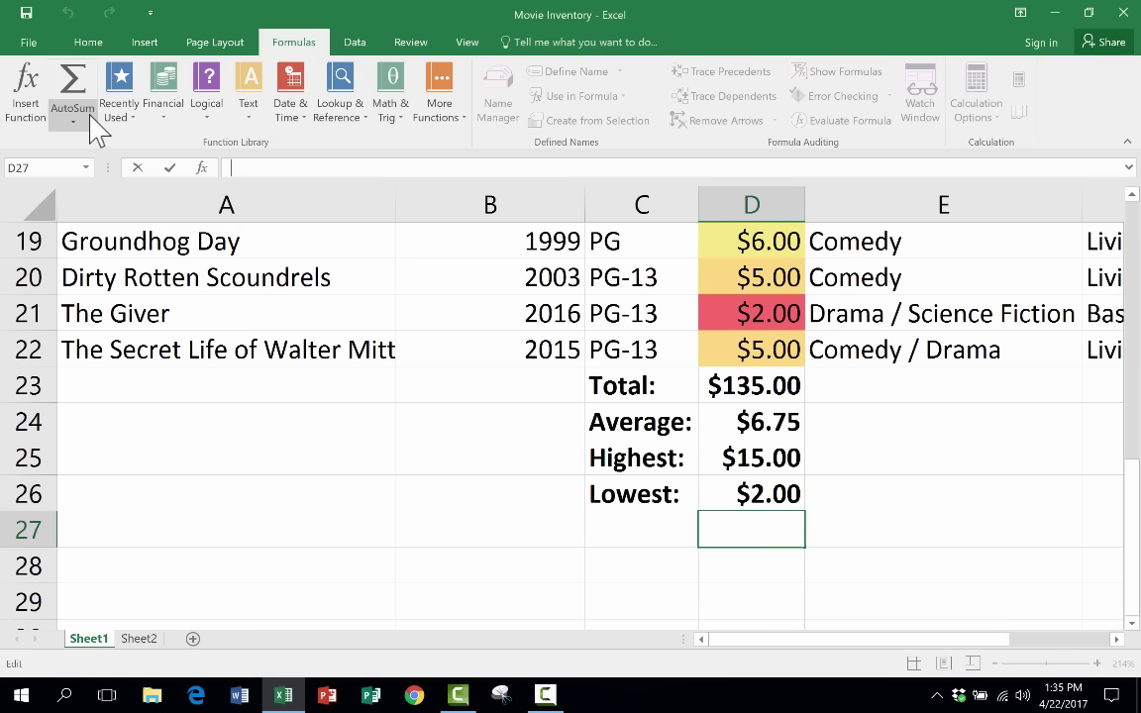
{"action": "left_click", "coordinate": [28, 94]}
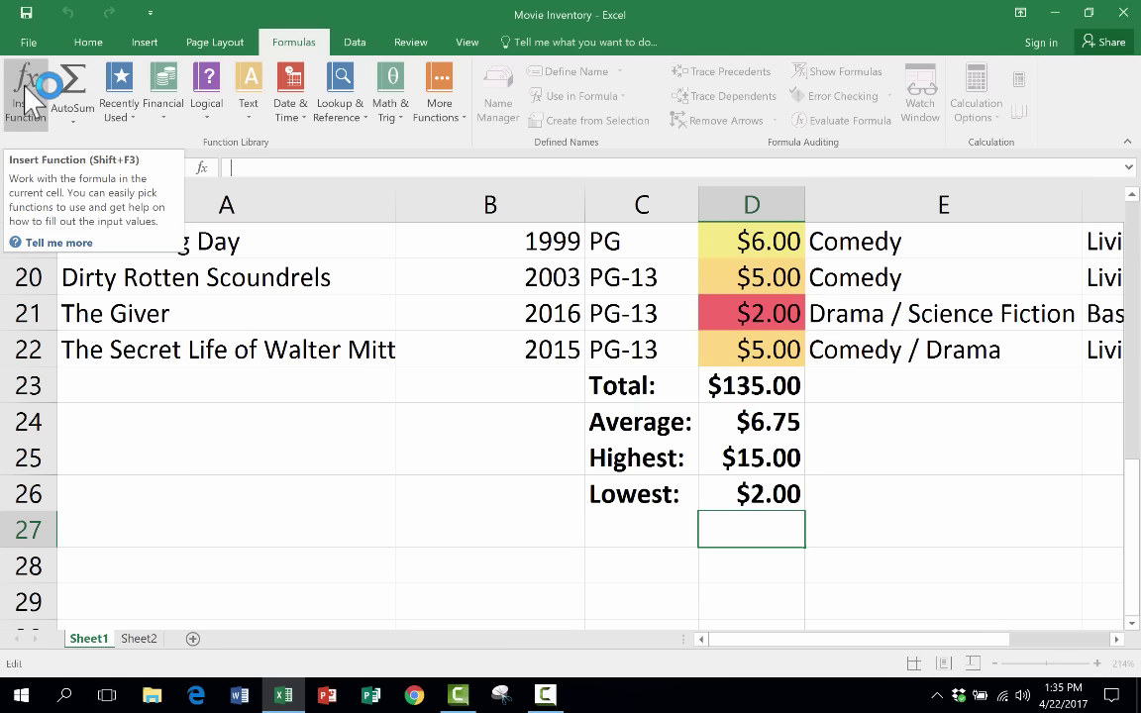
{"action": "left_click", "coordinate": [716, 489]}
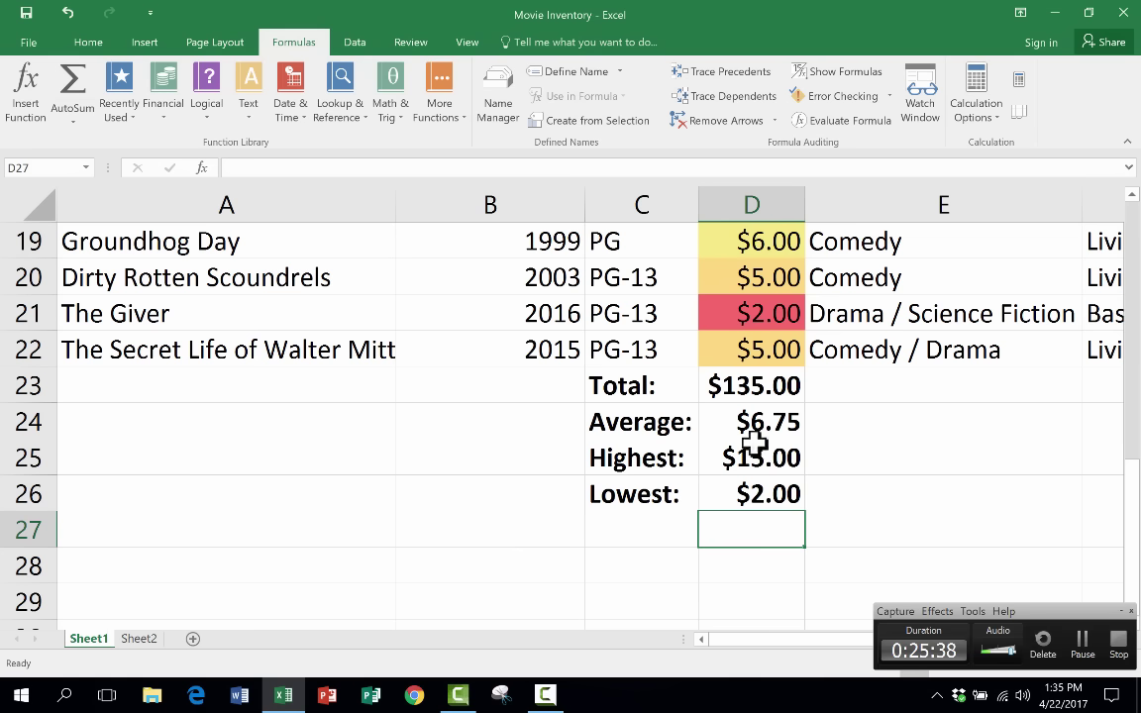
{"action": "left_click", "coordinate": [931, 356]}
- Fill the year in B22 down into the empty cells below it in the Date Purchased column
{"action": "left_click", "coordinate": [543, 349]}
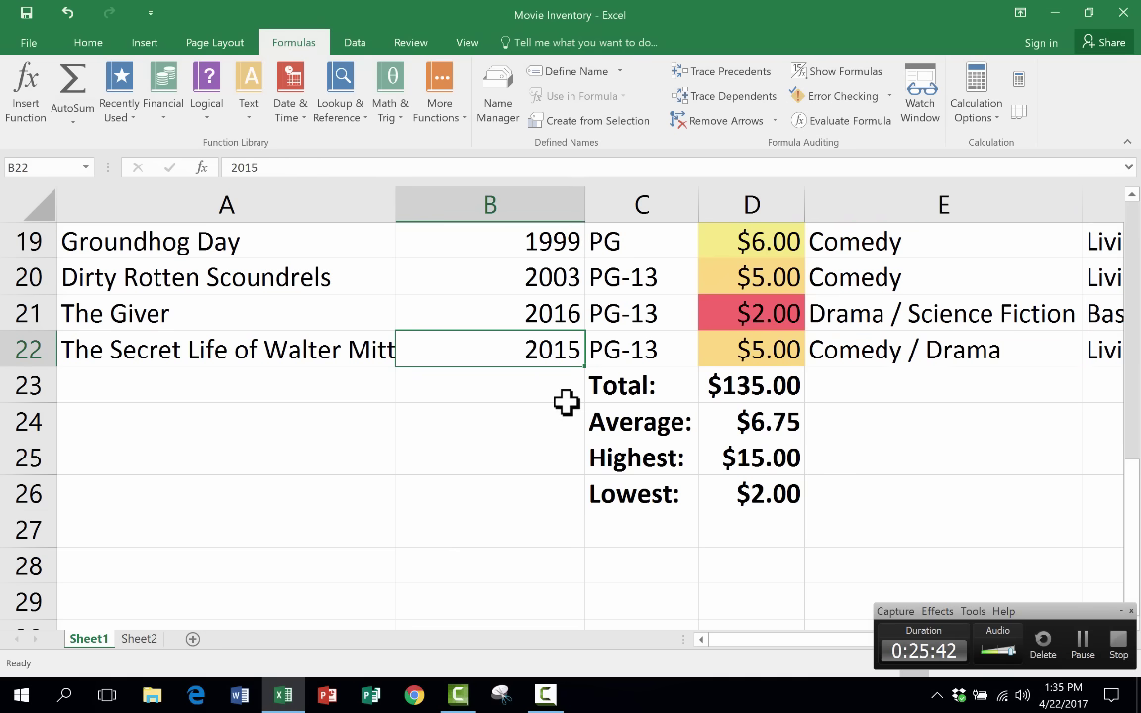
{"action": "scroll", "coordinate": [565, 401], "scroll_direction": "up", "scroll_amount": 1}
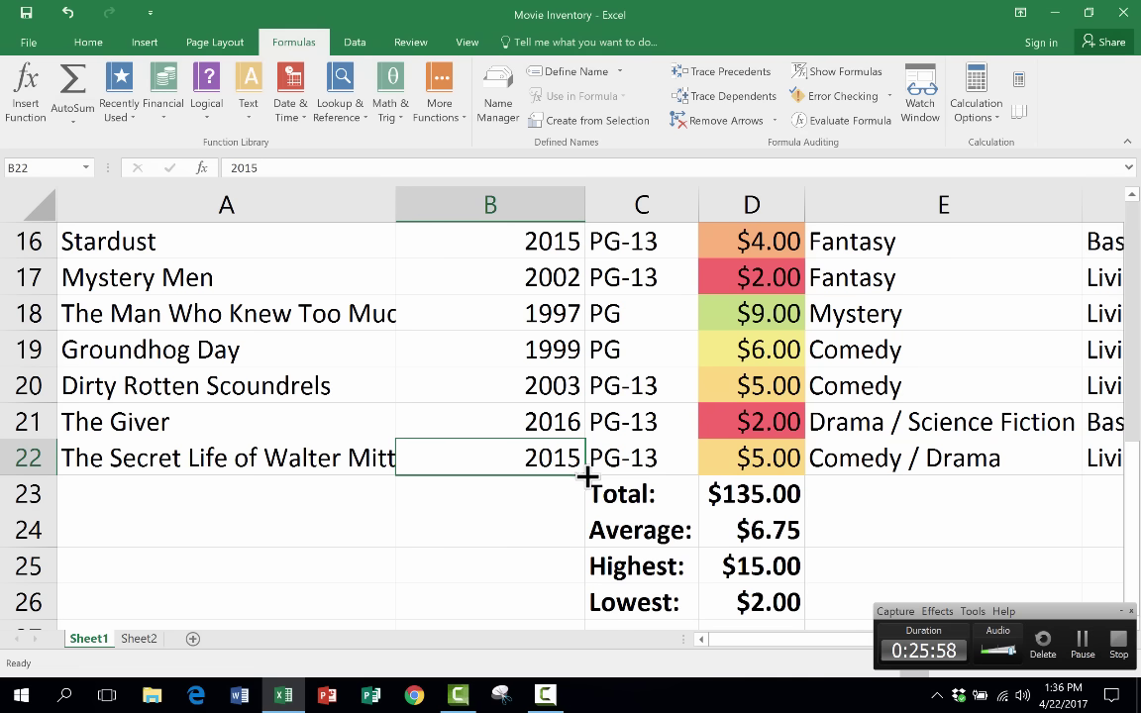
{"action": "scroll", "coordinate": [586, 476], "scroll_direction": "down", "scroll_amount": 6}
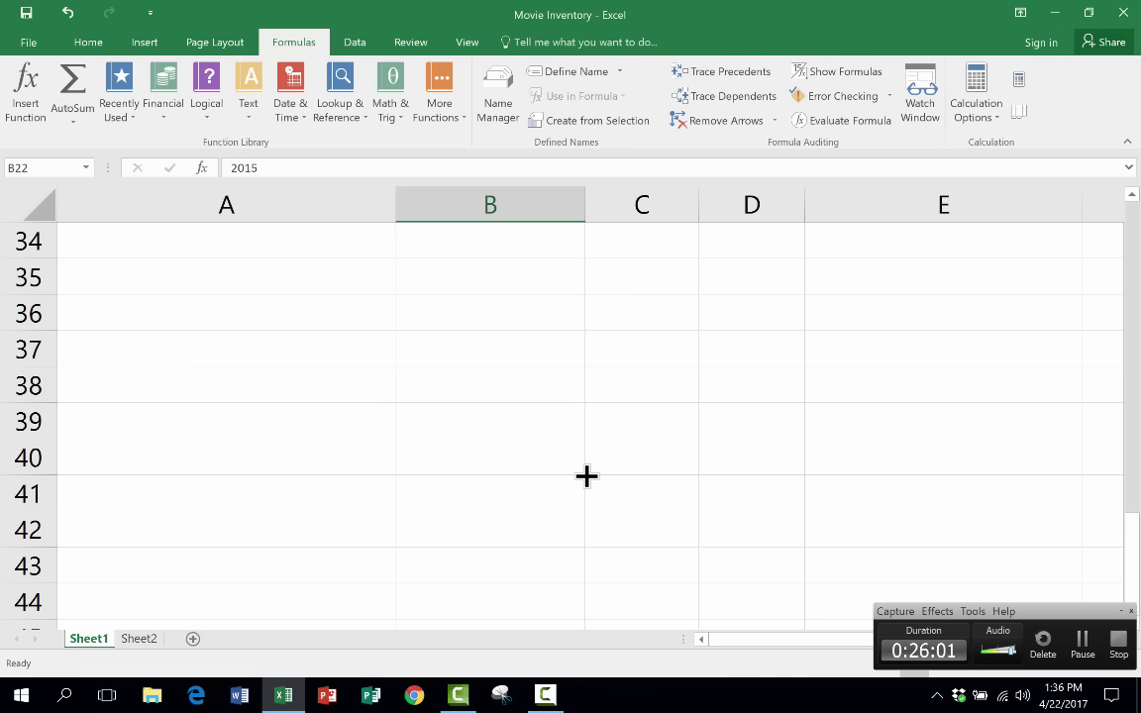
{"action": "scroll", "coordinate": [586, 477], "scroll_direction": "up", "scroll_amount": 7}
{"action": "scroll", "coordinate": [585, 485], "scroll_direction": "down", "scroll_amount": 1}
{"action": "scroll", "coordinate": [583, 505], "scroll_direction": "down", "scroll_amount": 2}
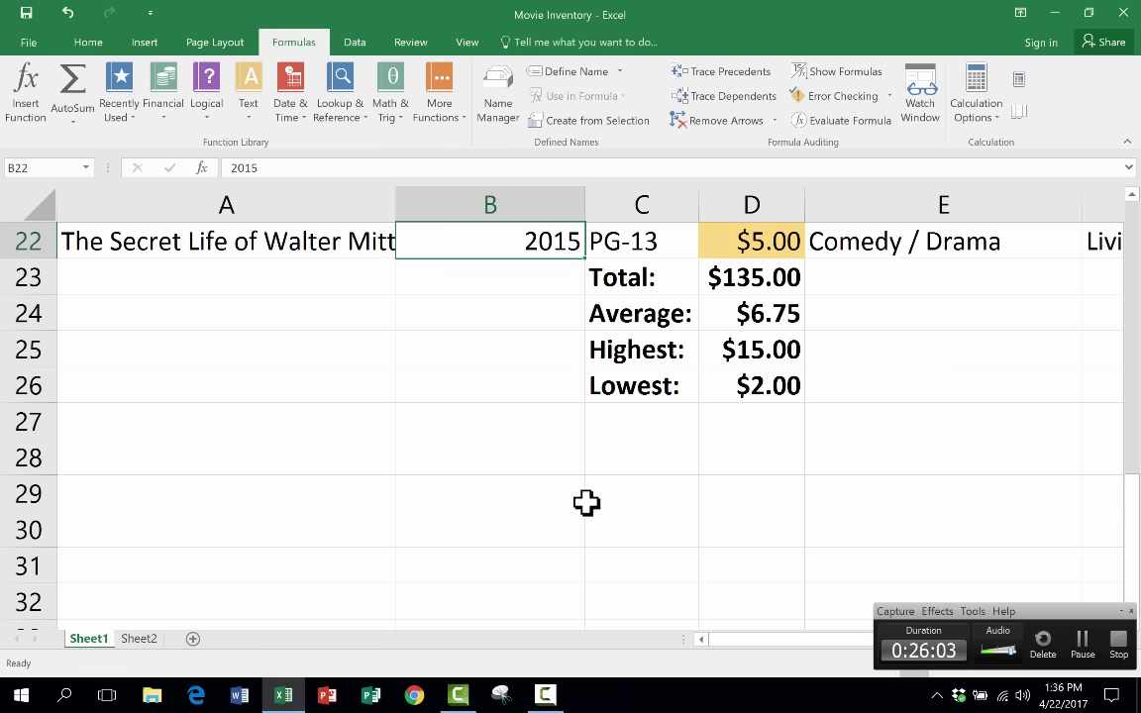
{"action": "scroll", "coordinate": [587, 260], "scroll_direction": "up", "scroll_amount": 1}
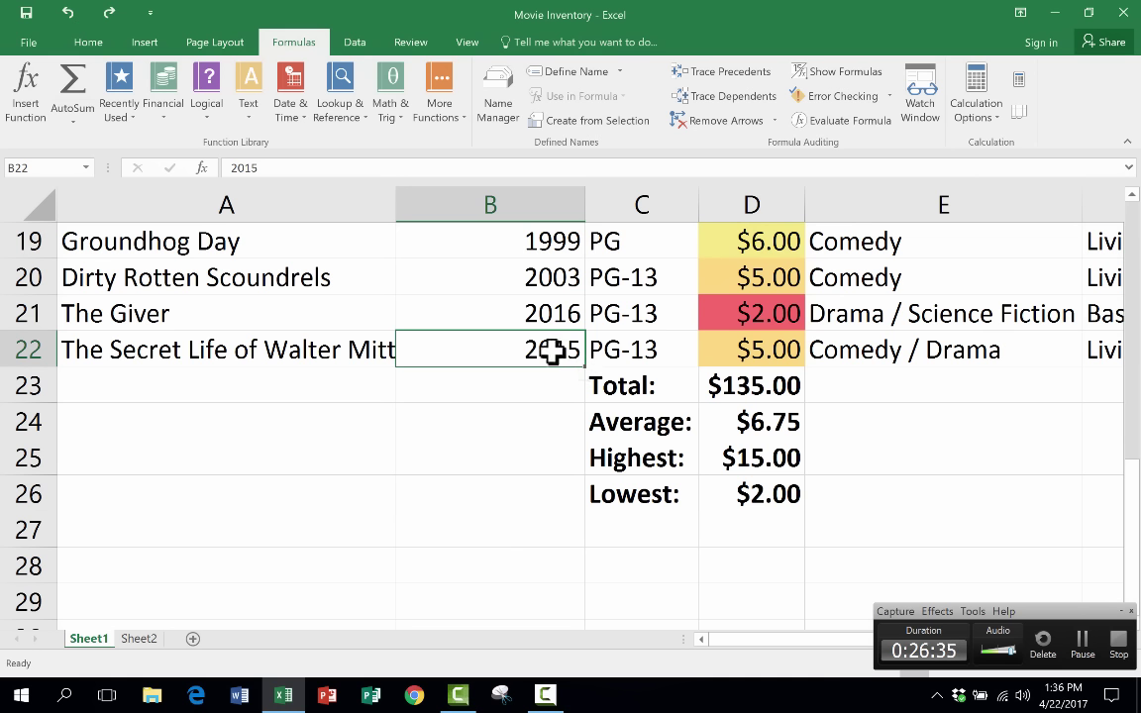
{"action": "left_click_drag", "start_coordinate": [584, 371], "coordinate": [598, 532]}
{"action": "scroll", "coordinate": [639, 469], "scroll_direction": "up", "scroll_amount": 8}
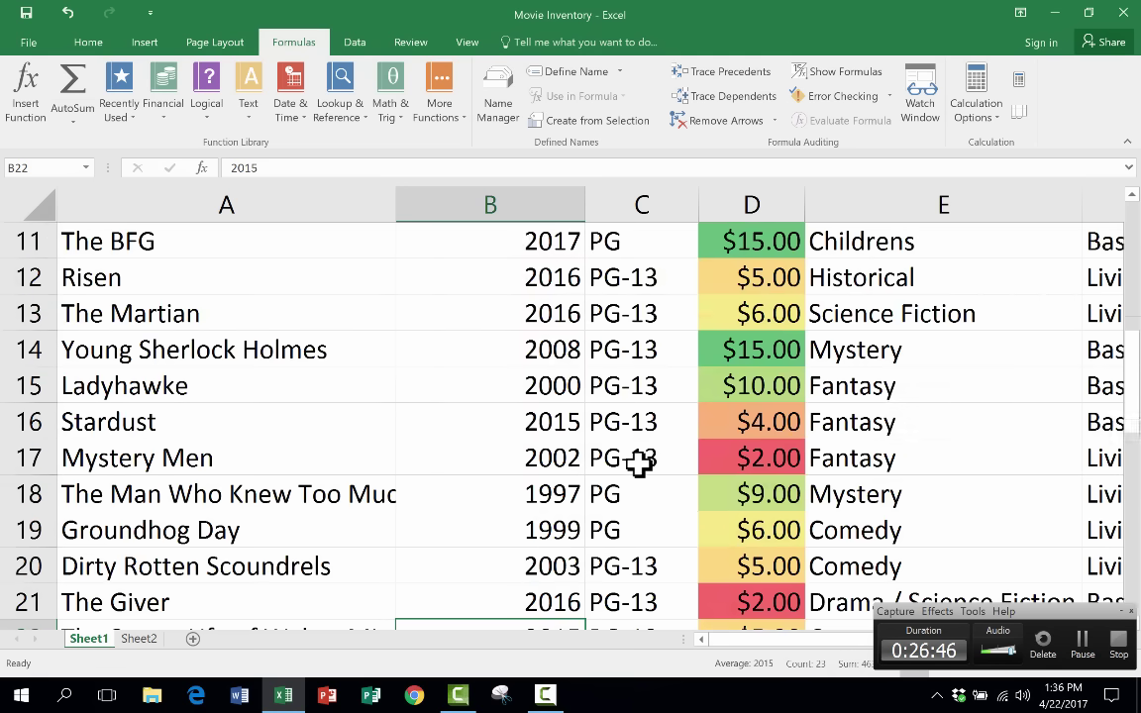
{"action": "scroll", "coordinate": [635, 462], "scroll_direction": "down", "scroll_amount": 1}
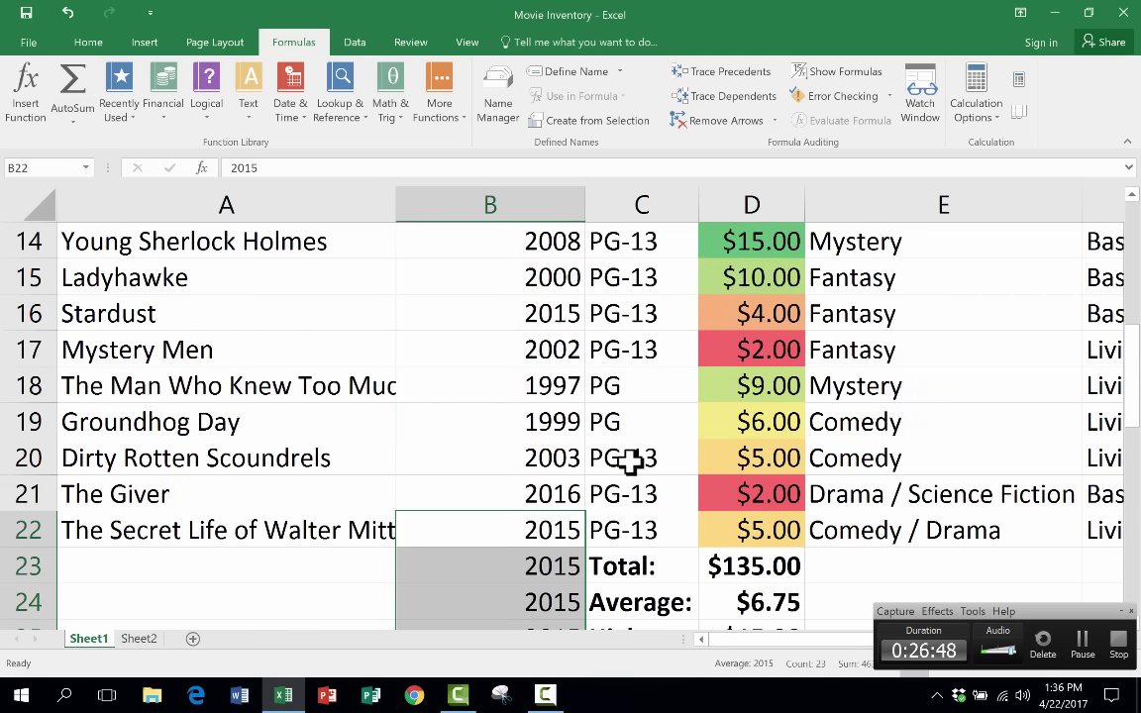
- Undo the year fills in column B so that only the original entries through row 22 are left
{"action": "key", "text": "ctrl+z"}
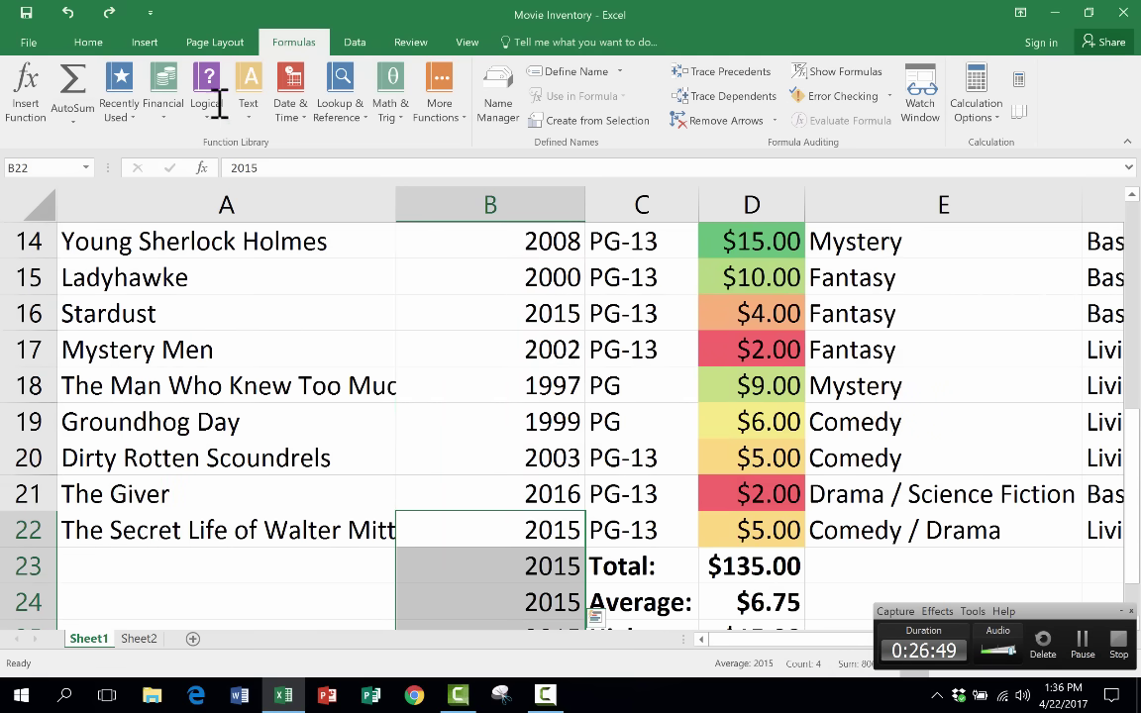
{"action": "left_click", "coordinate": [67, 12]}
{"action": "scroll", "coordinate": [466, 535], "scroll_direction": "down", "scroll_amount": 2}
- Fill the movie title in A22 down through A28 and undo that fill
{"action": "left_click", "coordinate": [275, 322]}
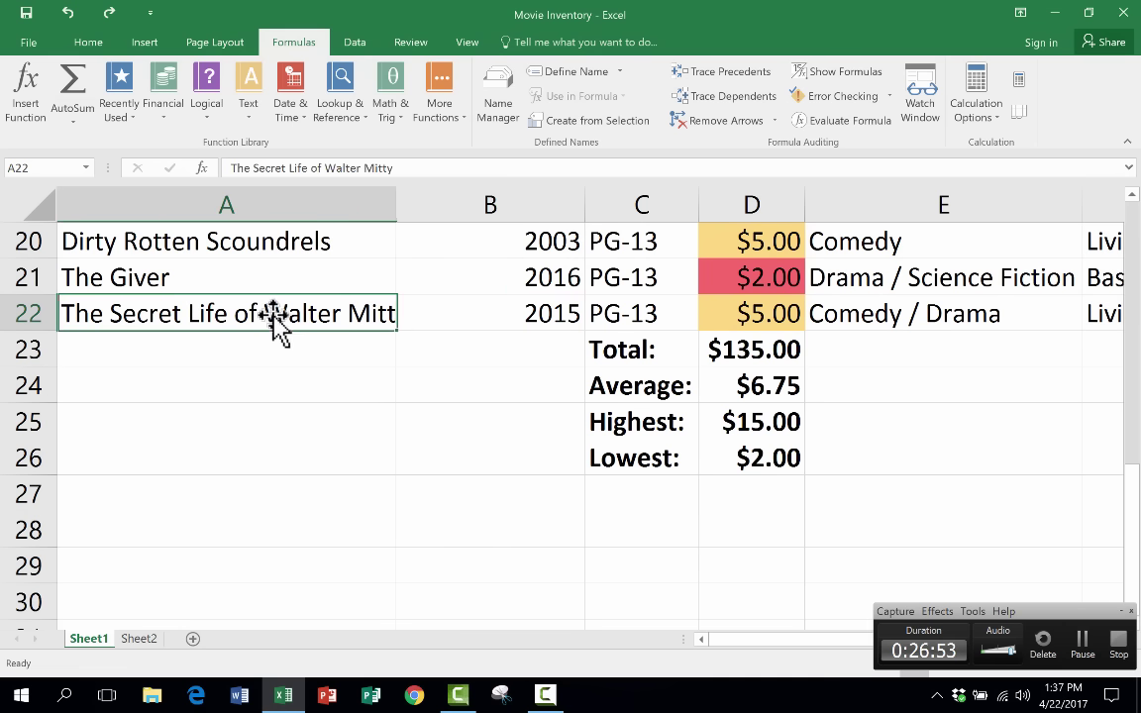
{"action": "left_click_drag", "start_coordinate": [396, 331], "coordinate": [407, 539]}
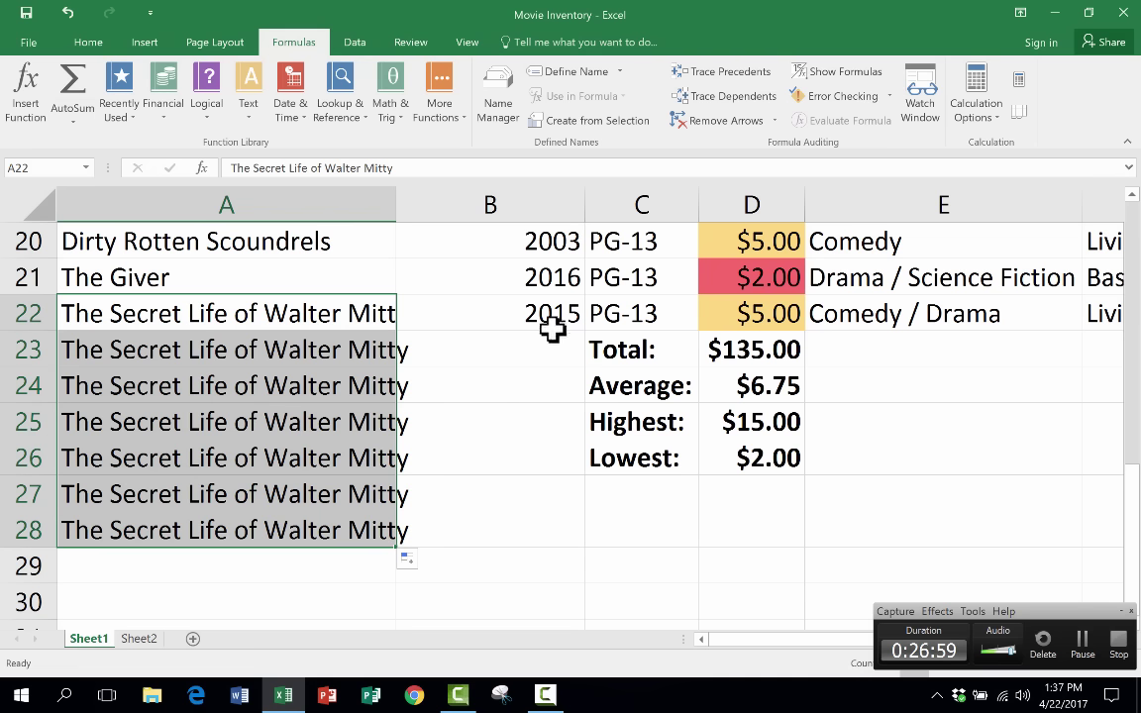
{"action": "left_click", "coordinate": [930, 530]}
{"action": "key", "text": "ctrl+z"}
- Extend the year series from B21:B22 down through B29, using both cells as the pattern
{"action": "left_click", "coordinate": [551, 341]}
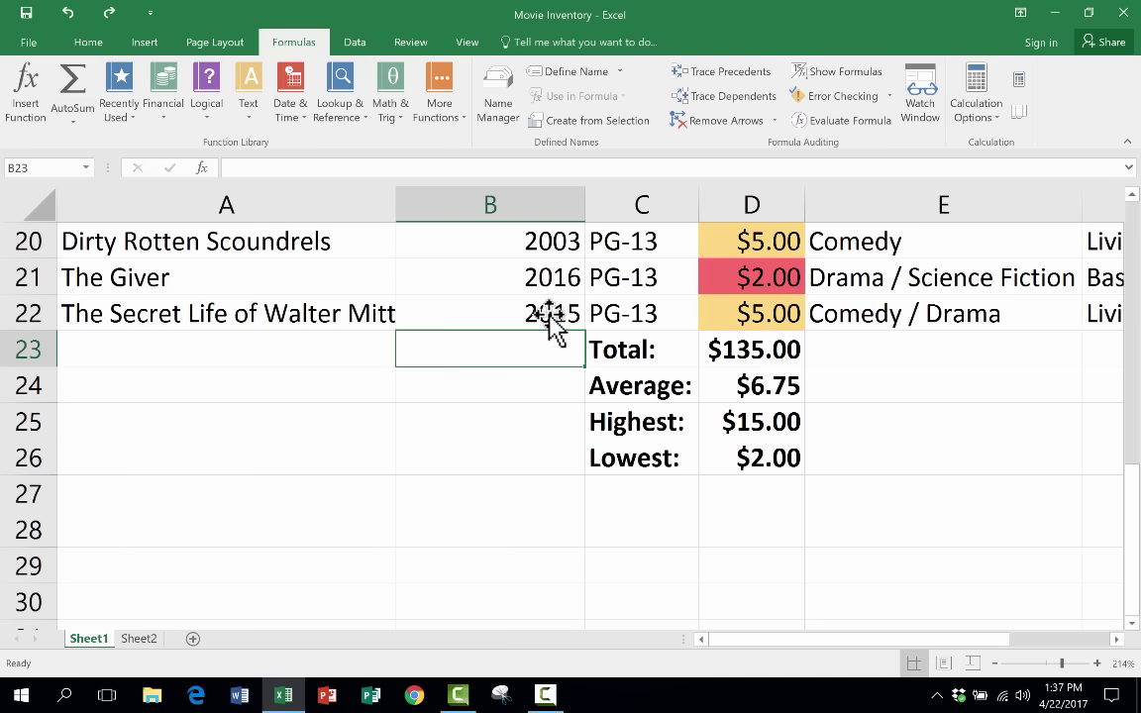
{"action": "left_click", "coordinate": [551, 279]}
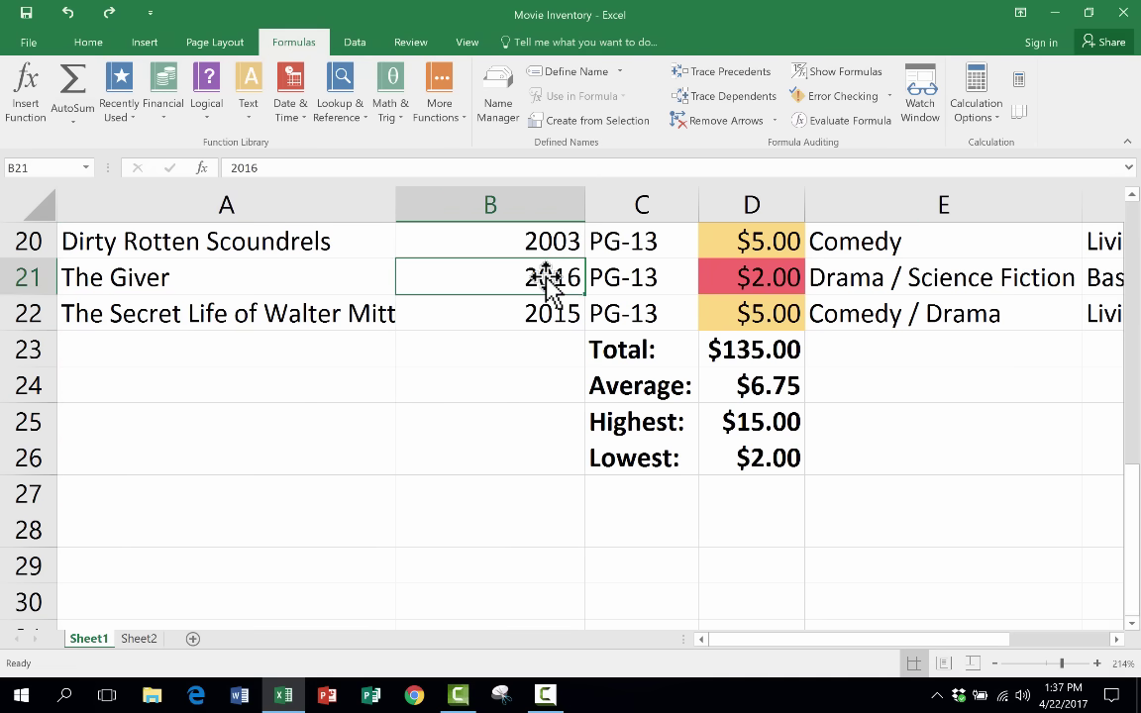
{"action": "left_click_drag", "start_coordinate": [545, 280], "coordinate": [555, 318]}
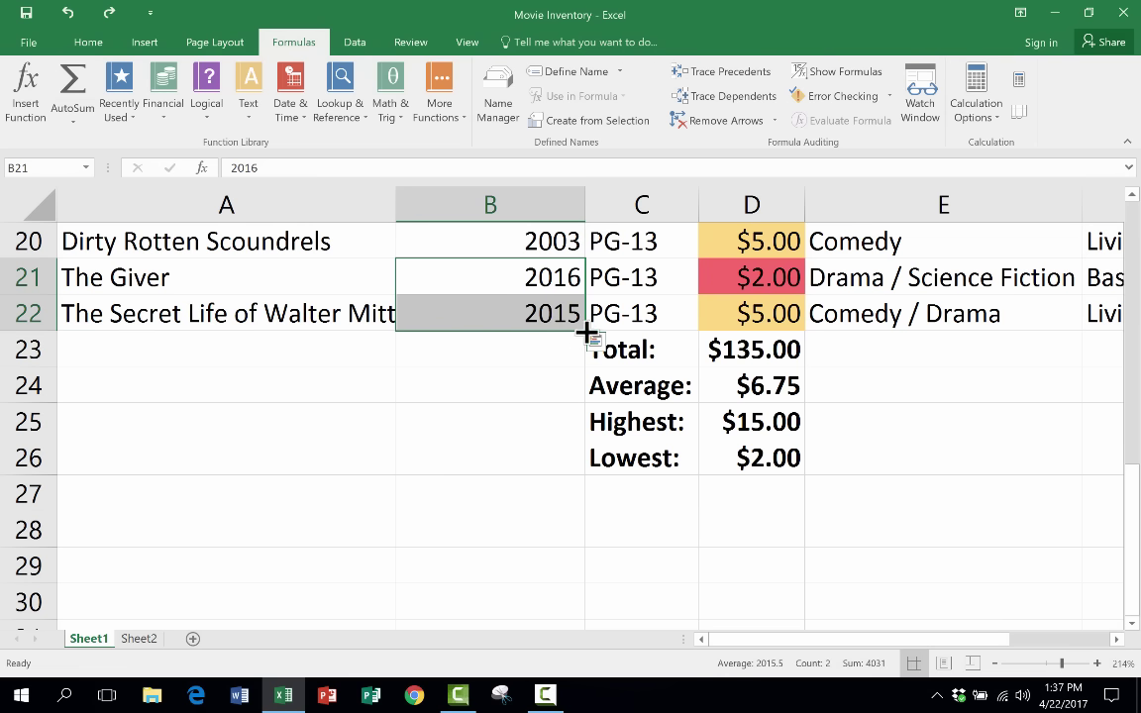
{"action": "left_click_drag", "start_coordinate": [586, 334], "coordinate": [598, 562]}
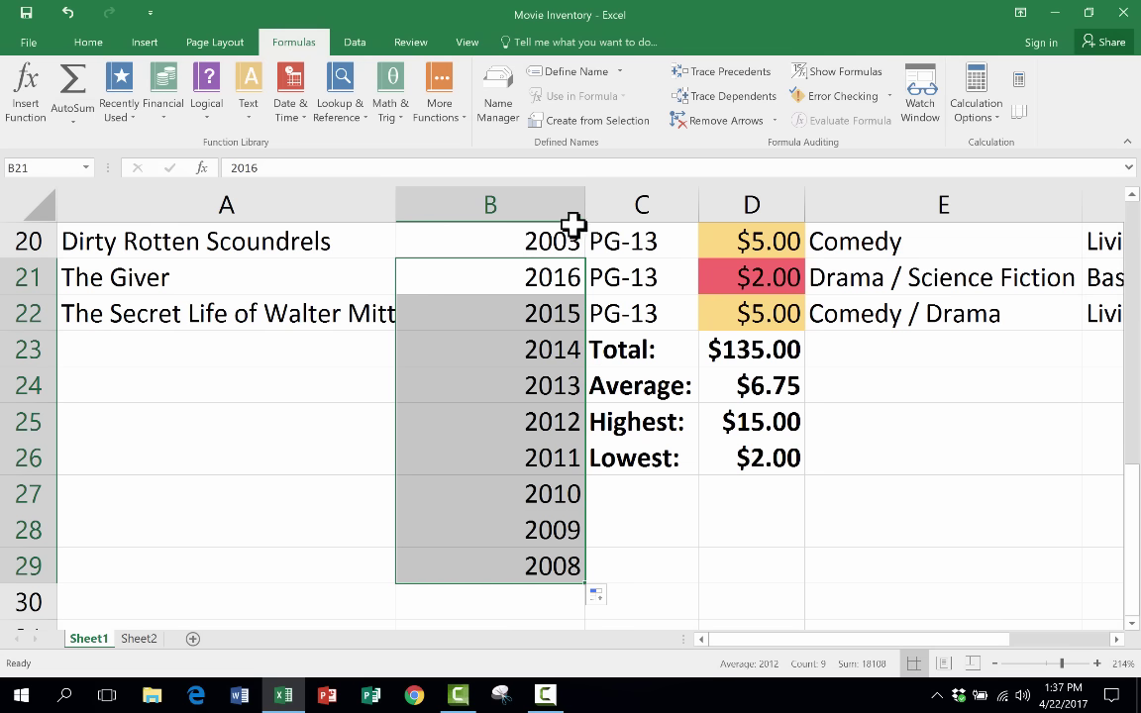
{"action": "scroll", "coordinate": [572, 226], "scroll_direction": "up", "scroll_amount": 1}
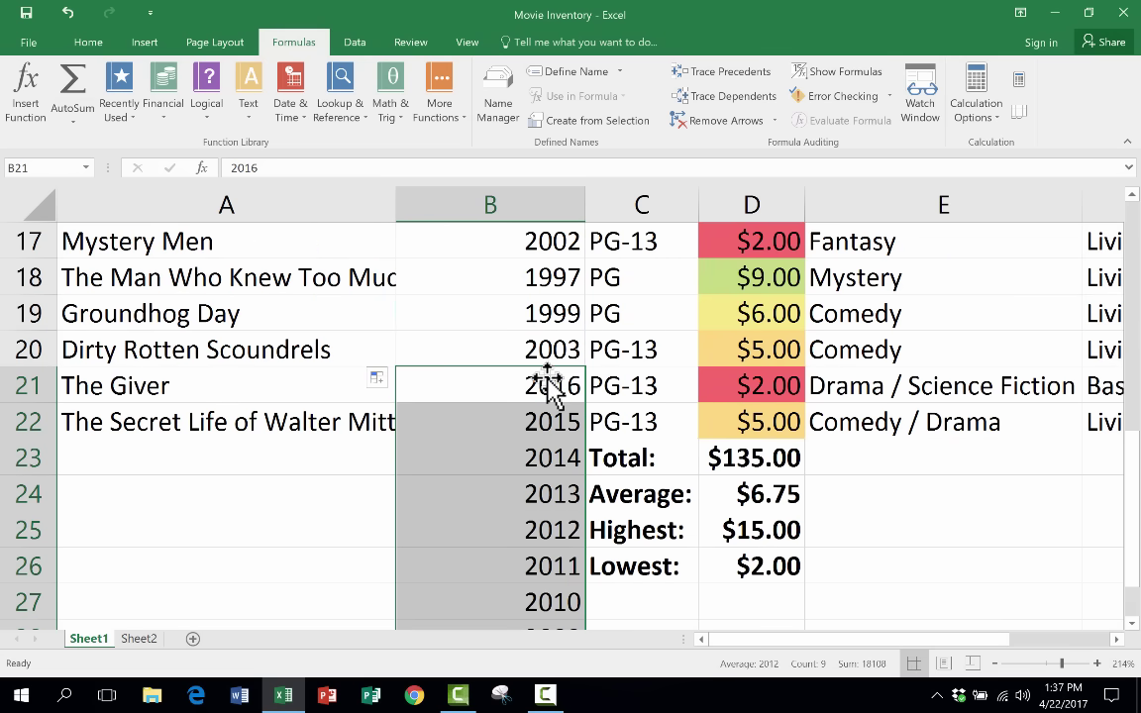
{"action": "scroll", "coordinate": [552, 384], "scroll_direction": "down", "scroll_amount": 1}
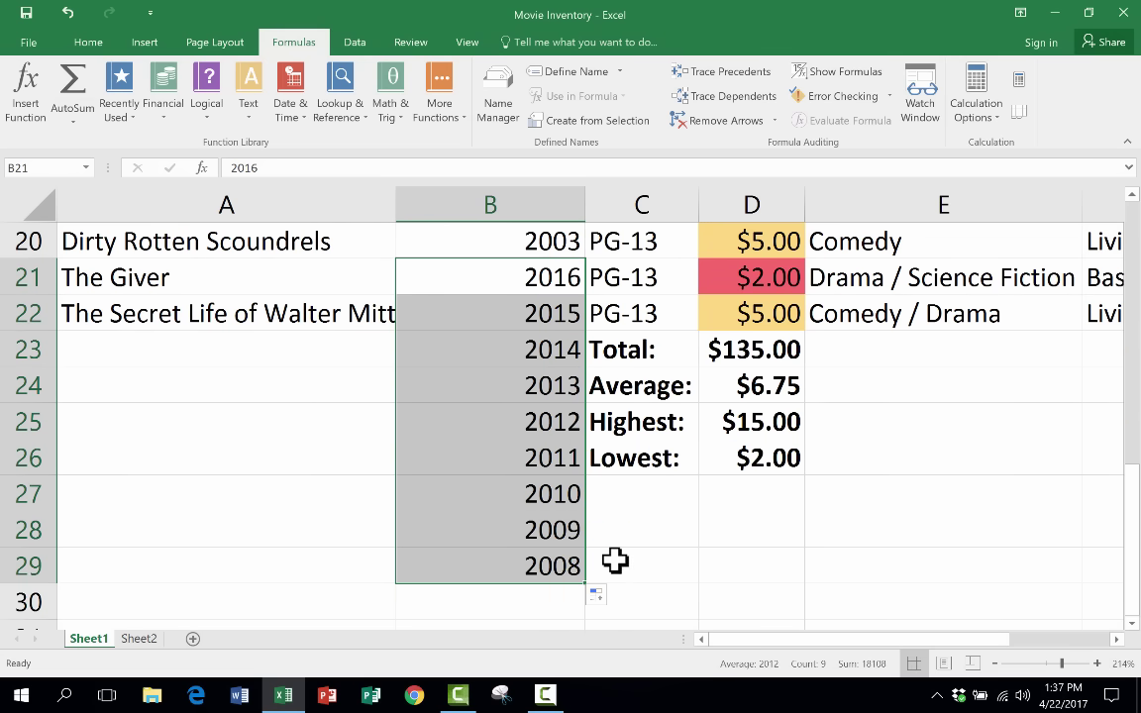
- Undo the year series fill below B22
{"action": "left_click", "coordinate": [614, 560]}
{"action": "key", "text": "ctrl+z"}
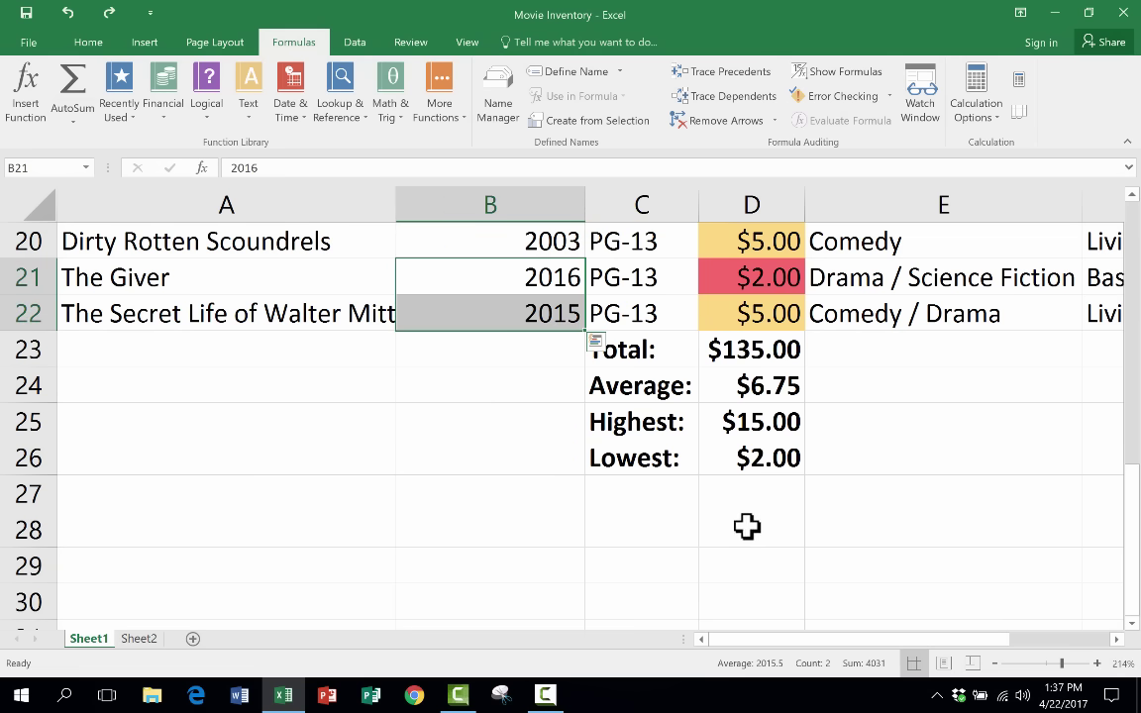
{"action": "scroll", "coordinate": [562, 387], "scroll_direction": "up", "scroll_amount": 4}
{"action": "scroll", "coordinate": [566, 389], "scroll_direction": "down", "scroll_amount": 3}
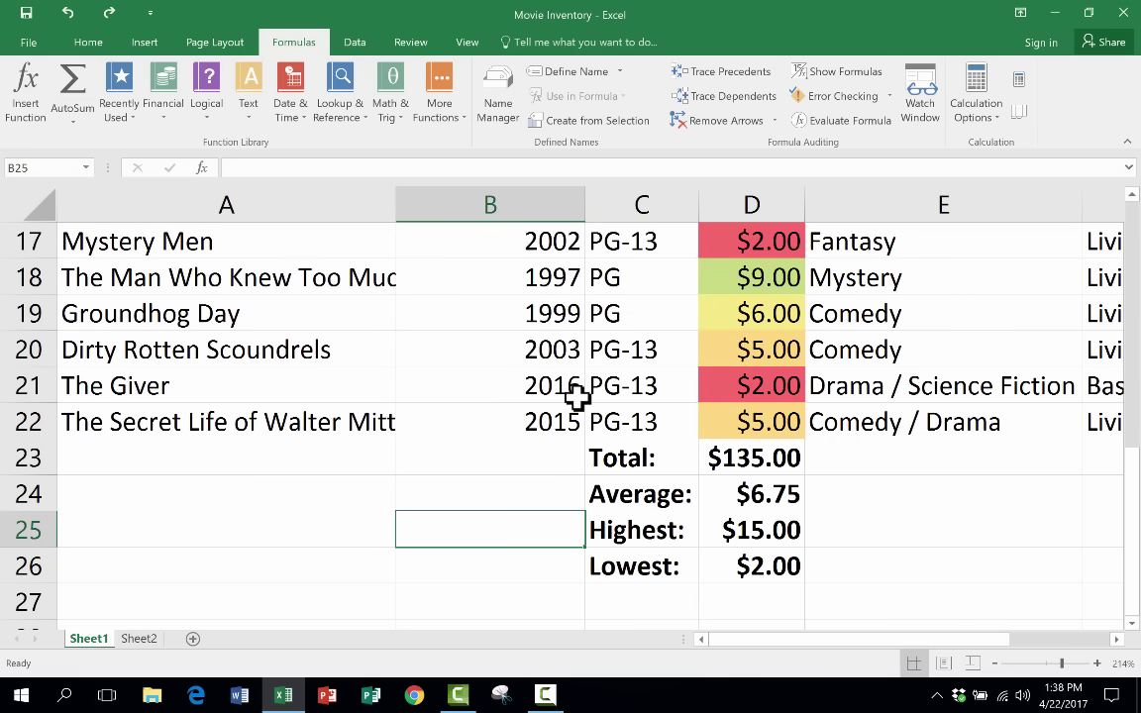
- Copy the total formula from D23 across to E23 by filling
{"action": "left_click", "coordinate": [770, 461]}
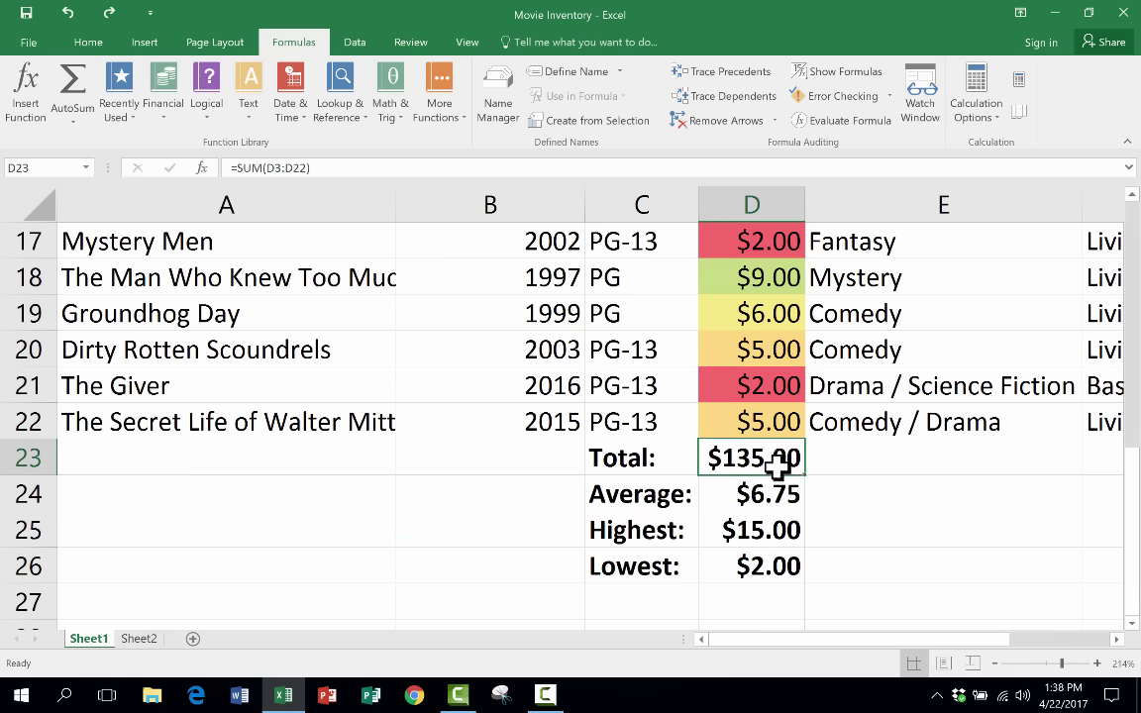
{"action": "left_click_drag", "start_coordinate": [808, 475], "coordinate": [1018, 476]}
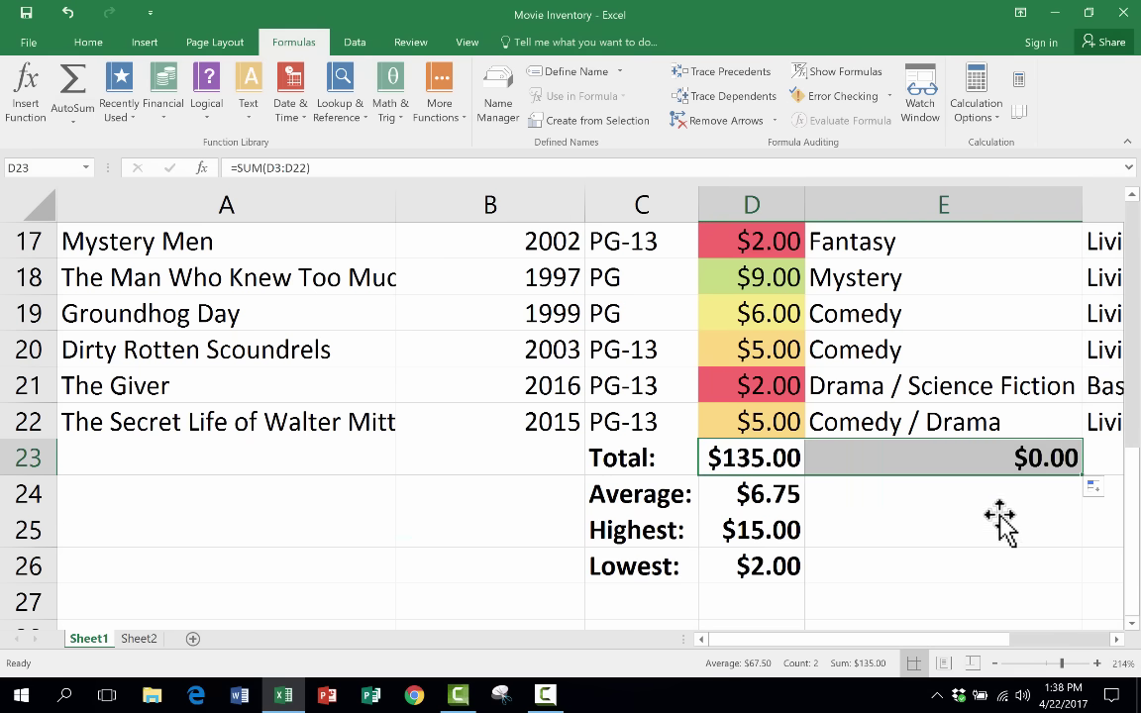
{"action": "left_click", "coordinate": [934, 535]}
- Examine which Genre column cells the copied SUM formula in E23 refers to, compared with the original in D23
{"action": "left_click", "coordinate": [770, 459]}
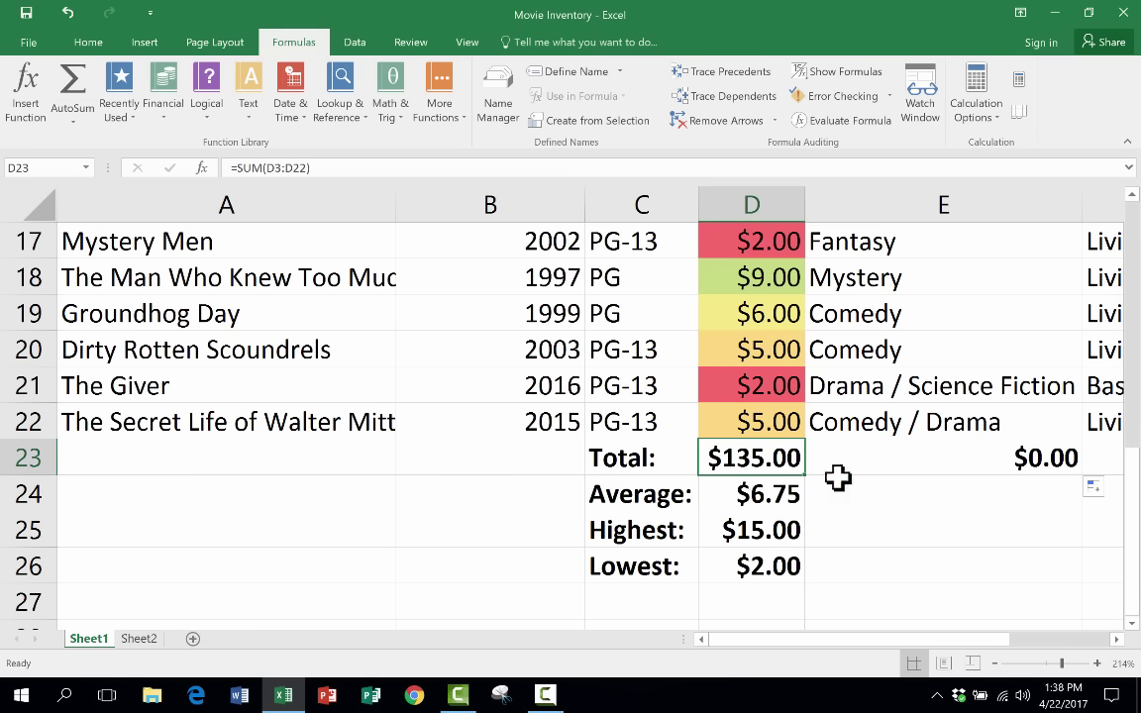
{"action": "left_click", "coordinate": [1035, 461]}
{"action": "double_click", "coordinate": [1040, 461]}
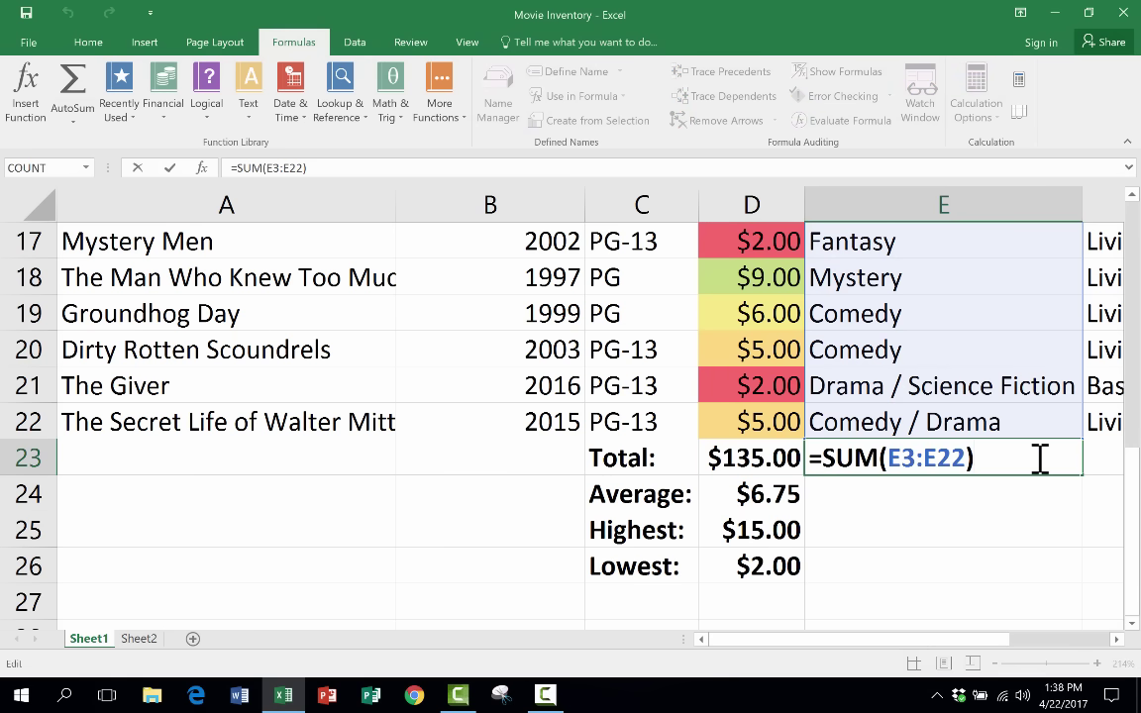
{"action": "scroll", "coordinate": [990, 446], "scroll_direction": "up", "scroll_amount": 5}
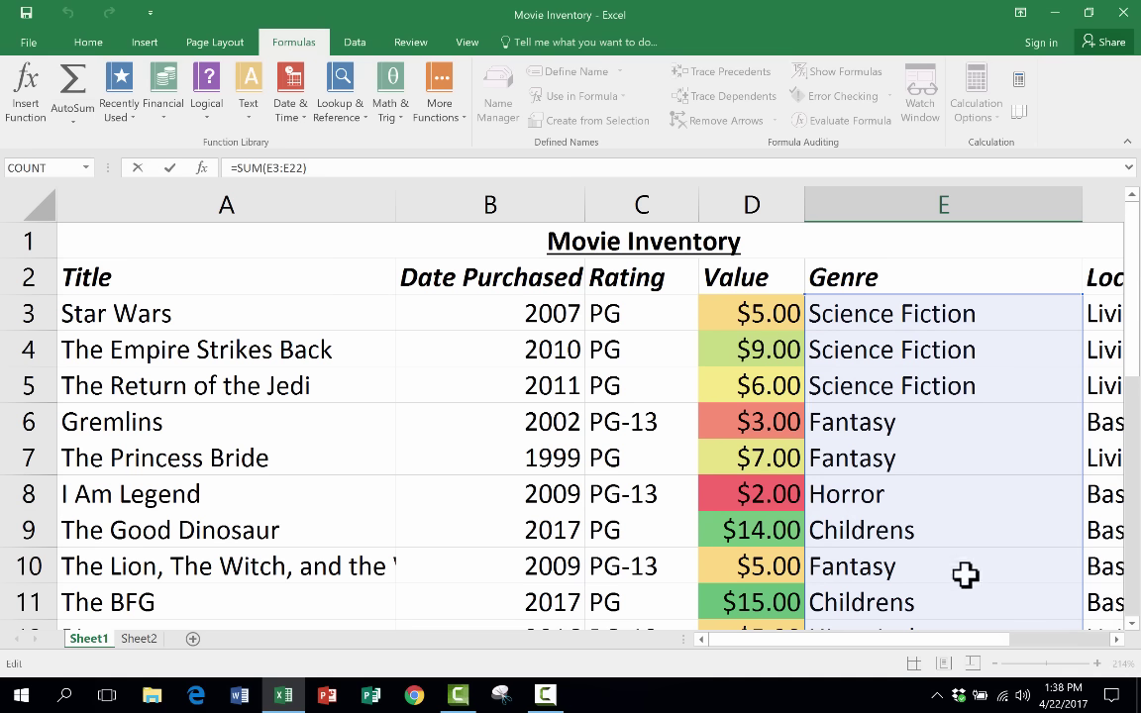
{"action": "scroll", "coordinate": [966, 574], "scroll_direction": "down", "scroll_amount": 5}
{"action": "scroll", "coordinate": [957, 547], "scroll_direction": "down", "scroll_amount": 1}
{"action": "left_click", "coordinate": [948, 485]}
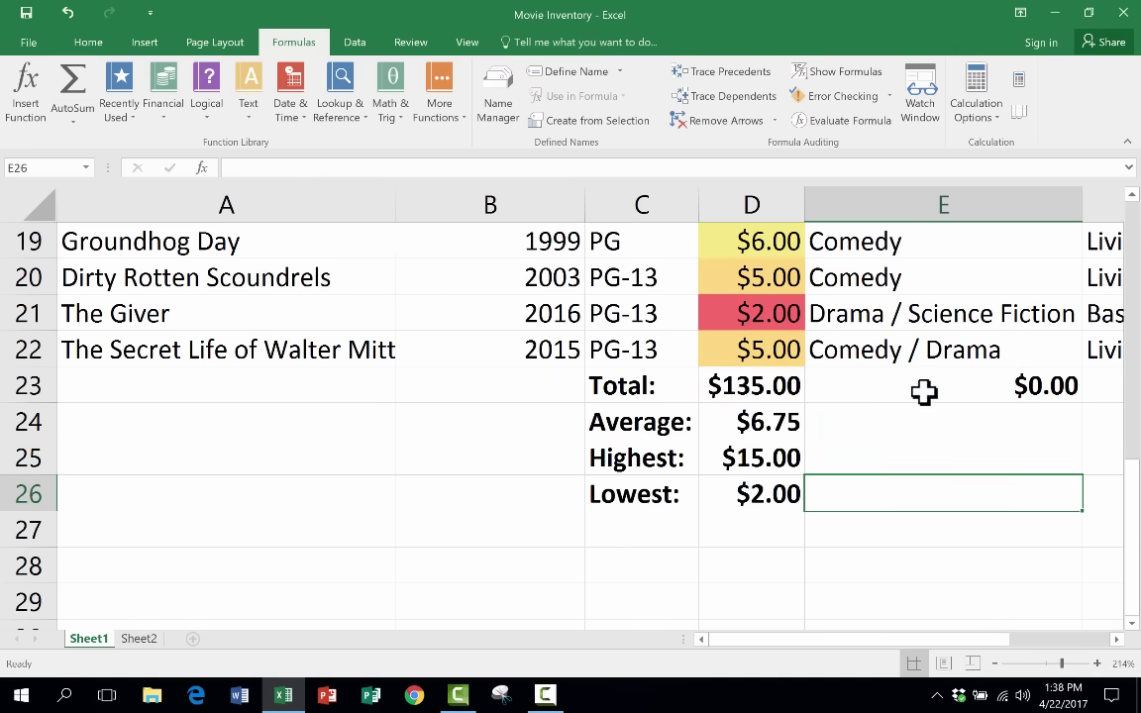
- Fill the total formula from D23 back across C23 and B23, and examine the range B23 sums
{"action": "left_click", "coordinate": [770, 393]}
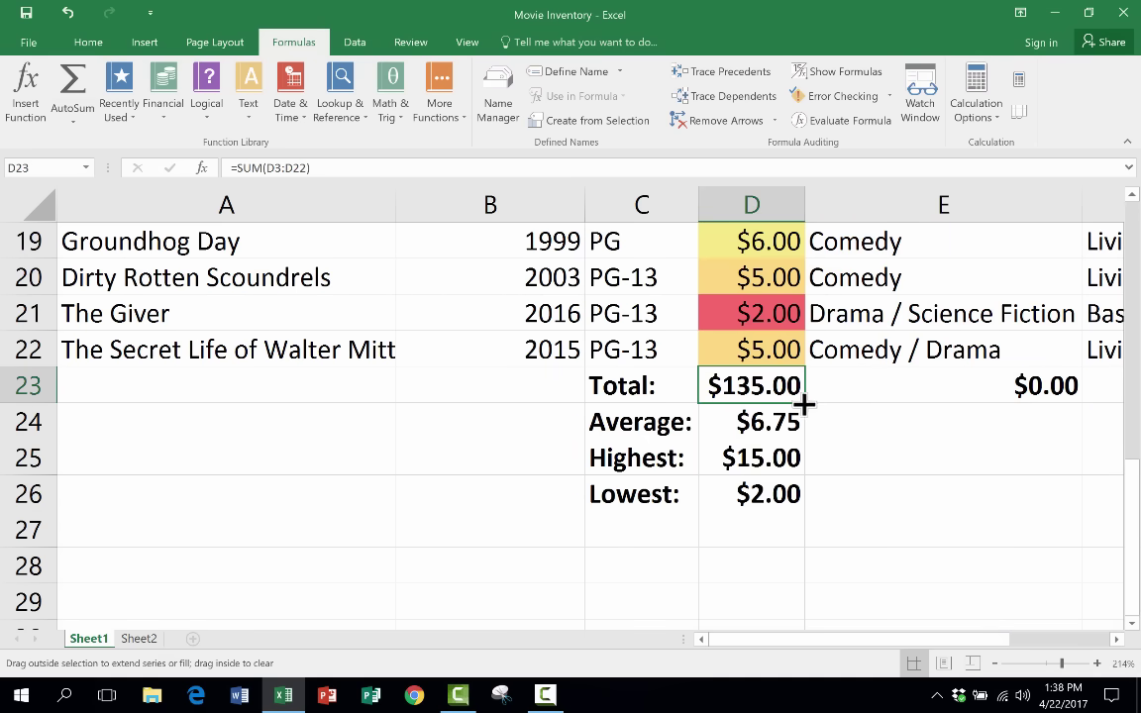
{"action": "left_click_drag", "start_coordinate": [667, 403], "coordinate": [427, 387]}
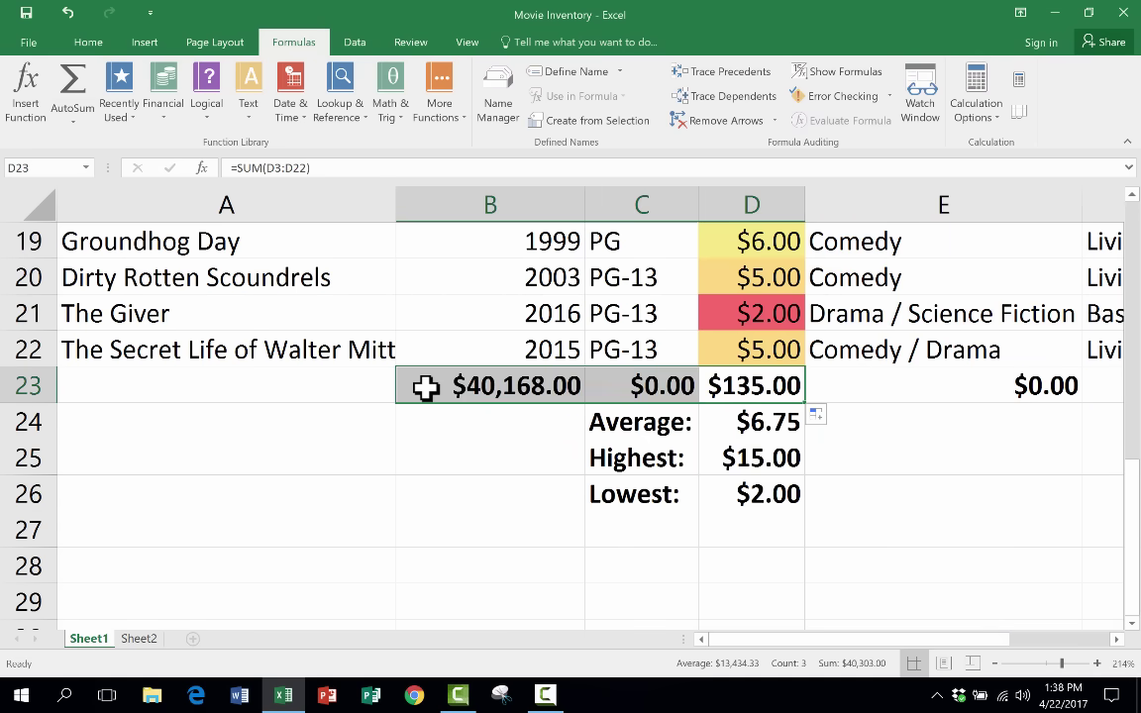
{"action": "left_click", "coordinate": [514, 444]}
{"action": "left_click", "coordinate": [521, 387]}
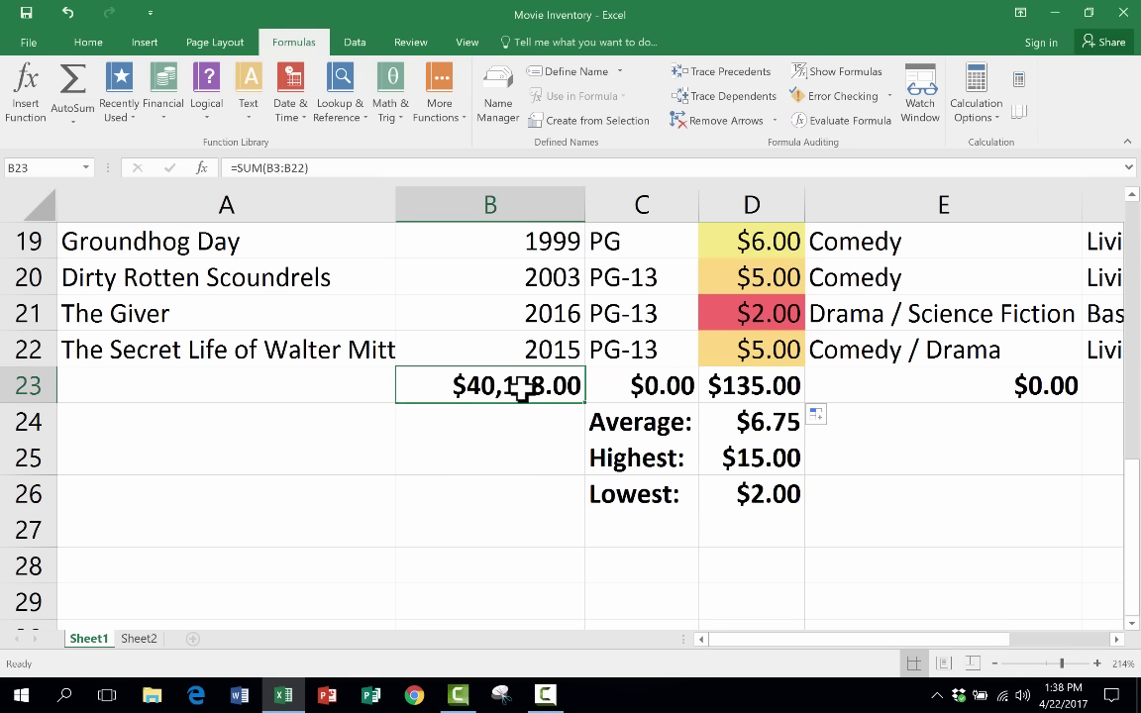
{"action": "scroll", "coordinate": [522, 388], "scroll_direction": "up", "scroll_amount": 6}
{"action": "scroll", "coordinate": [534, 370], "scroll_direction": "down", "scroll_amount": 7}
{"action": "scroll", "coordinate": [548, 378], "scroll_direction": "up", "scroll_amount": 1}
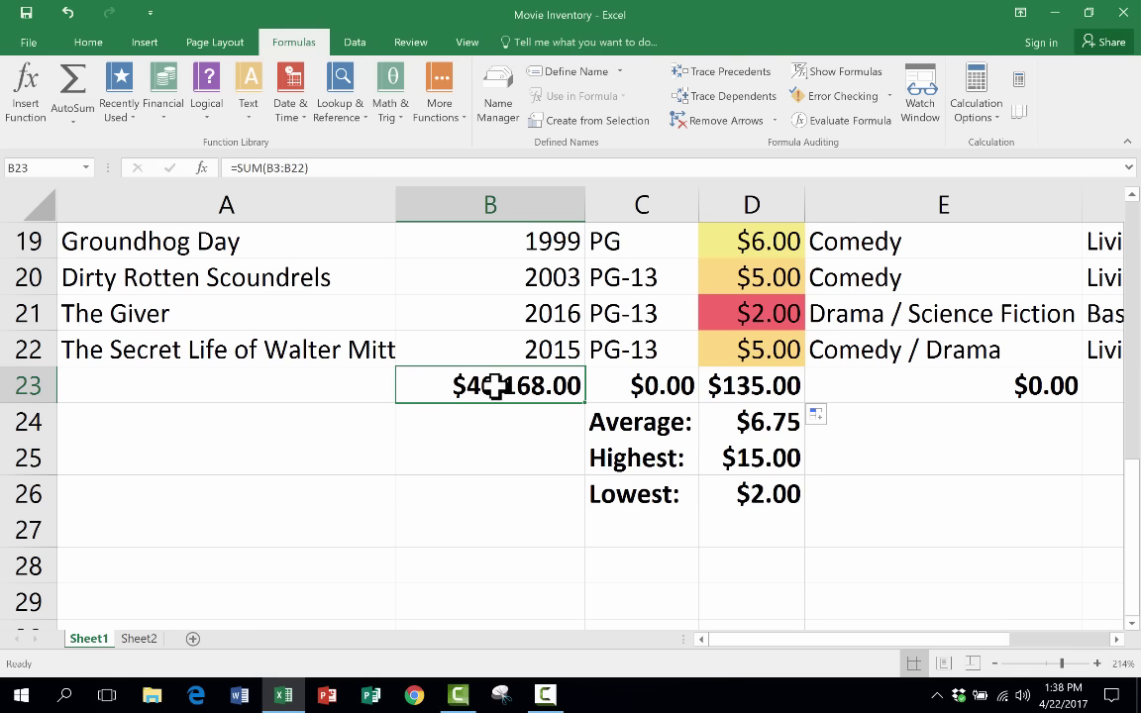
- Undo the fill of the total formula into B23:C23, restoring the "Total:" label
{"action": "key", "text": "ctrl+z"}
{"action": "scroll", "coordinate": [815, 465], "scroll_direction": "up", "scroll_amount": 1}
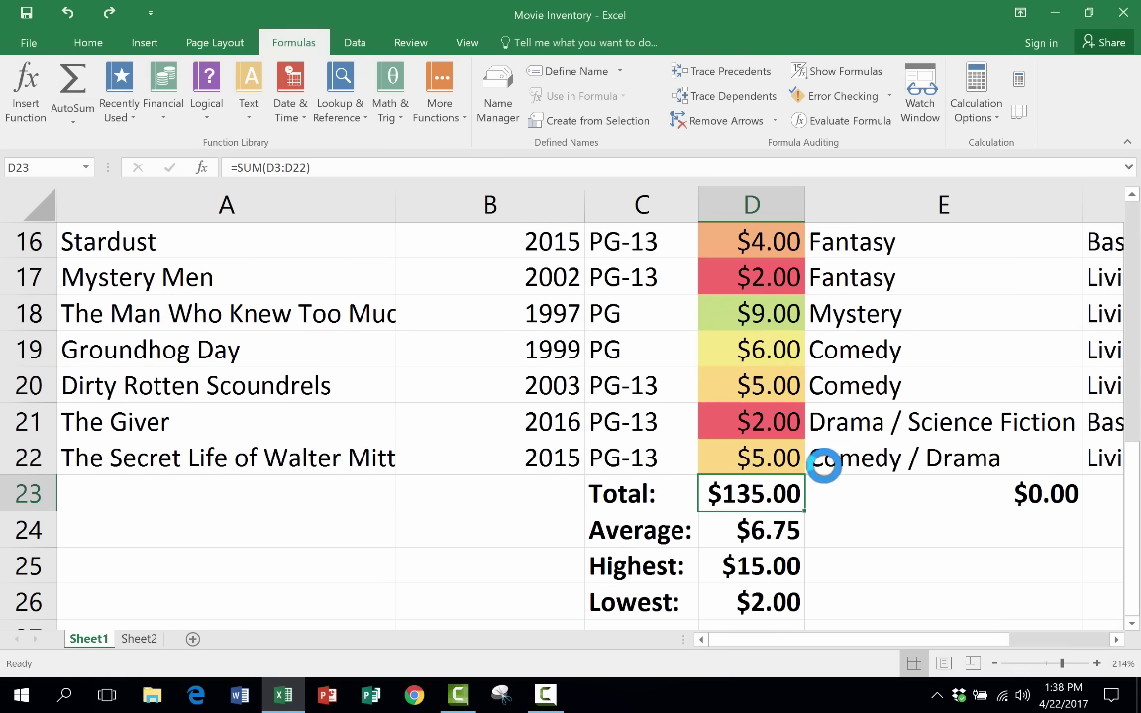
{"action": "scroll", "coordinate": [507, 527], "scroll_direction": "down", "scroll_amount": 4}
- Enter "january" in G3, beside the Location column, and fill the month series down through G11
{"action": "left_click", "coordinate": [469, 349]}
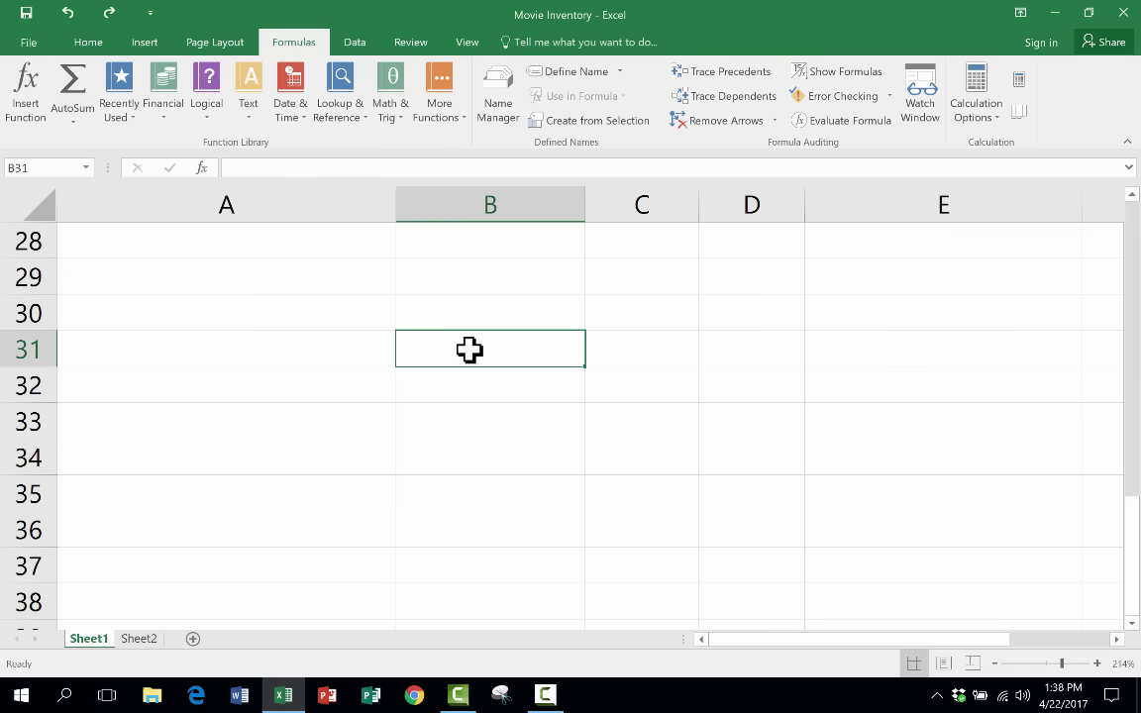
{"action": "scroll", "coordinate": [962, 592], "scroll_direction": "up", "scroll_amount": 7}
{"action": "scroll", "coordinate": [998, 563], "scroll_direction": "right", "scroll_amount": 6}
{"action": "scroll", "coordinate": [862, 353], "scroll_direction": "up", "scroll_amount": 2}
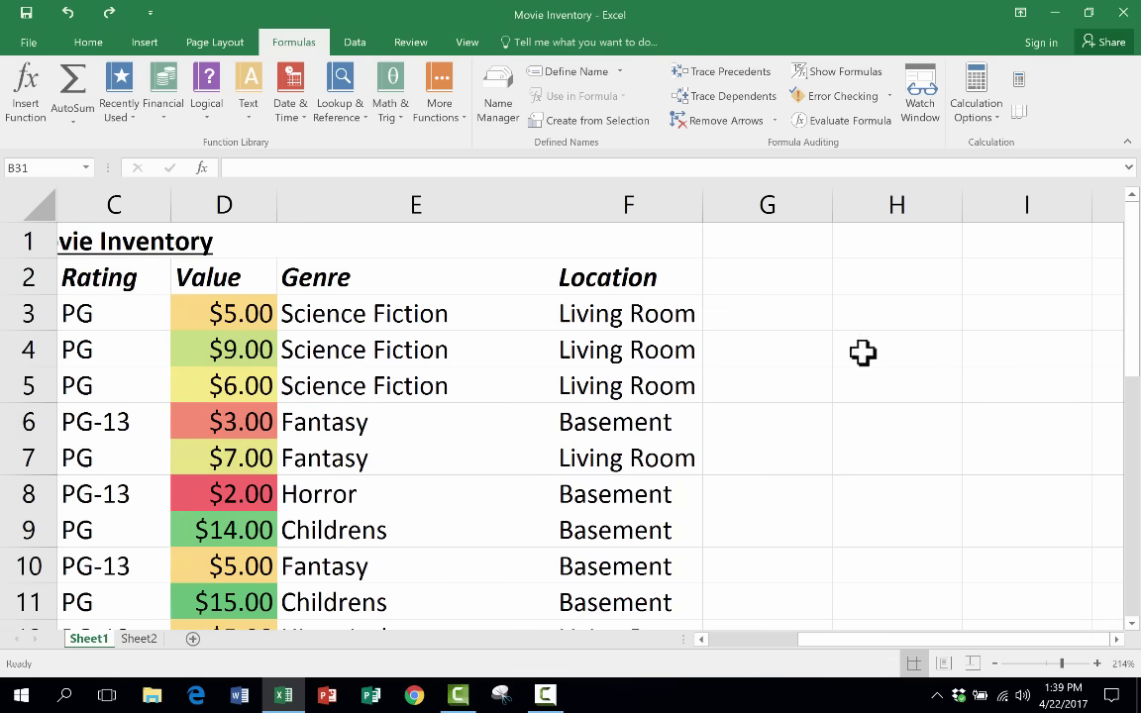
{"action": "left_click", "coordinate": [768, 323]}
{"action": "type", "text": "january"}
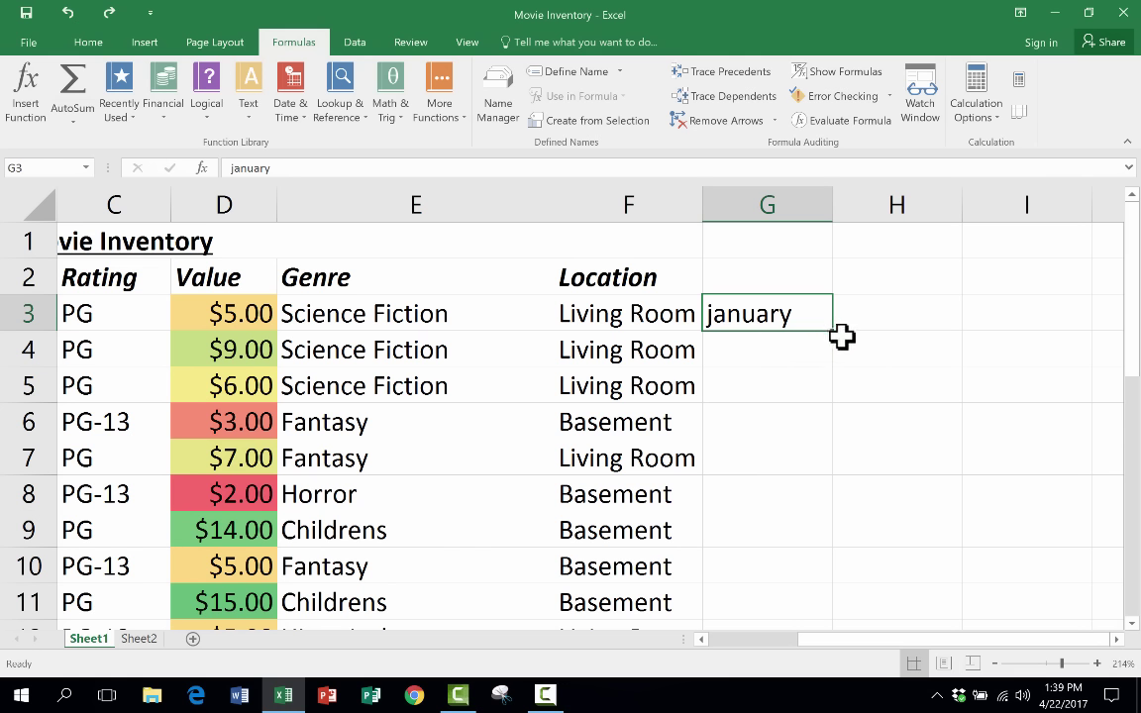
{"action": "left_click_drag", "start_coordinate": [833, 332], "coordinate": [853, 609]}
{"action": "scroll", "coordinate": [871, 495], "scroll_direction": "down", "scroll_amount": 2}
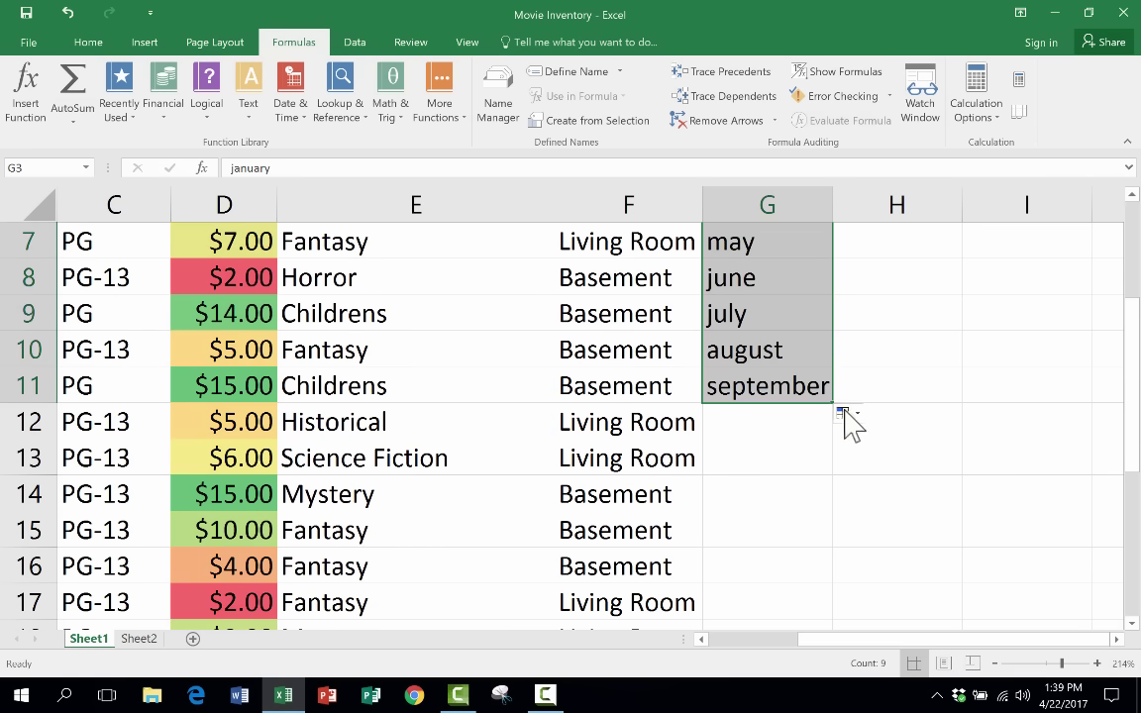
- Enter "Monday" in H3, beside the month series, and fill the weekday series down through H8
{"action": "left_click", "coordinate": [875, 354]}
{"action": "scroll", "coordinate": [896, 318], "scroll_direction": "up", "scroll_amount": 3}
{"action": "left_click", "coordinate": [877, 322]}
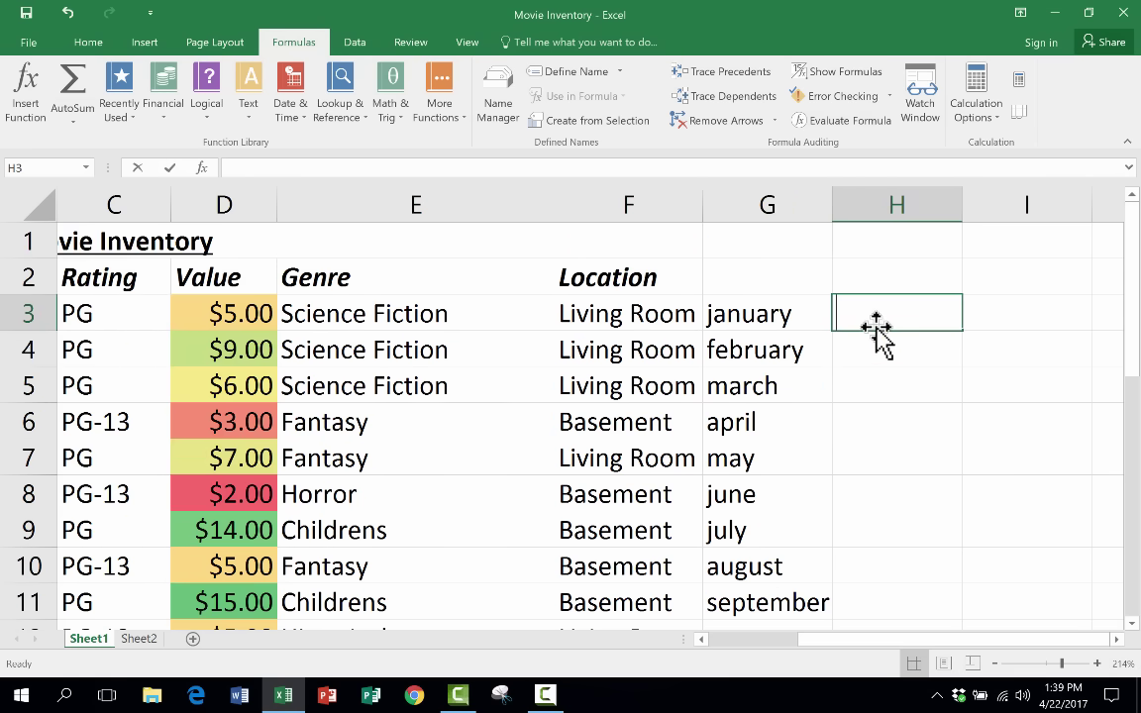
{"action": "type", "text": "mond"}
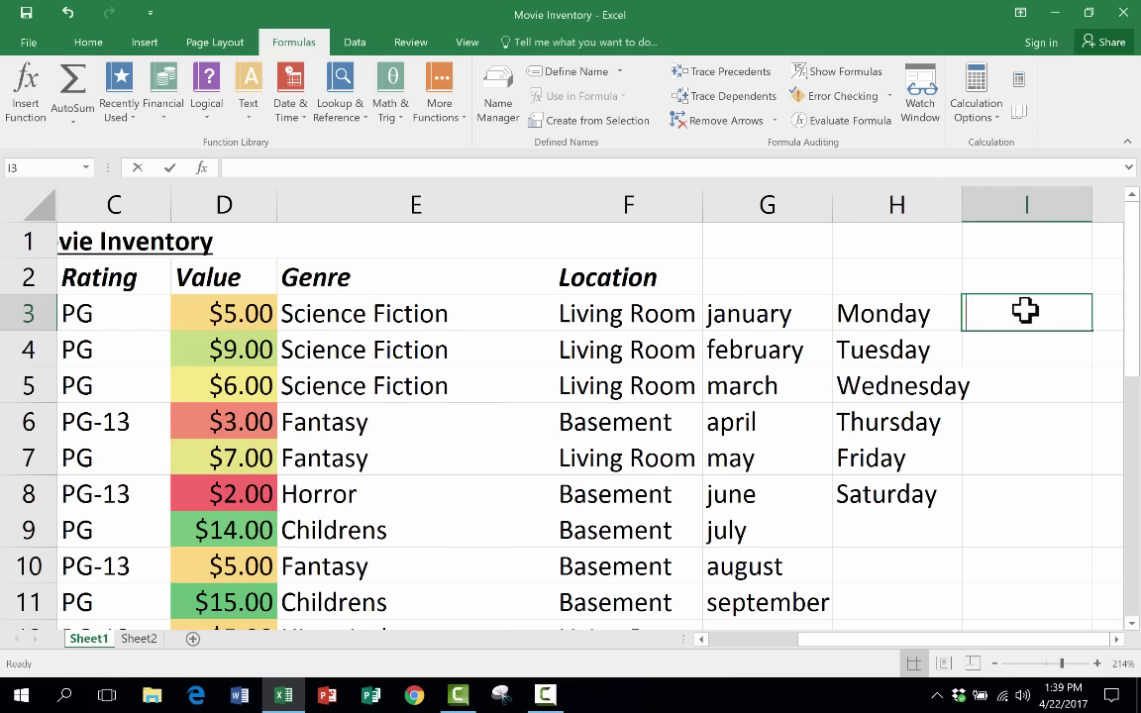
- Enter January 1 as a date in I3 and fill the daily date series down through I11
{"action": "type", "text": "j"}
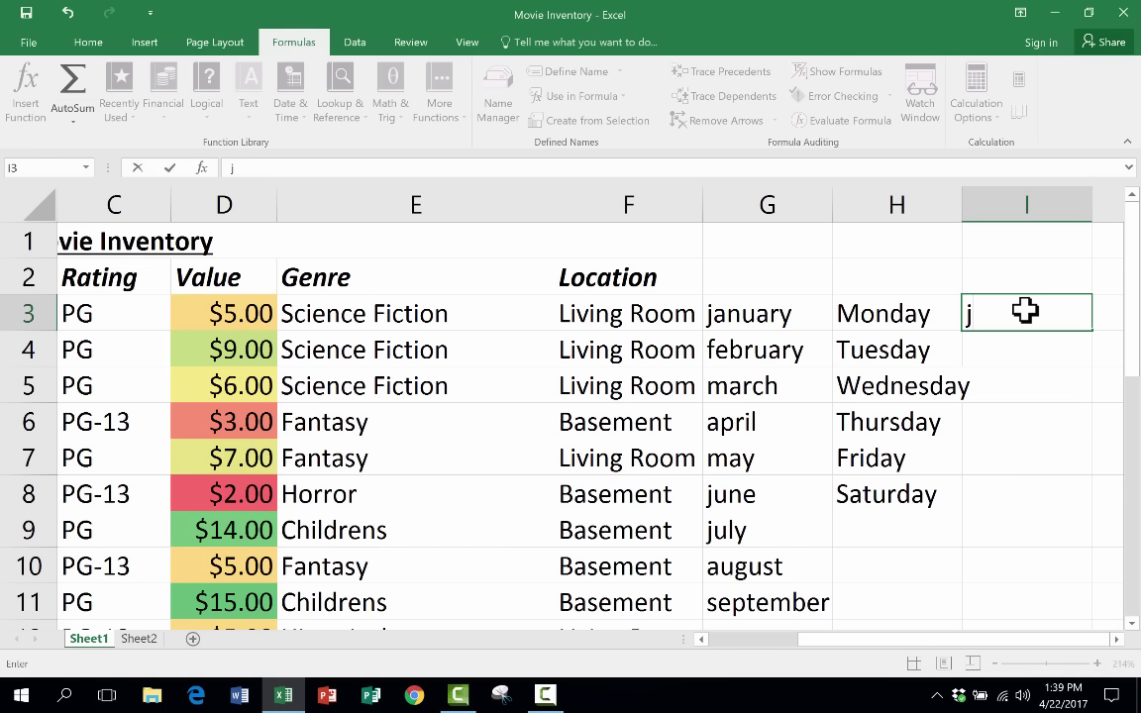
{"action": "type", "text": "anuary"}
{"action": "key", "text": "Return"}
{"action": "left_click", "coordinate": [1023, 312]}
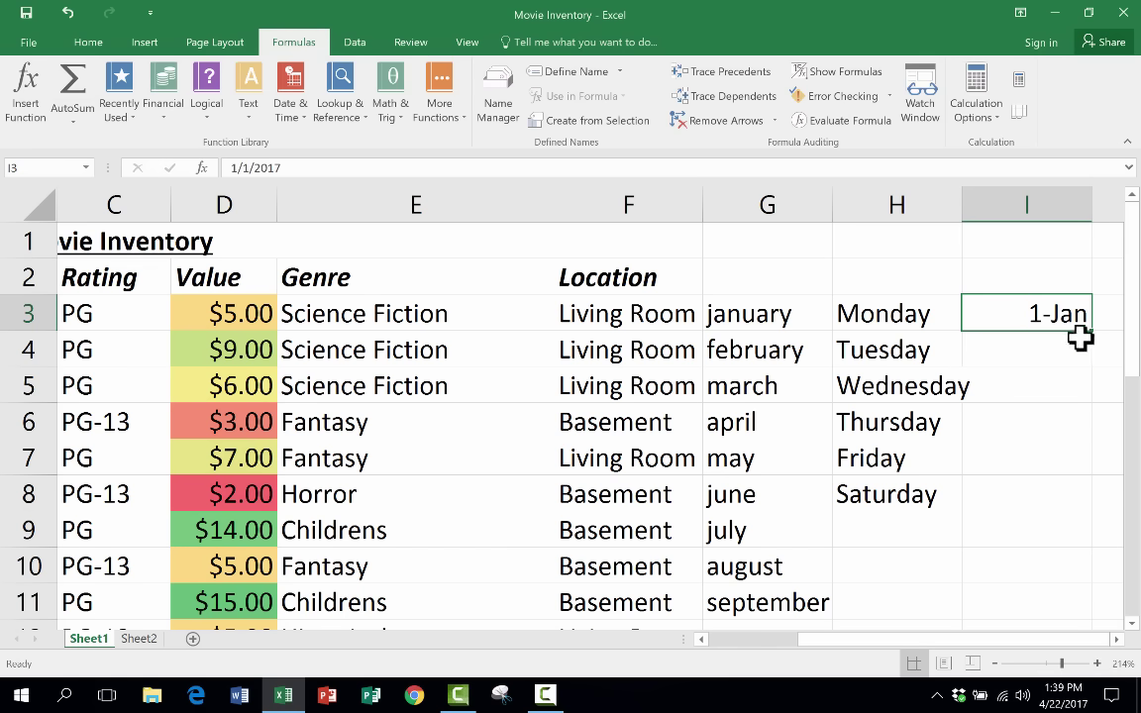
{"action": "left_click_drag", "start_coordinate": [1091, 330], "coordinate": [1094, 605]}
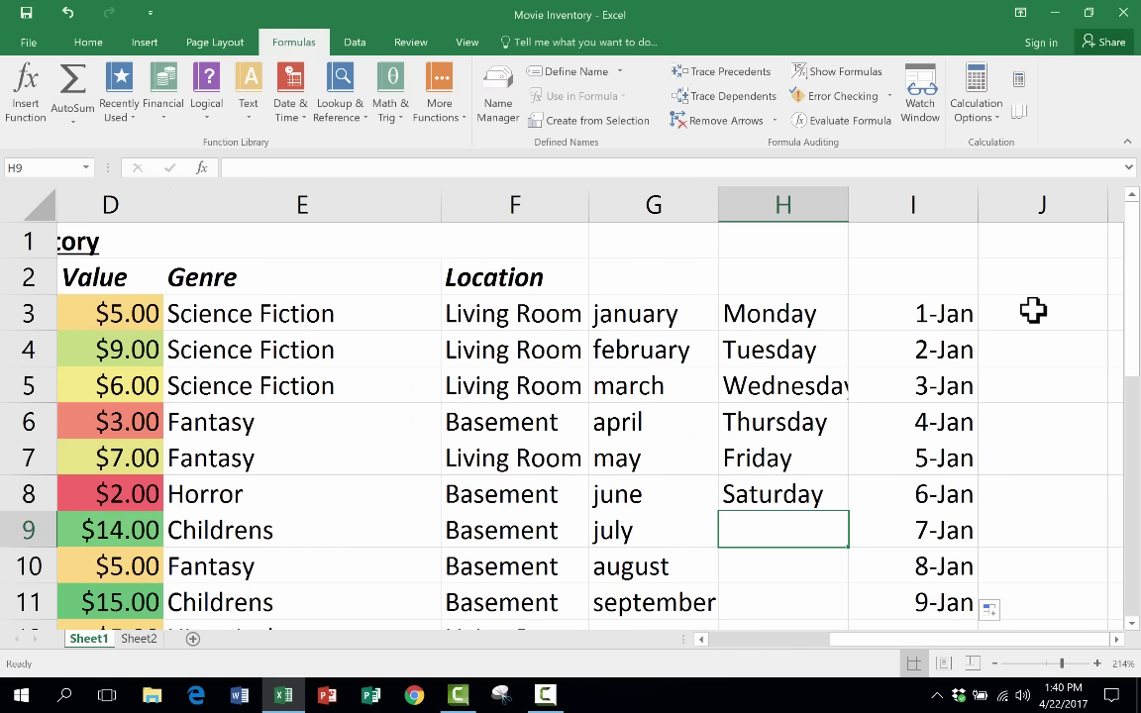
- Enter "1:00 pm" in J3 and fill the hourly time series down through J11
{"action": "left_click", "coordinate": [1033, 311]}
{"action": "type", "text": "1:00 pm"}
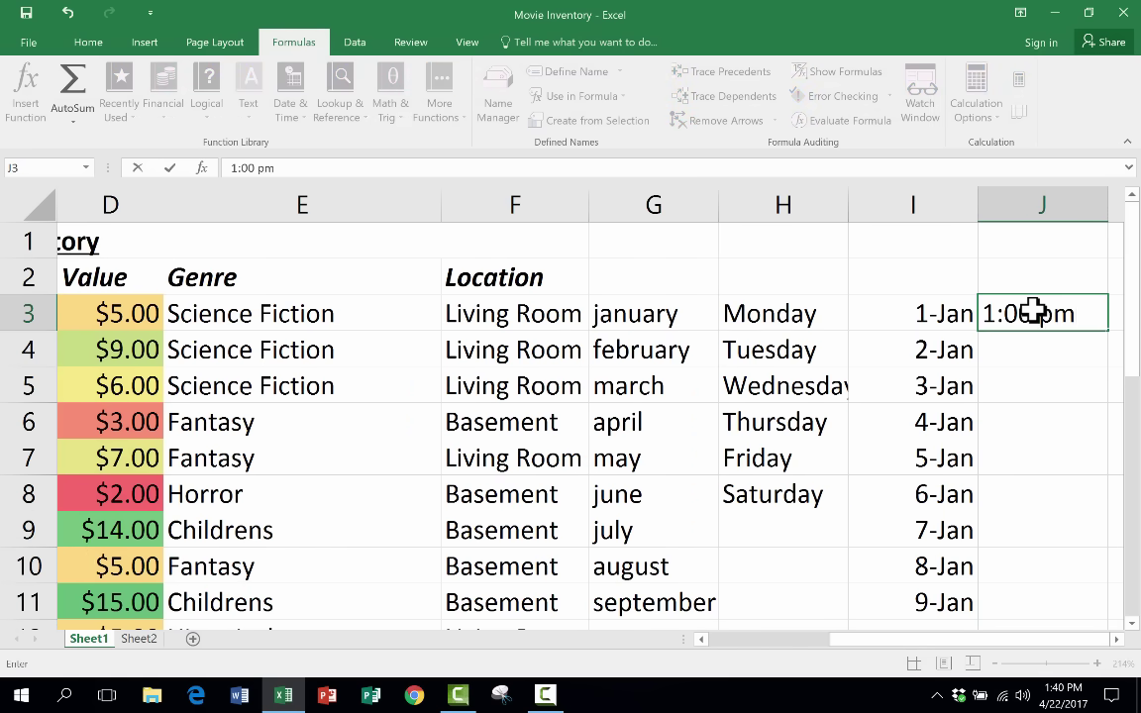
{"action": "key", "text": "Return"}
{"action": "left_click", "coordinate": [1028, 309]}
{"action": "left_click_drag", "start_coordinate": [1107, 331], "coordinate": [1100, 604]}
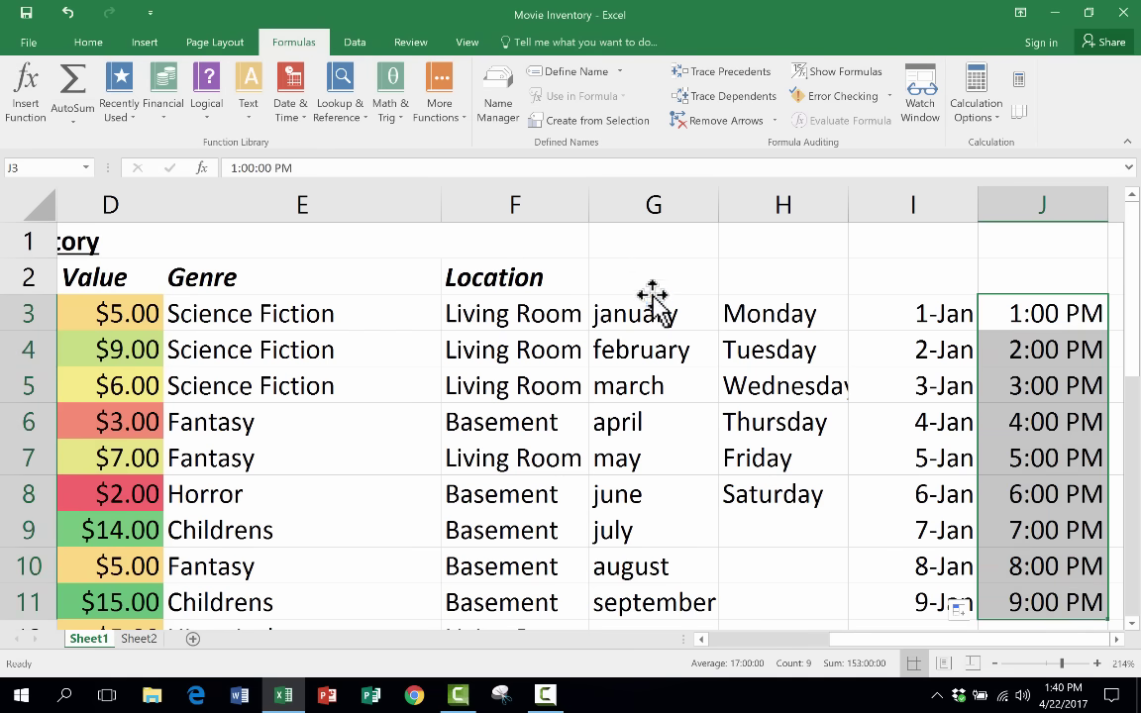
- Clear the contents of columns G through J, removing the month, weekday, date and time series
{"action": "left_click_drag", "start_coordinate": [654, 204], "coordinate": [1024, 247]}
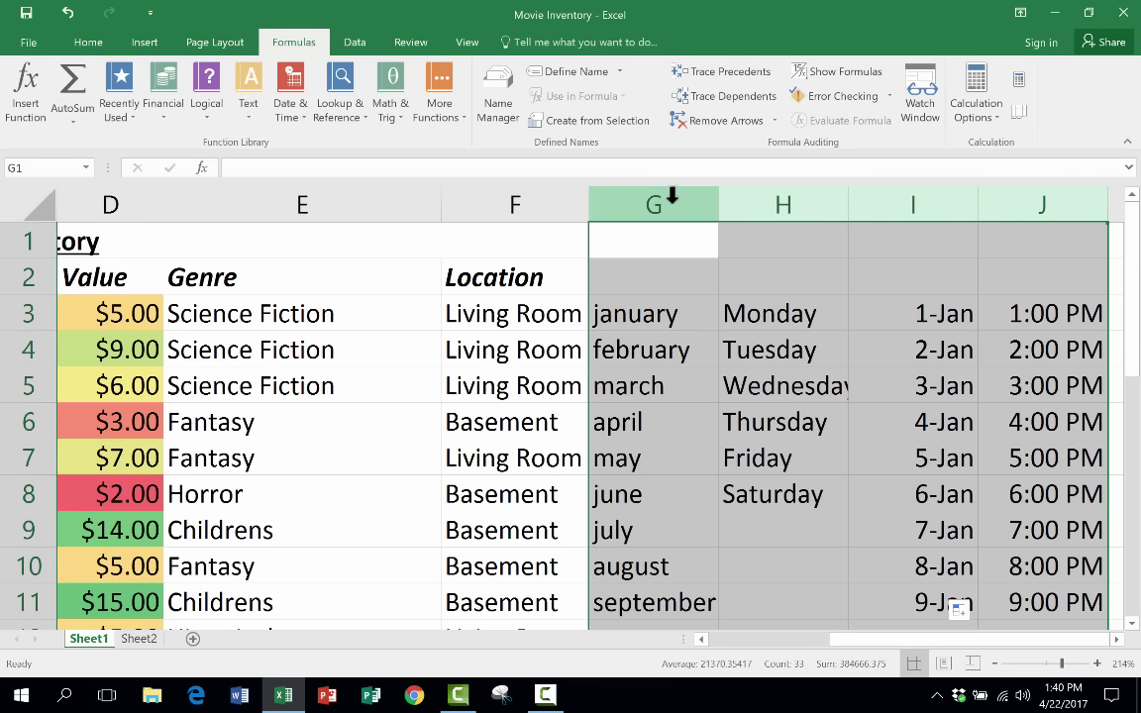
{"action": "right_click", "coordinate": [1004, 207]}
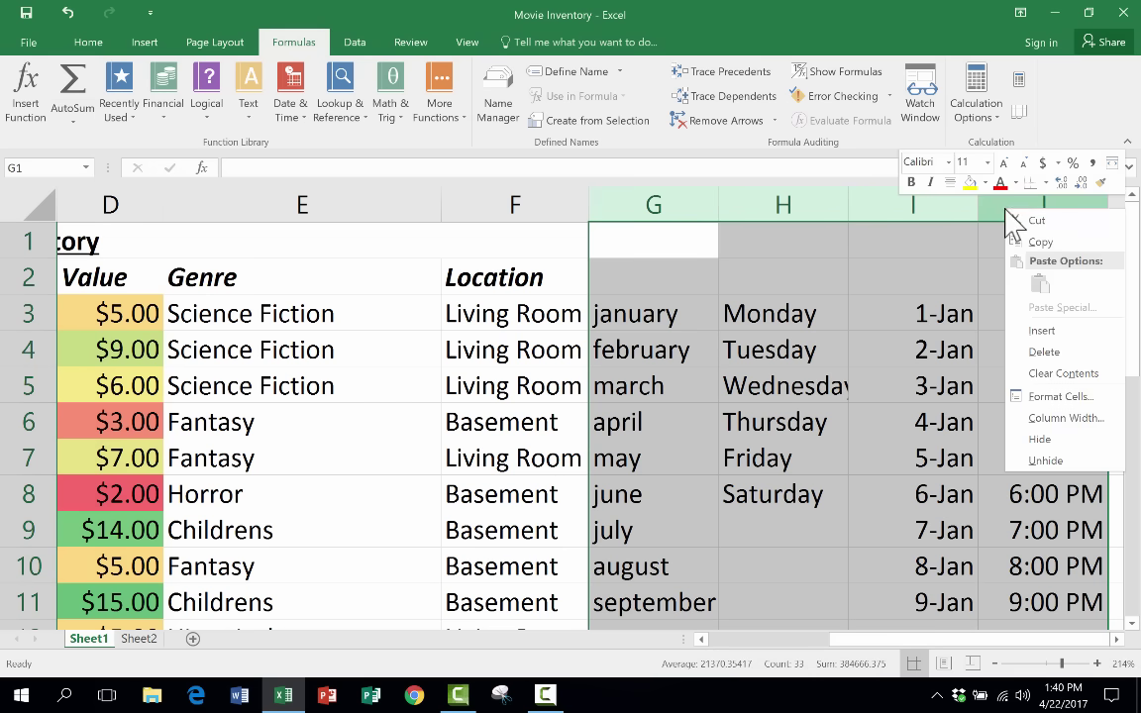
{"action": "left_click", "coordinate": [1078, 376]}
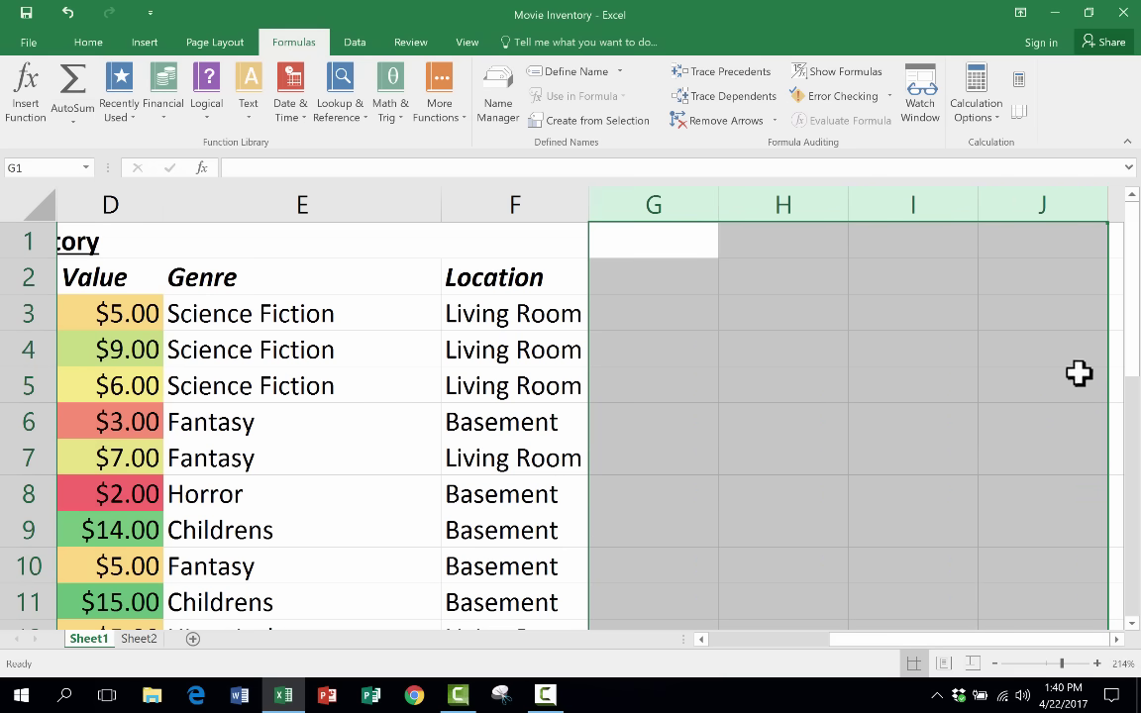
{"action": "left_click", "coordinate": [937, 395]}
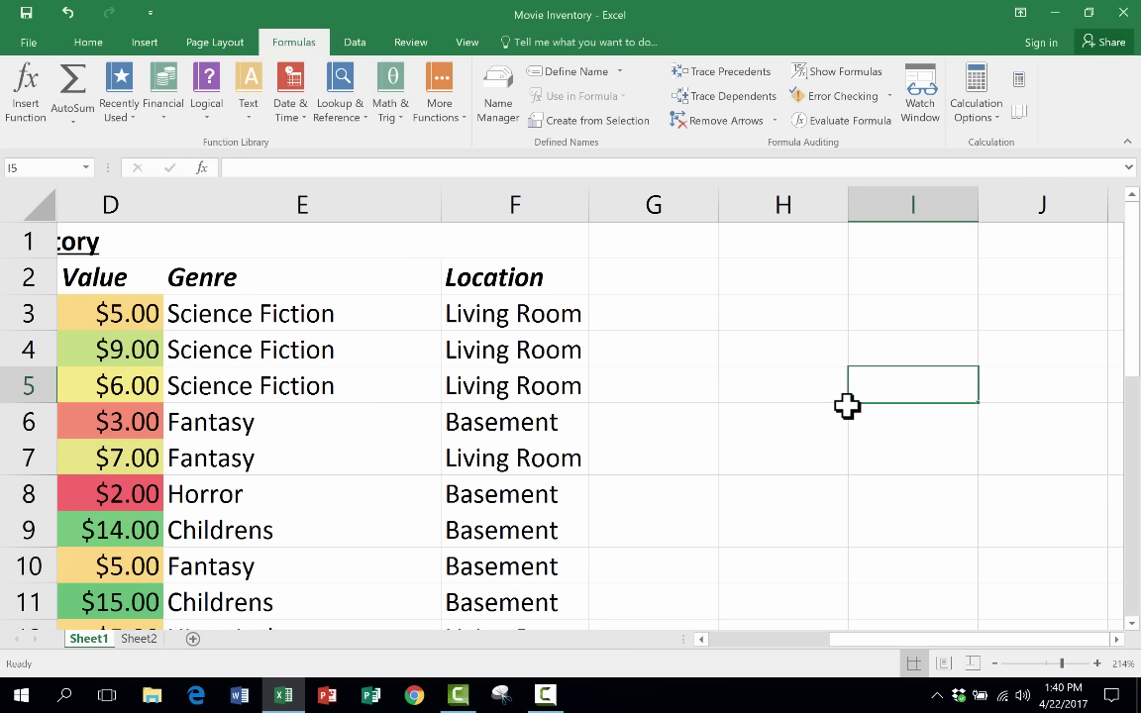
- Sort the movie list by the Title column from A to Z
{"action": "left_click_drag", "start_coordinate": [951, 639], "coordinate": [828, 642]}
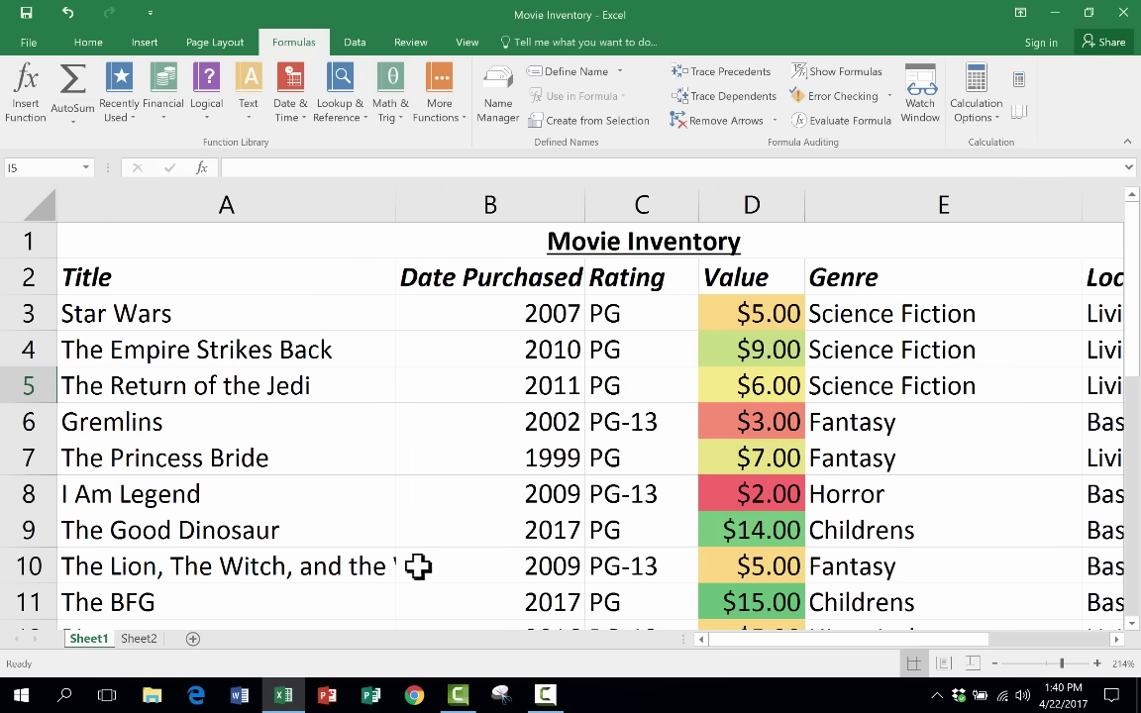
{"action": "left_click", "coordinate": [109, 314]}
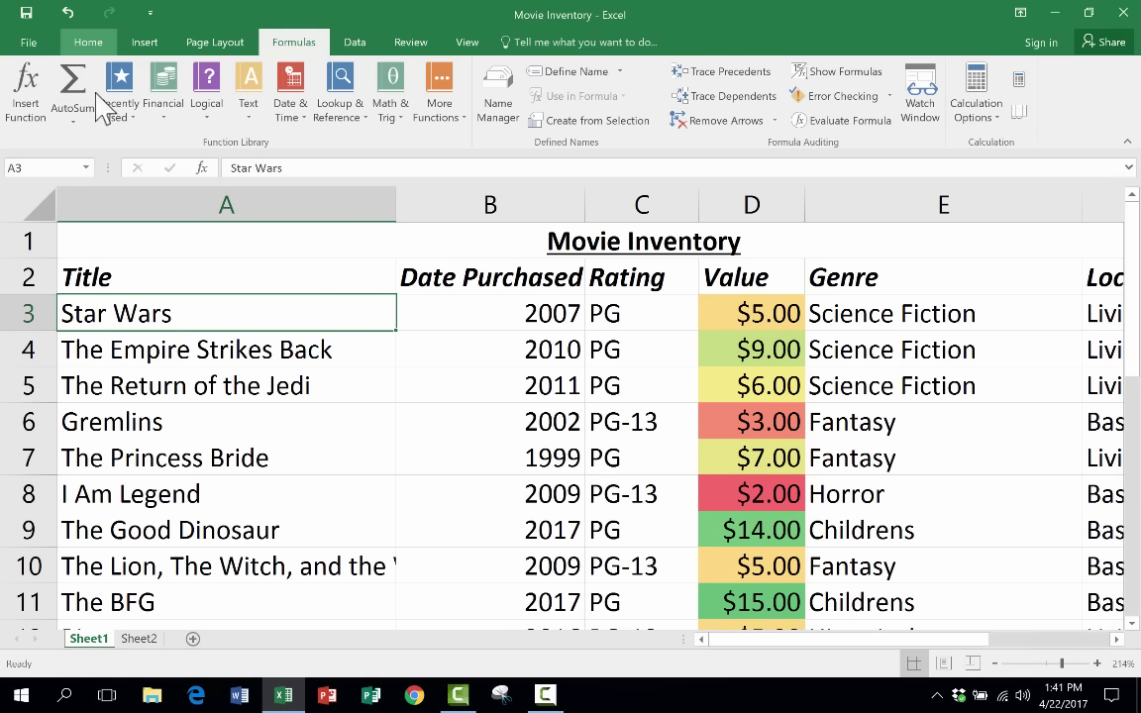
{"action": "scroll", "coordinate": [170, 448], "scroll_direction": "down", "scroll_amount": 2}
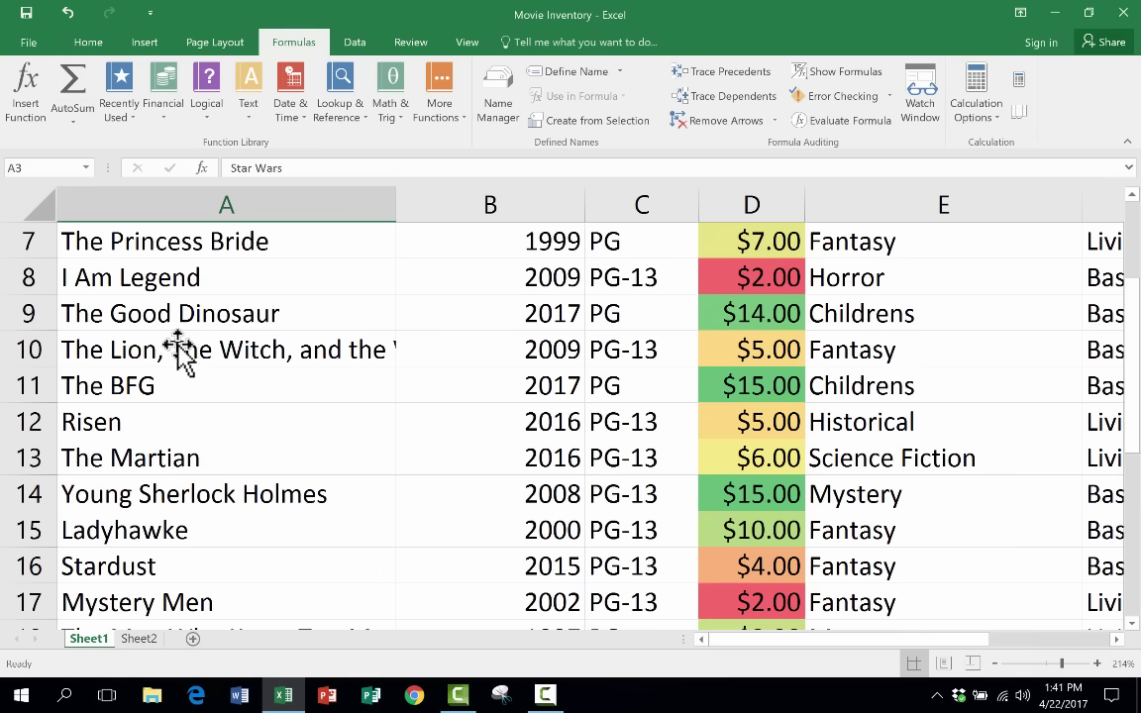
{"action": "scroll", "coordinate": [173, 349], "scroll_direction": "up", "scroll_amount": 2}
{"action": "left_click", "coordinate": [171, 357]}
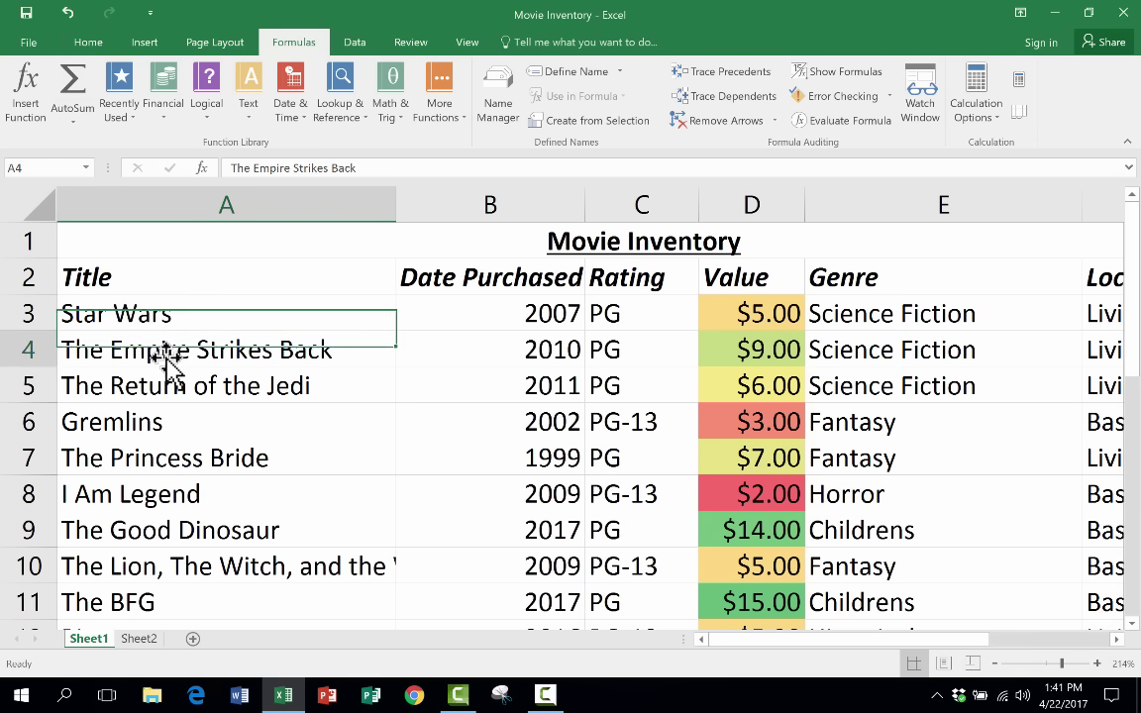
{"action": "left_click", "coordinate": [109, 315]}
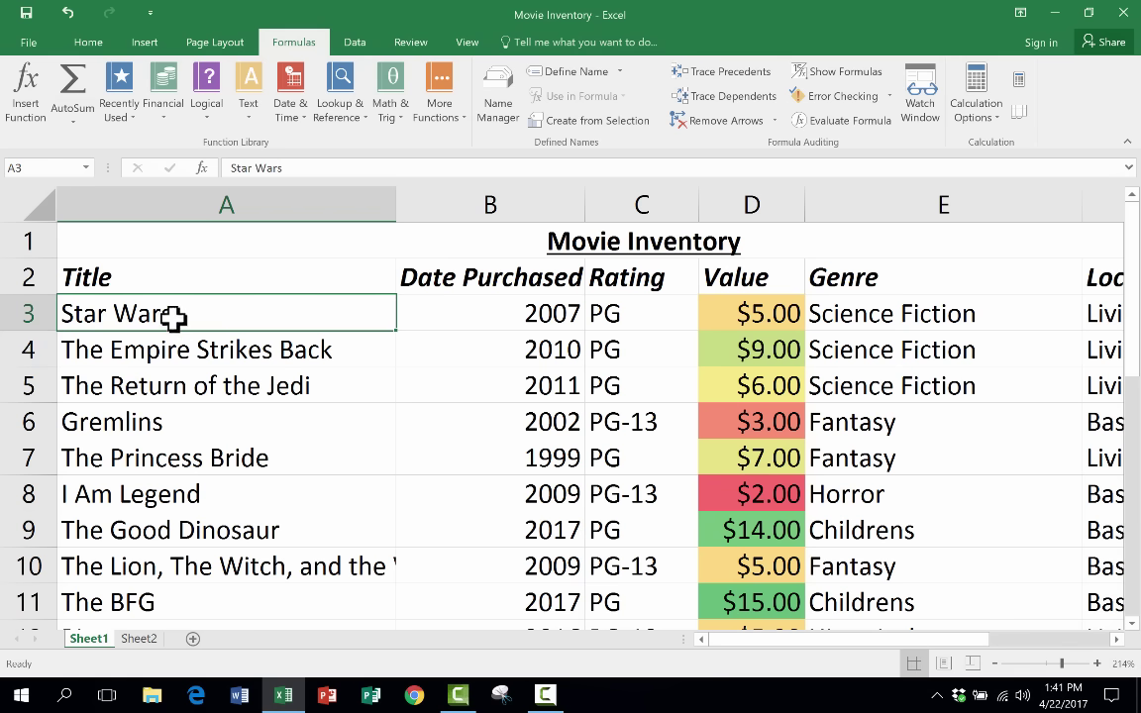
{"action": "left_click", "coordinate": [354, 41]}
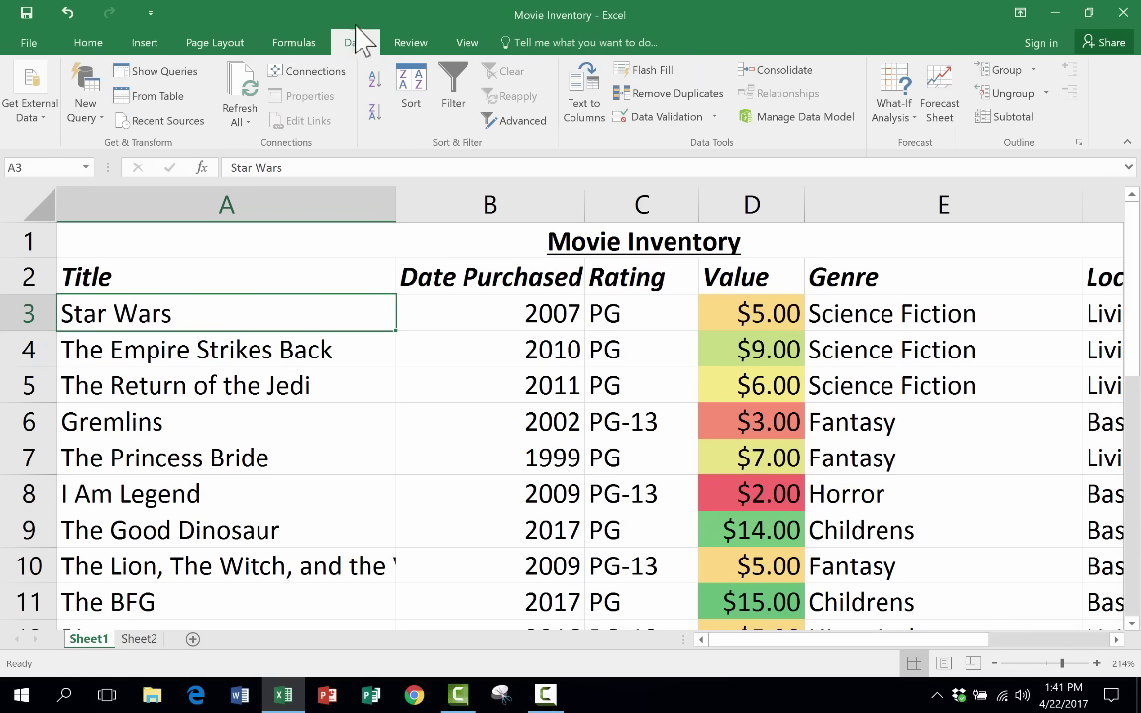
{"action": "left_click", "coordinate": [88, 43]}
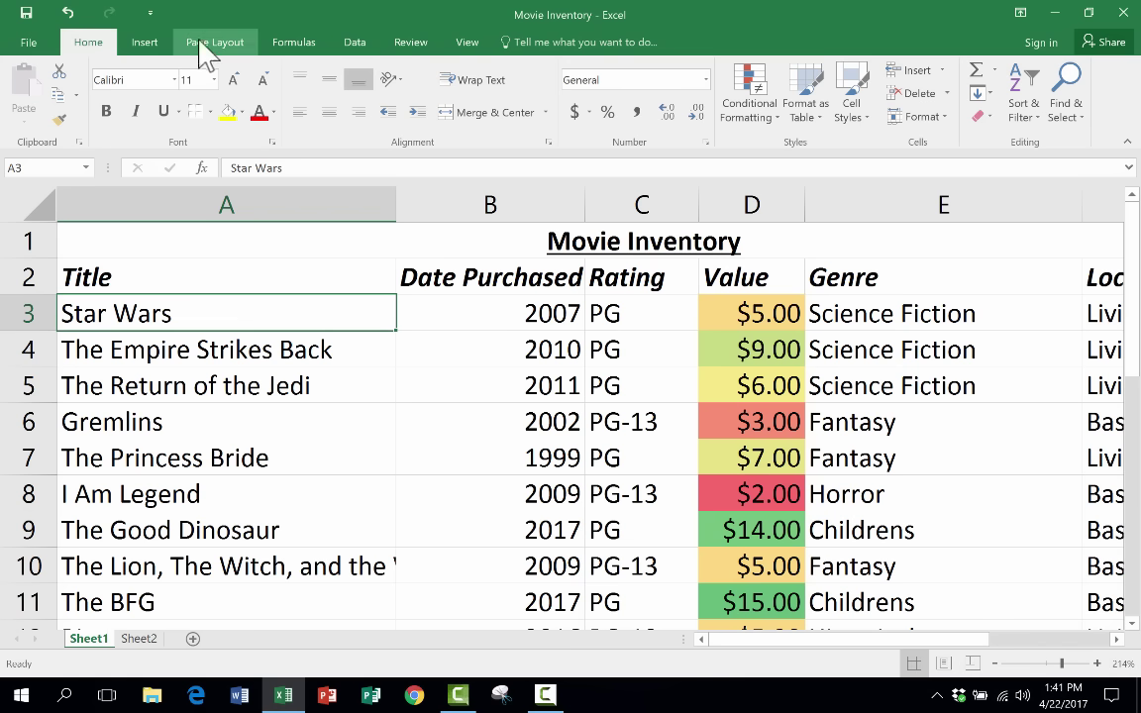
{"action": "left_click", "coordinate": [360, 44]}
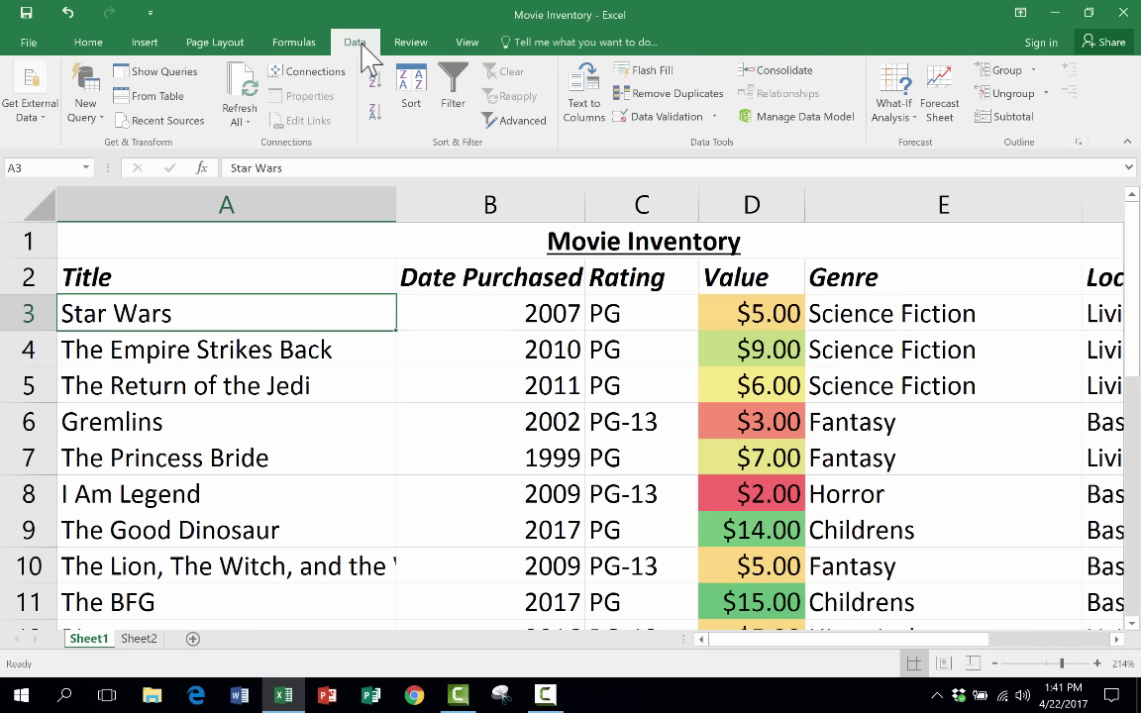
{"action": "left_click", "coordinate": [107, 43]}
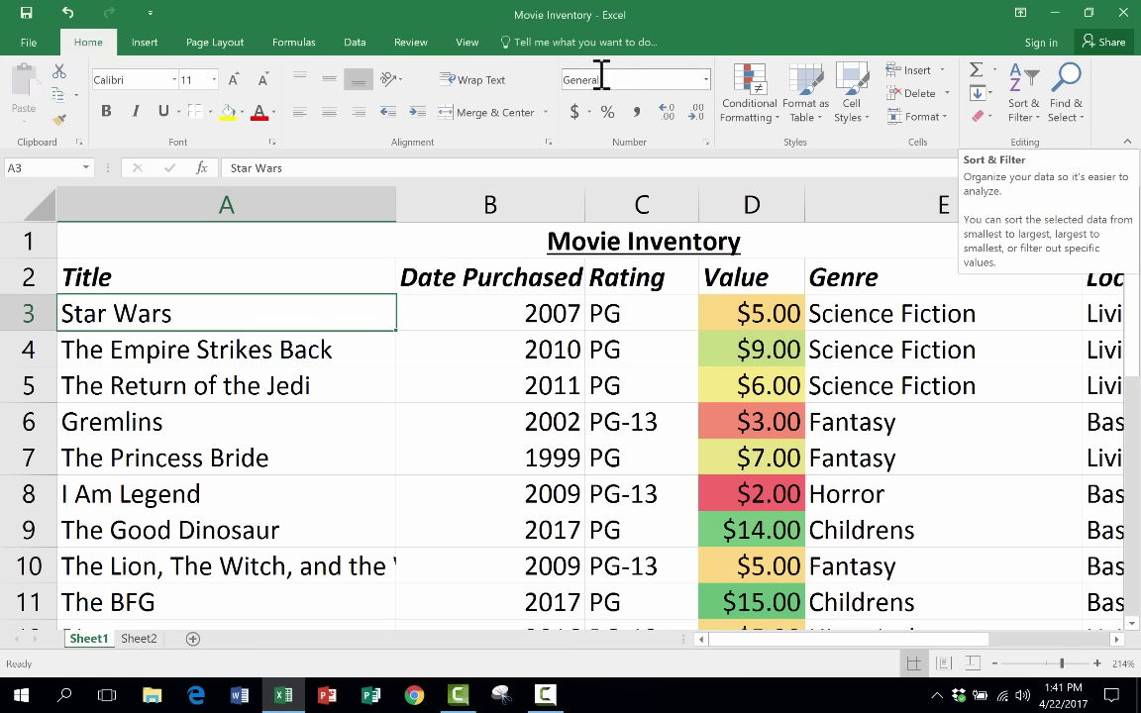
{"action": "left_click", "coordinate": [353, 42]}
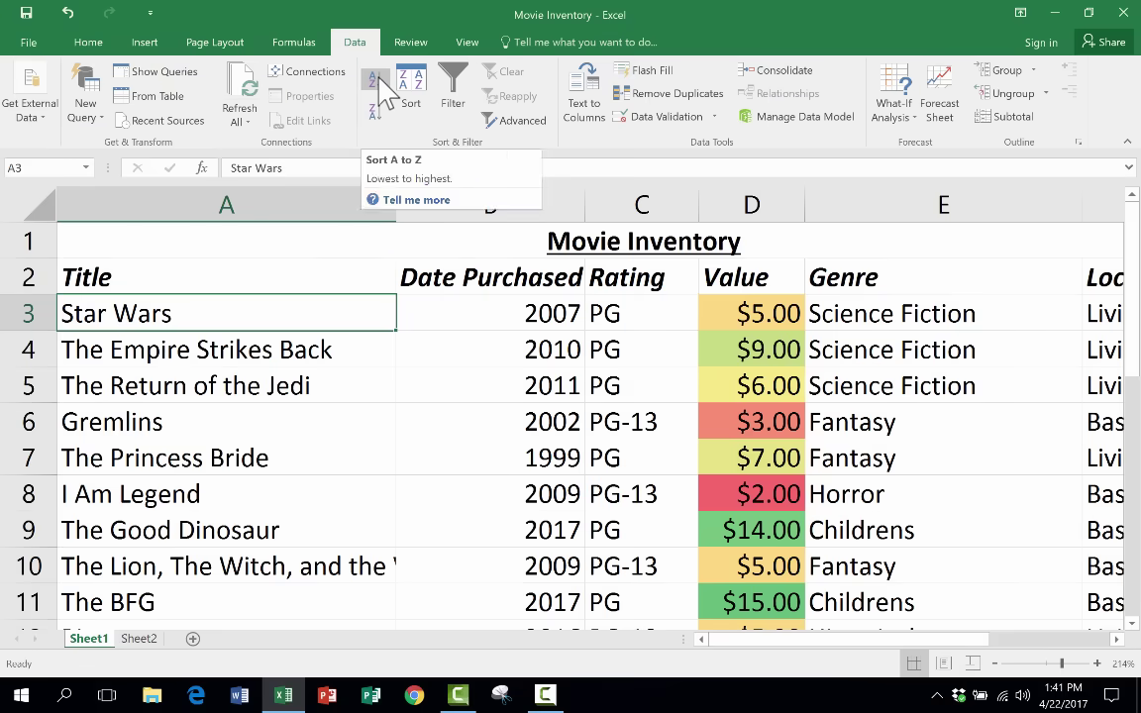
{"action": "left_click", "coordinate": [375, 81]}
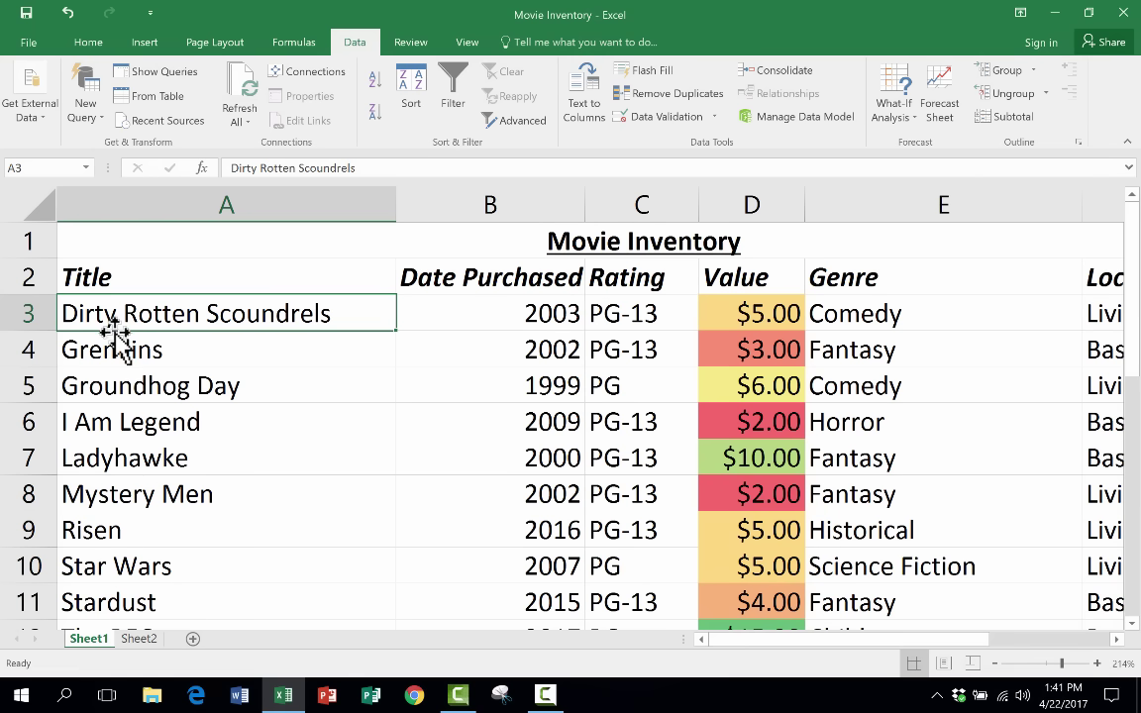
- Examine the sorted movie list, checking the title order, the matching row data and the header row
{"action": "scroll", "coordinate": [119, 335], "scroll_direction": "down", "scroll_amount": 4}
{"action": "scroll", "coordinate": [122, 339], "scroll_direction": "up", "scroll_amount": 4}
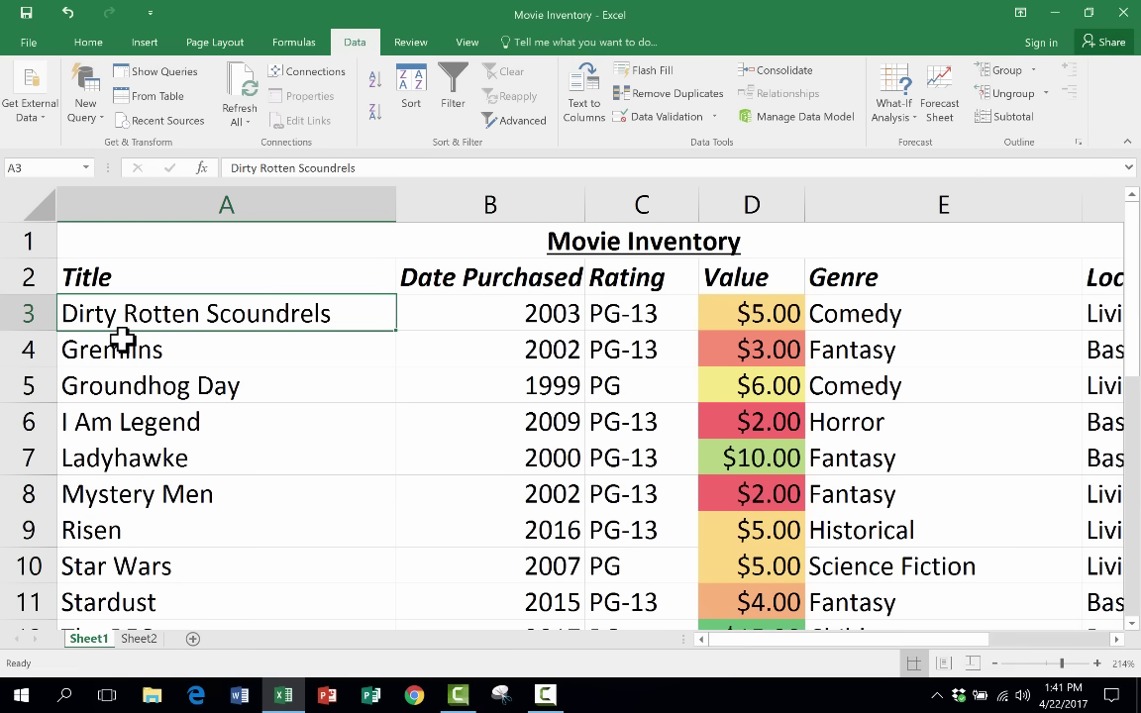
{"action": "scroll", "coordinate": [120, 347], "scroll_direction": "down", "scroll_amount": 3}
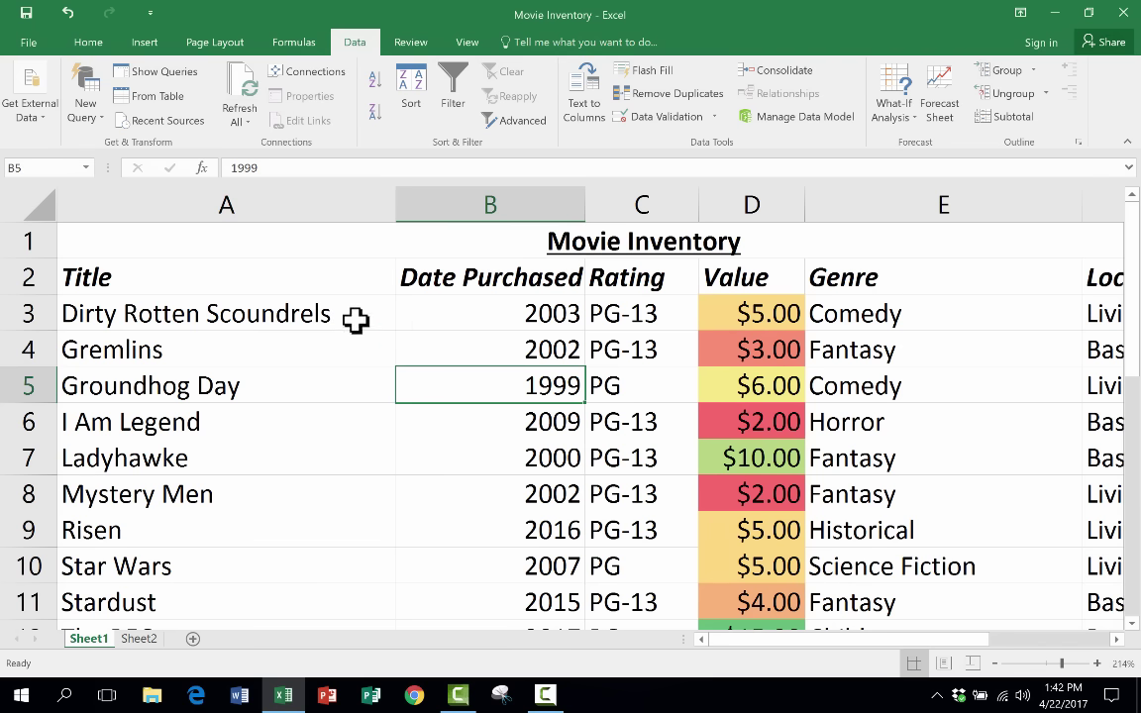
{"action": "left_click", "coordinate": [355, 318]}
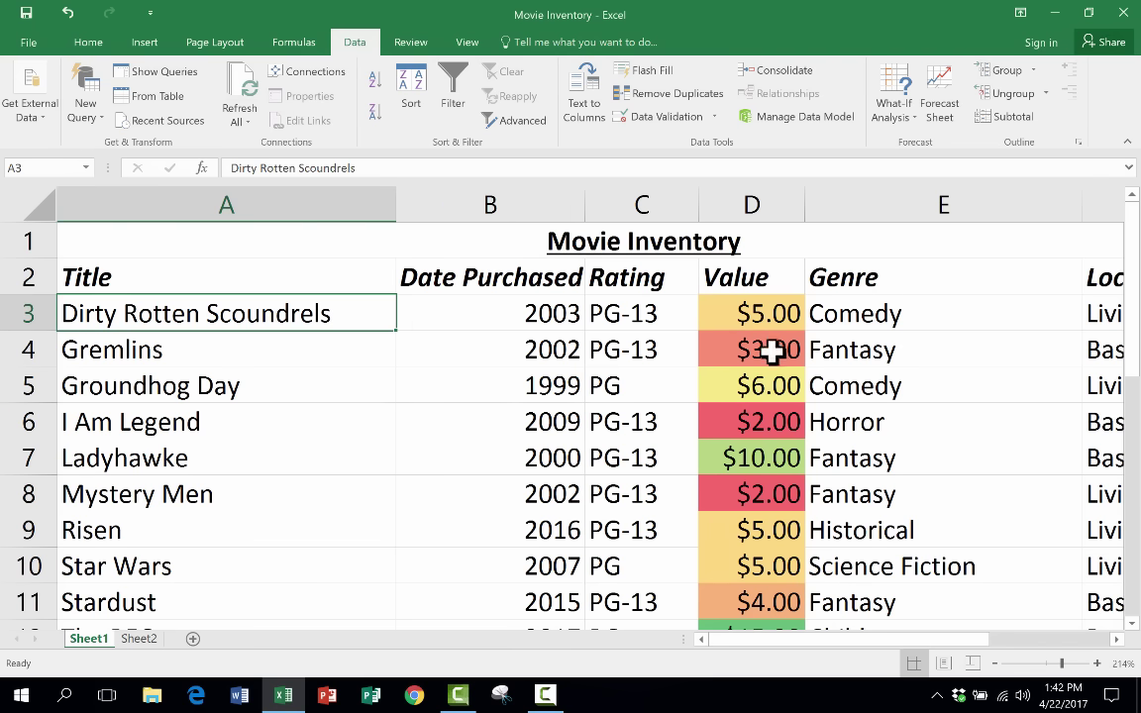
{"action": "left_click", "coordinate": [558, 317]}
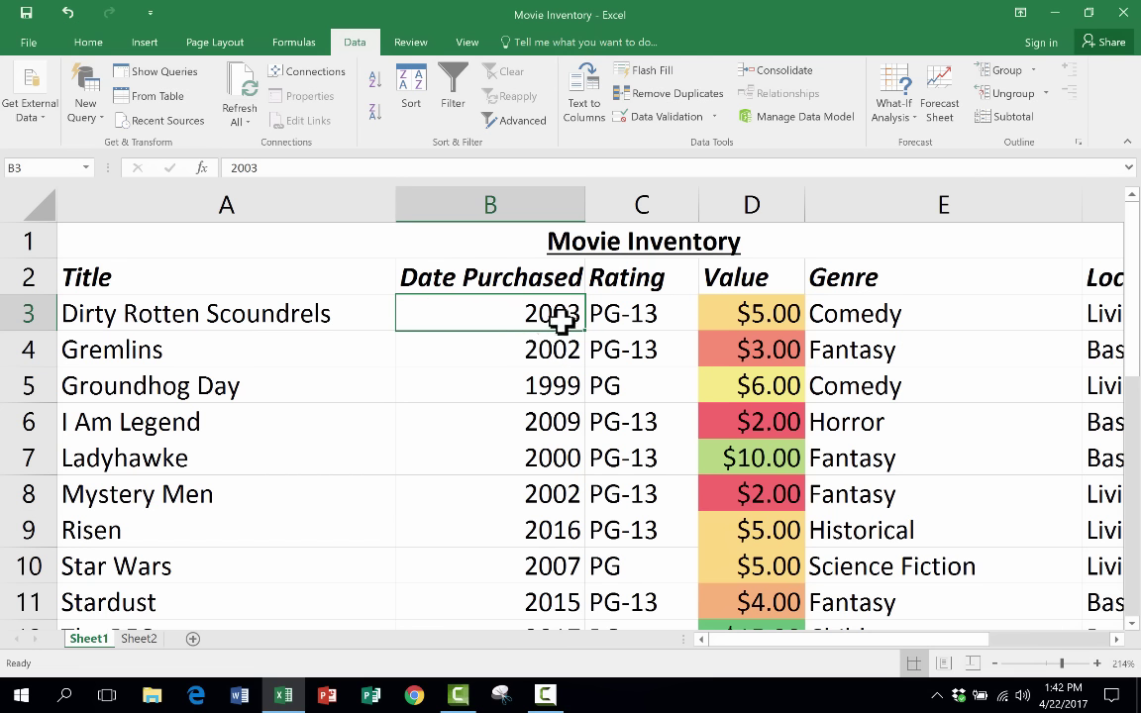
{"action": "left_click", "coordinate": [313, 316]}
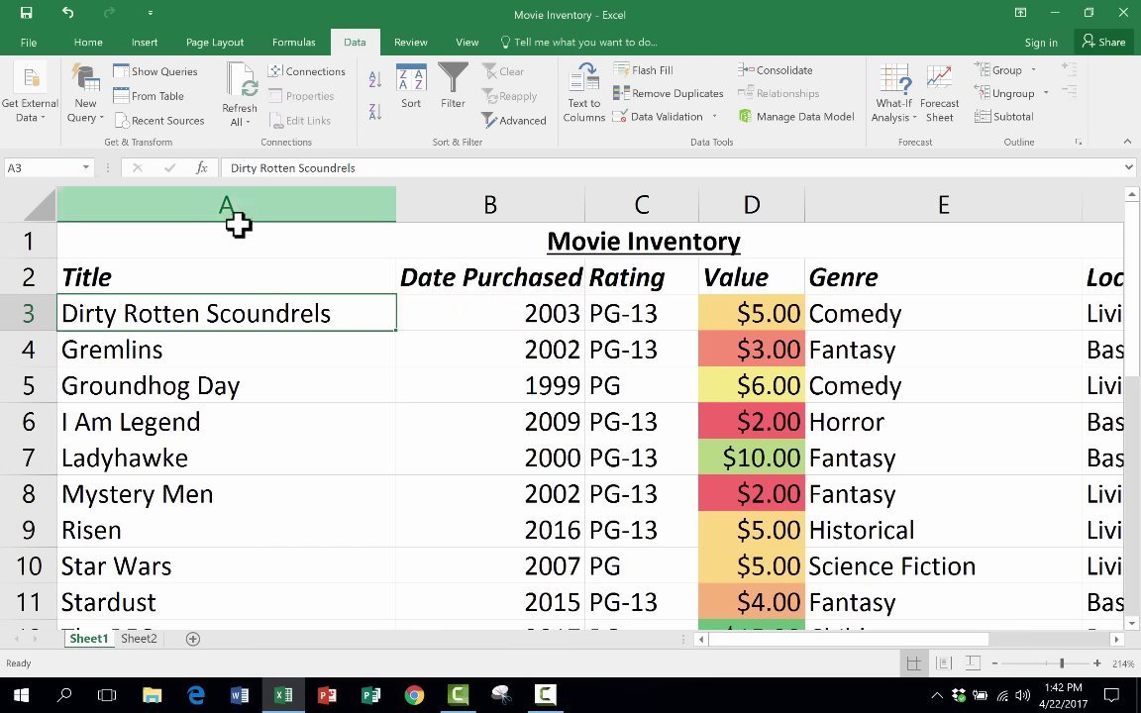
{"action": "left_click", "coordinate": [173, 275]}
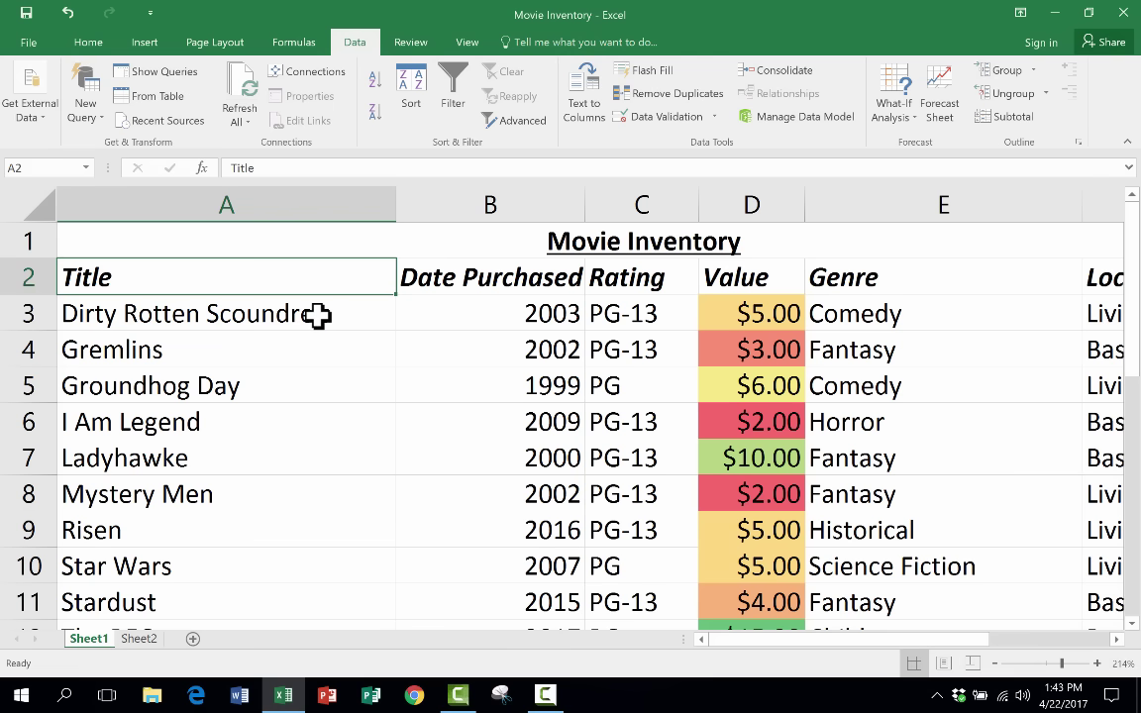
{"action": "left_click", "coordinate": [381, 339]}
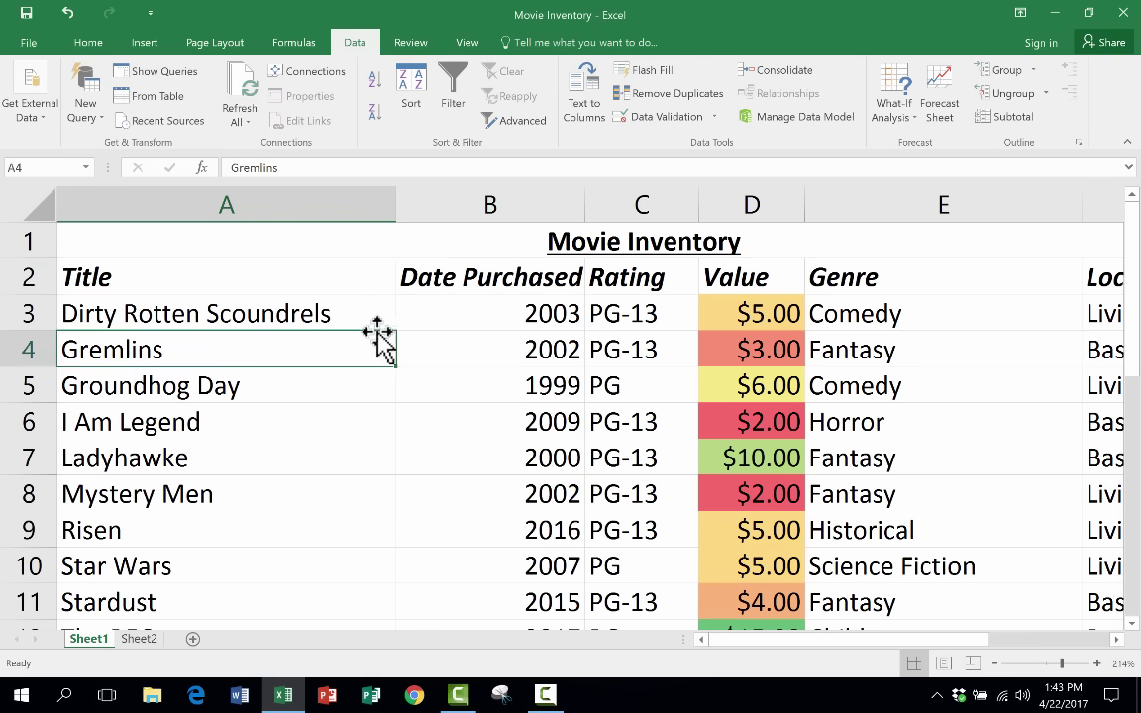
- Turn on filtering for the header row A2:F2, from Title through Location
{"action": "left_click_drag", "start_coordinate": [250, 270], "coordinate": [818, 291]}
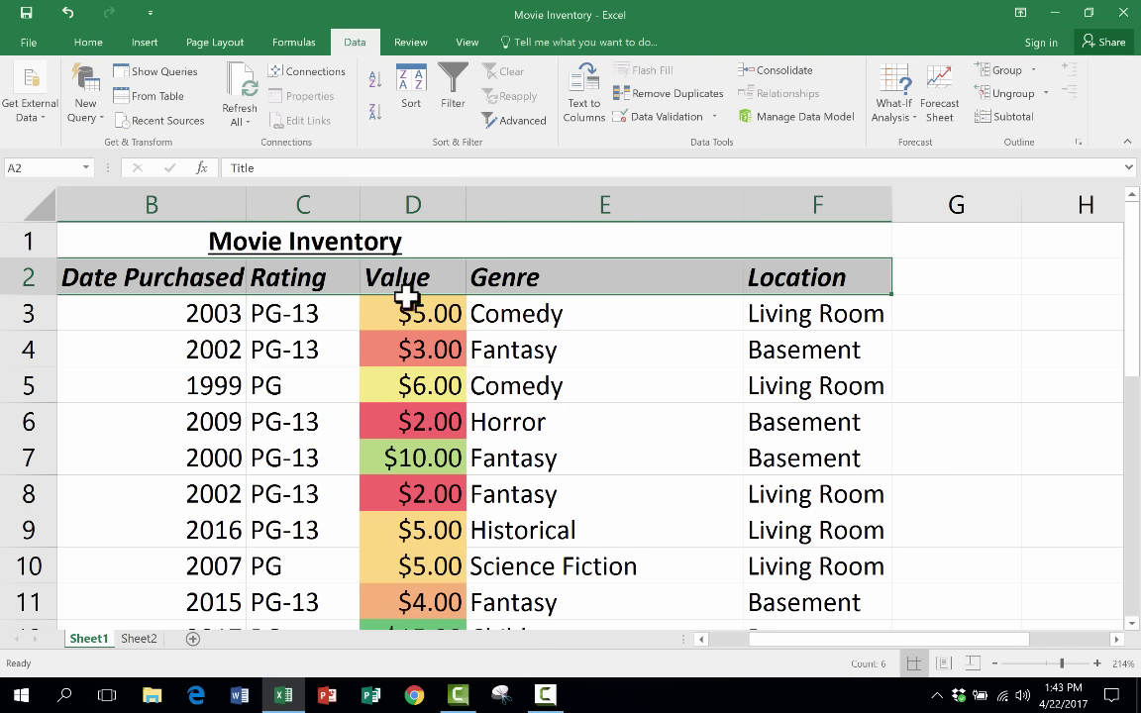
{"action": "left_click_drag", "start_coordinate": [917, 640], "coordinate": [848, 640]}
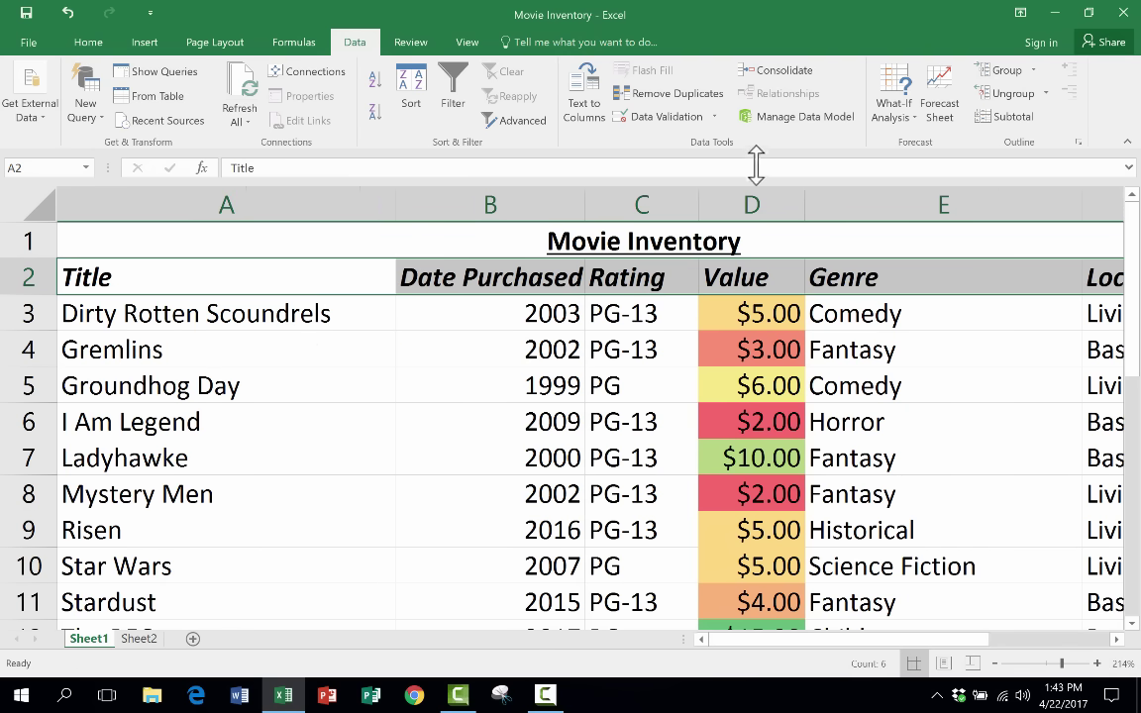
{"action": "left_click", "coordinate": [454, 97]}
{"action": "left_click", "coordinate": [471, 358]}
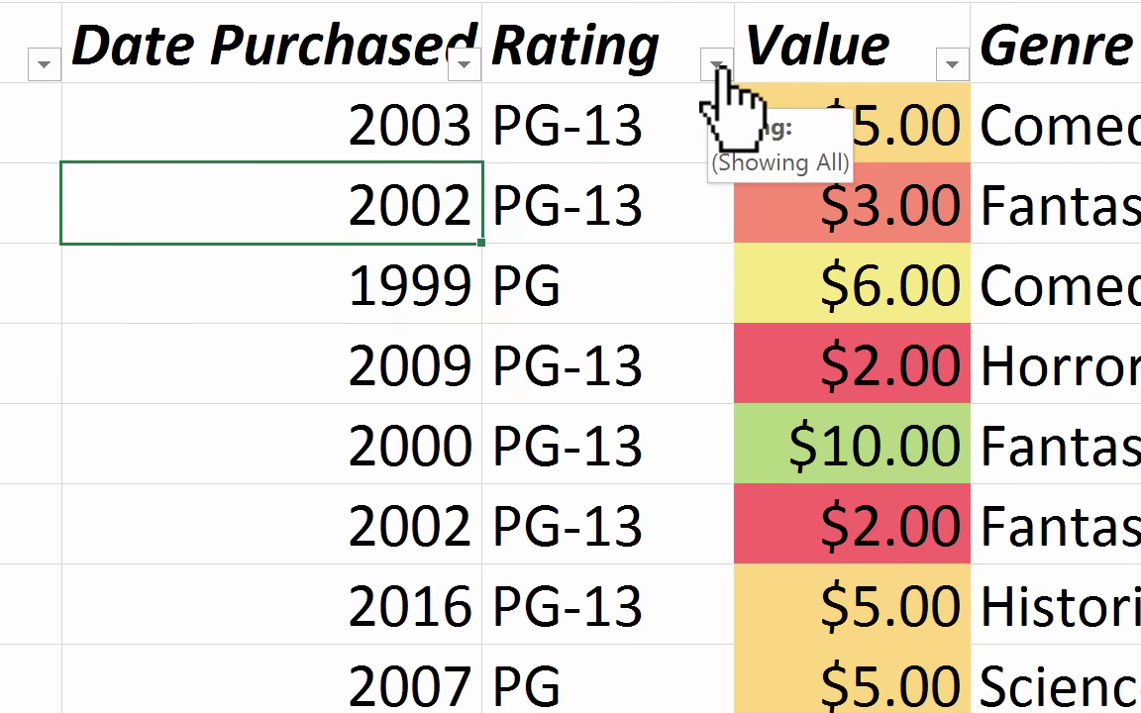
- Filter the Rating column to show only the PG movies and look over the filtered list
{"action": "left_click", "coordinate": [690, 288]}
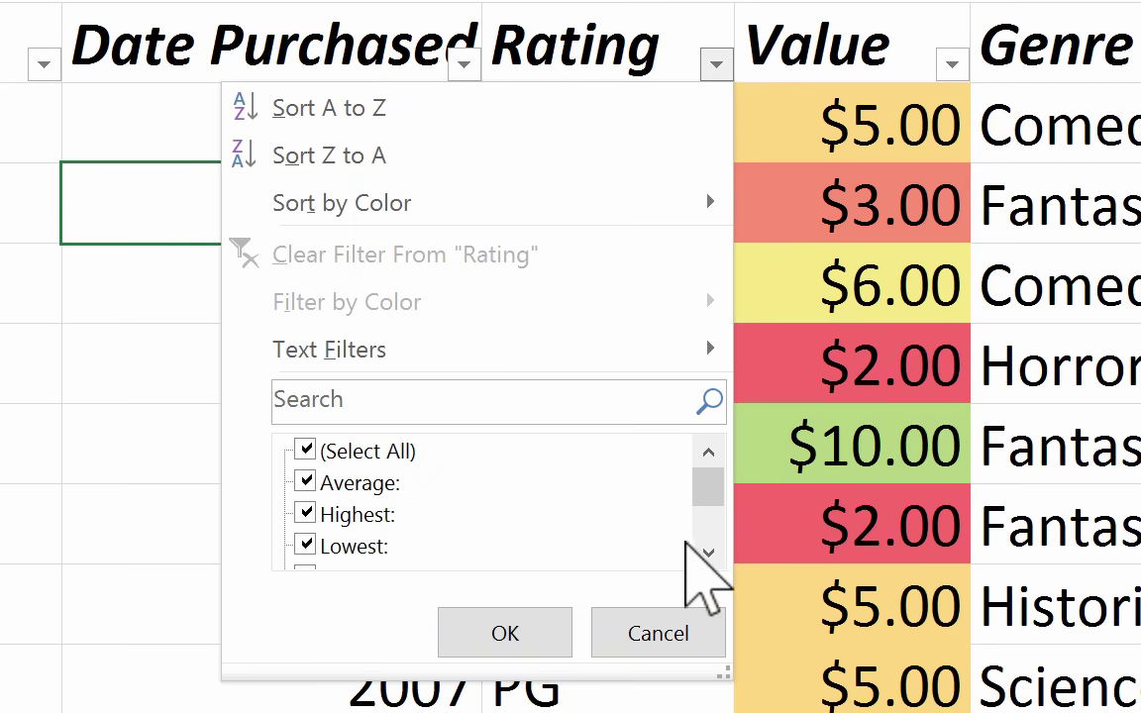
{"action": "left_click", "coordinate": [305, 452]}
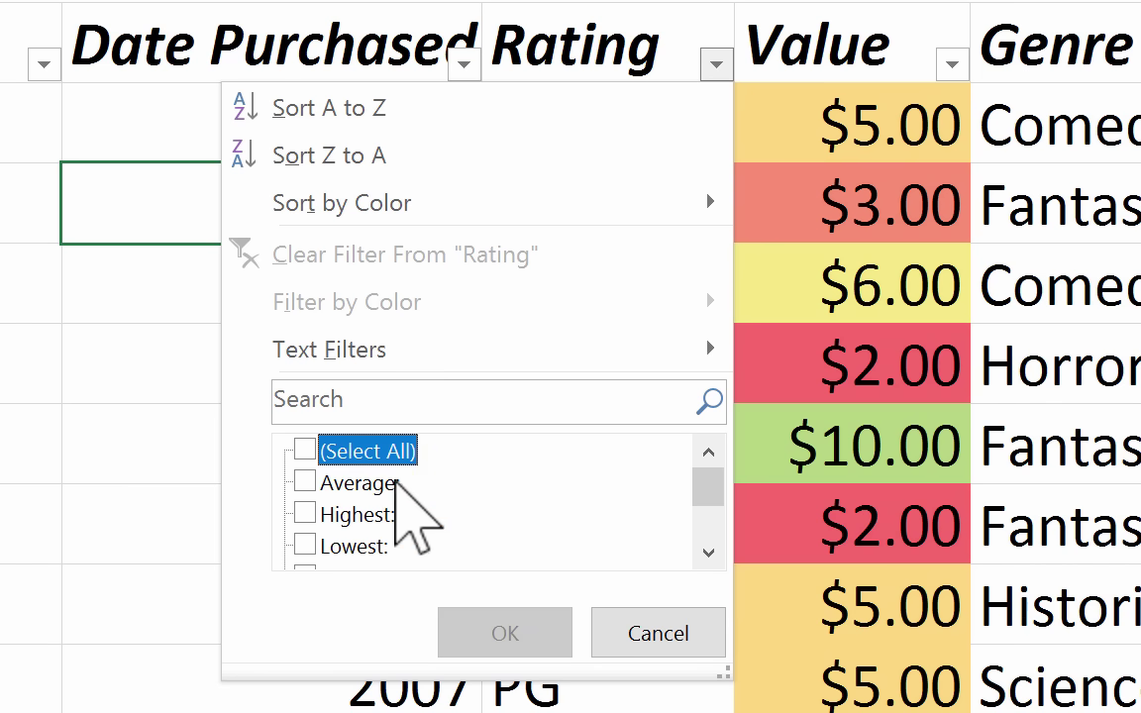
{"action": "scroll", "coordinate": [724, 487], "scroll_direction": "down", "scroll_amount": 1}
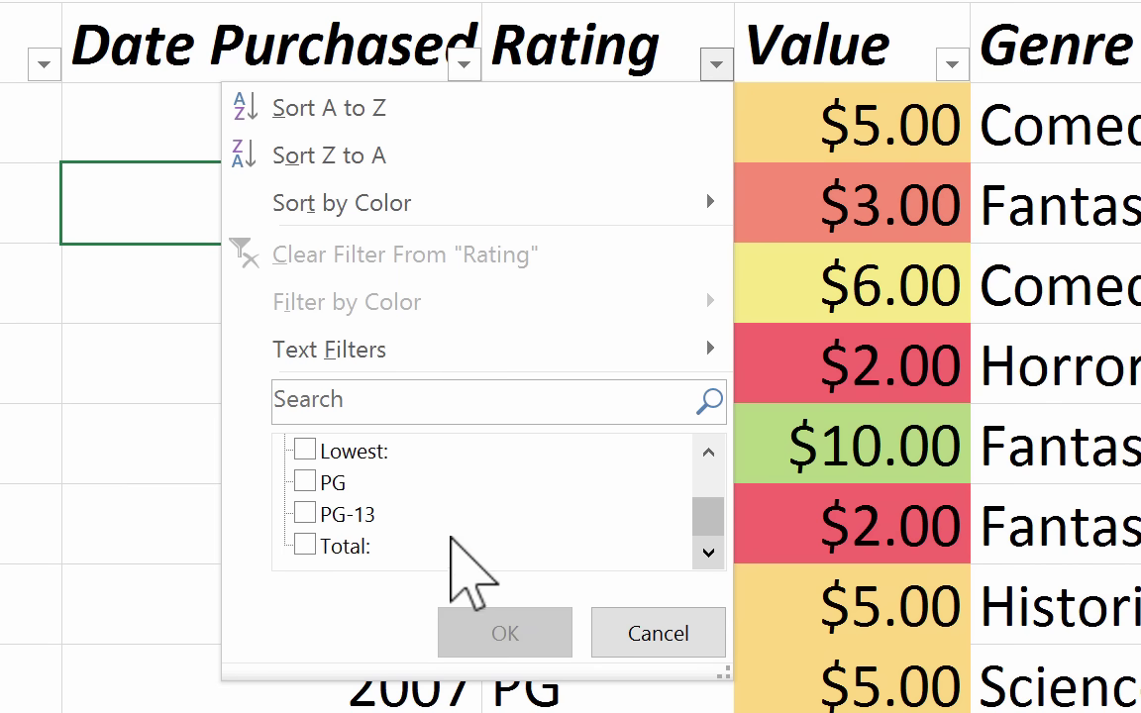
{"action": "left_click", "coordinate": [306, 482]}
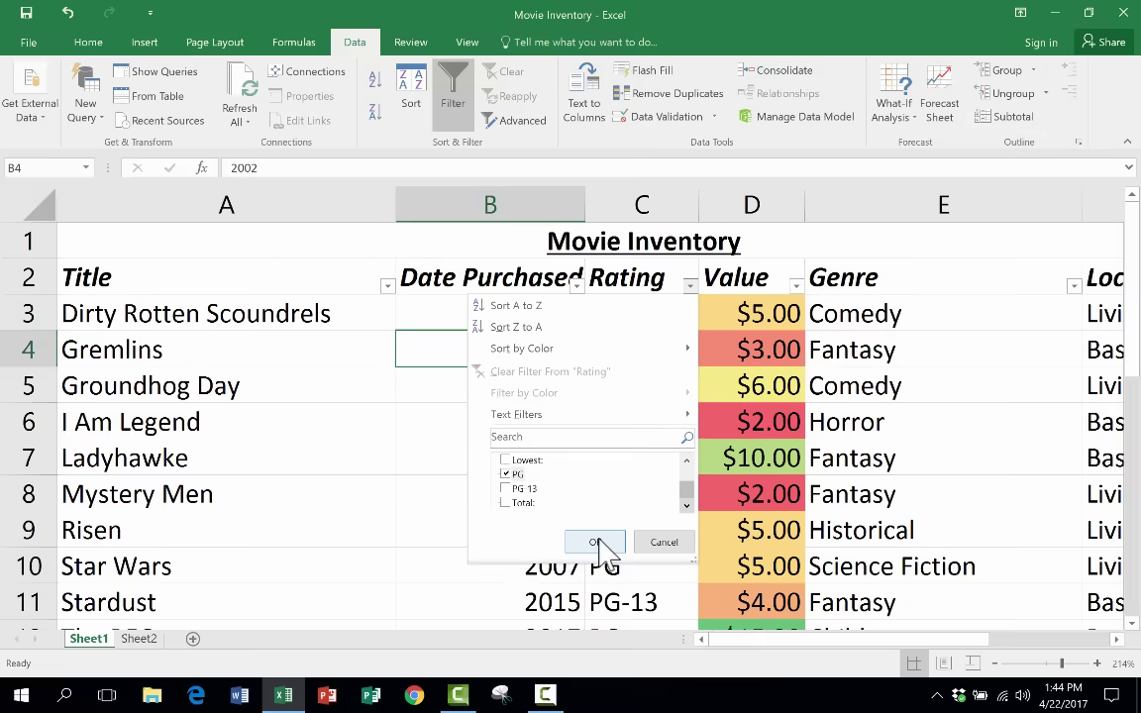
{"action": "left_click", "coordinate": [596, 543]}
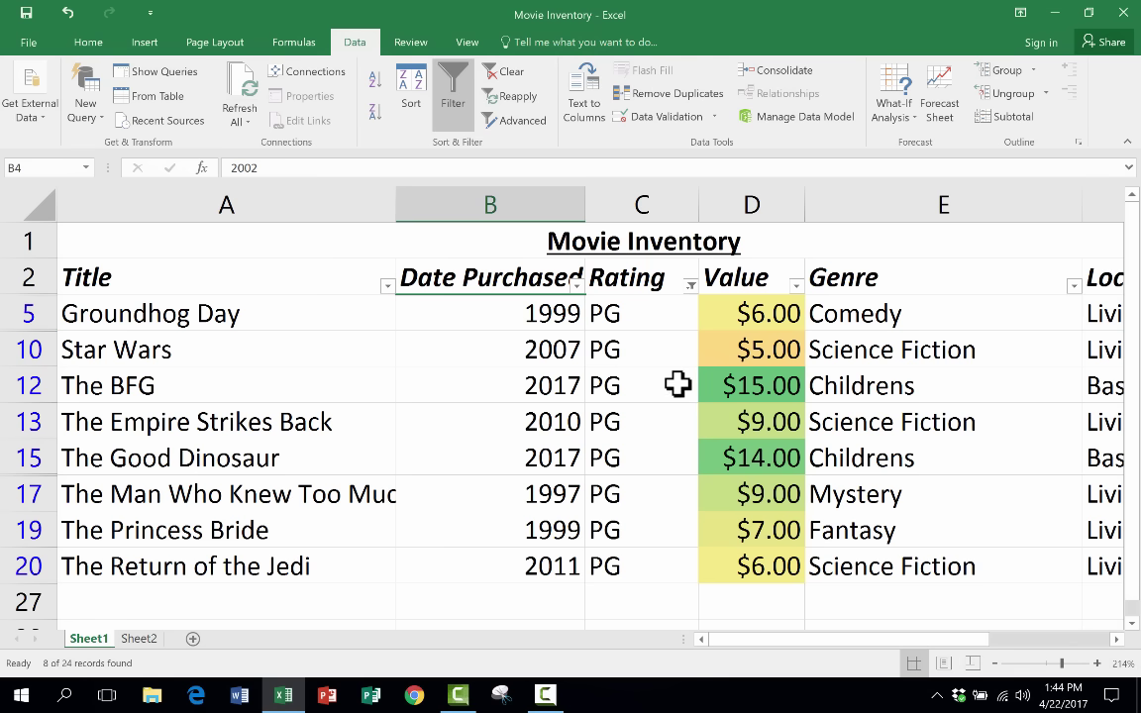
{"action": "scroll", "coordinate": [677, 385], "scroll_direction": "down", "scroll_amount": 1}
{"action": "scroll", "coordinate": [678, 385], "scroll_direction": "up", "scroll_amount": 1}
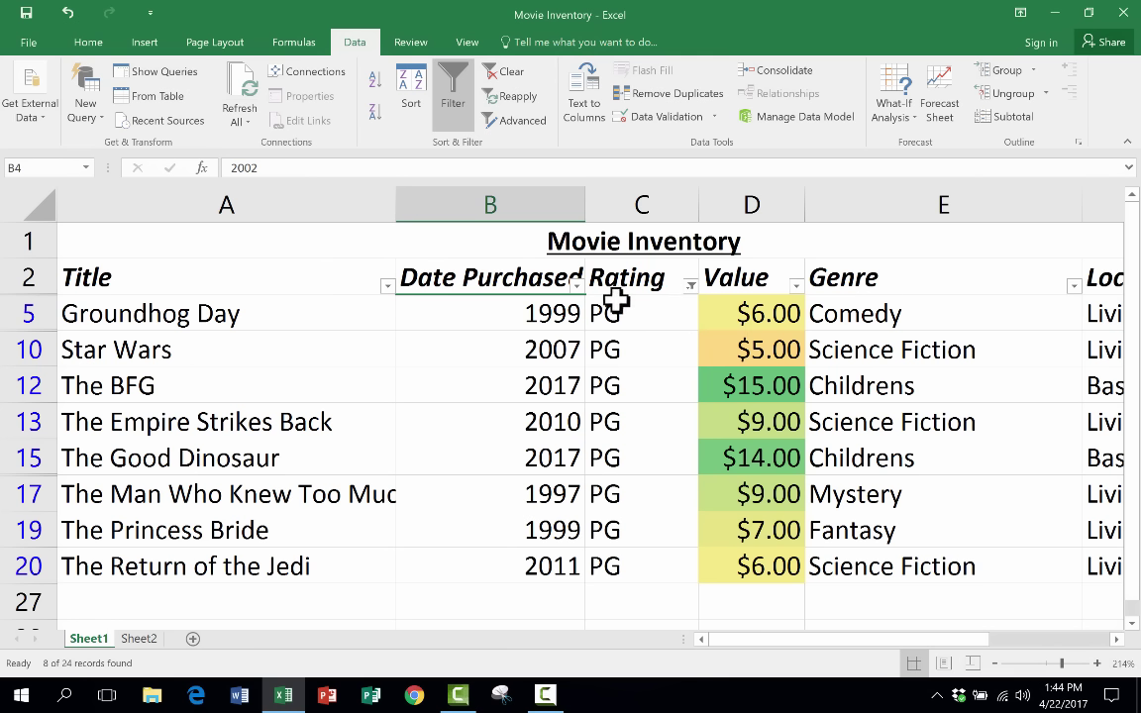
- Reselect all values in the Rating filter to bring back the full movie list
{"action": "left_click", "coordinate": [691, 285]}
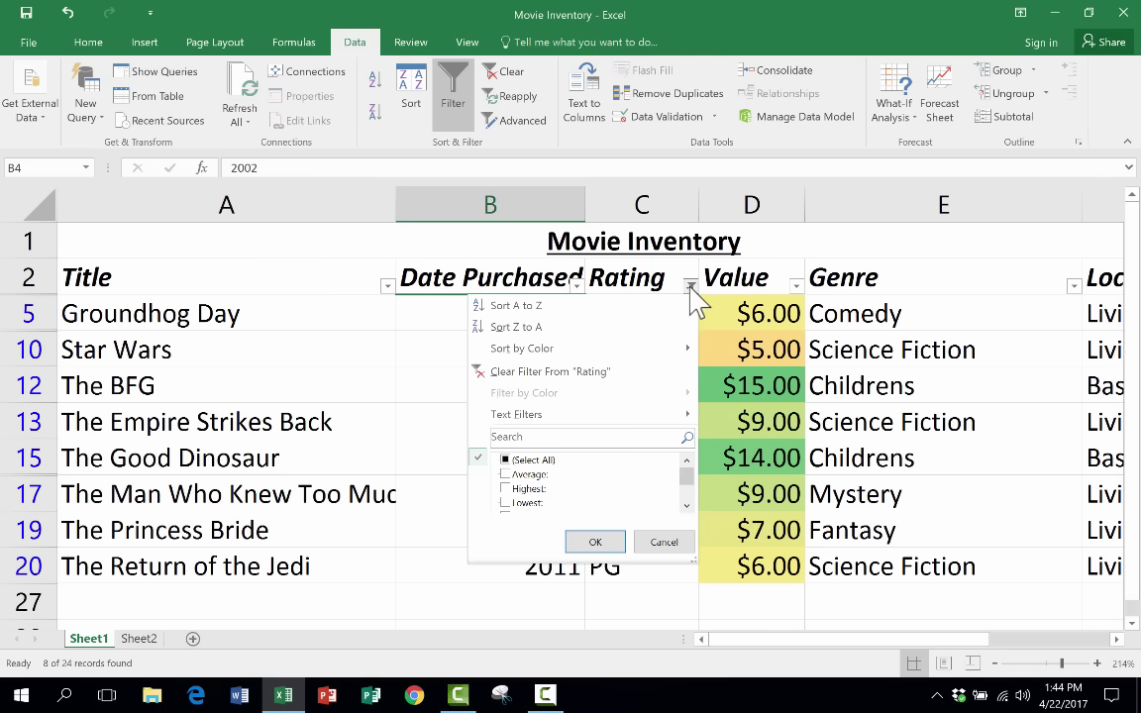
{"action": "left_click", "coordinate": [506, 462]}
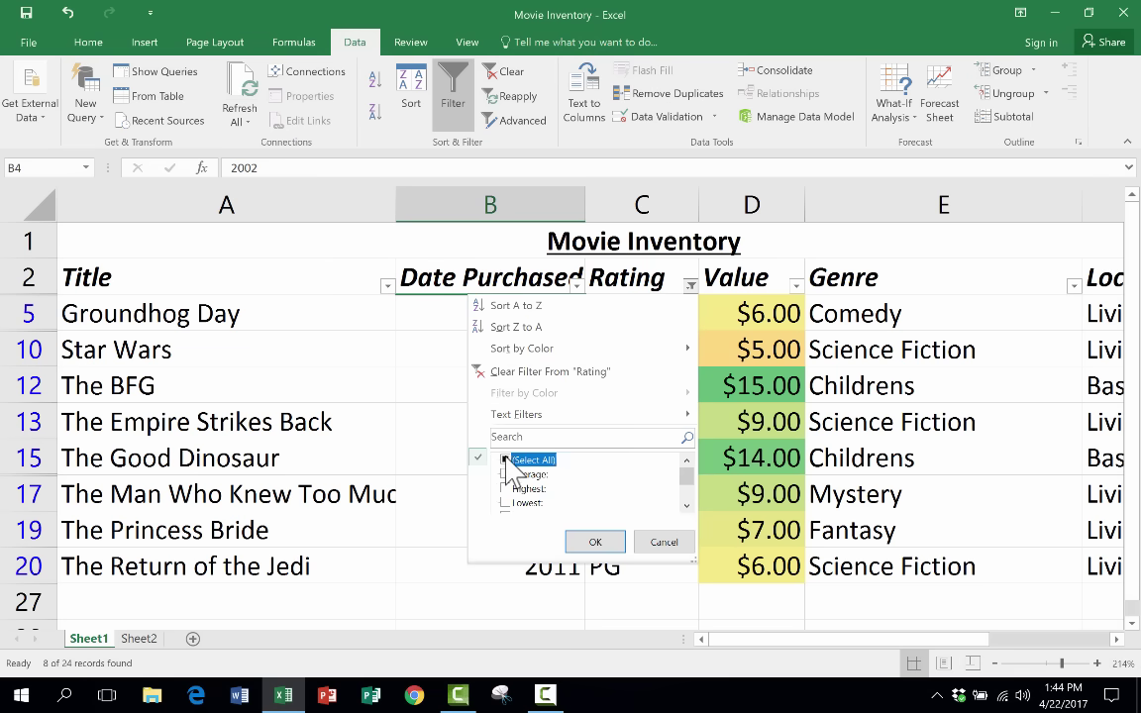
{"action": "left_click", "coordinate": [506, 461]}
{"action": "left_click", "coordinate": [595, 541]}
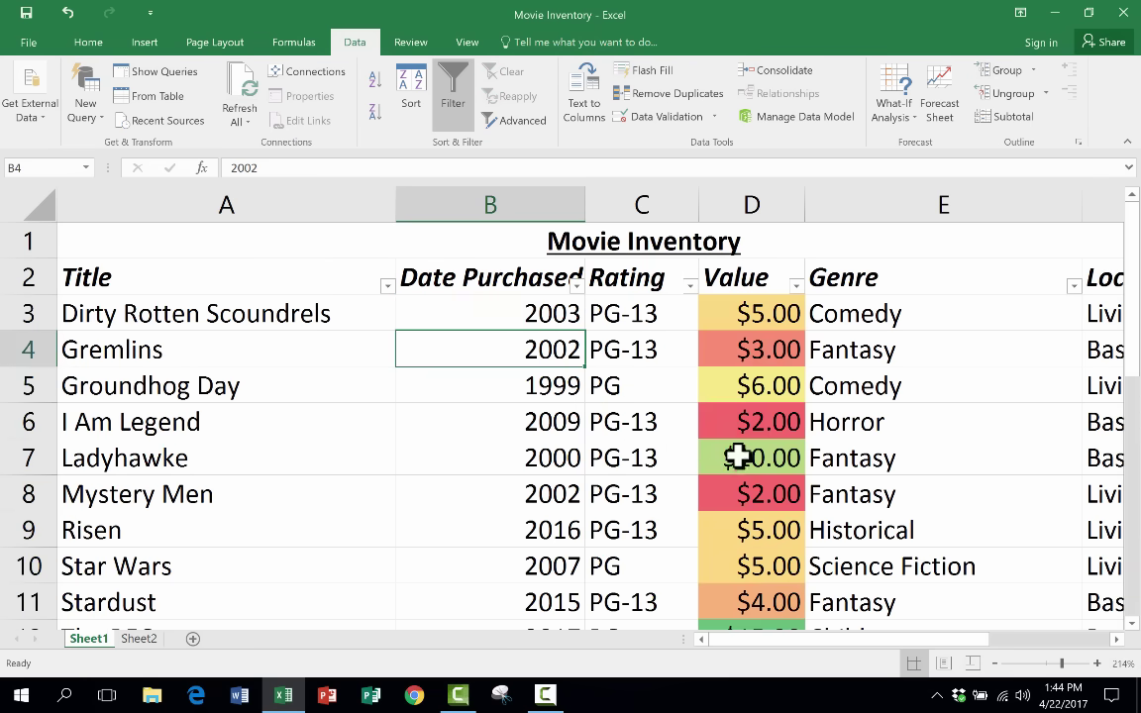
- Look over the full movie list and the Genre column's filter choices, leaving the genre filter unapplied
{"action": "scroll", "coordinate": [736, 454], "scroll_direction": "down", "scroll_amount": 4}
{"action": "scroll", "coordinate": [736, 454], "scroll_direction": "up", "scroll_amount": 4}
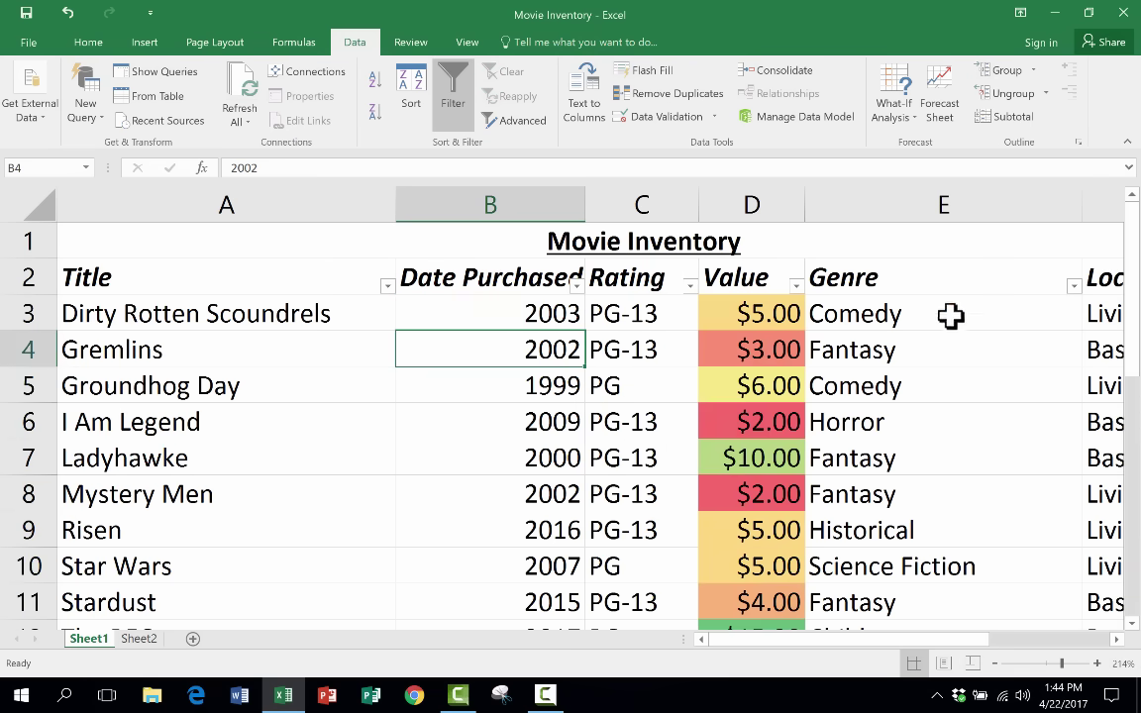
{"action": "left_click", "coordinate": [1074, 286]}
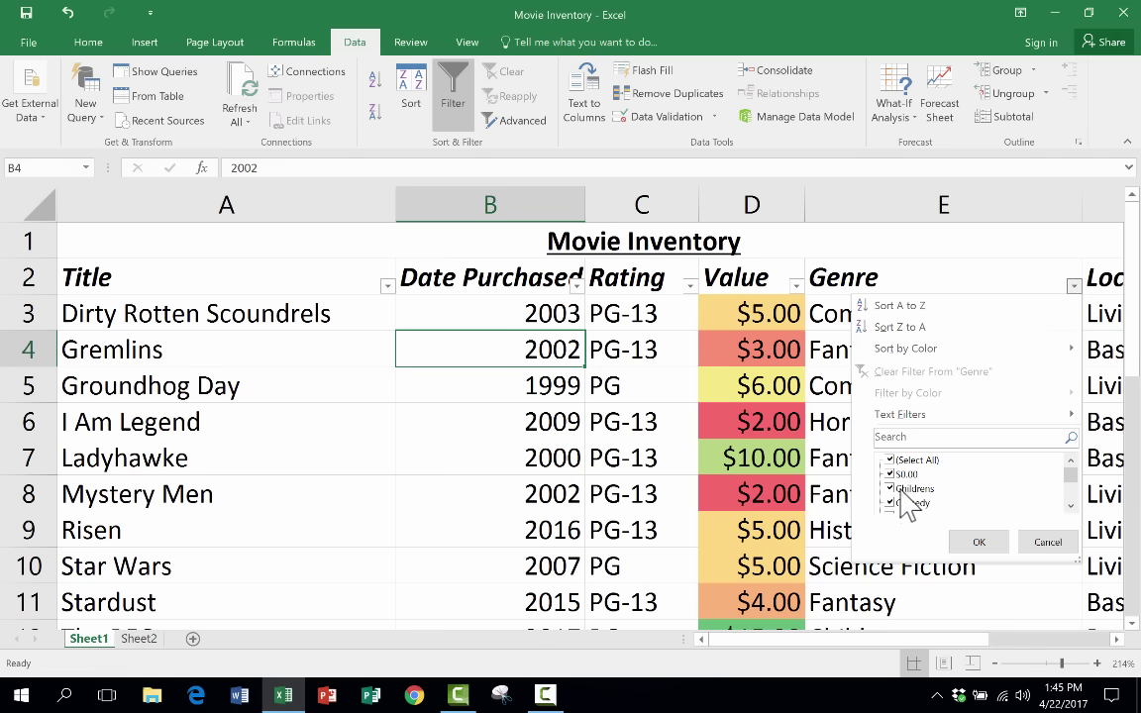
{"action": "left_click", "coordinate": [1052, 542]}
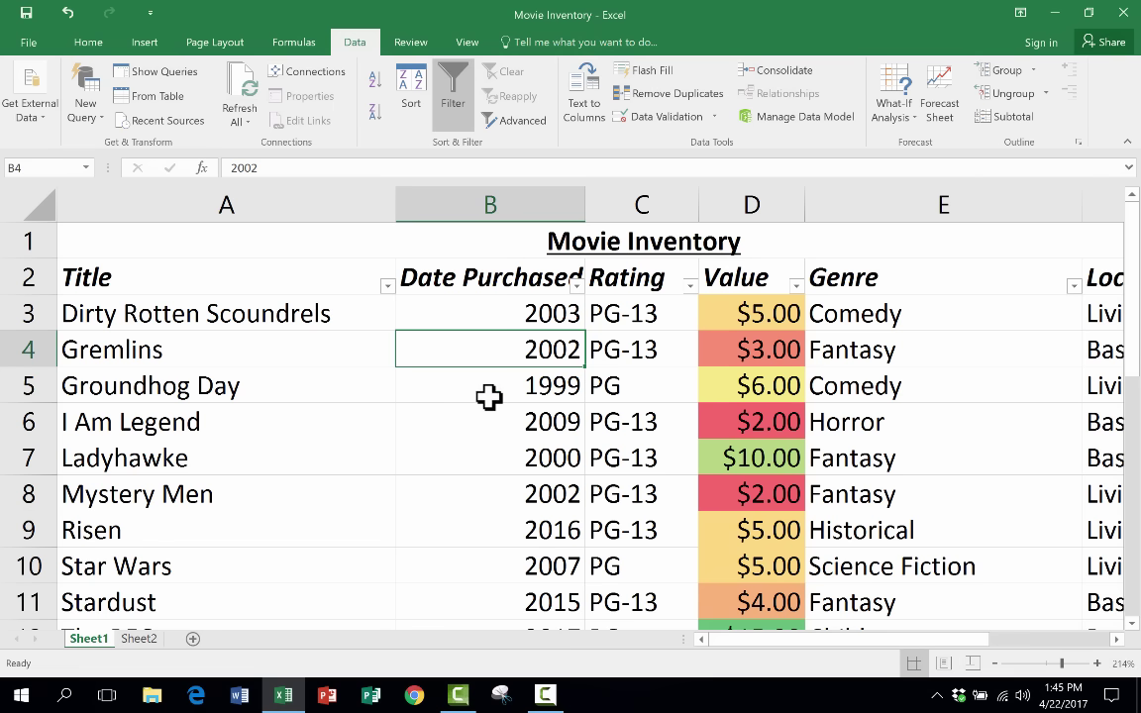
- Freeze the panes above row 3, locking the Movie Inventory title and the header row
{"action": "scroll", "coordinate": [489, 395], "scroll_direction": "down", "scroll_amount": 4}
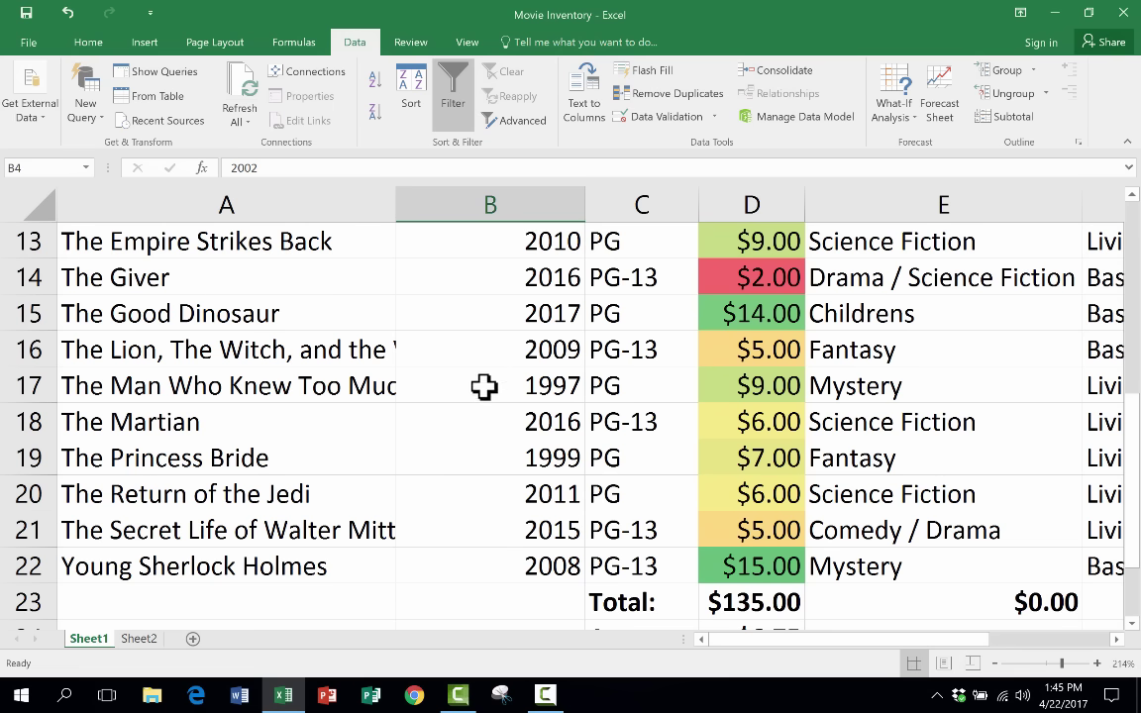
{"action": "scroll", "coordinate": [484, 388], "scroll_direction": "down", "scroll_amount": 3}
{"action": "scroll", "coordinate": [485, 383], "scroll_direction": "up", "scroll_amount": 1}
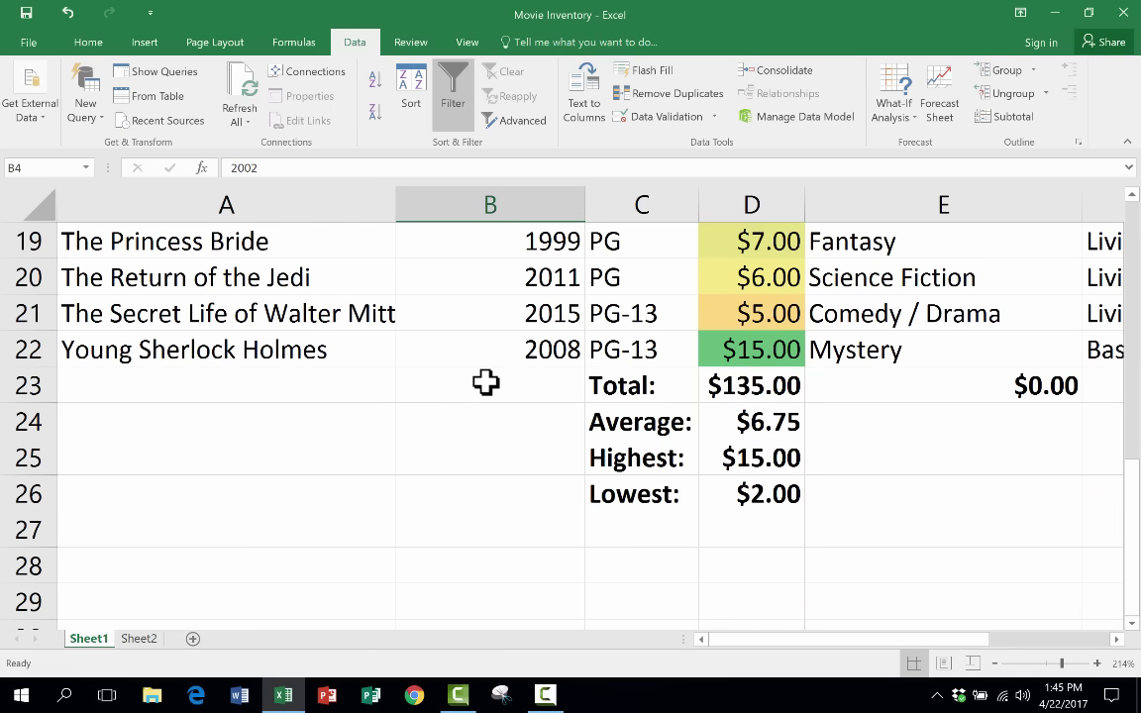
{"action": "scroll", "coordinate": [485, 383], "scroll_direction": "up", "scroll_amount": 5}
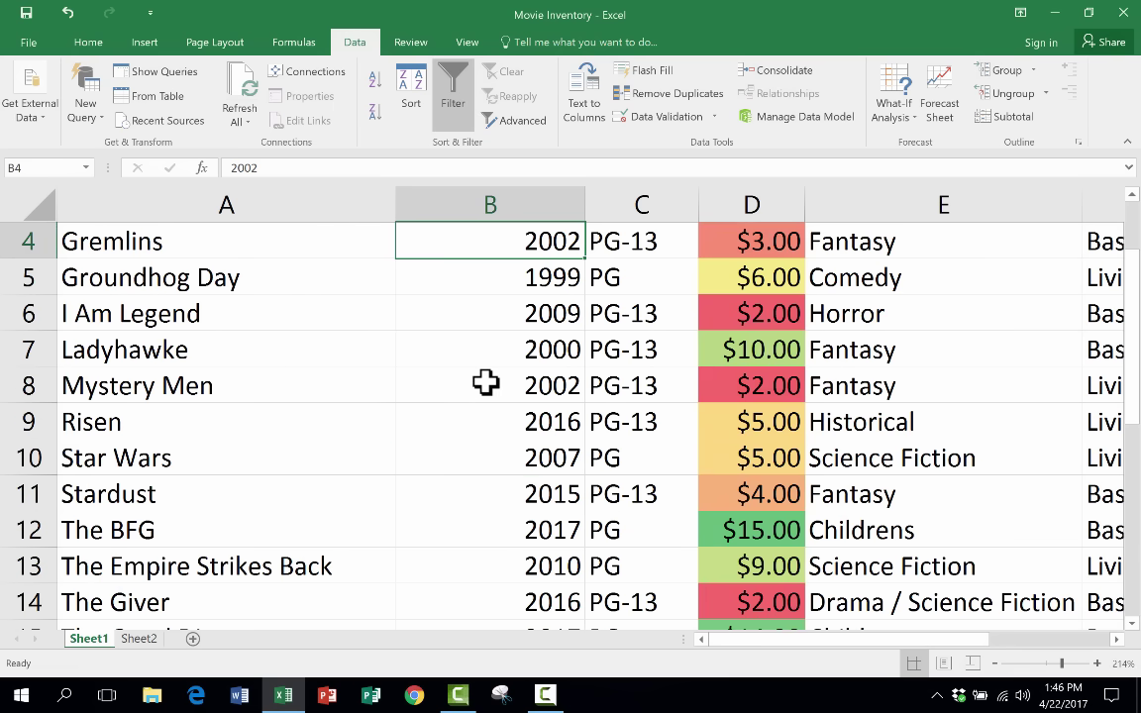
{"action": "scroll", "coordinate": [485, 384], "scroll_direction": "down", "scroll_amount": 5}
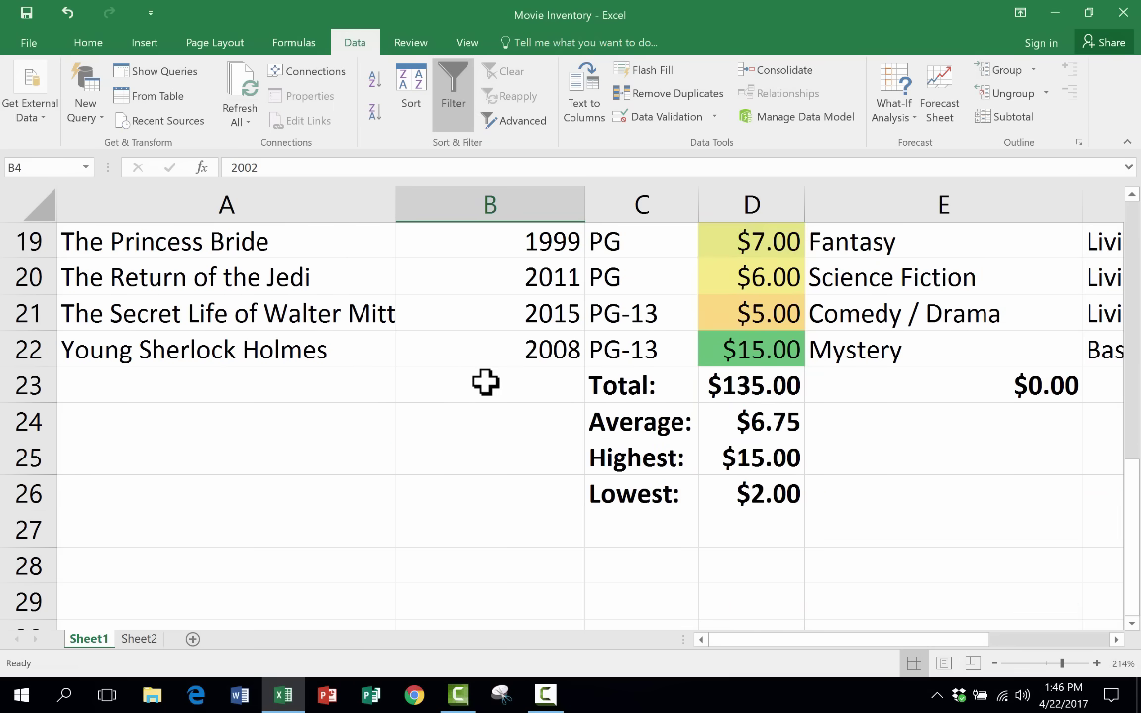
{"action": "scroll", "coordinate": [486, 383], "scroll_direction": "up", "scroll_amount": 6}
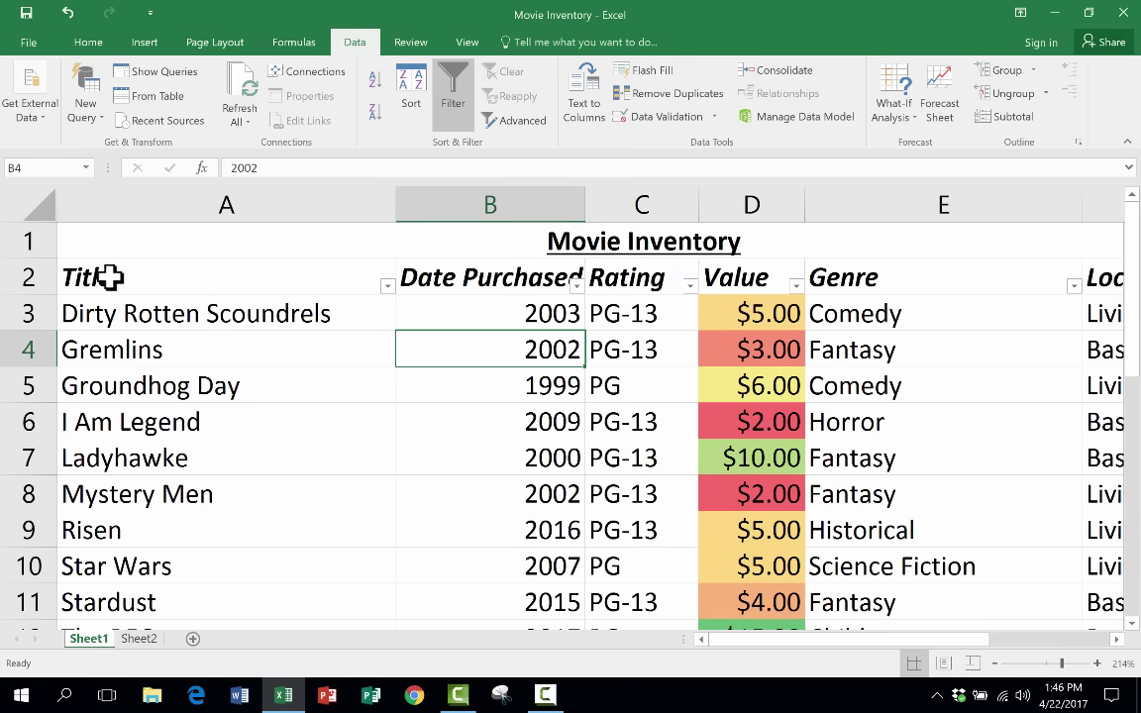
{"action": "left_click", "coordinate": [19, 313]}
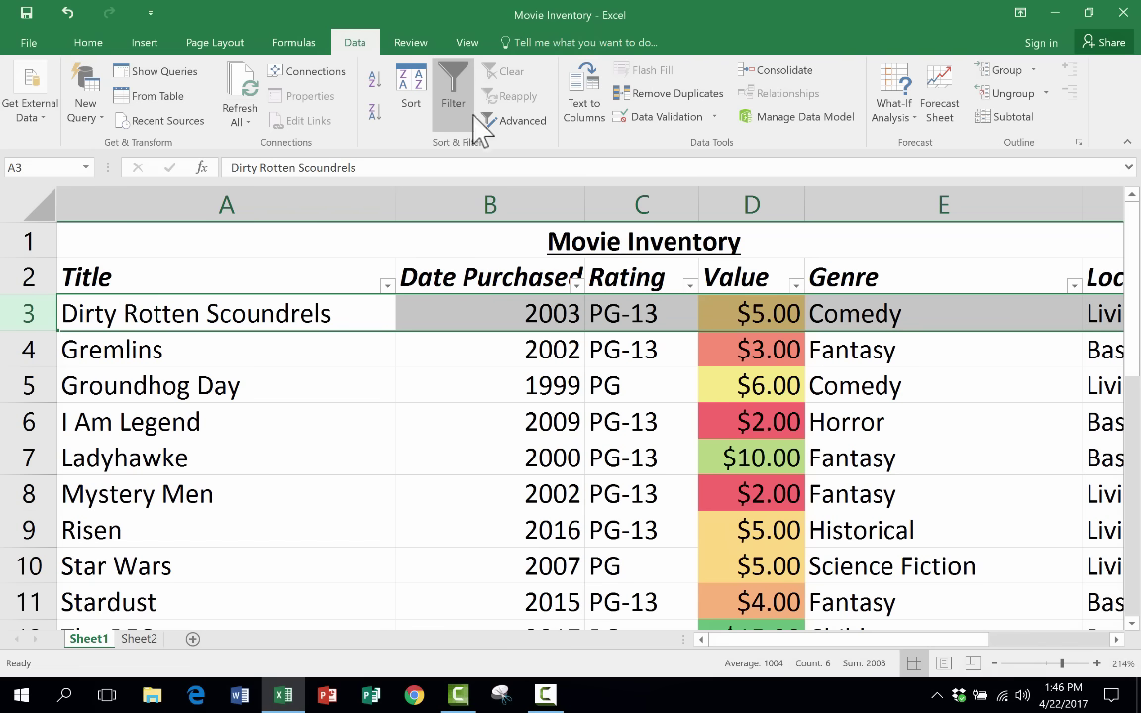
{"action": "left_click", "coordinate": [467, 44]}
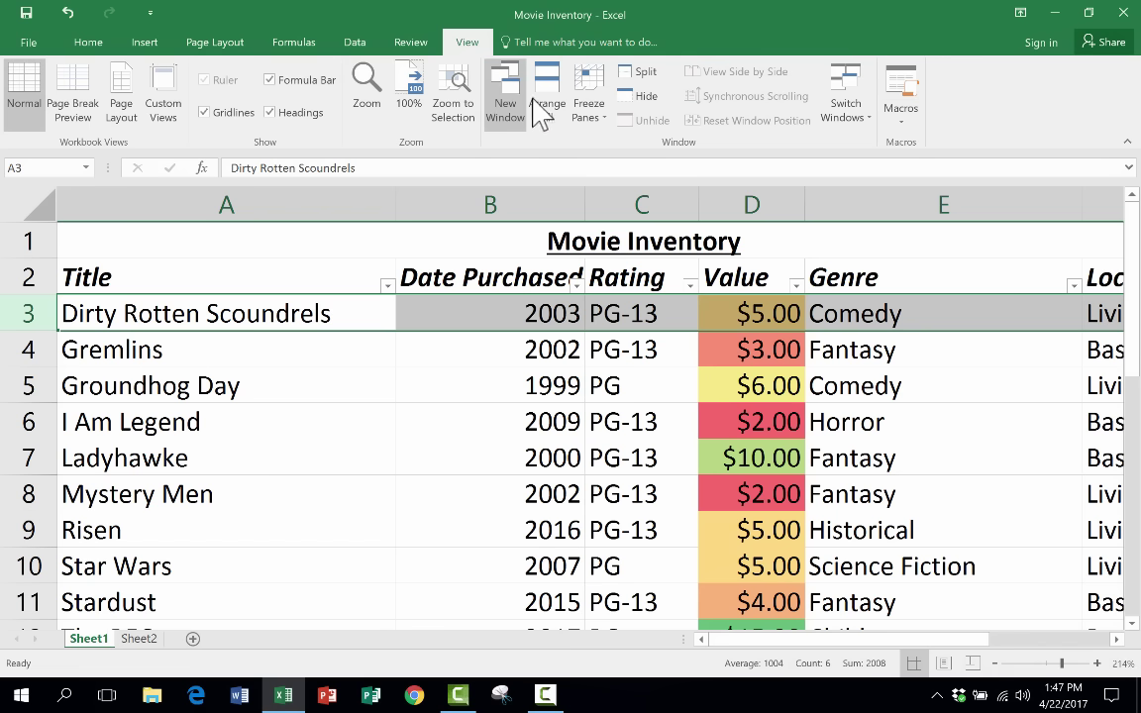
{"action": "left_click", "coordinate": [588, 99]}
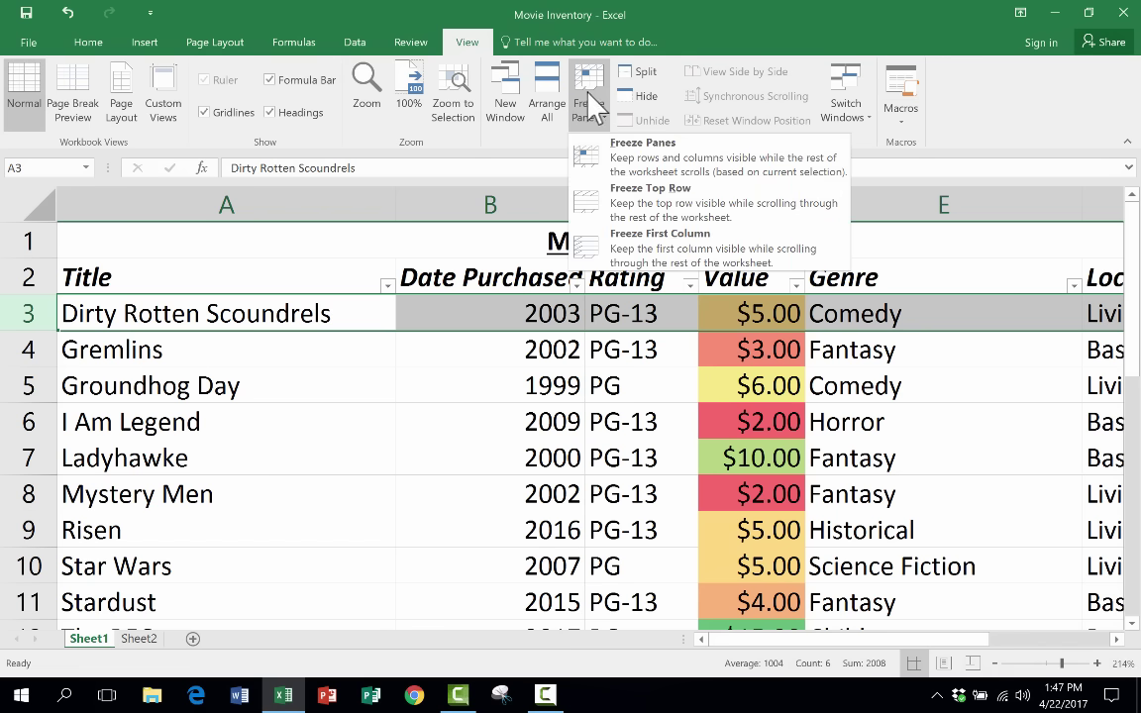
{"action": "left_click", "coordinate": [624, 165]}
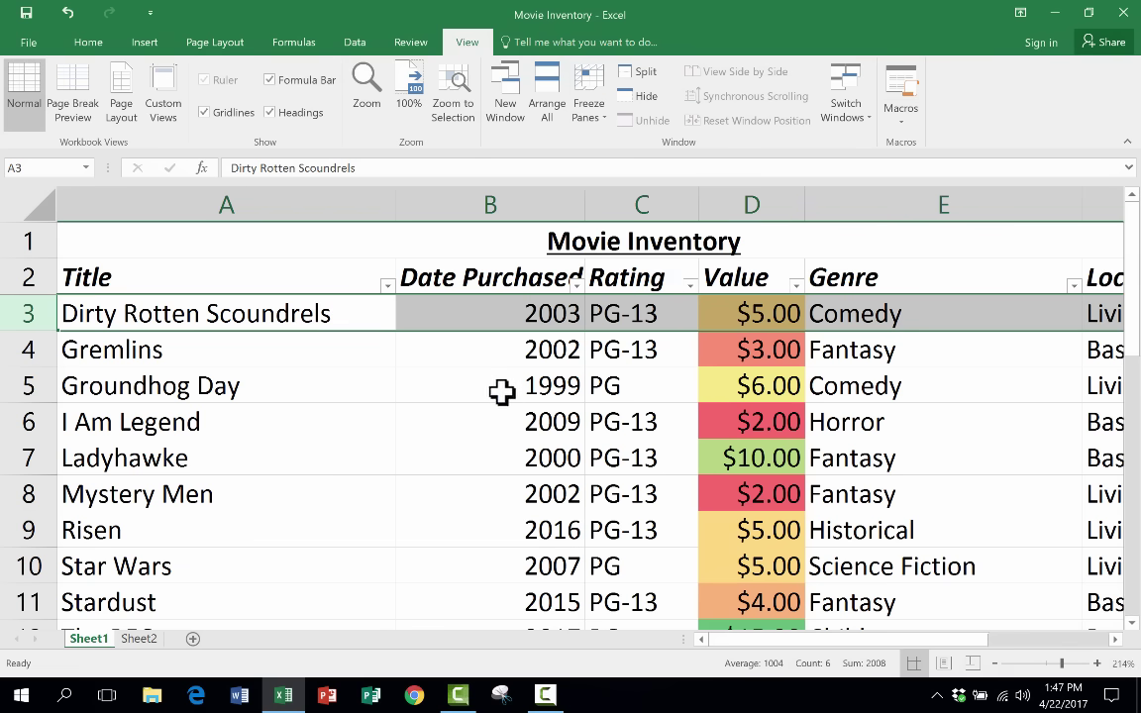
- Check the frozen title and header rows against the movie rows further down, and select row 3
{"action": "left_click", "coordinate": [468, 380]}
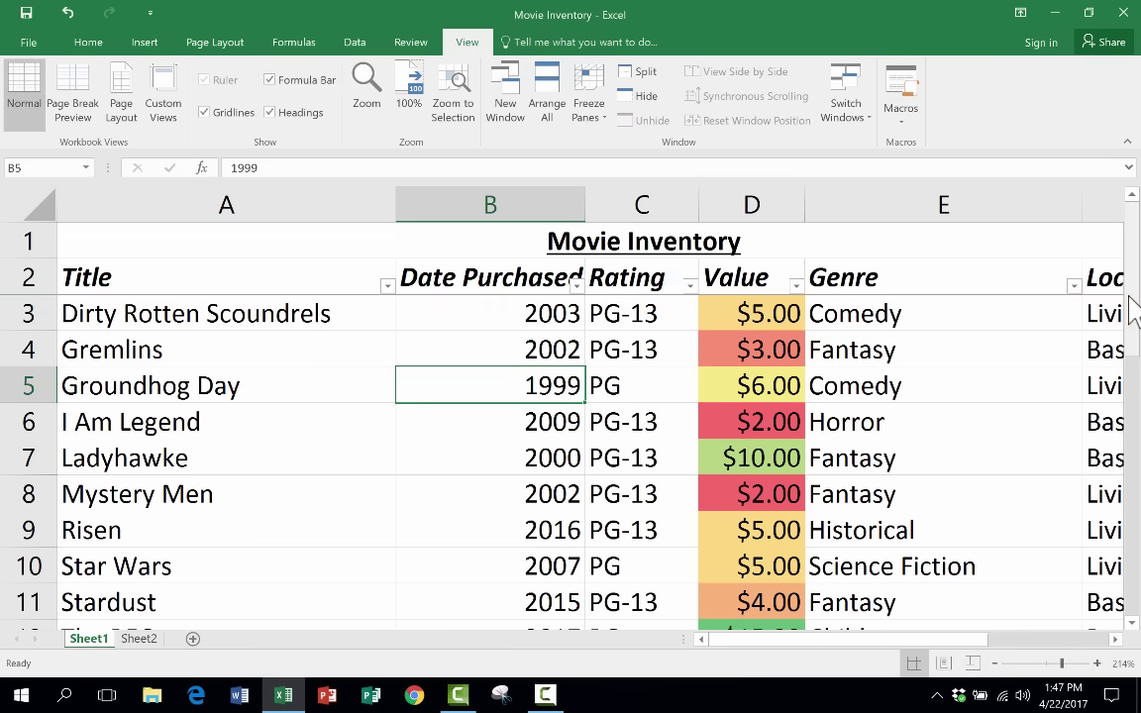
{"action": "left_click_drag", "start_coordinate": [1134, 306], "coordinate": [981, 540]}
{"action": "scroll", "coordinate": [428, 457], "scroll_direction": "up", "scroll_amount": 5}
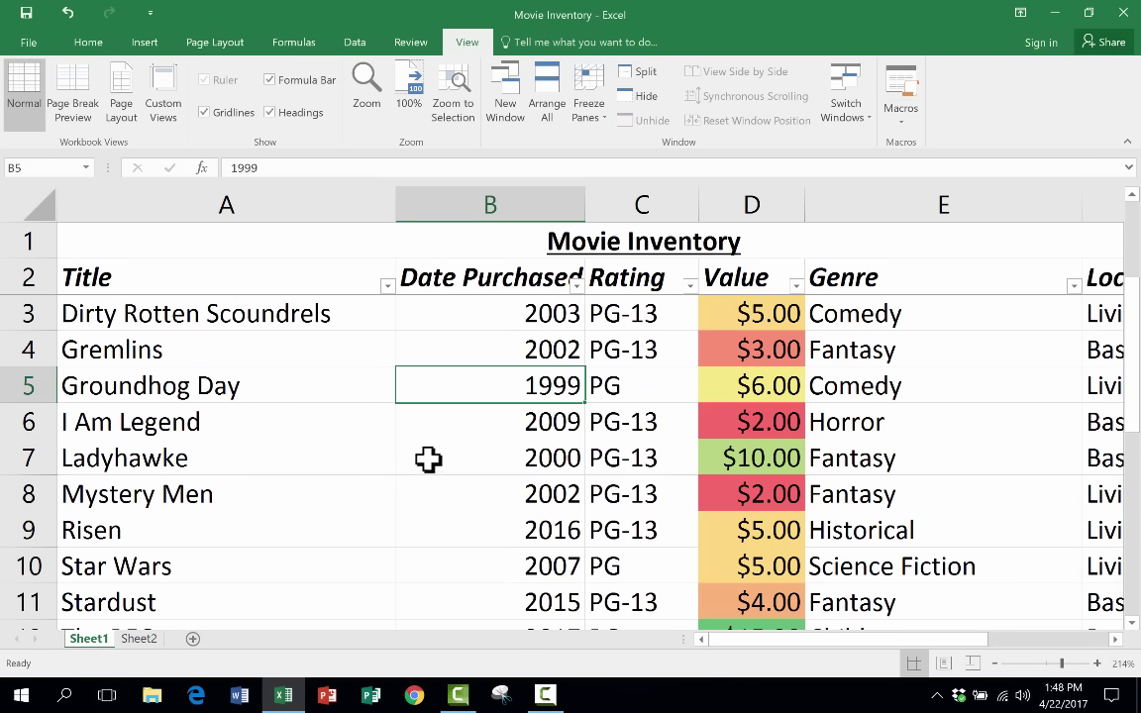
{"action": "left_click", "coordinate": [22, 313]}
{"action": "scroll", "coordinate": [216, 344], "scroll_direction": "down", "scroll_amount": 4}
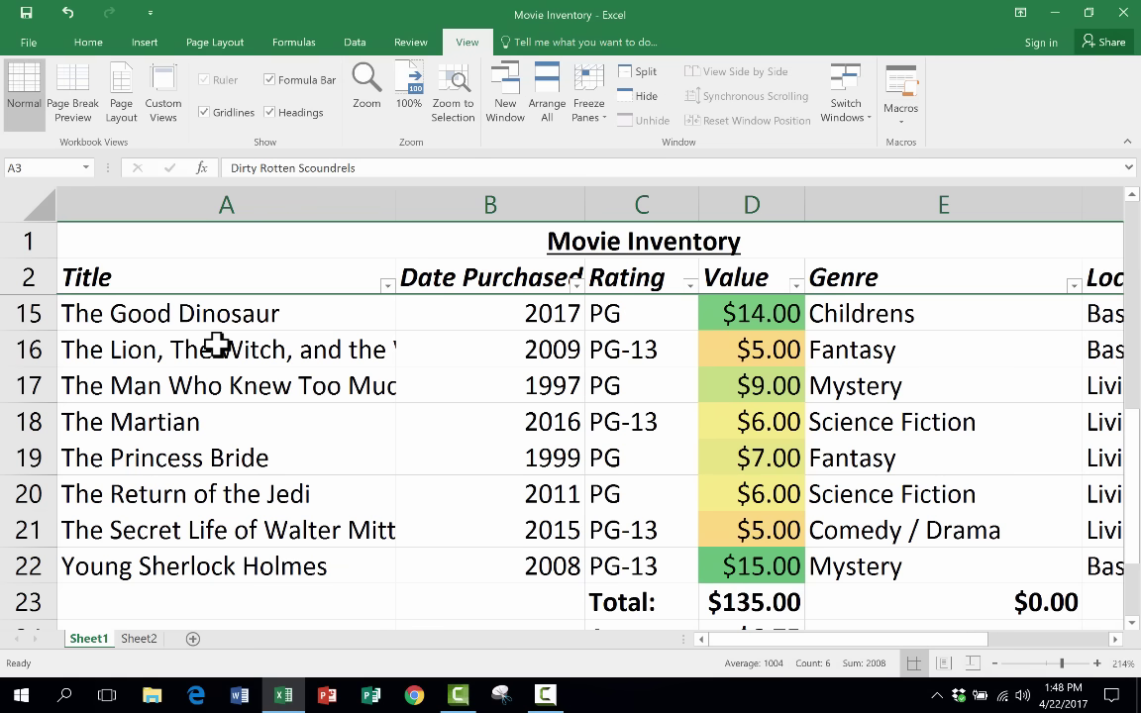
{"action": "scroll", "coordinate": [216, 344], "scroll_direction": "up", "scroll_amount": 1}
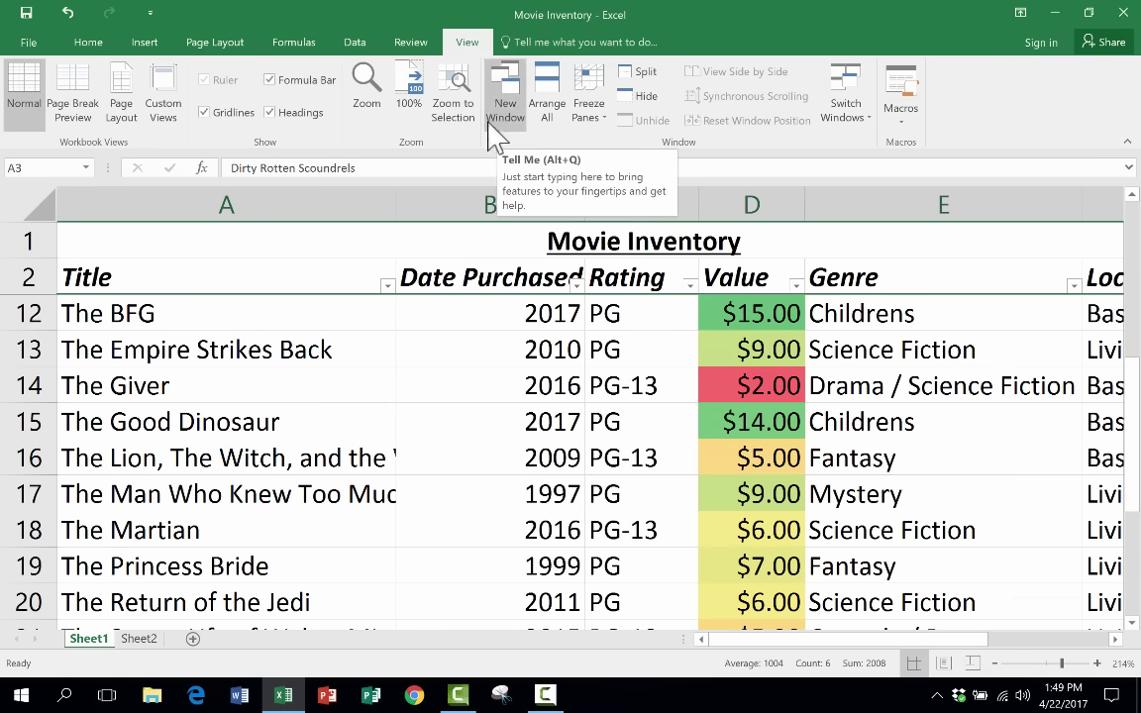
- Look up "add a comment" with Tell Me and open the Excel help on it
{"action": "left_click", "coordinate": [535, 44]}
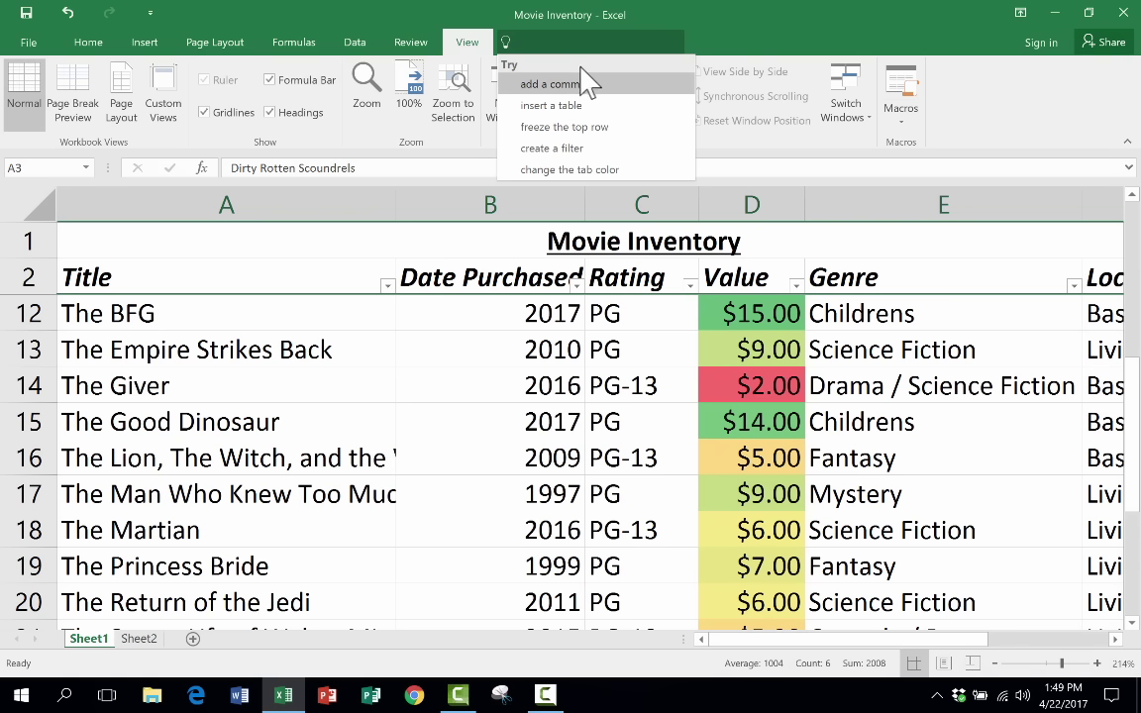
{"action": "left_click", "coordinate": [584, 84]}
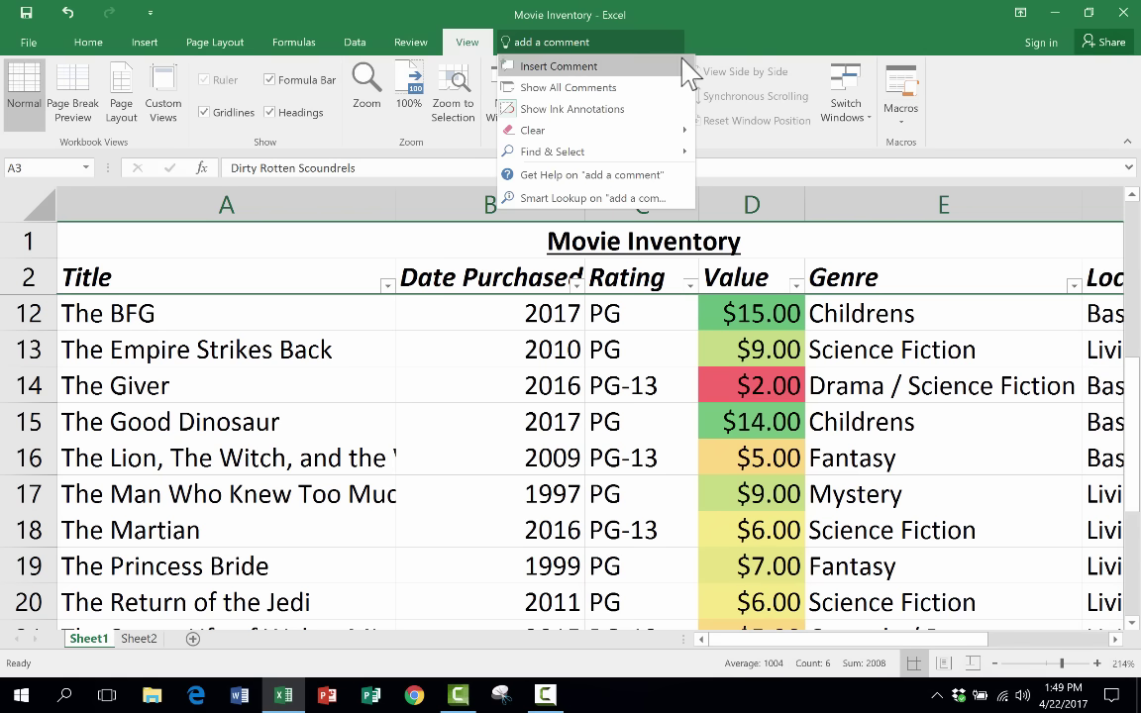
{"action": "left_click", "coordinate": [652, 175]}
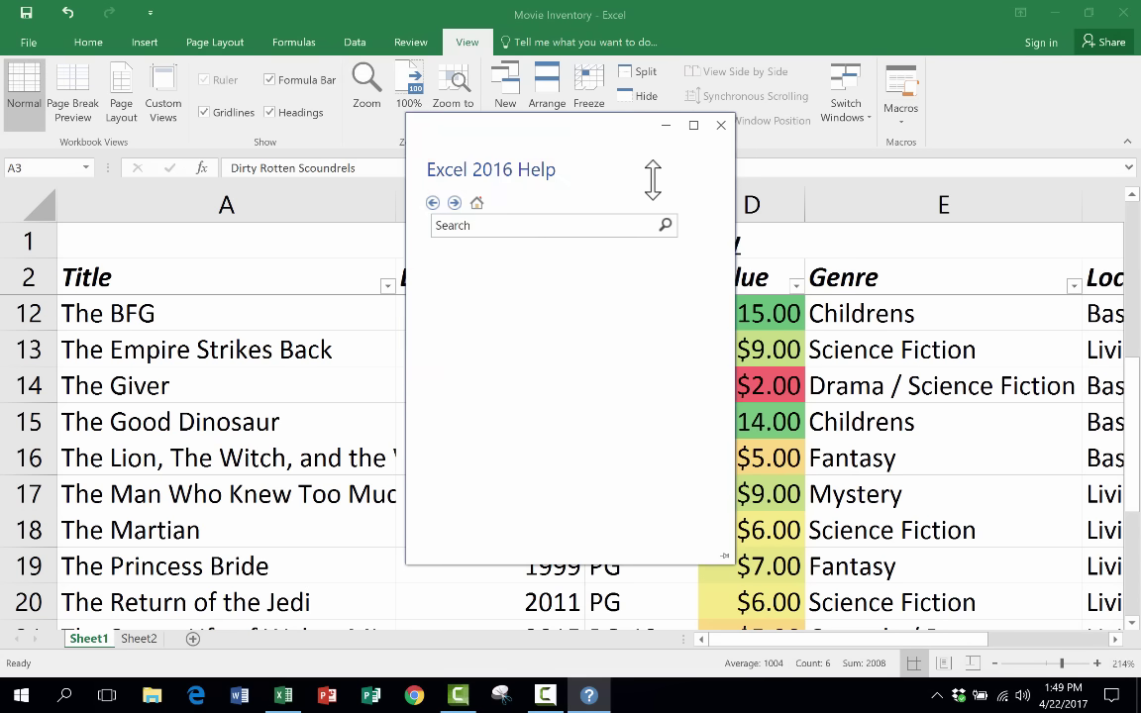